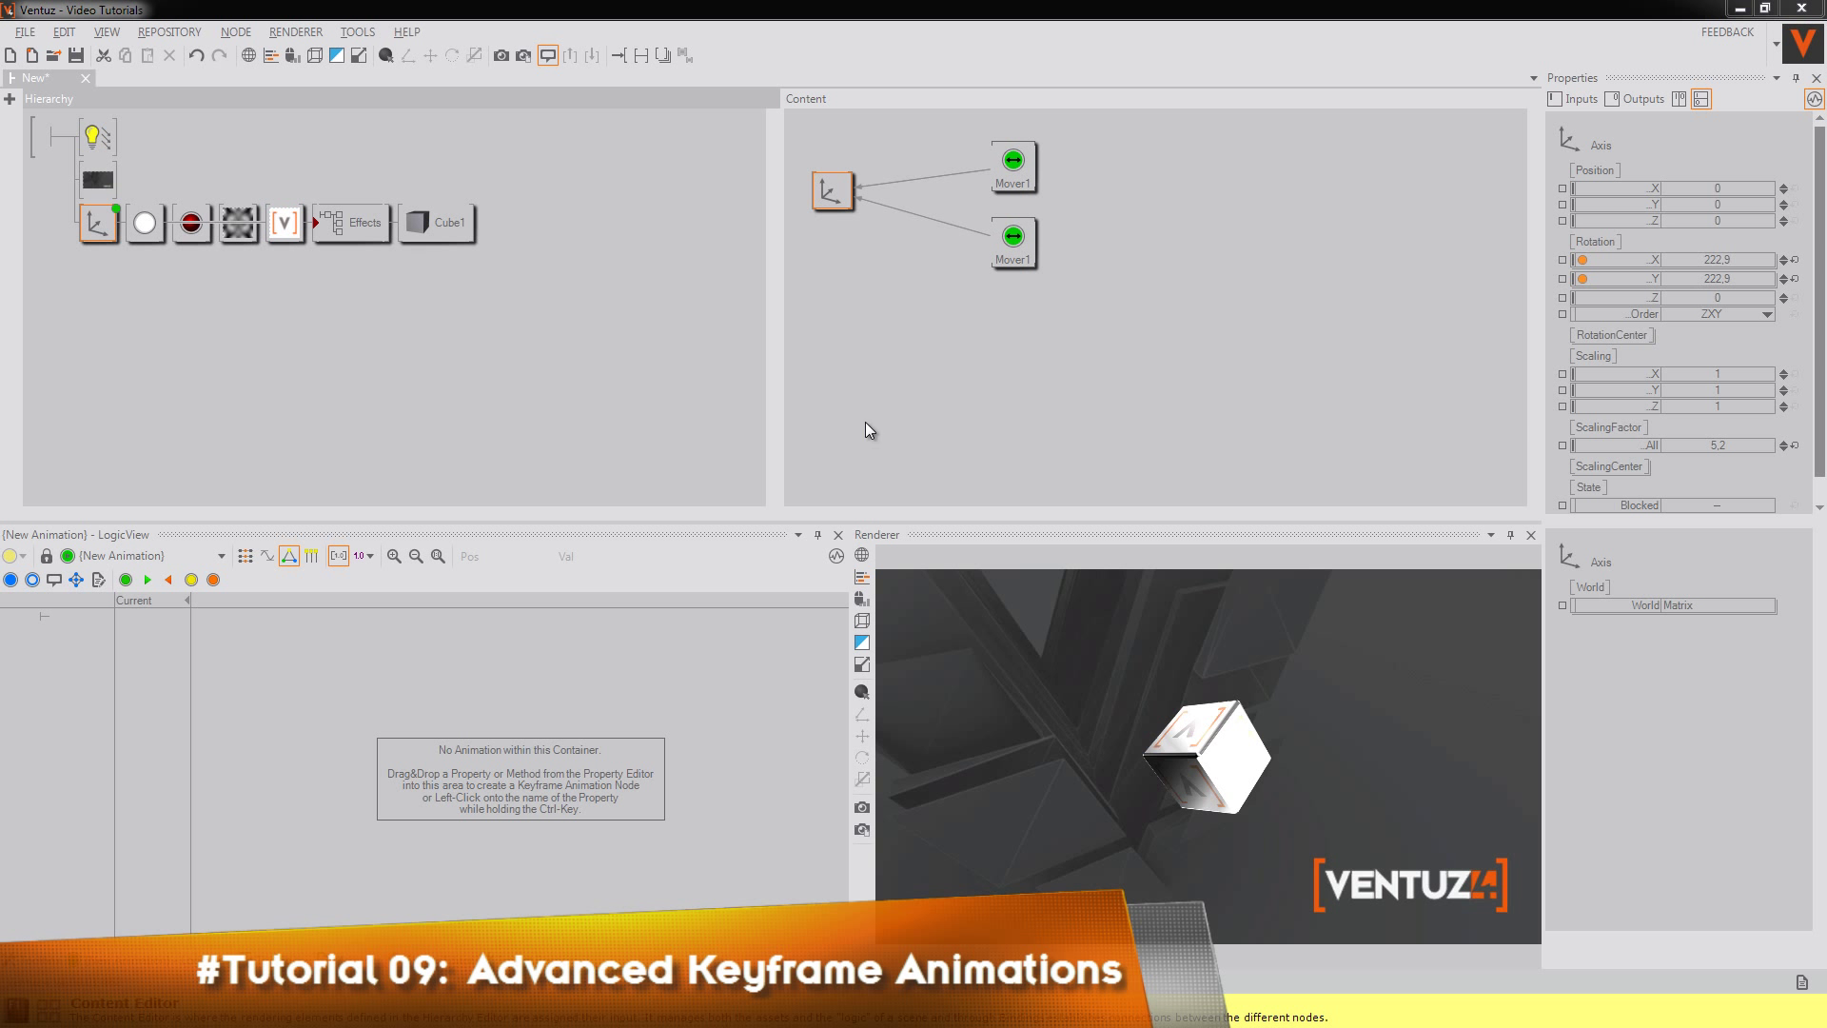
Add a Keyframe Animation node, Animation1, to Content and bind the Axis node's Position X to it
{"action": "double_click", "coordinate": [1098, 396]}
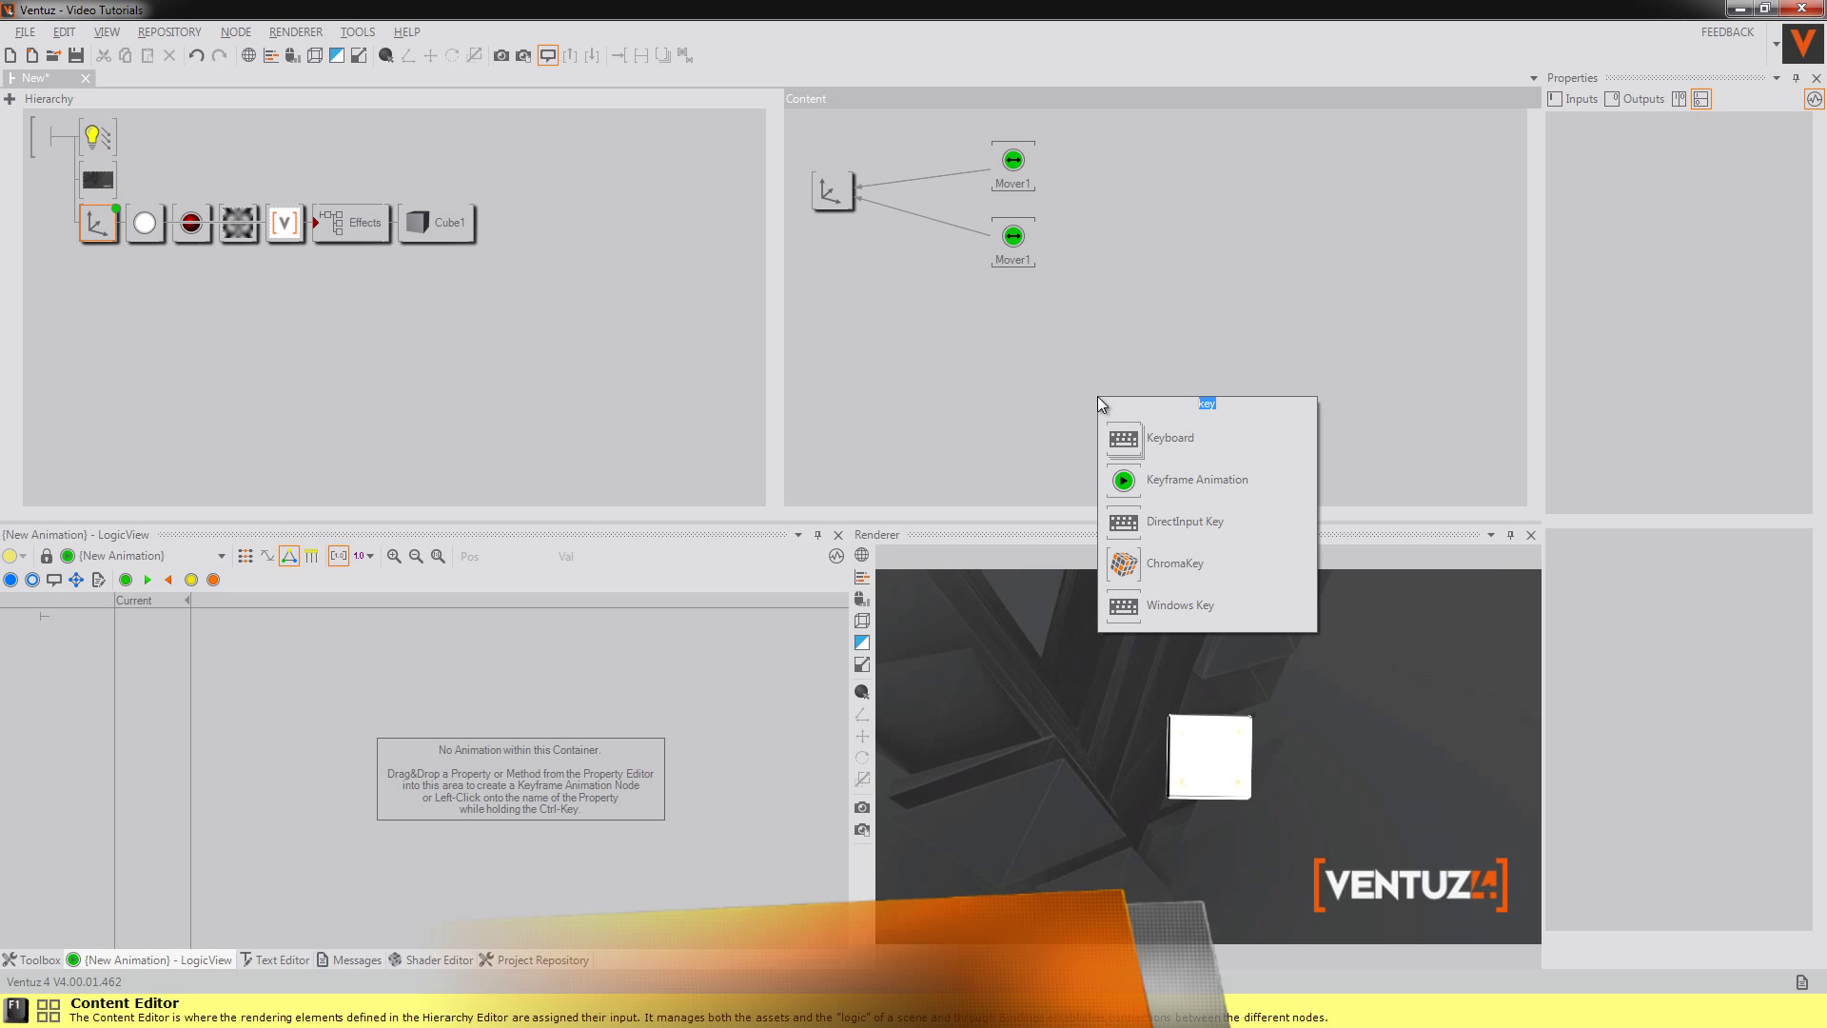
{"action": "left_click", "coordinate": [1197, 479]}
{"action": "left_click", "coordinate": [877, 316]}
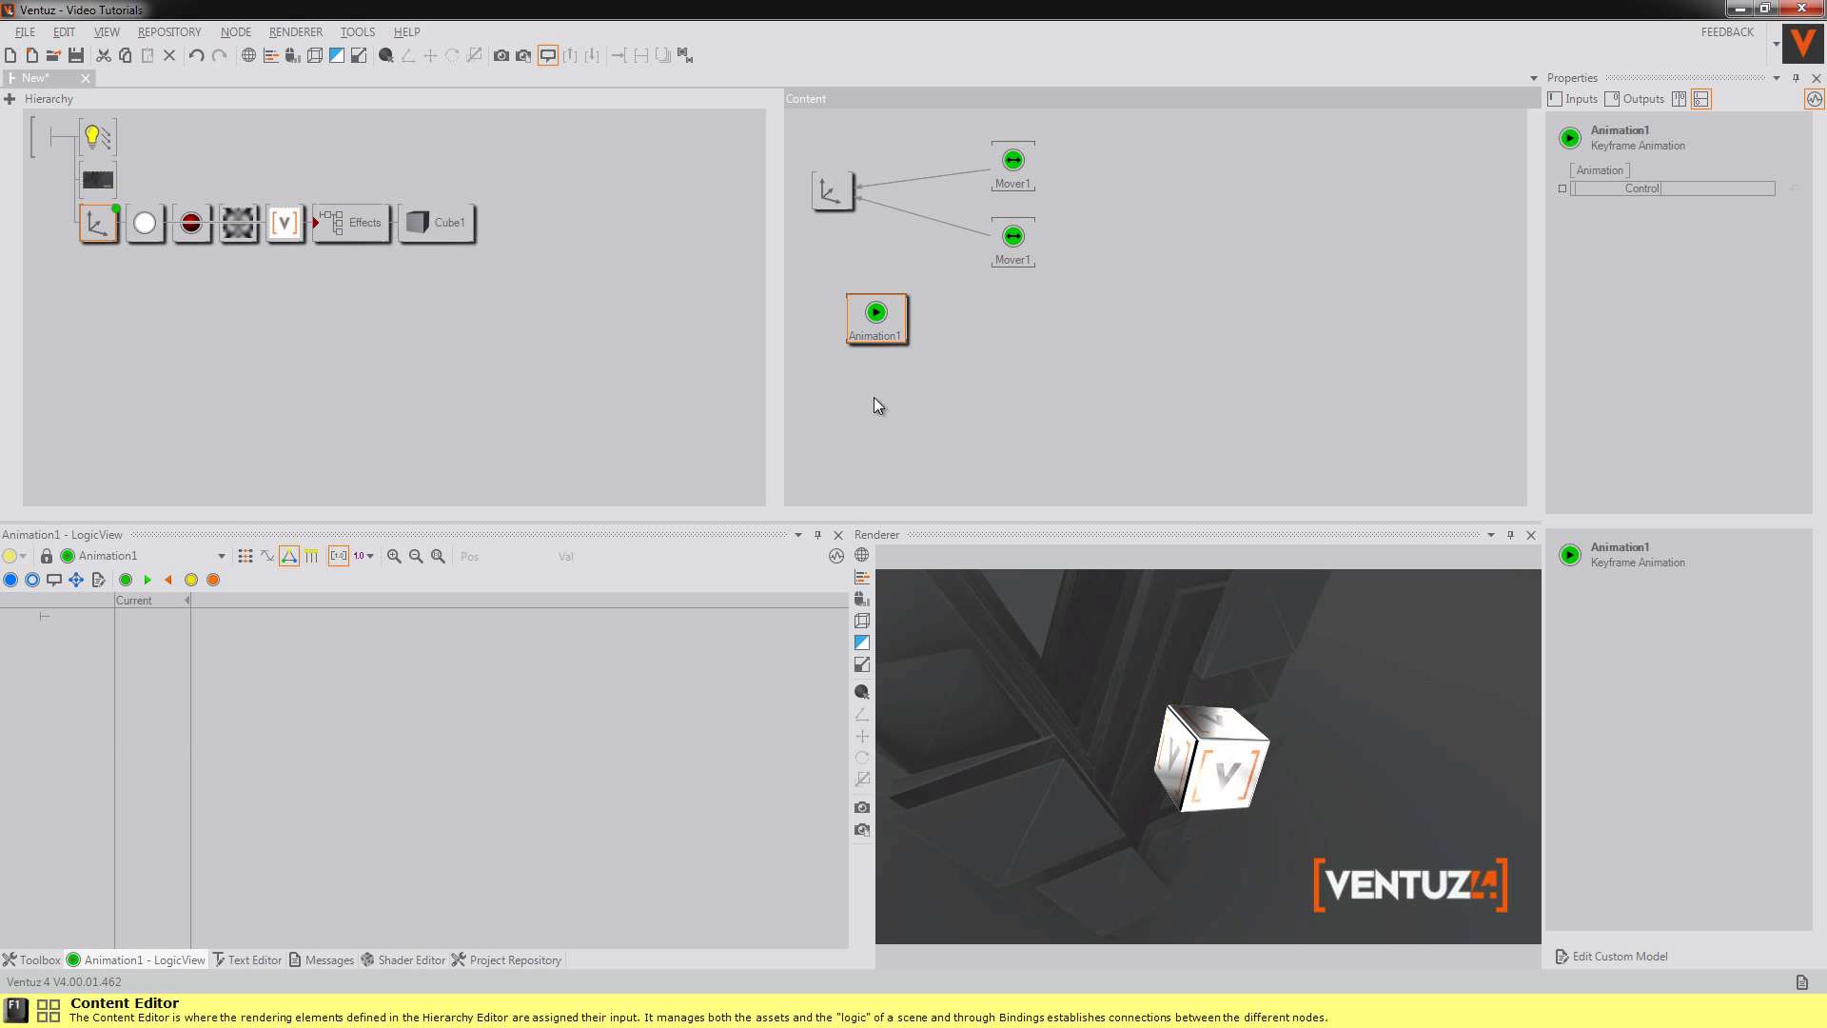
{"action": "left_click", "coordinate": [832, 195]}
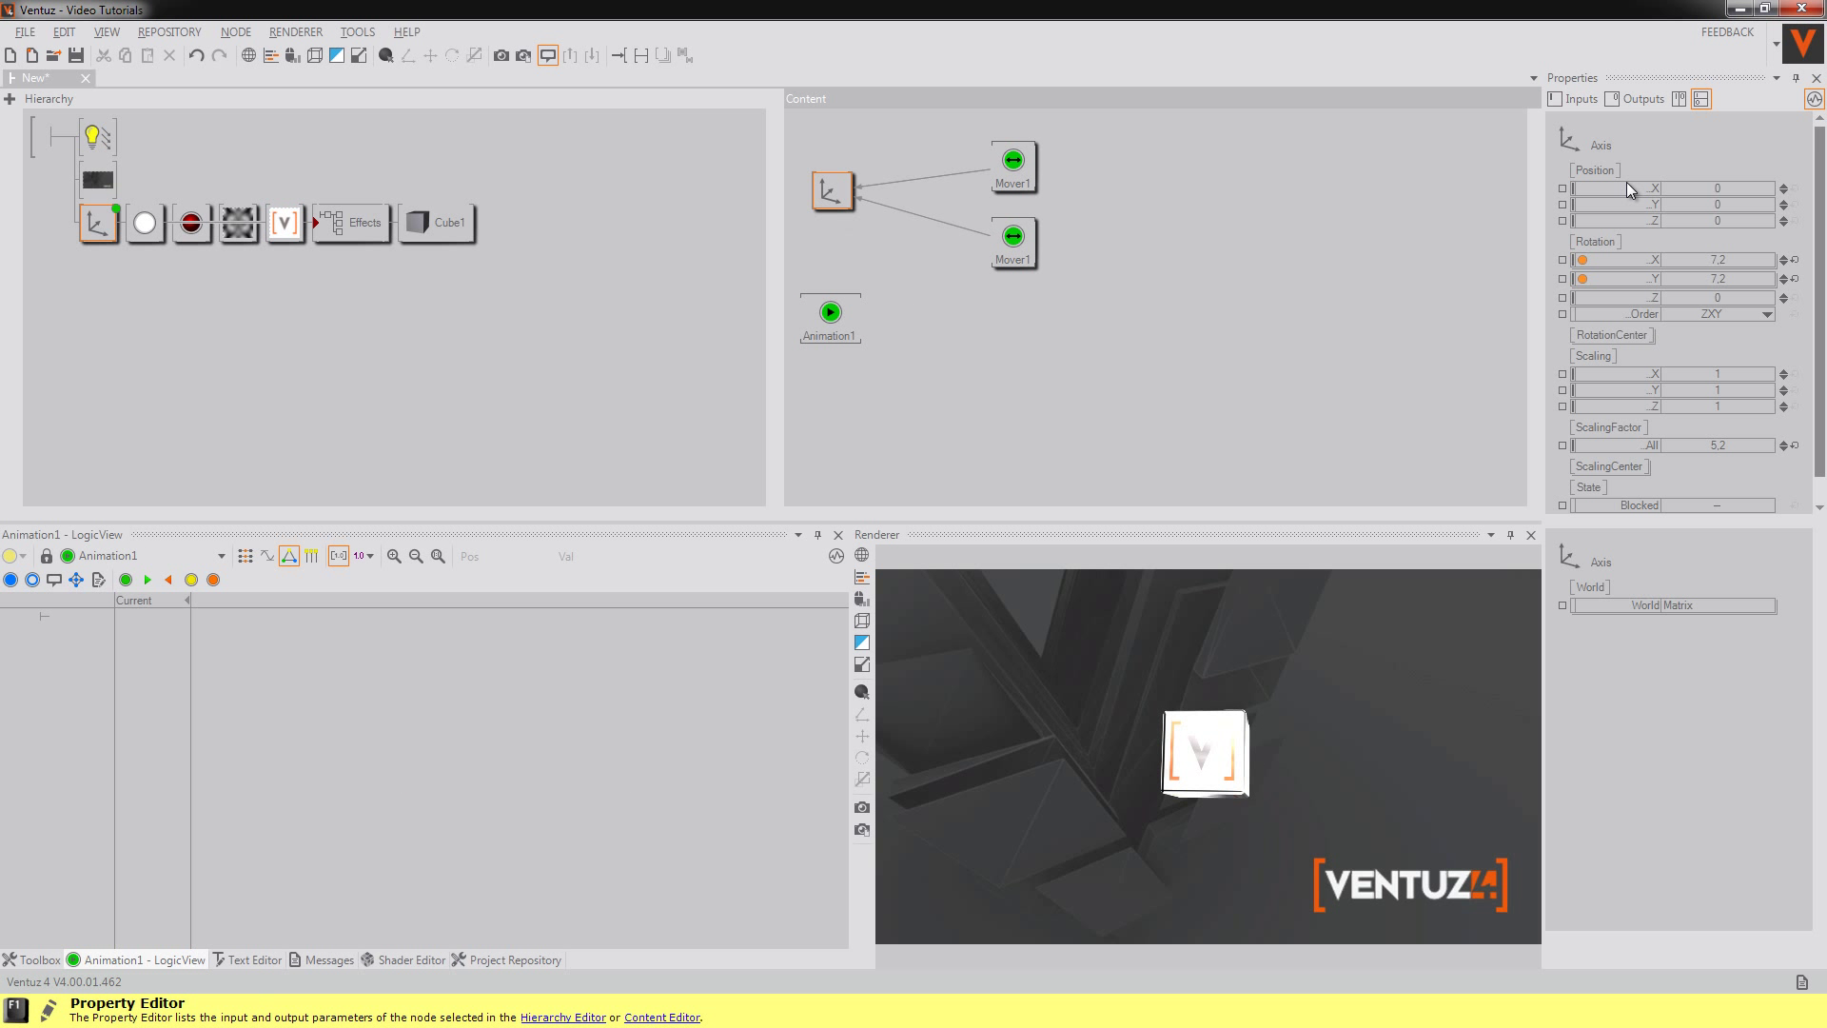
{"action": "left_click_drag", "start_coordinate": [1625, 187], "coordinate": [832, 317]}
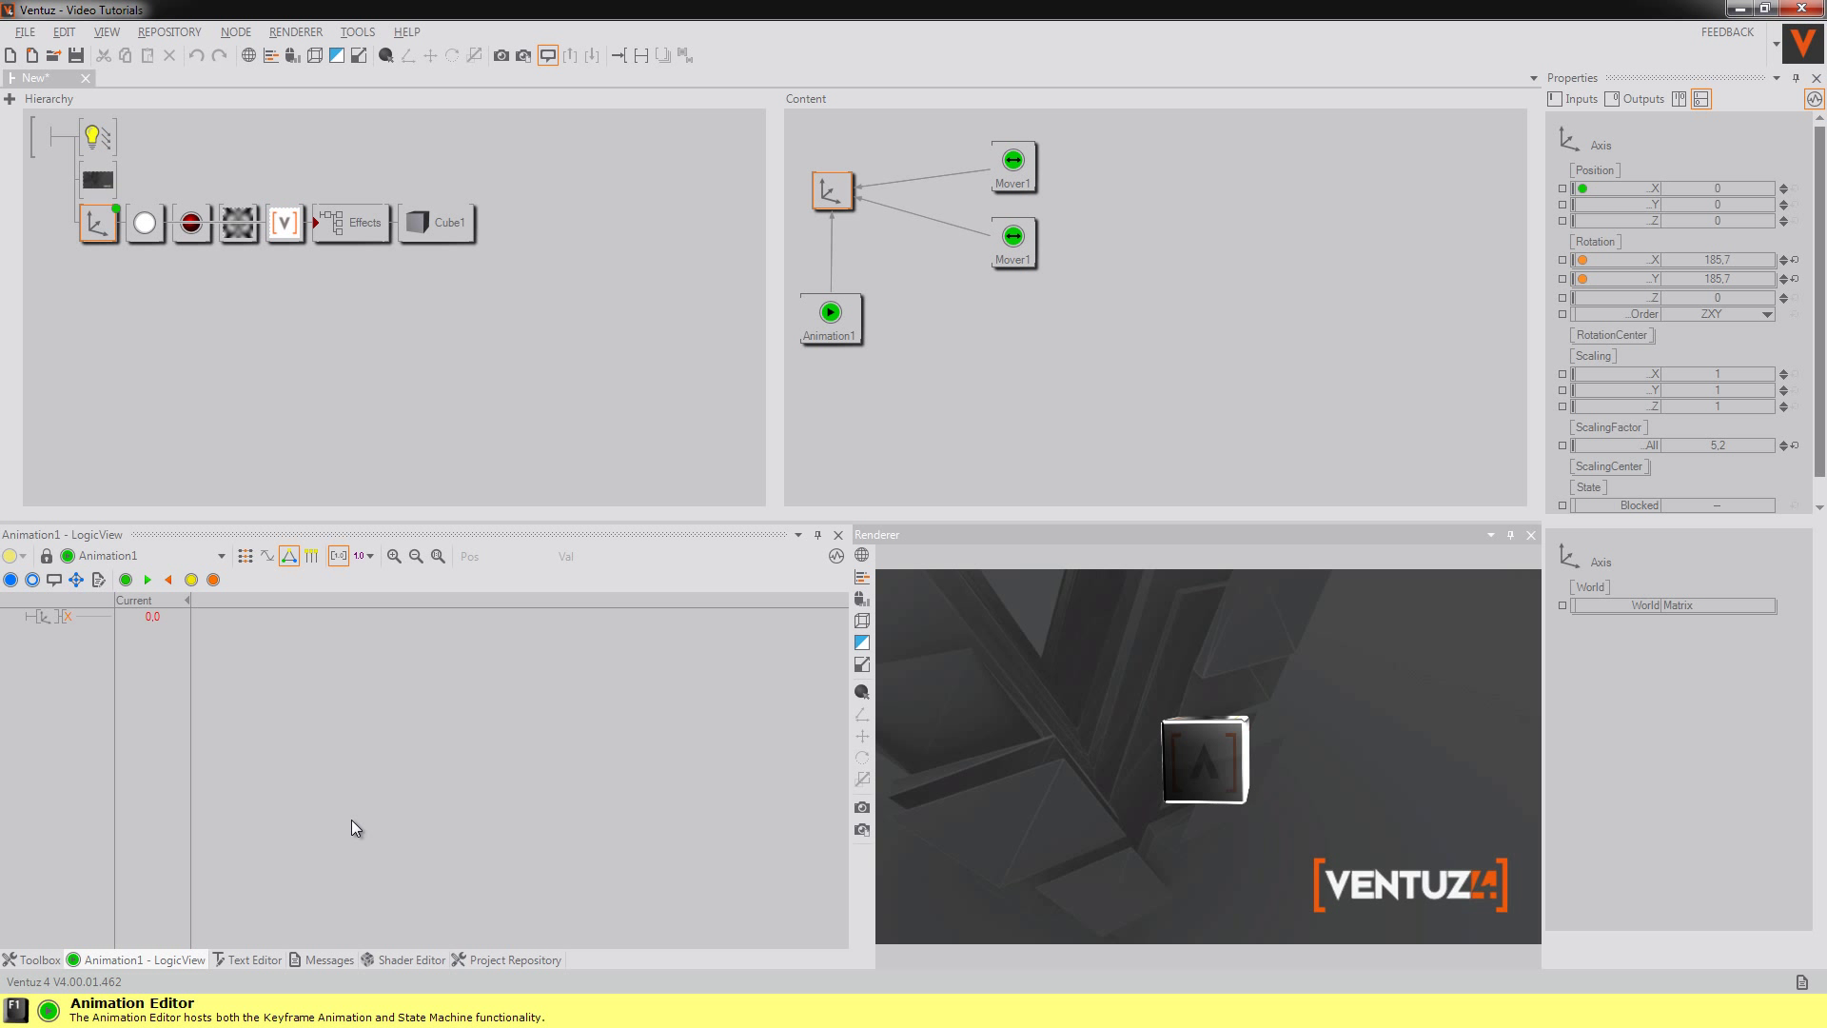
Add a starting state and a new soft state named Out to the state machine
{"action": "double_click", "coordinate": [449, 744]}
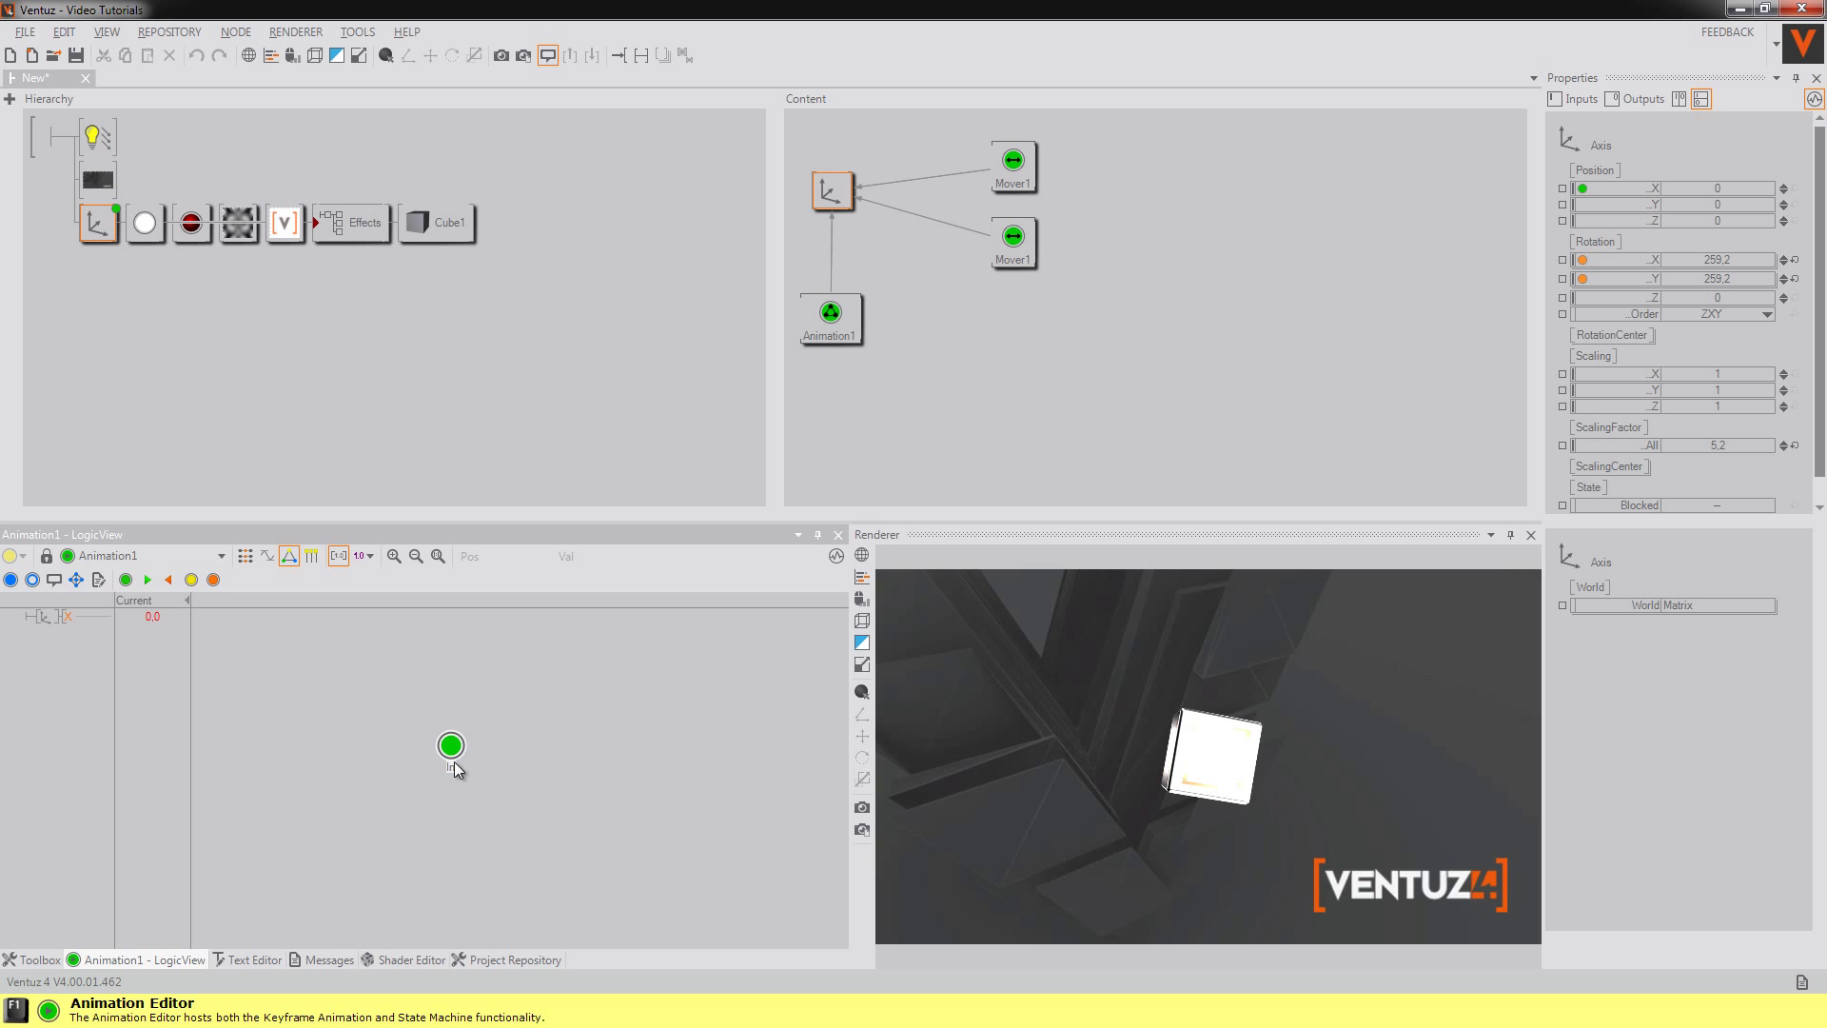
{"action": "left_click_drag", "start_coordinate": [41, 587], "coordinate": [286, 752]}
{"action": "double_click", "coordinate": [285, 767]}
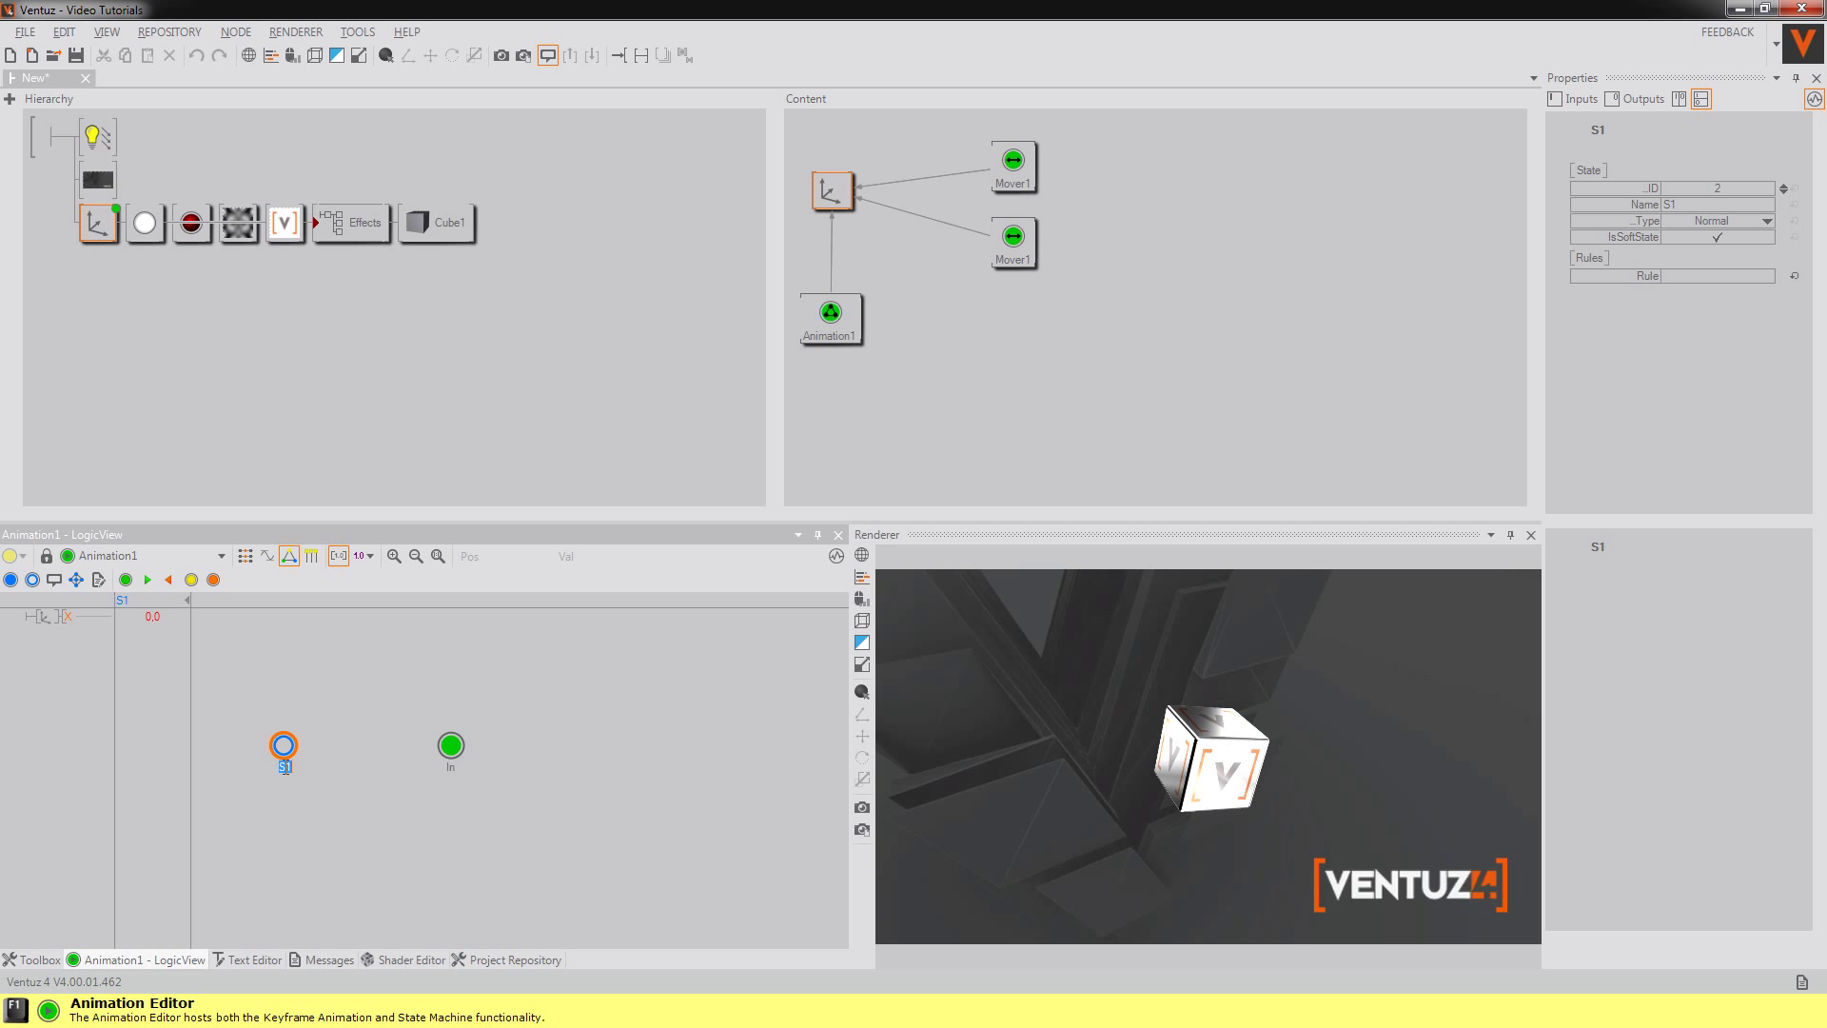
{"action": "type", "text": "Out"}
{"action": "key", "text": "Return"}
{"action": "left_click", "coordinate": [381, 837]}
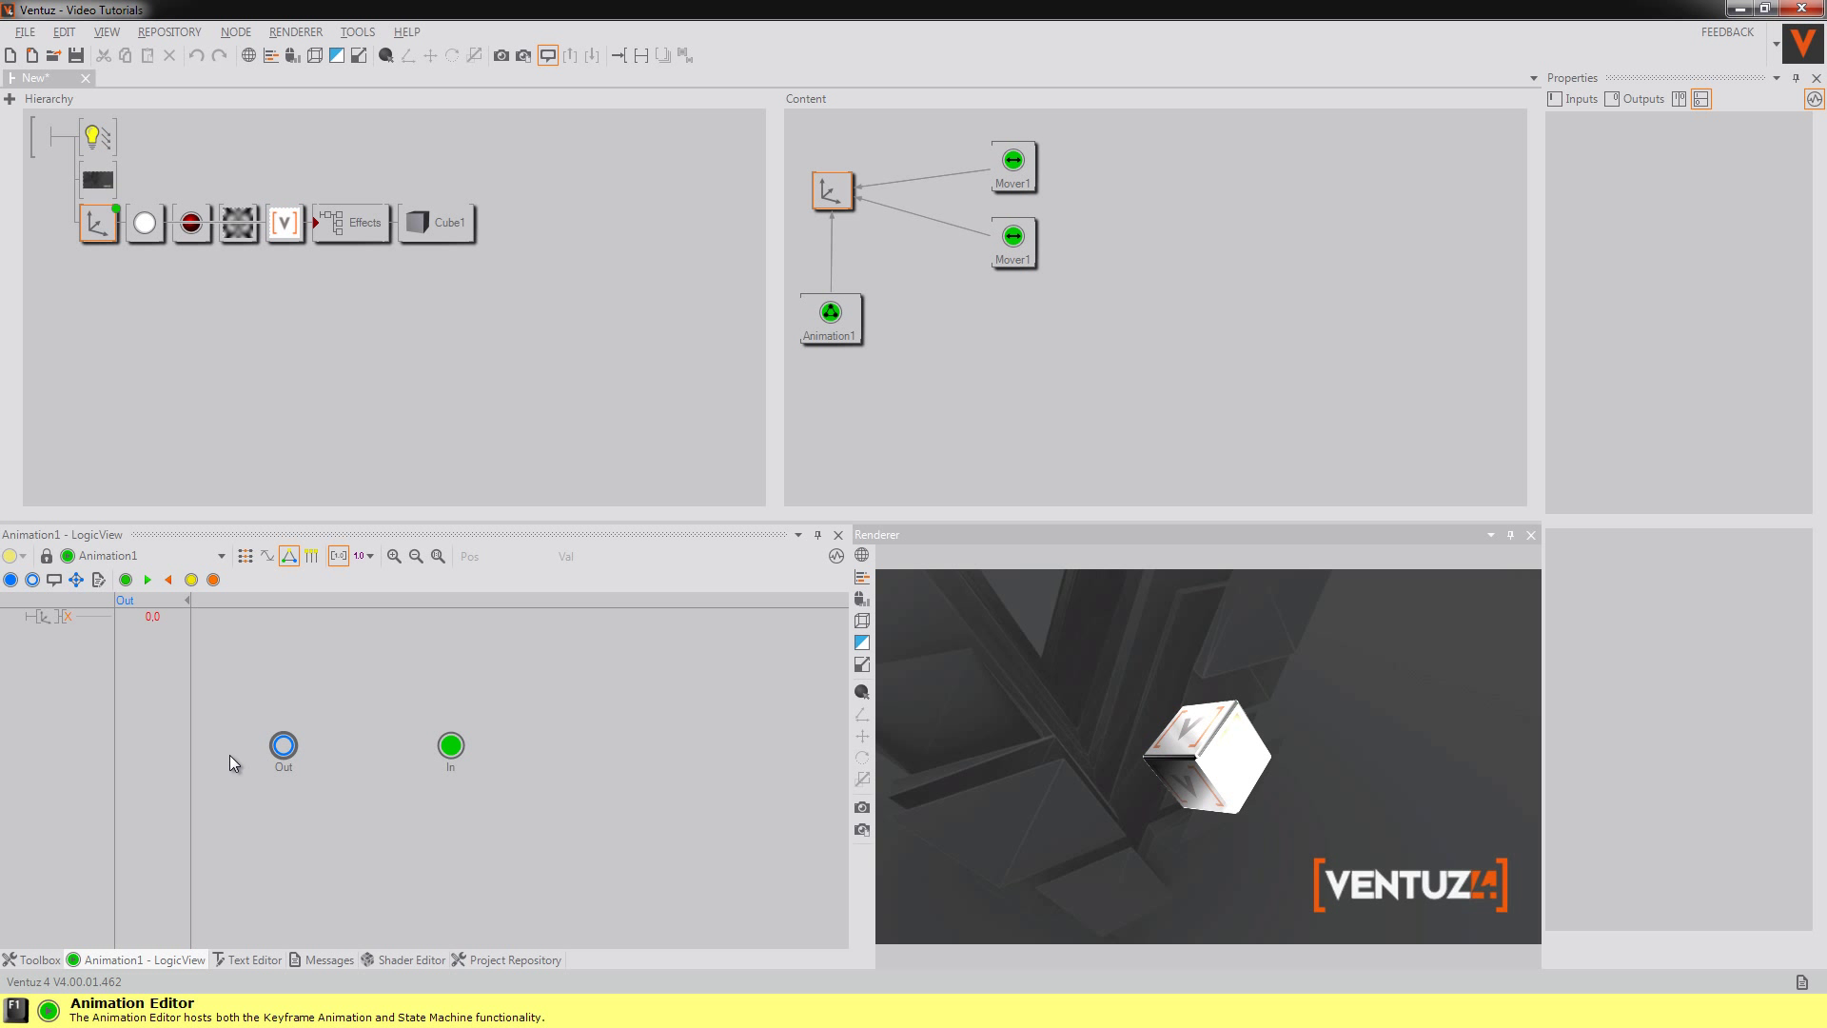
Set the In state's position value to 0,5 and connect Out to In
{"action": "double_click", "coordinate": [147, 616]}
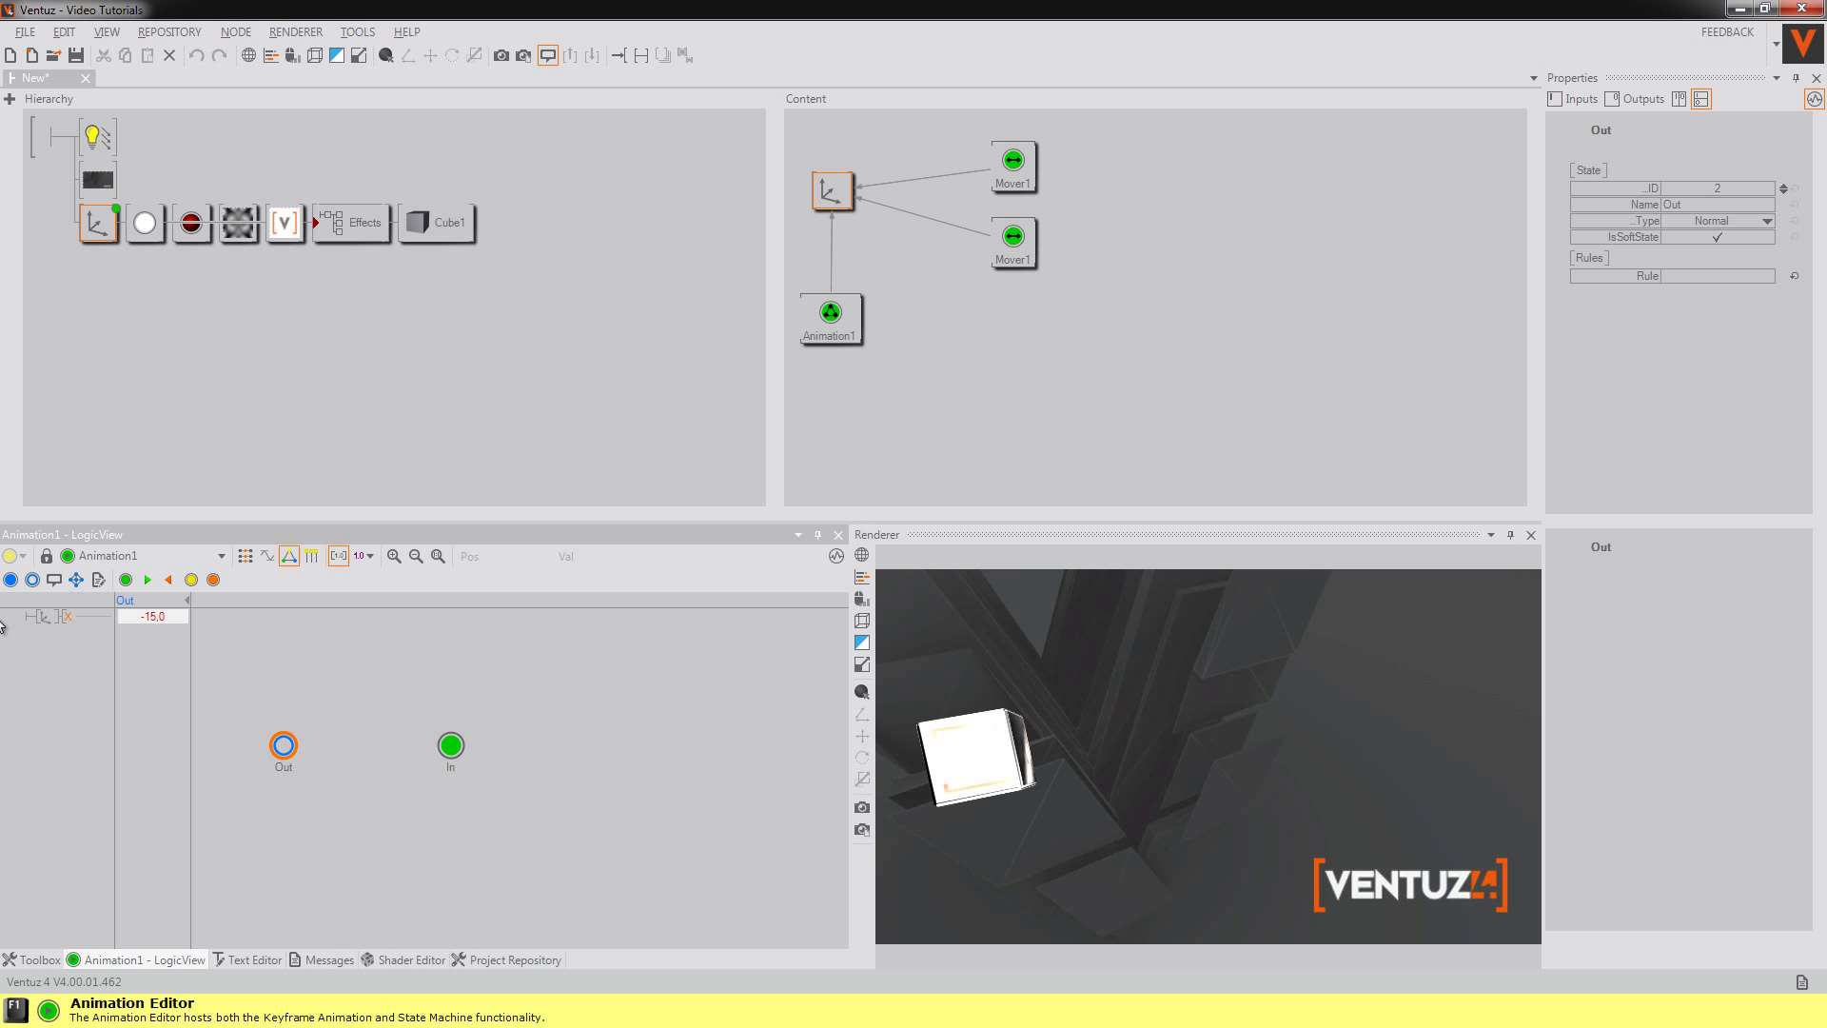
{"action": "left_click", "coordinate": [450, 745]}
{"action": "double_click", "coordinate": [153, 616]}
{"action": "type", "text": "0,5"}
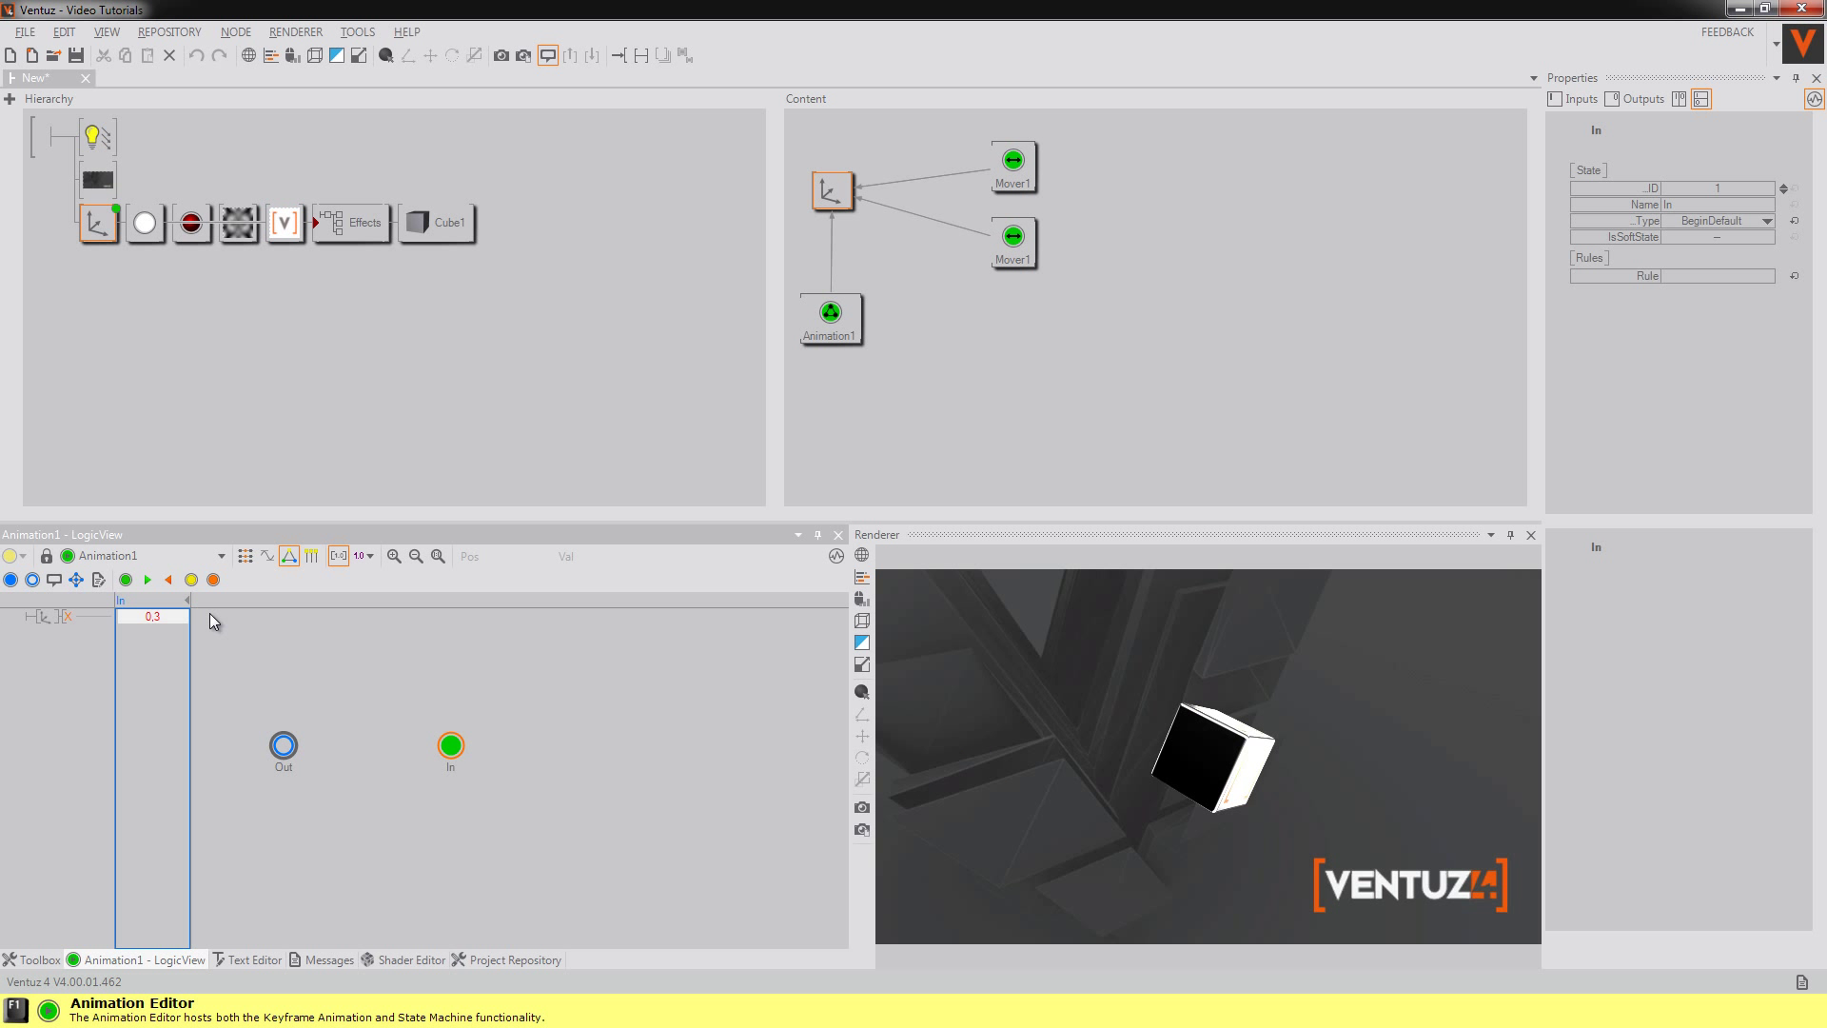
{"action": "key", "text": "Return"}
{"action": "left_click_drag", "start_coordinate": [283, 752], "coordinate": [360, 707]}
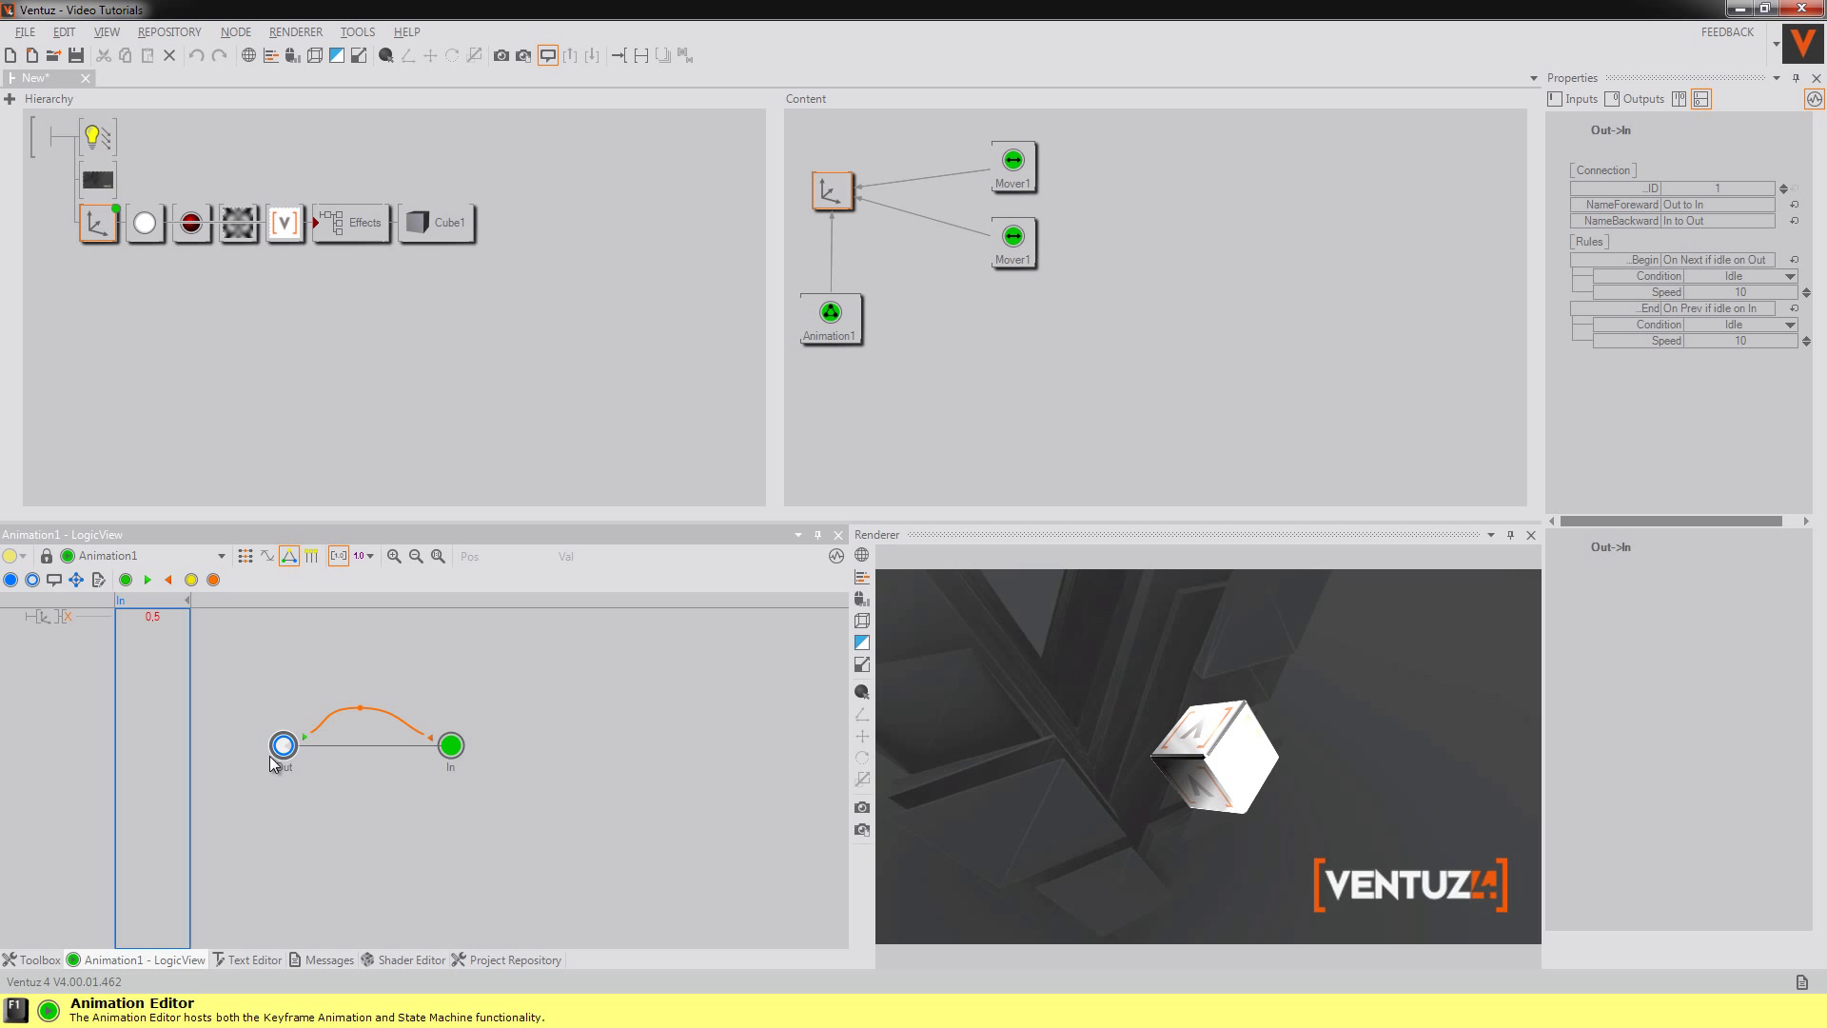
Inspect the In-to-Out and Out-to-In transitions between the two states
{"action": "left_click", "coordinate": [359, 748]}
{"action": "left_click", "coordinate": [356, 773]}
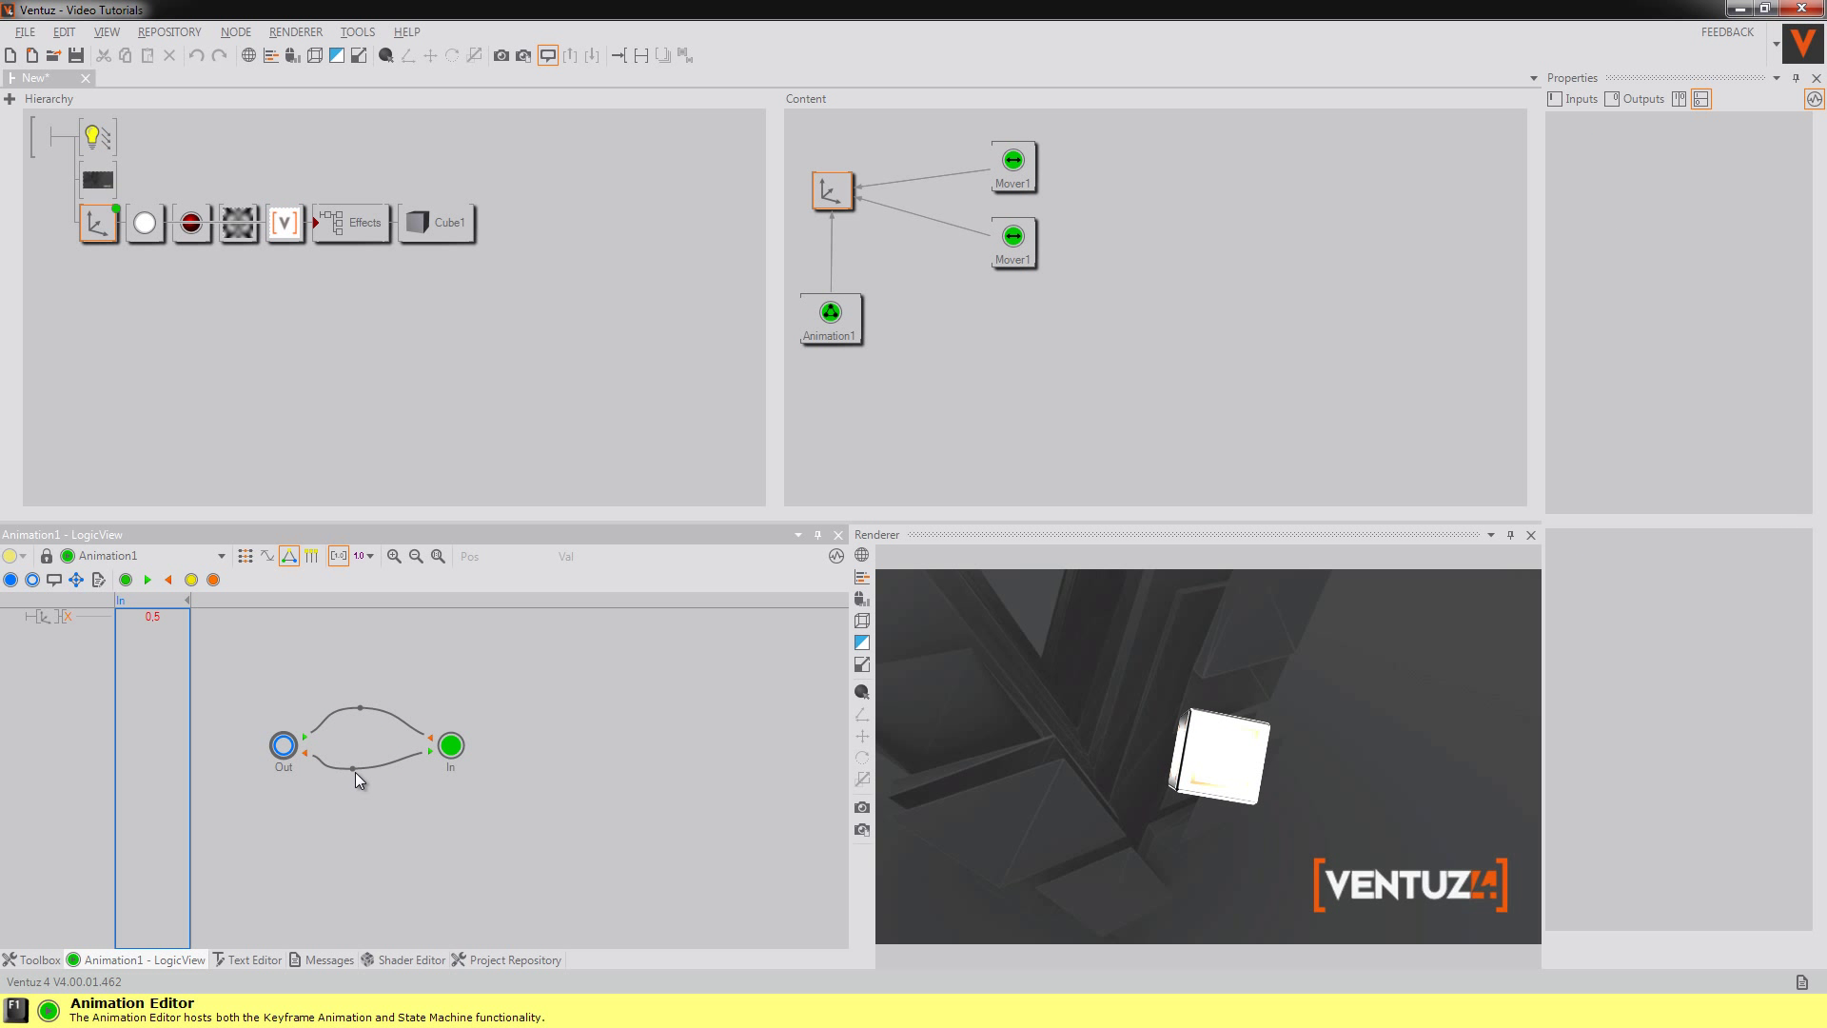
{"action": "left_click", "coordinate": [354, 769]}
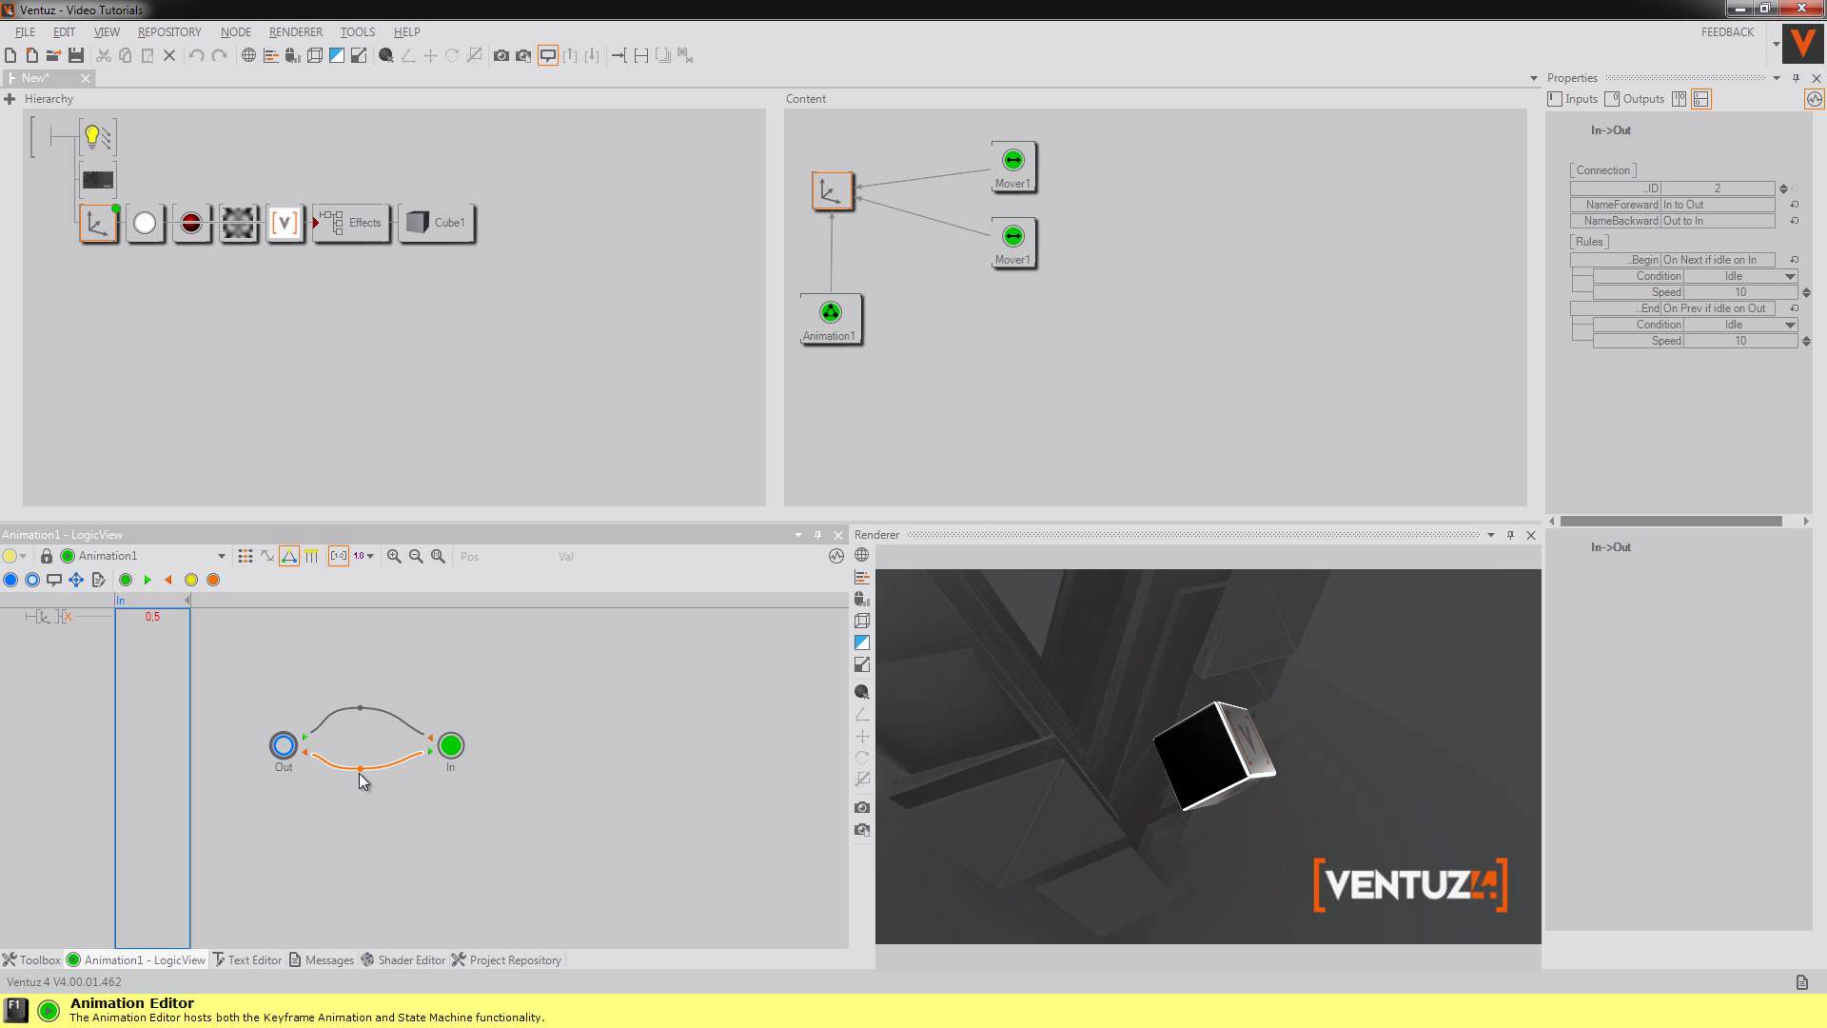
{"action": "left_click", "coordinate": [361, 711]}
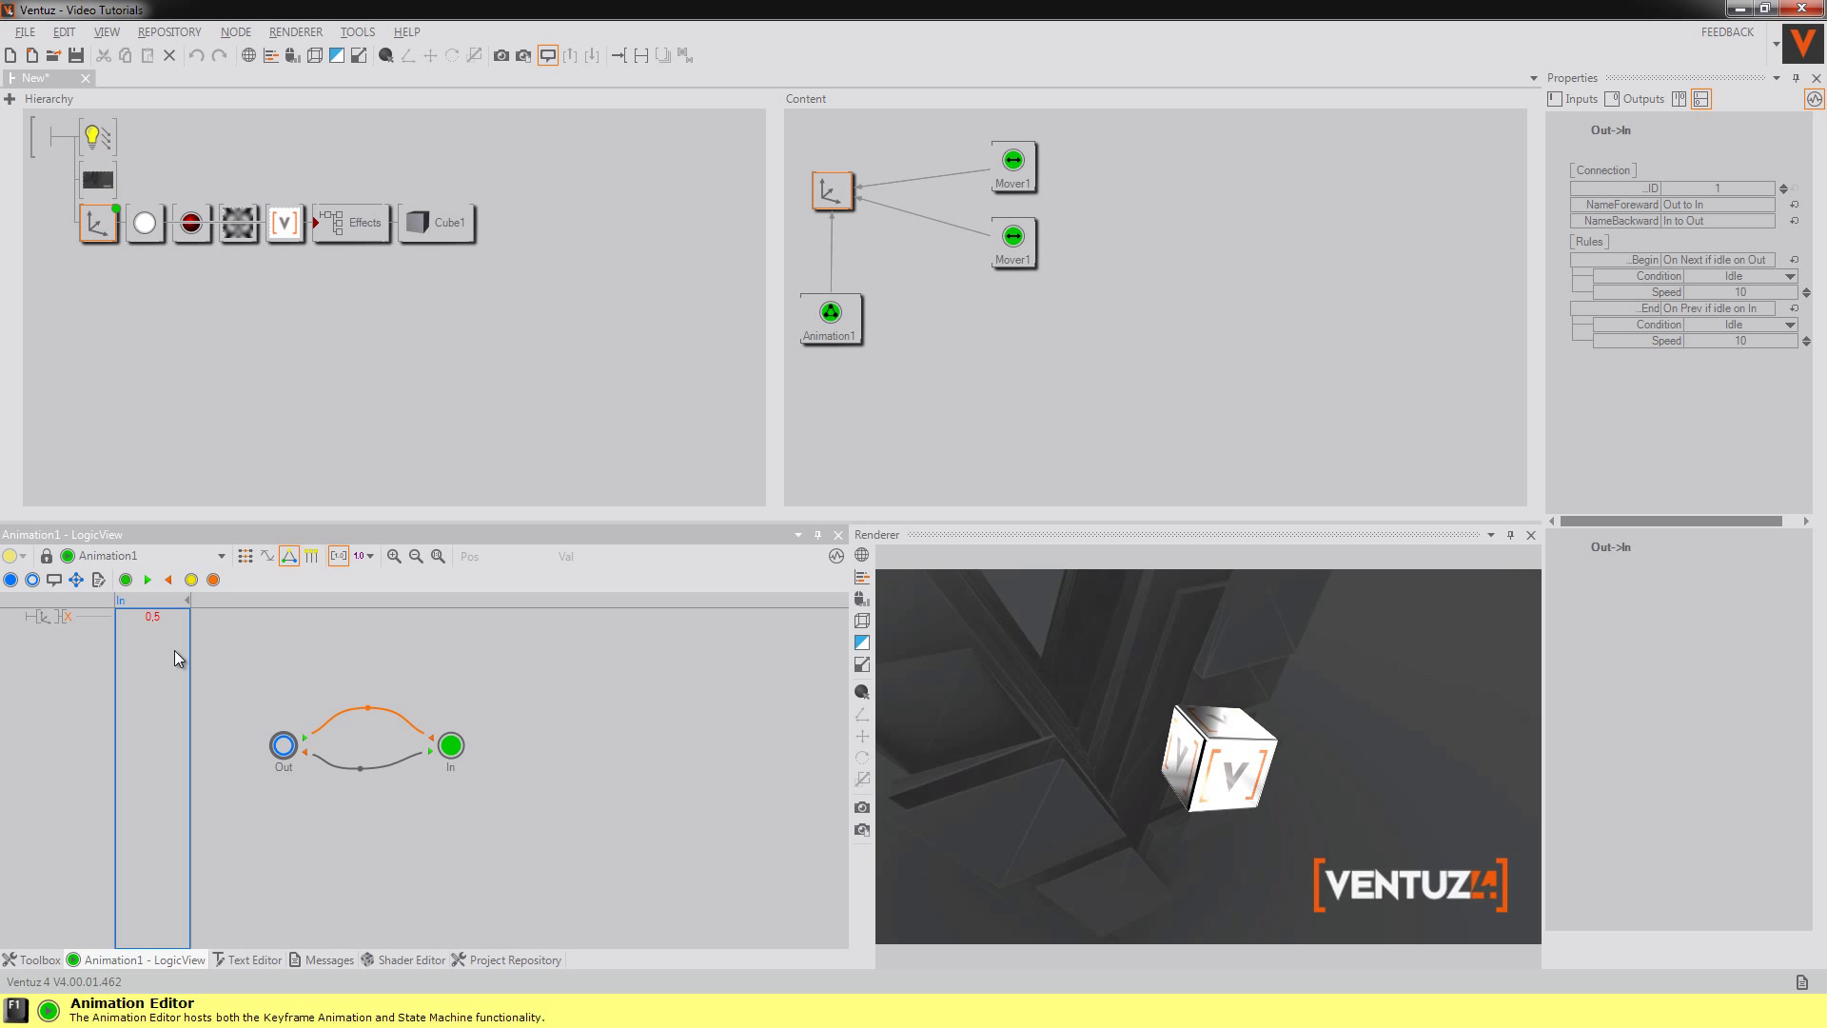
Reset the In state's position value to 0
{"action": "left_click", "coordinate": [450, 746]}
{"action": "double_click", "coordinate": [167, 619]}
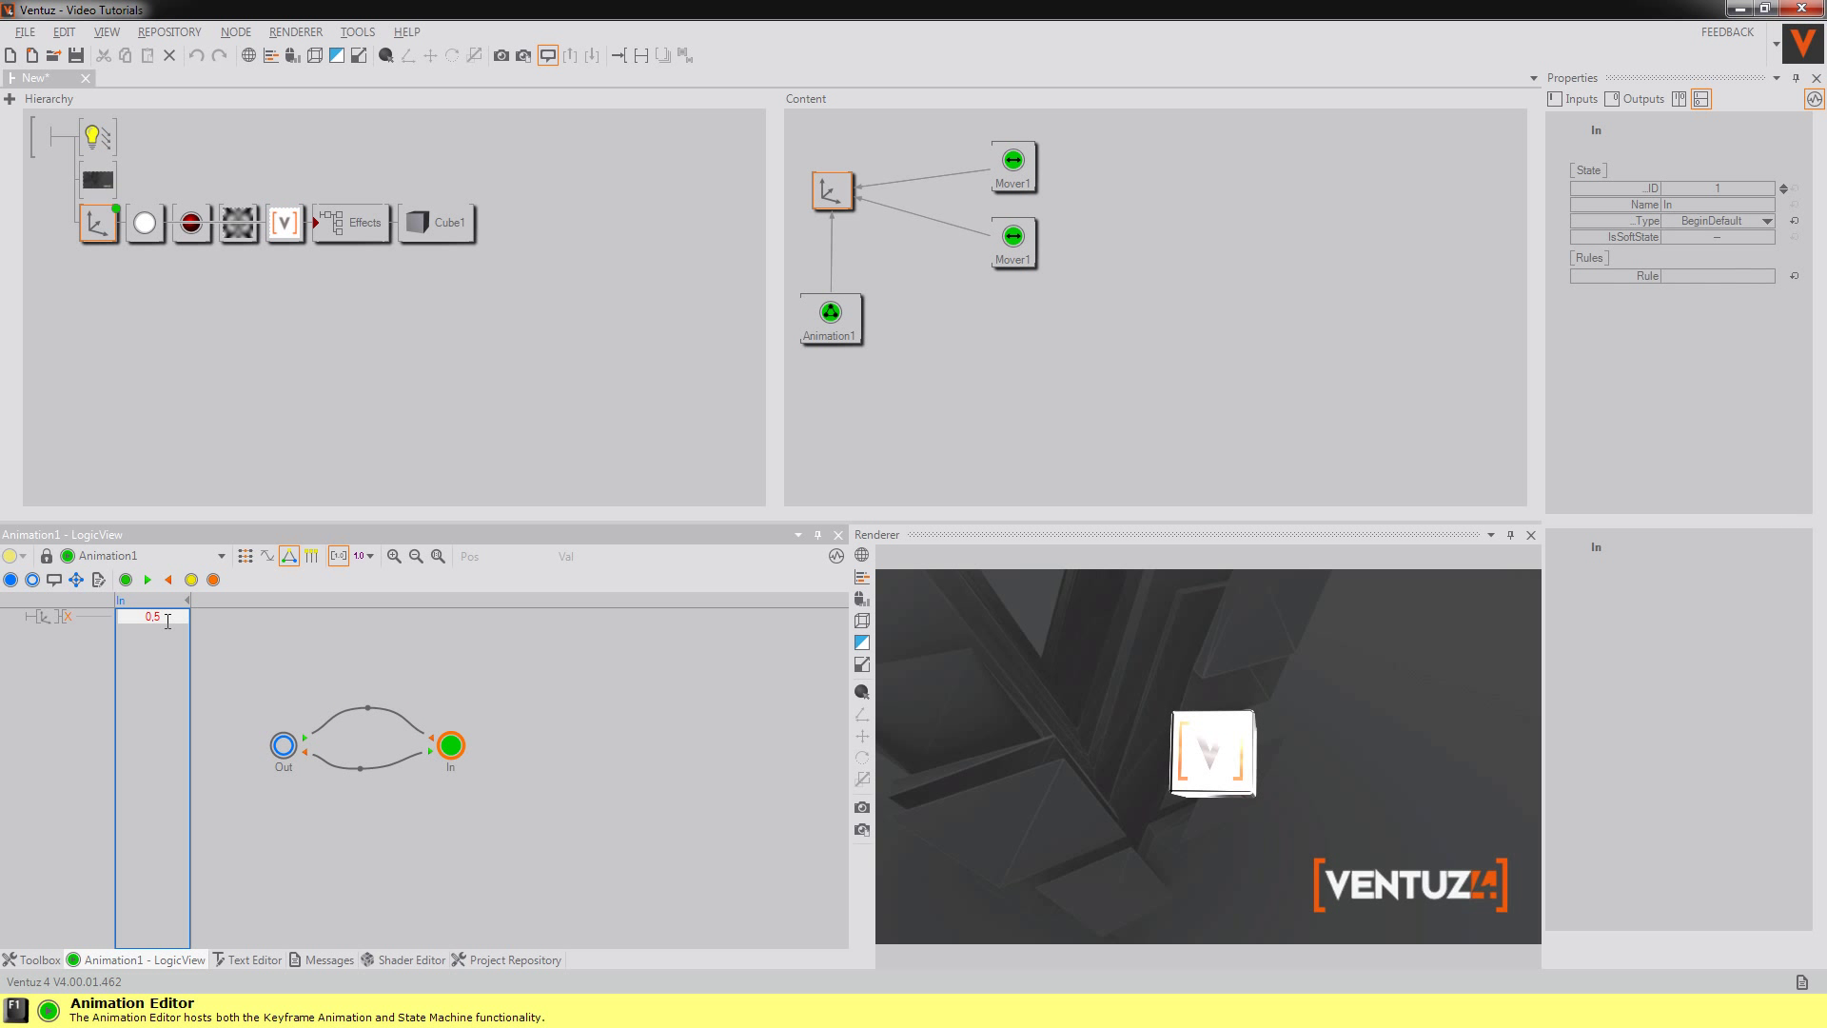
{"action": "key", "text": "Return"}
Add keyframes and move the cube off-screen left to -27,3 for the Out state
{"action": "left_click", "coordinate": [305, 660]}
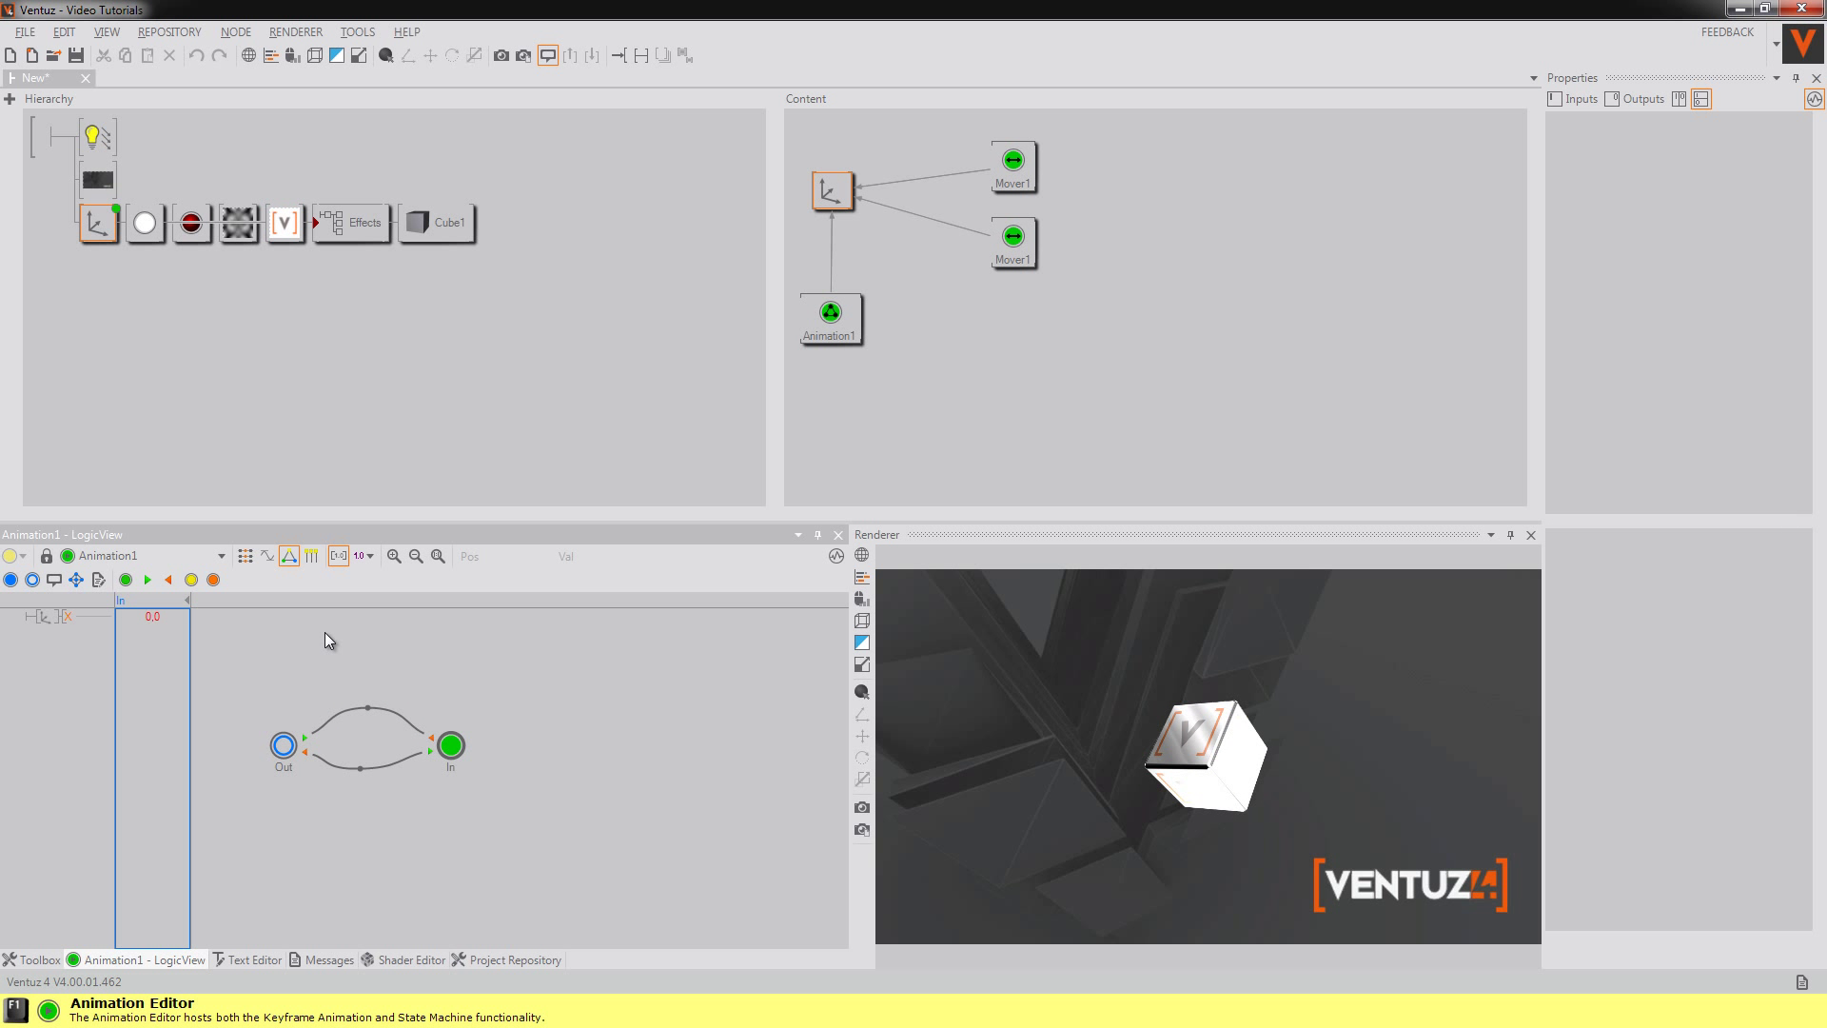
{"action": "left_click", "coordinate": [245, 559]}
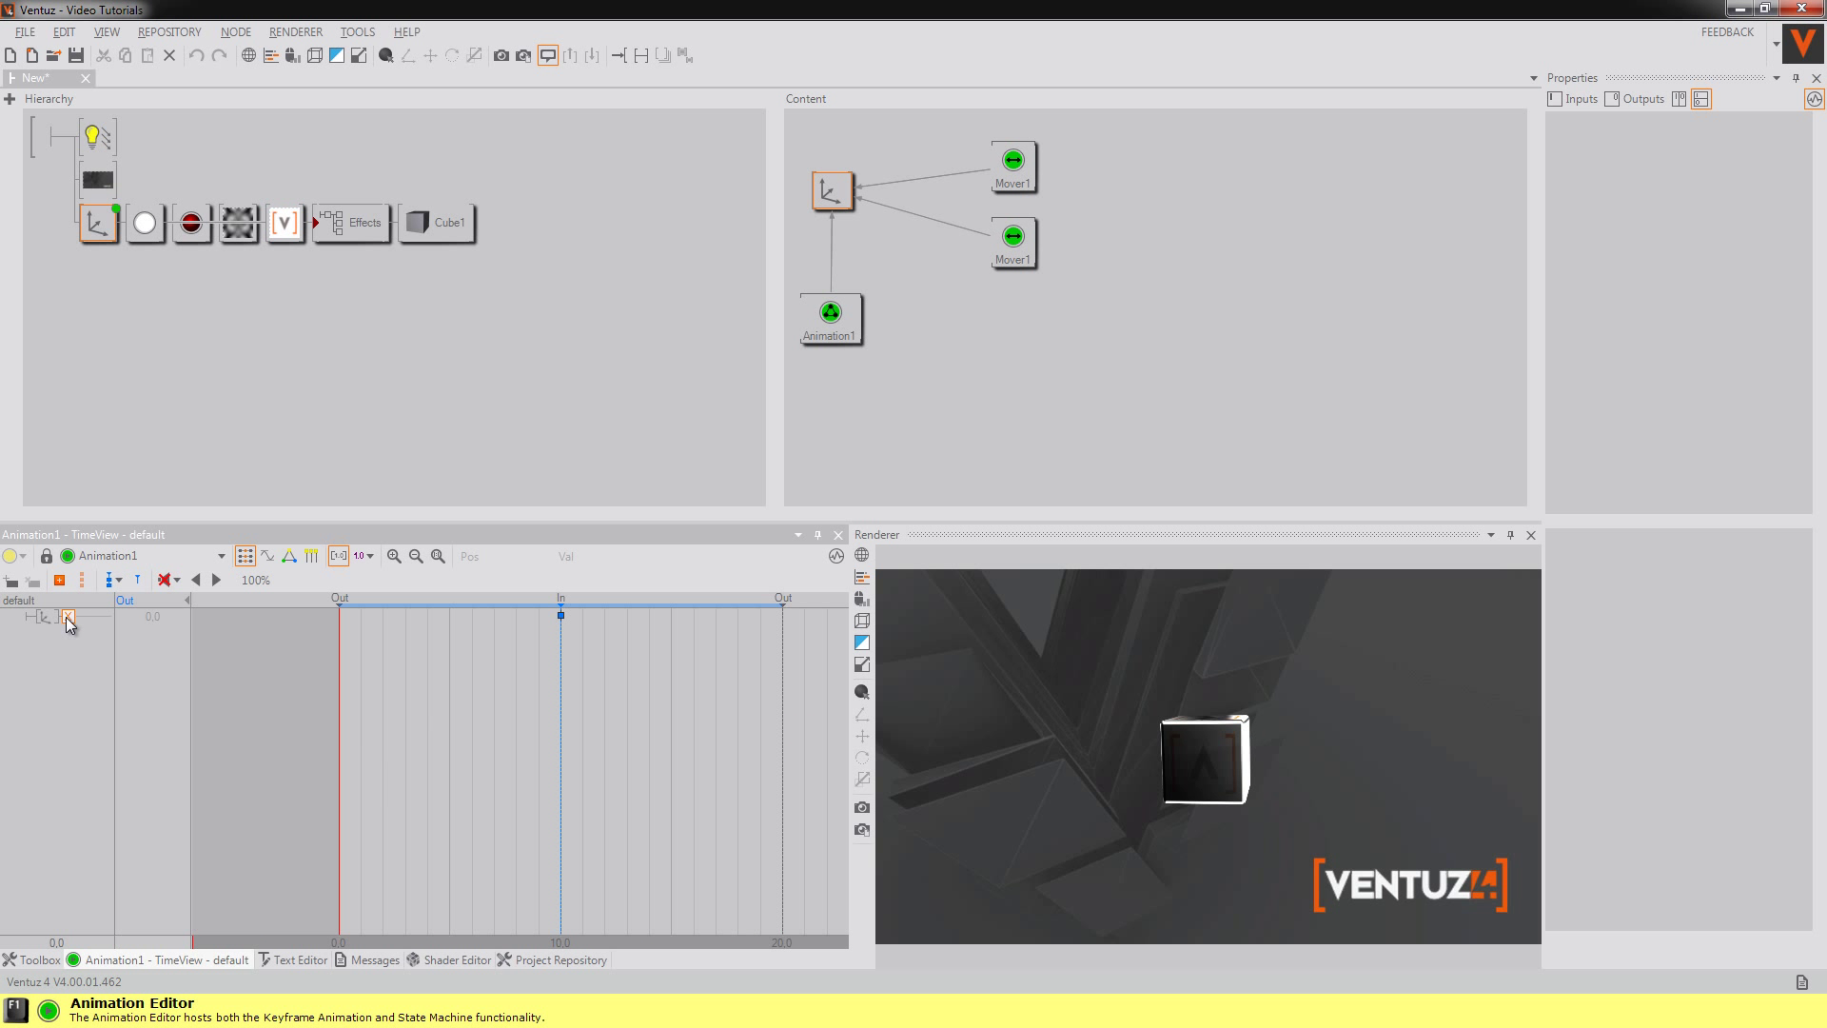
{"action": "left_click", "coordinate": [59, 580]}
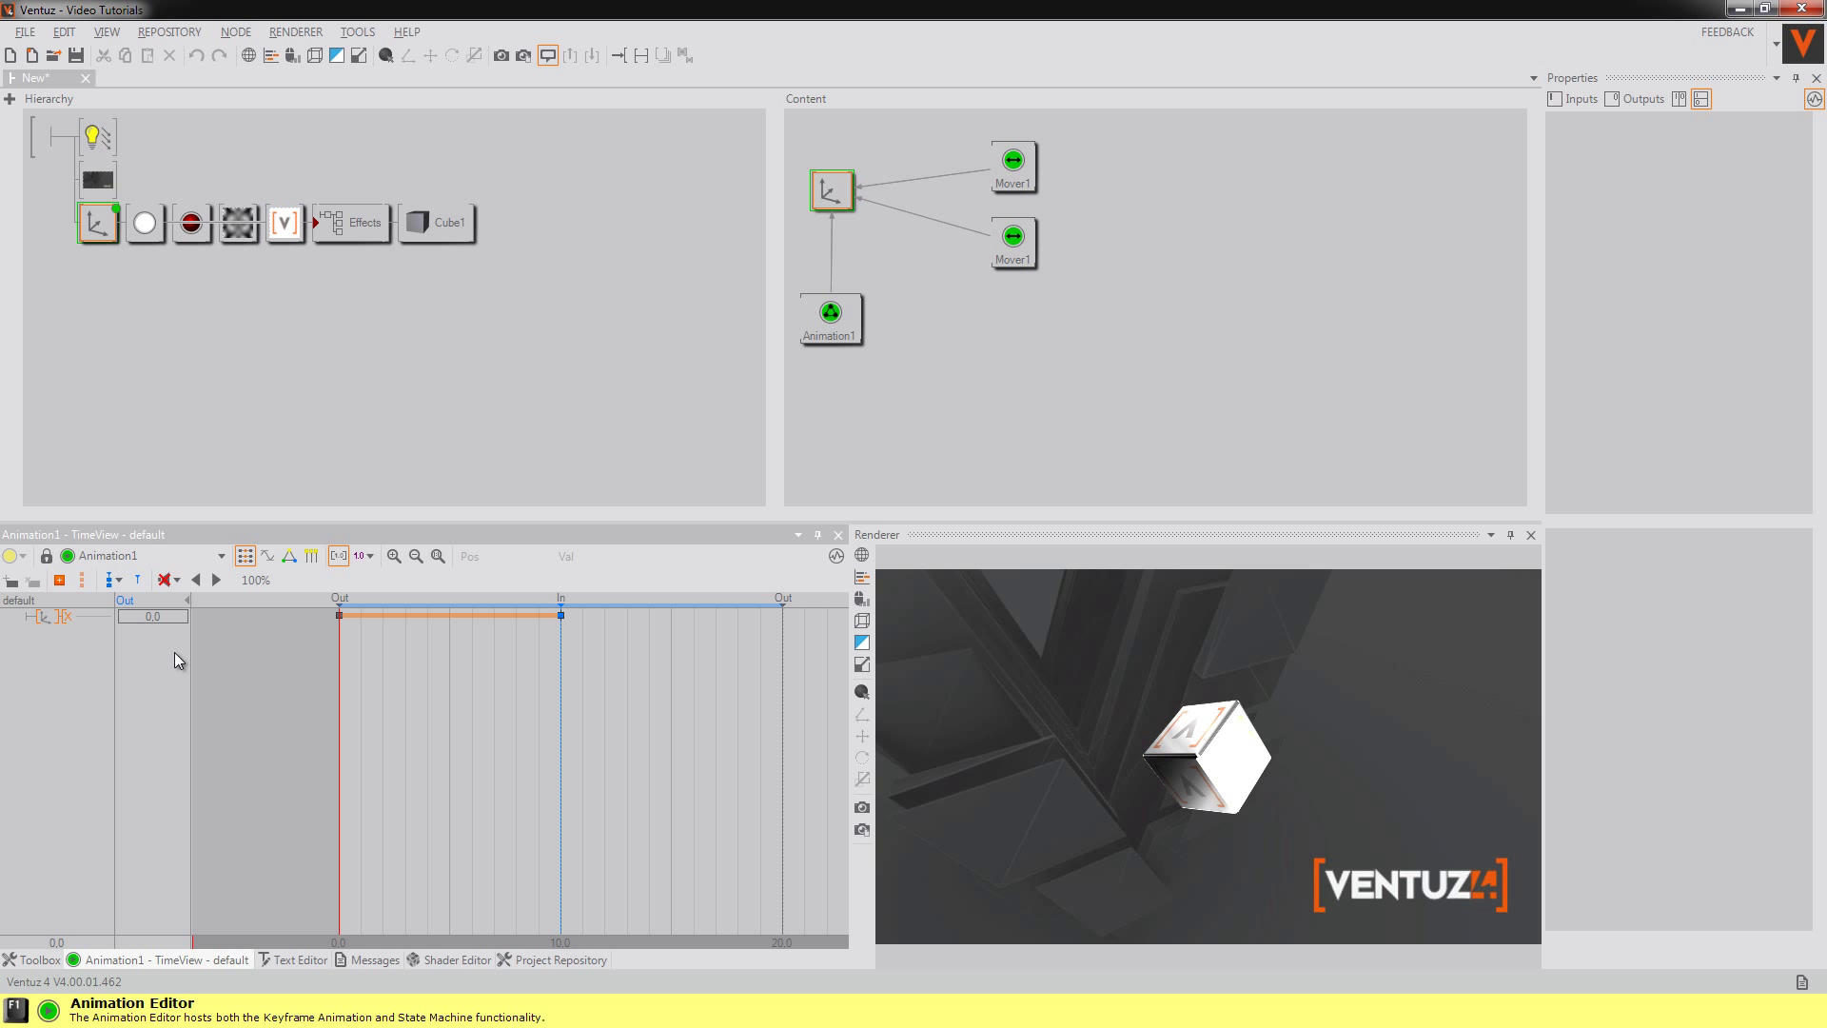
{"action": "left_click_drag", "start_coordinate": [140, 621], "coordinate": [19, 617]}
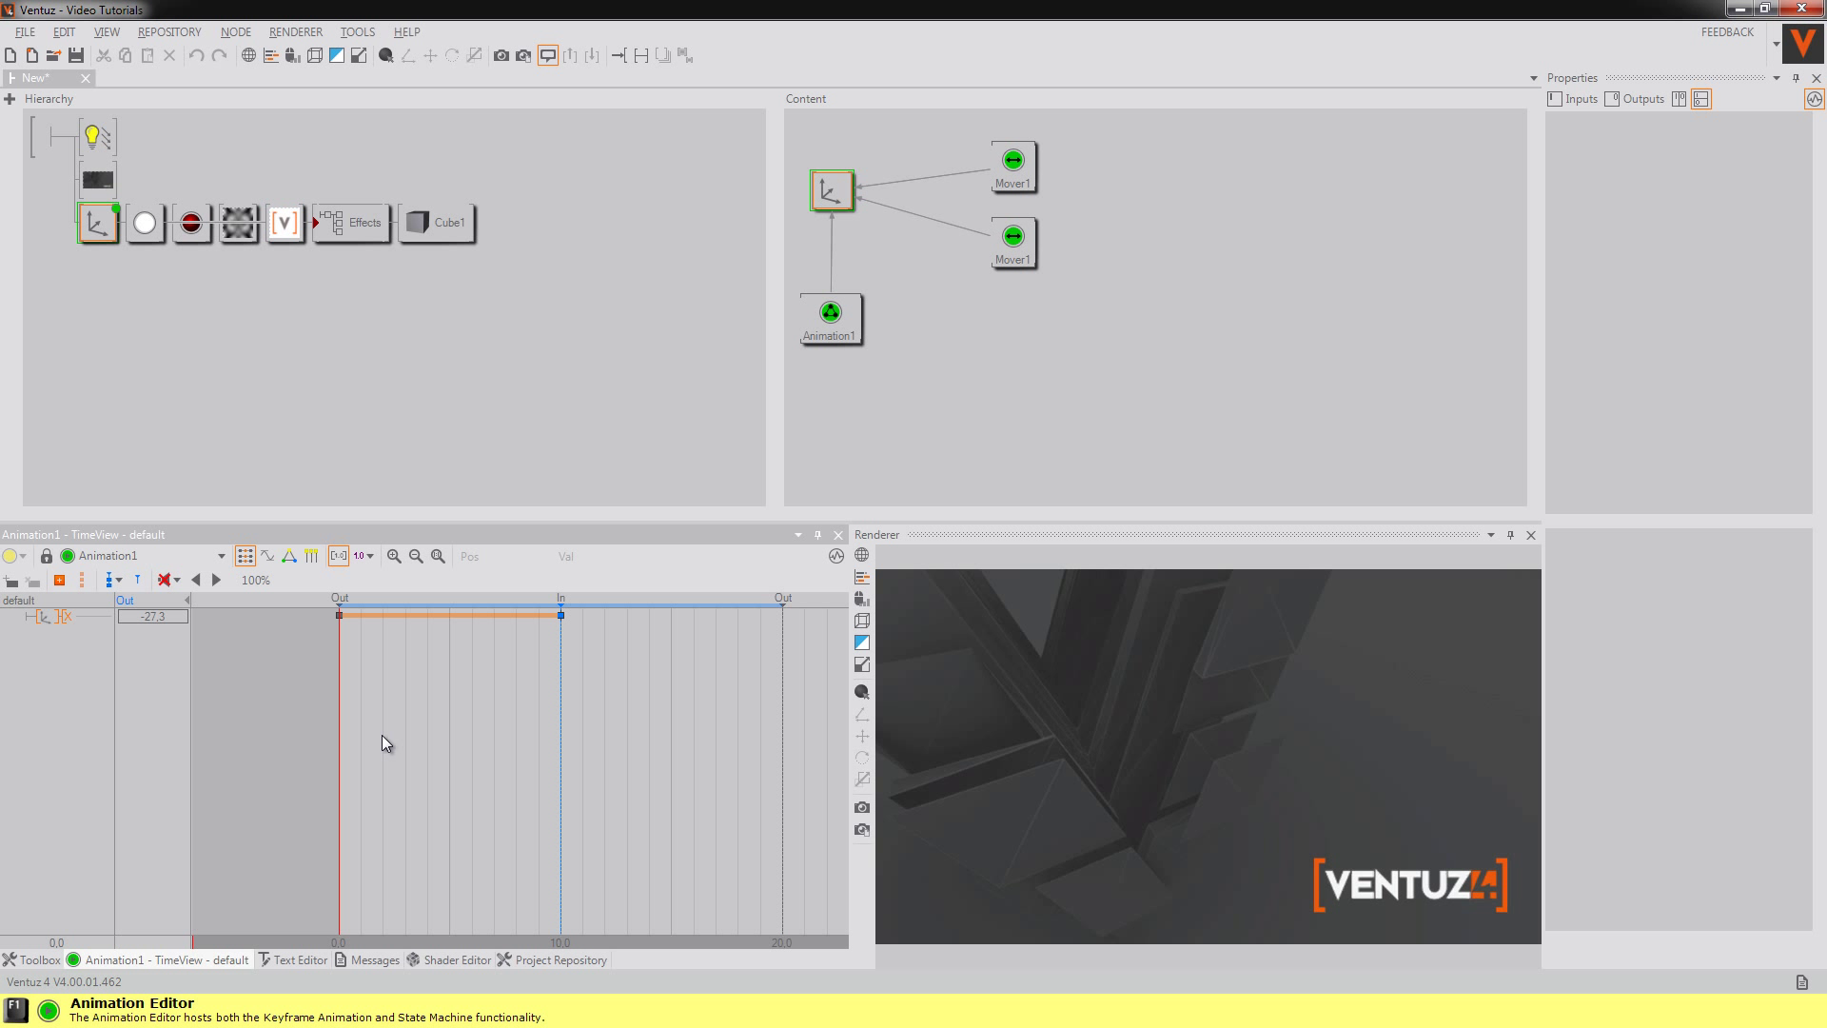
{"action": "left_click", "coordinate": [290, 556]}
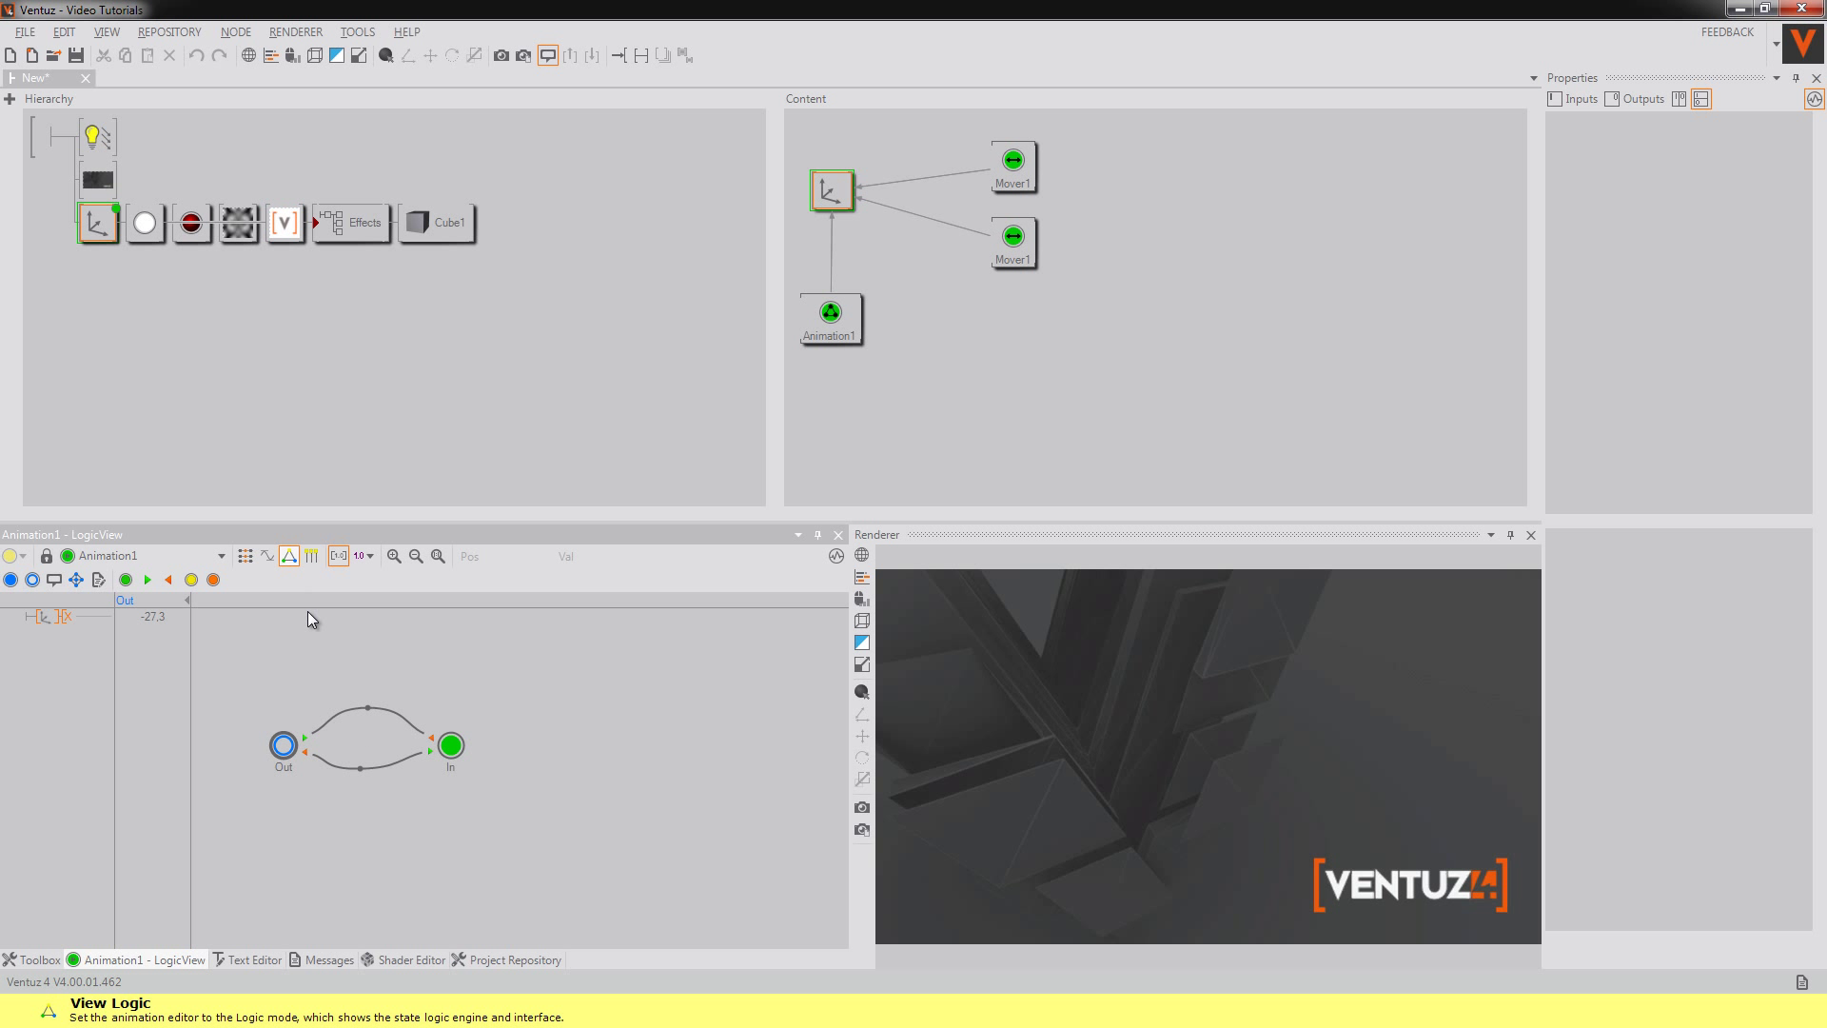
Add a keyframe at 20 moving the cube right to 29,7, then play the next transitions
{"action": "left_click", "coordinate": [245, 556]}
{"action": "left_click_drag", "start_coordinate": [472, 714], "coordinate": [784, 720]}
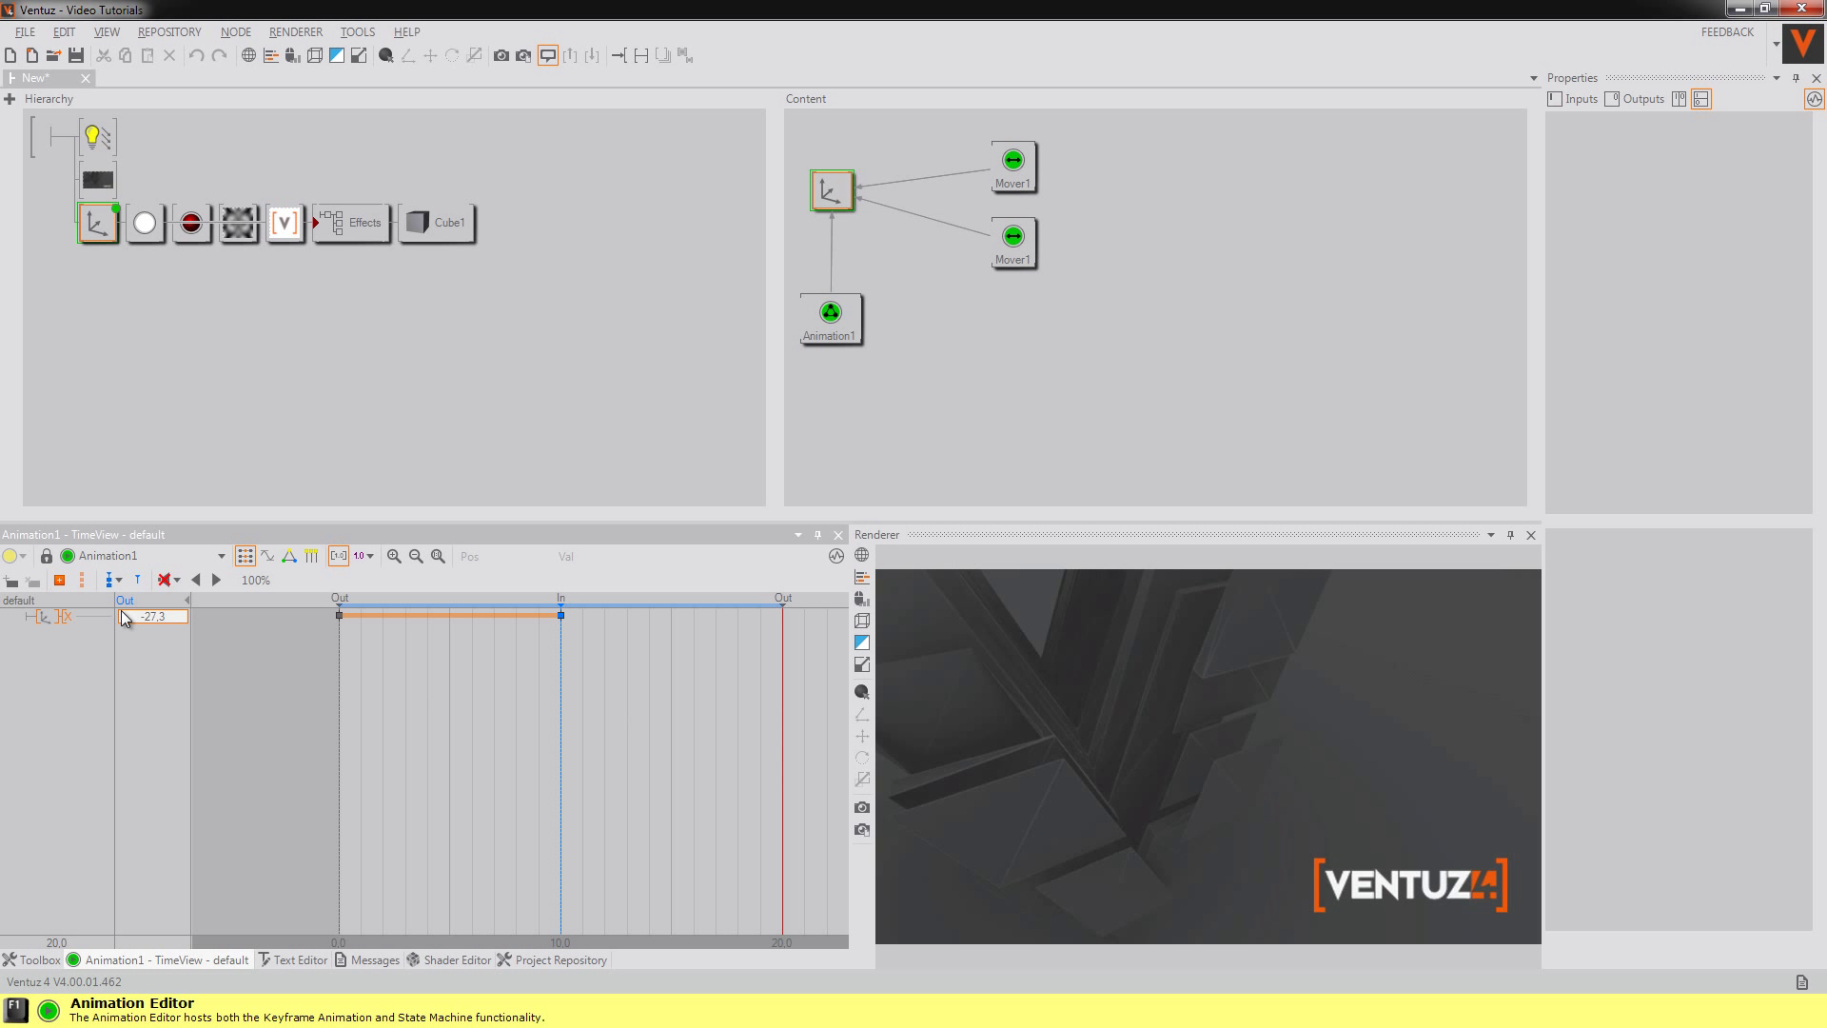
{"action": "left_click", "coordinate": [59, 580]}
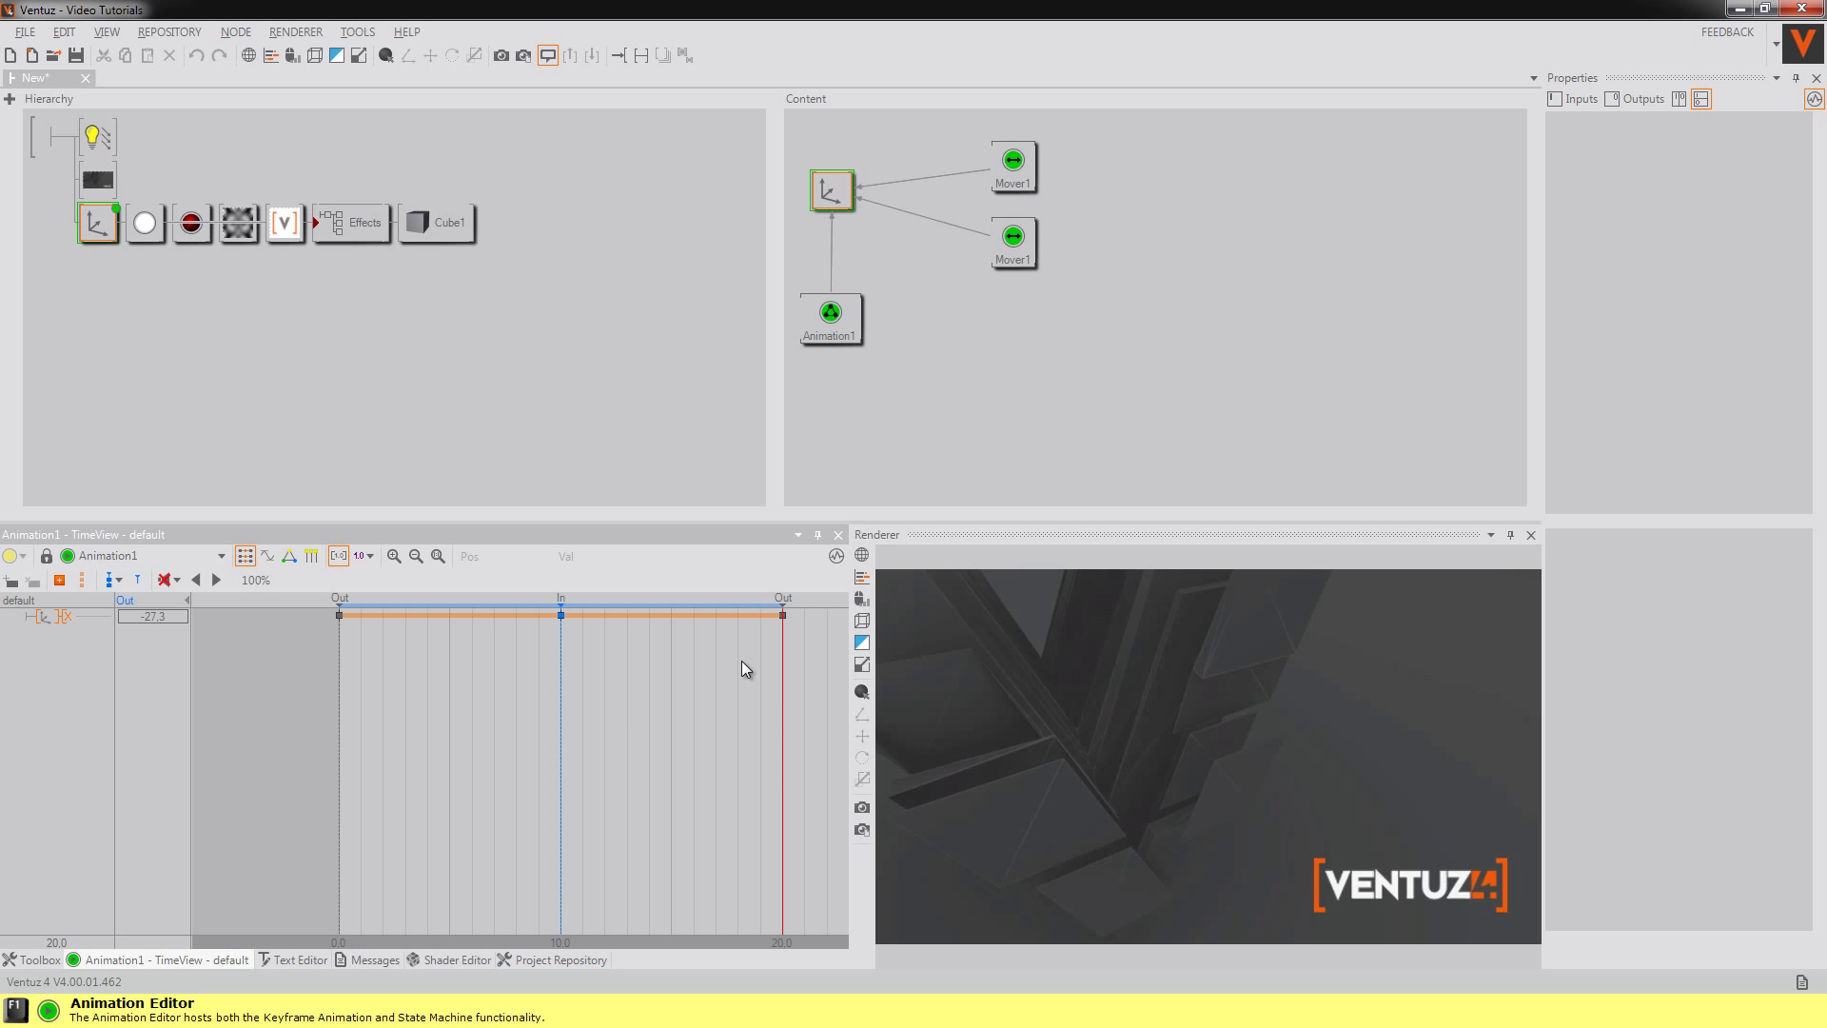
{"action": "left_click_drag", "start_coordinate": [152, 615], "coordinate": [628, 620]}
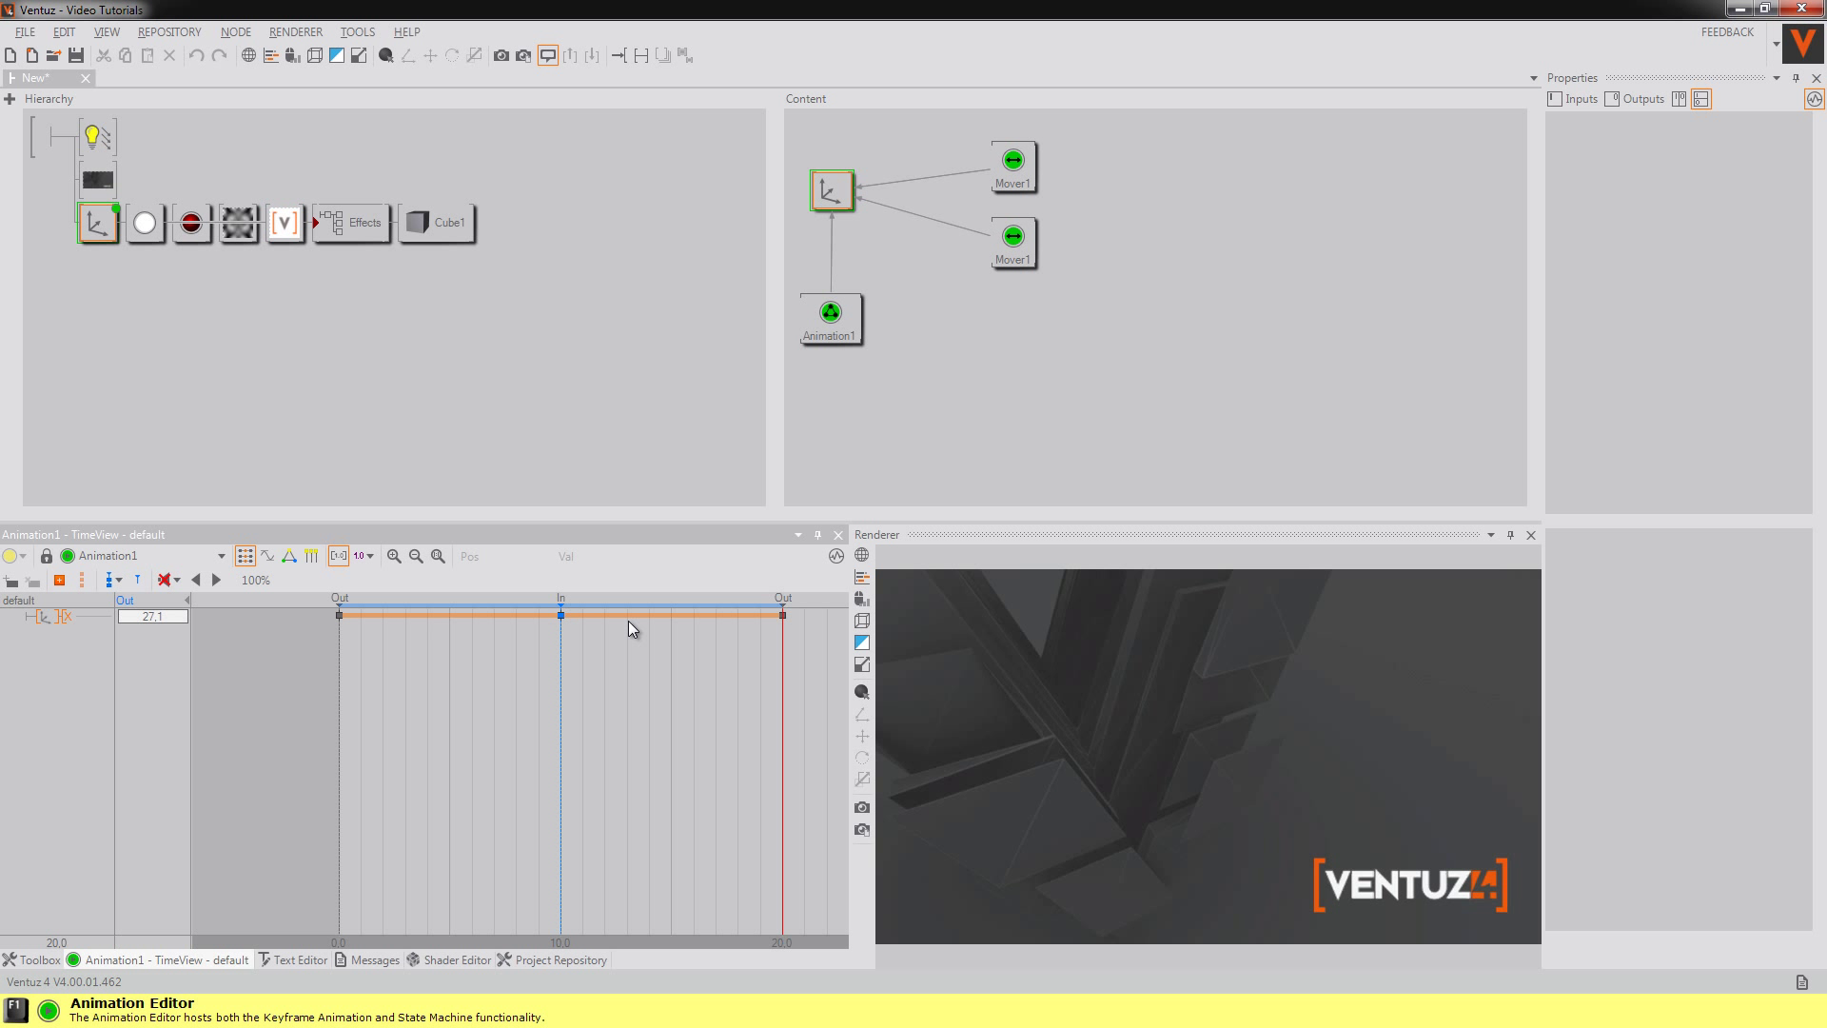
{"action": "left_click", "coordinate": [291, 556]}
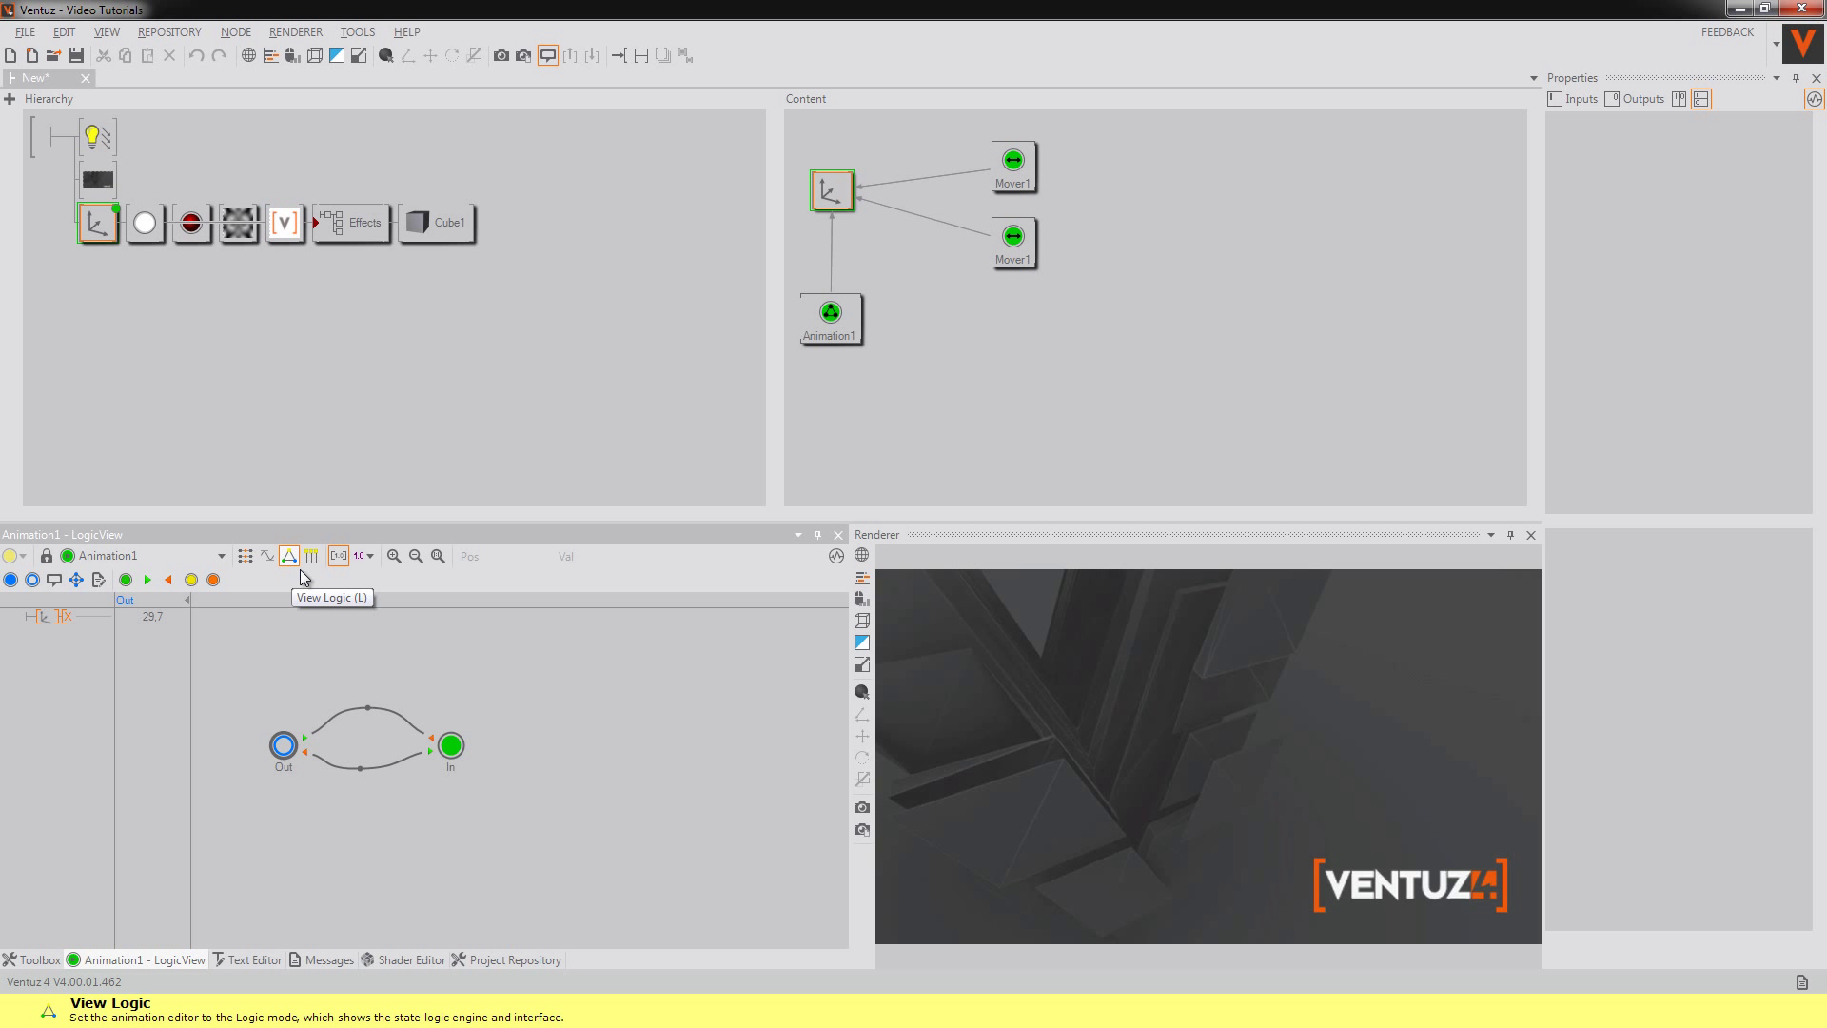
{"action": "left_click", "coordinate": [148, 581]}
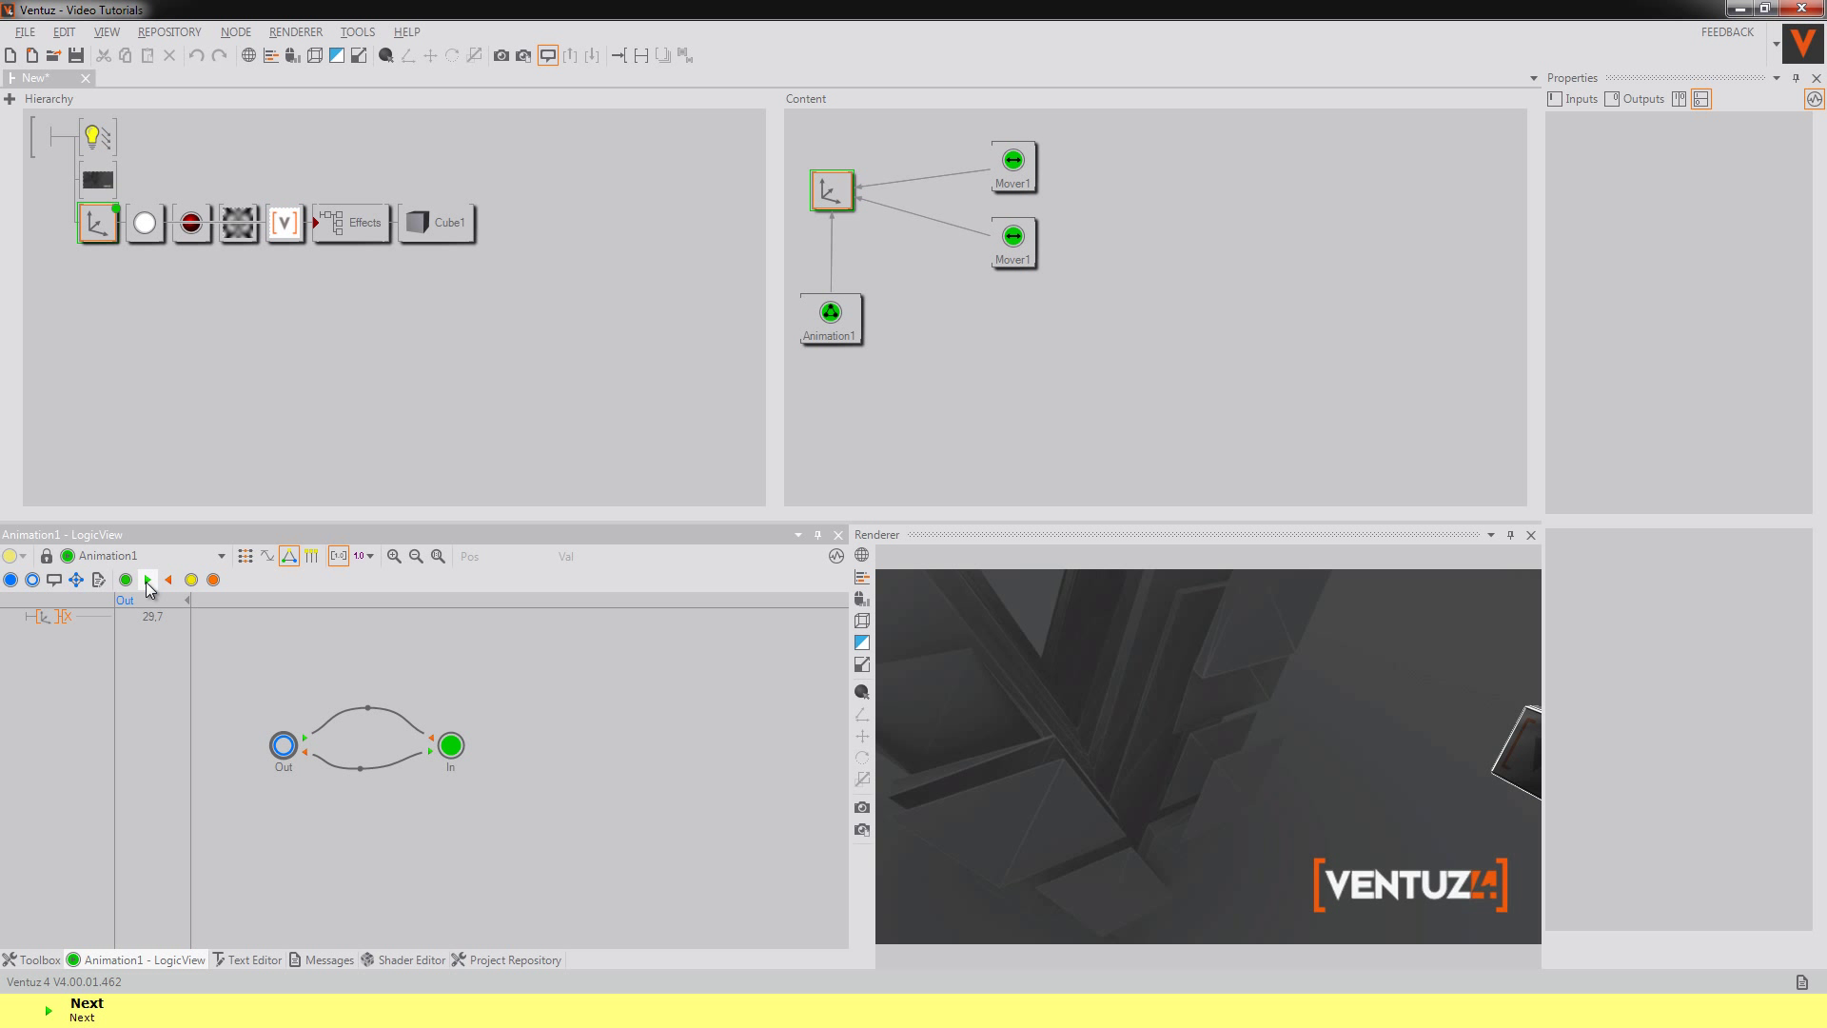
{"action": "left_click", "coordinate": [147, 581]}
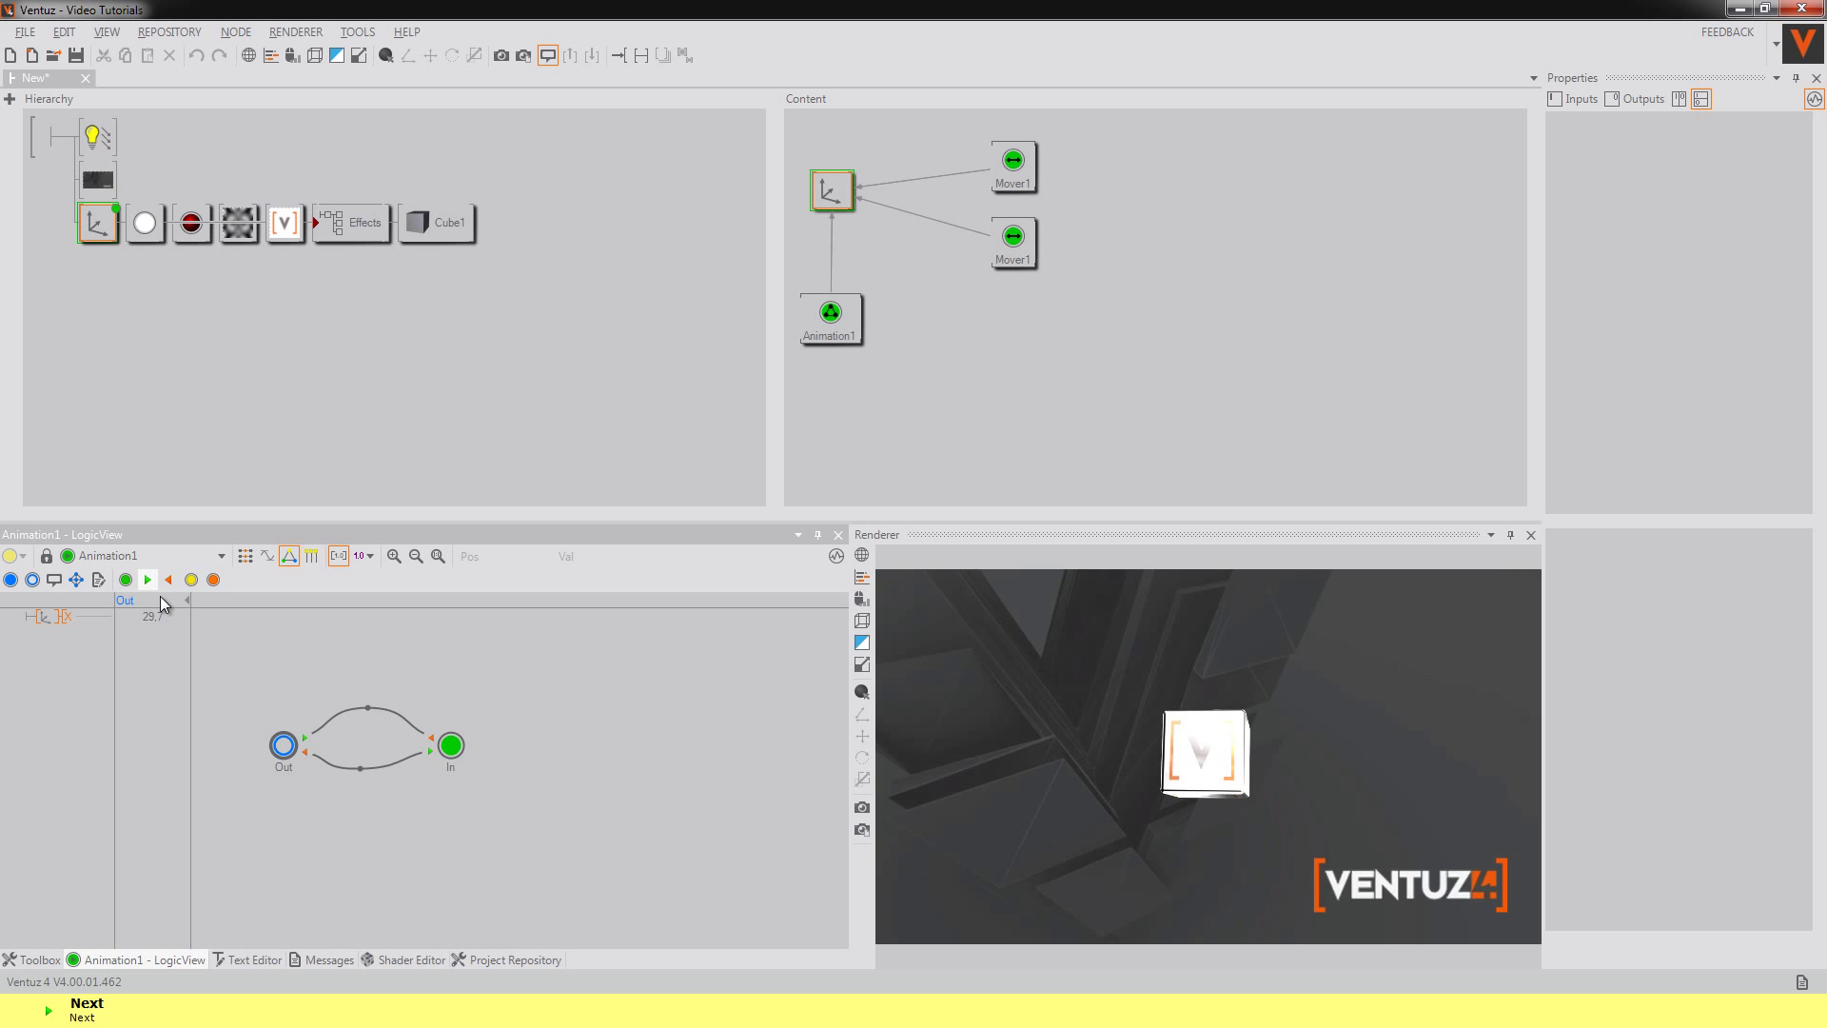
Add custom methods In and Out to Animation1's state machine and close the model editor
{"action": "left_click", "coordinate": [99, 579]}
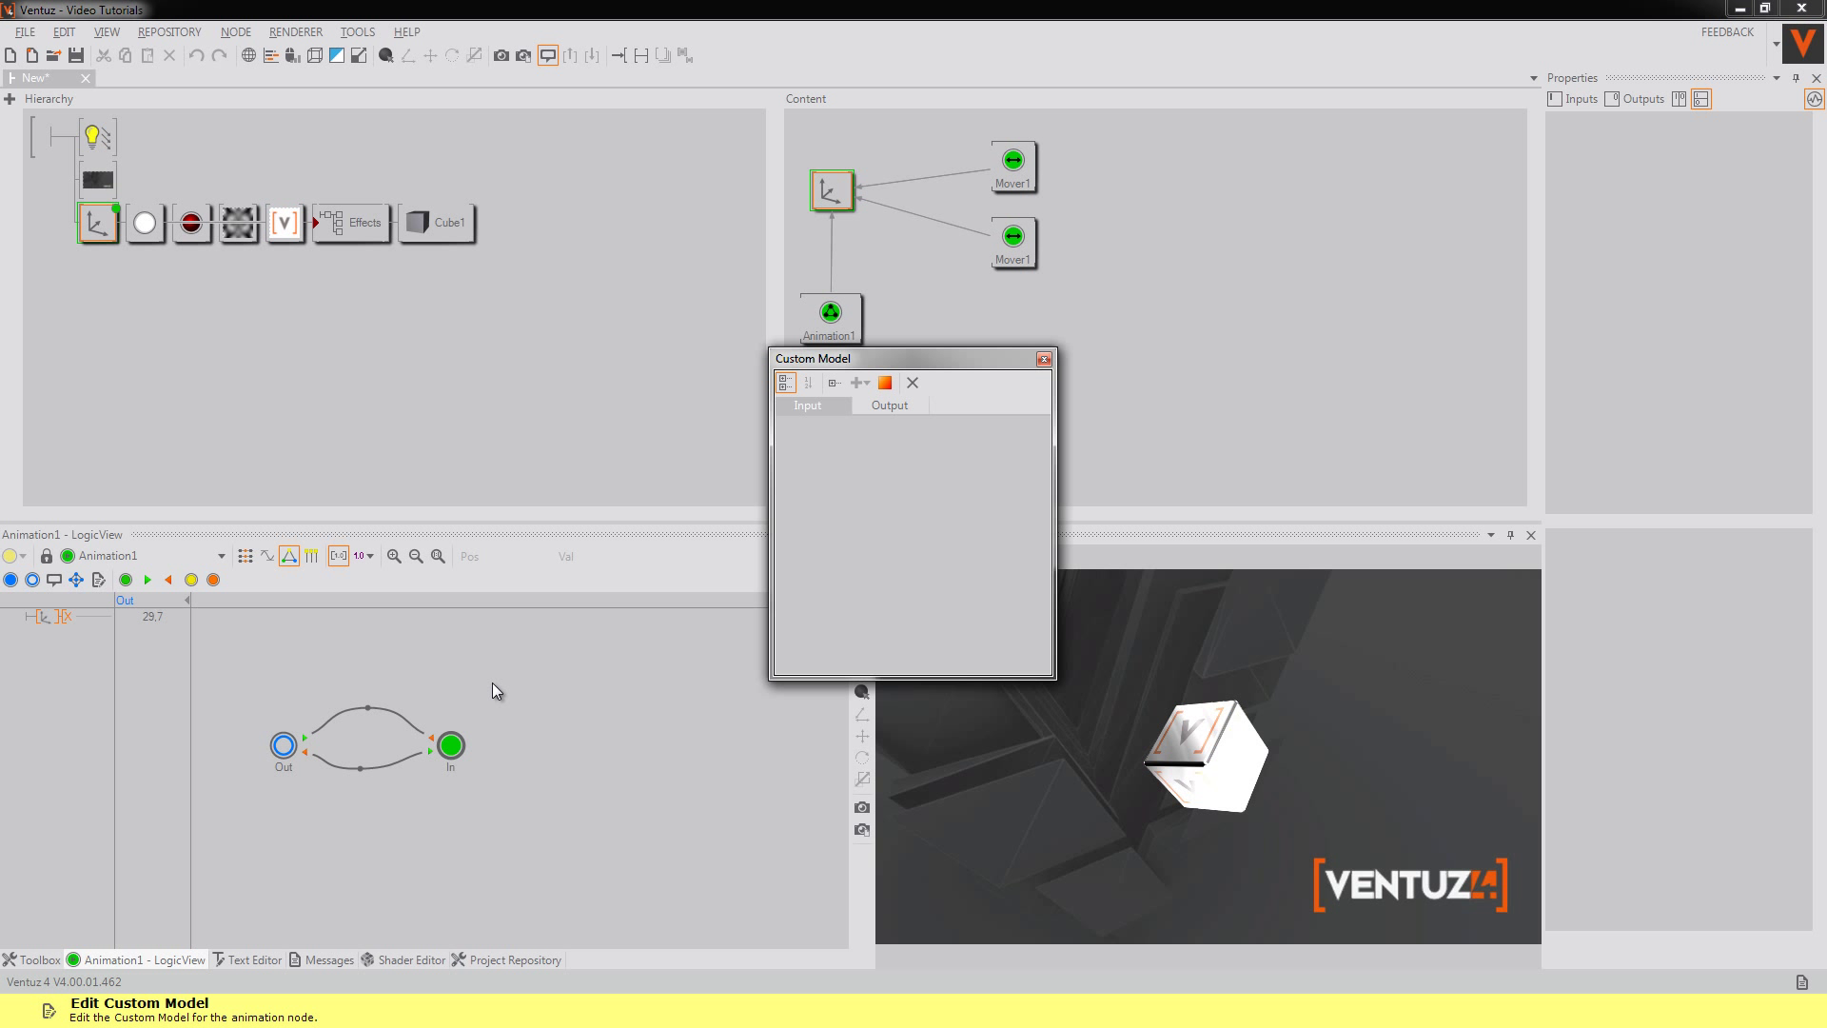
{"action": "left_click", "coordinate": [860, 383]}
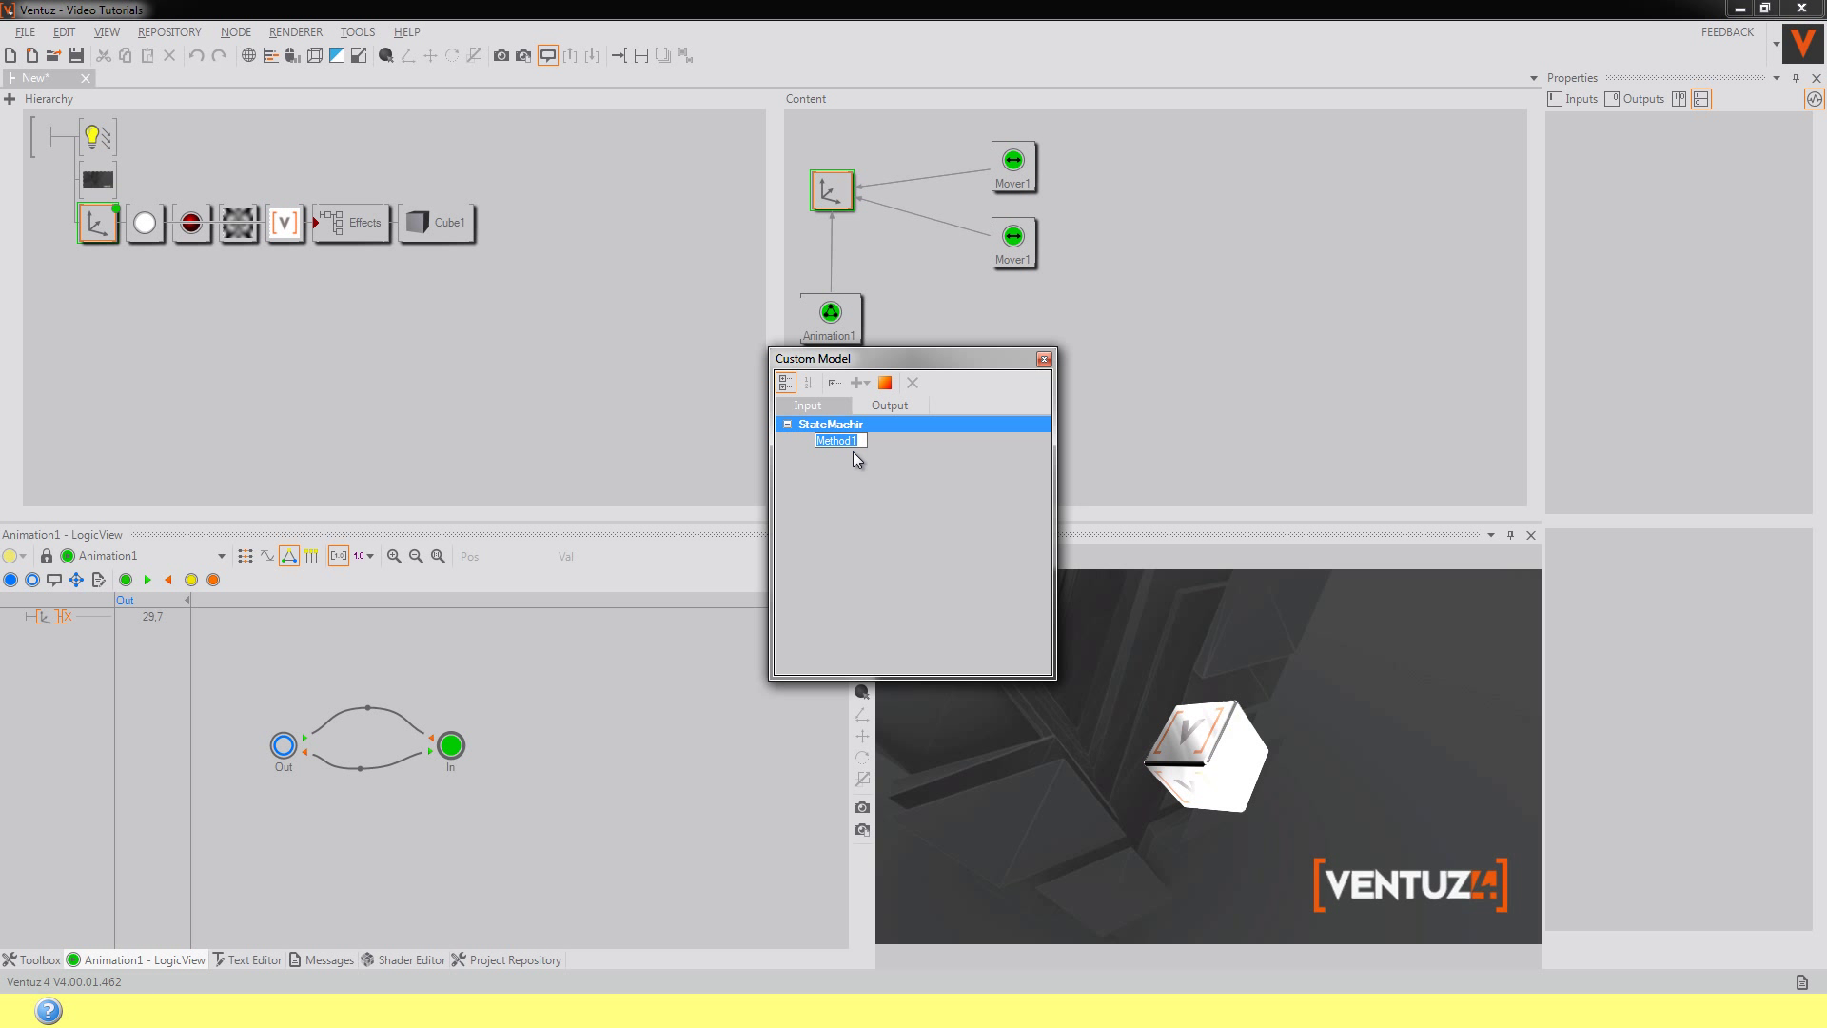
{"action": "type", "text": "In"}
{"action": "key", "text": "Return"}
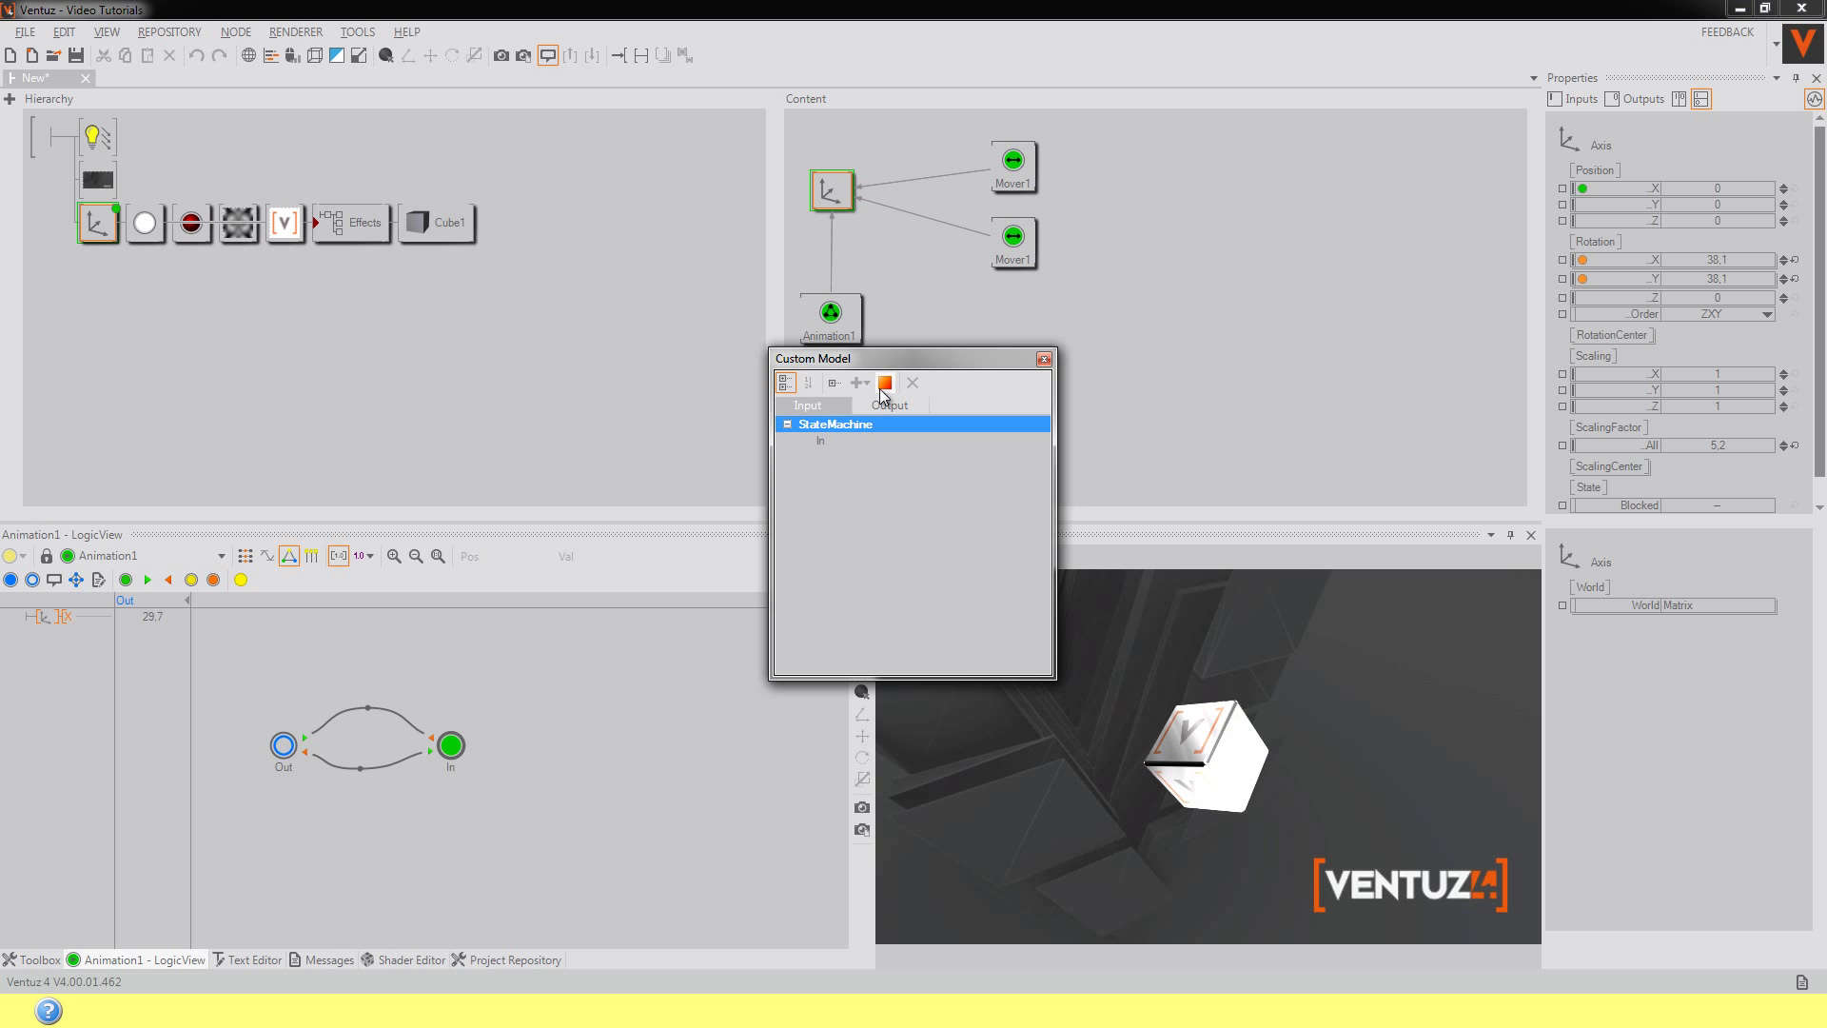
{"action": "left_click", "coordinate": [883, 384]}
{"action": "left_click", "coordinate": [1045, 359]}
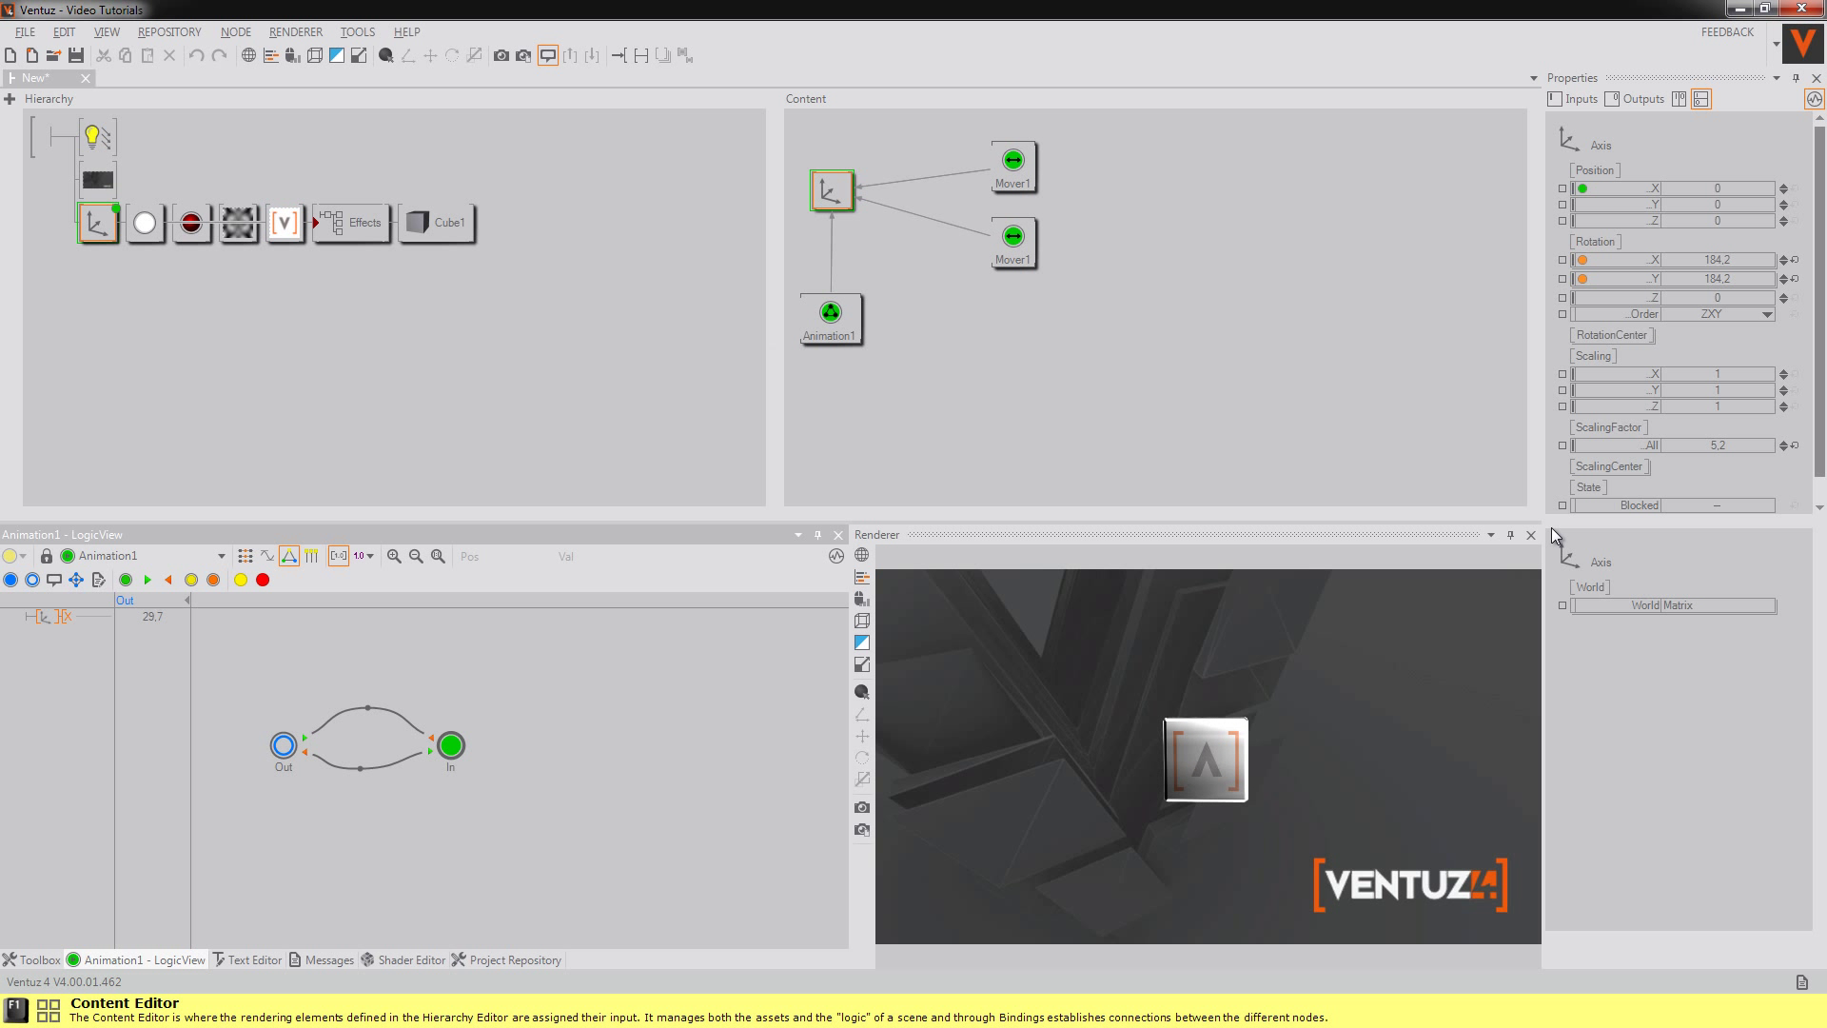
Bind the In method to the Out state and the Out method to the In state
{"action": "left_click", "coordinate": [831, 319]}
{"action": "left_click_drag", "start_coordinate": [1621, 377], "coordinate": [304, 738]}
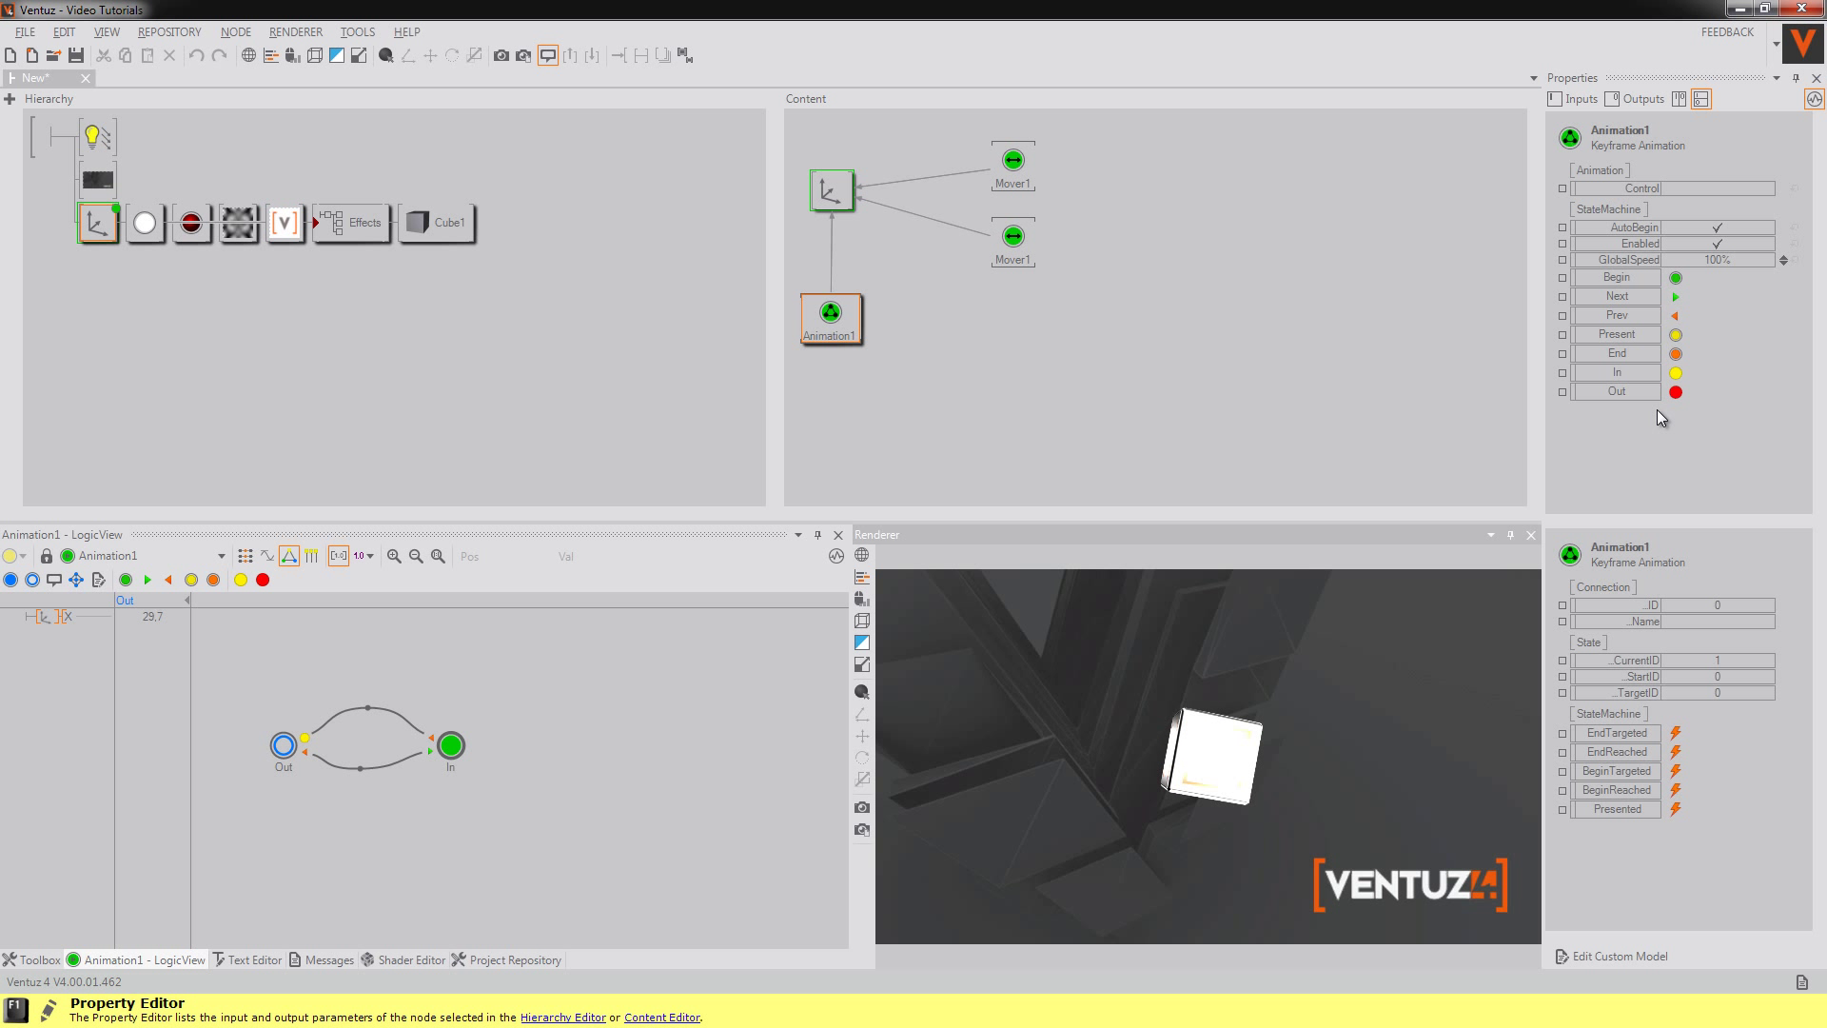
{"action": "left_click_drag", "start_coordinate": [1641, 390], "coordinate": [448, 748]}
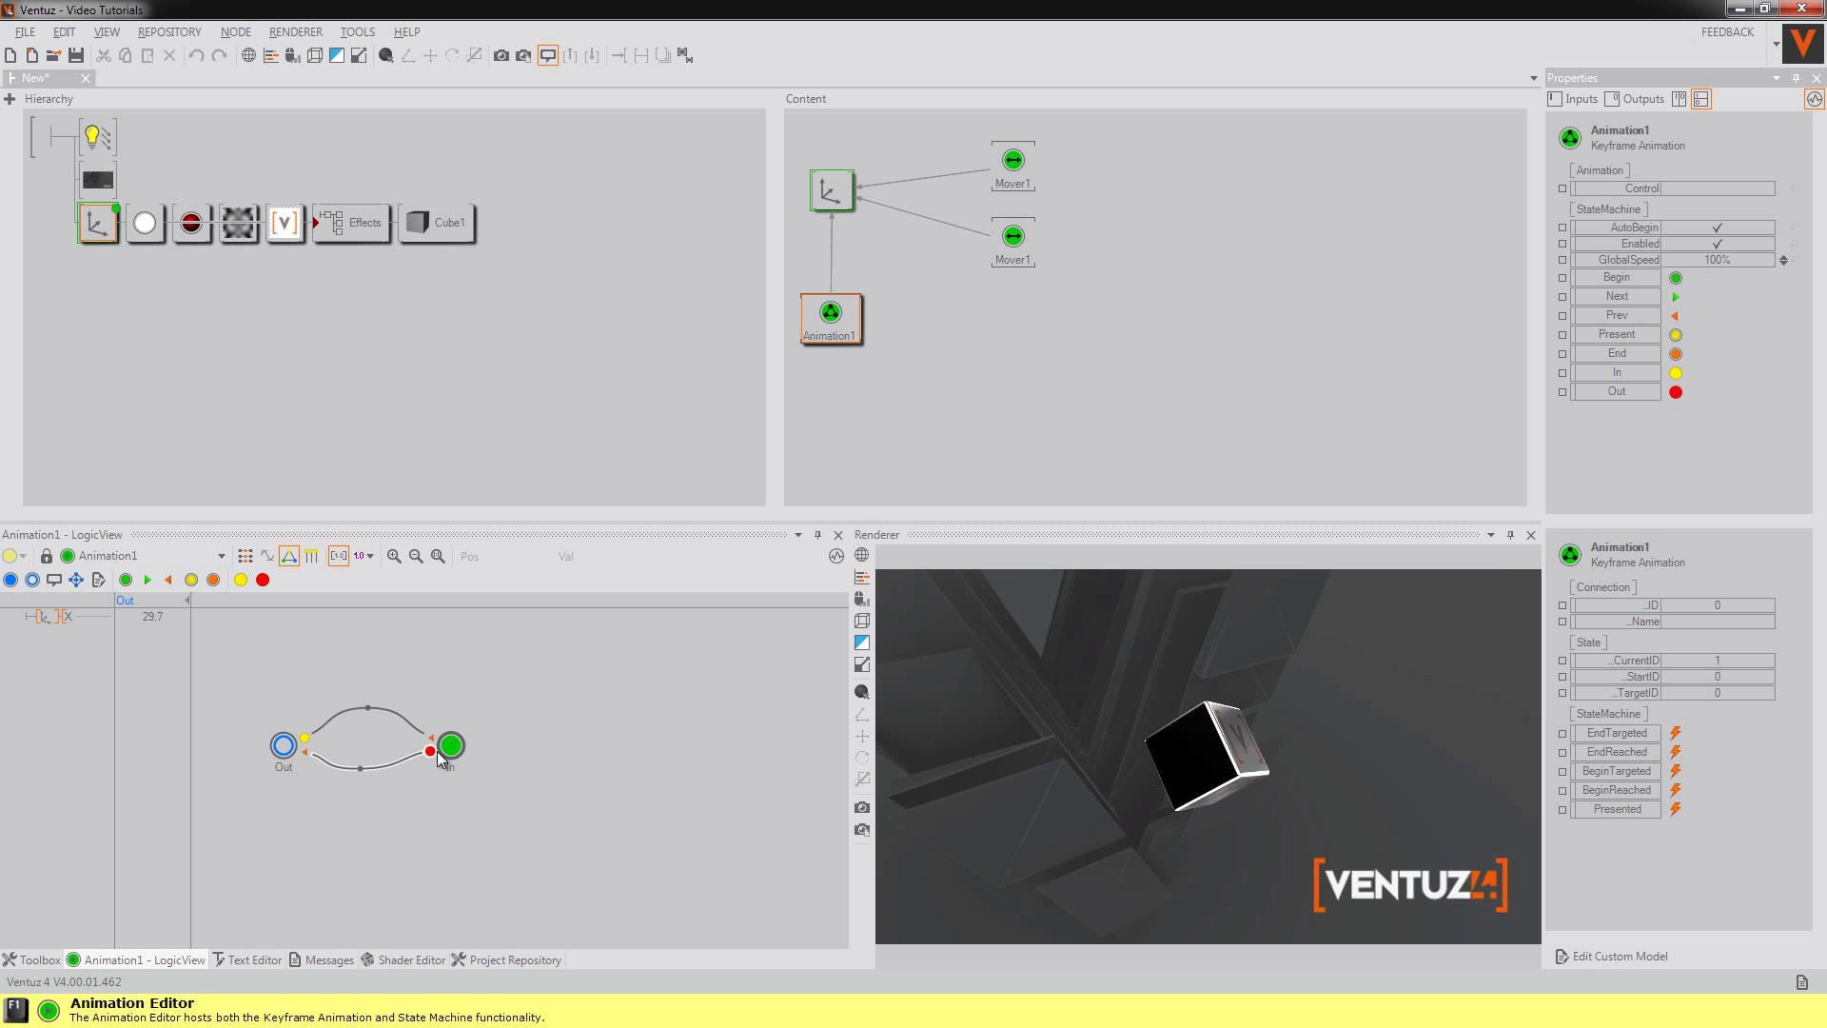
Fire In and Out twice each to test the cube's movement
{"action": "left_click", "coordinate": [1676, 373]}
{"action": "left_click", "coordinate": [1675, 392]}
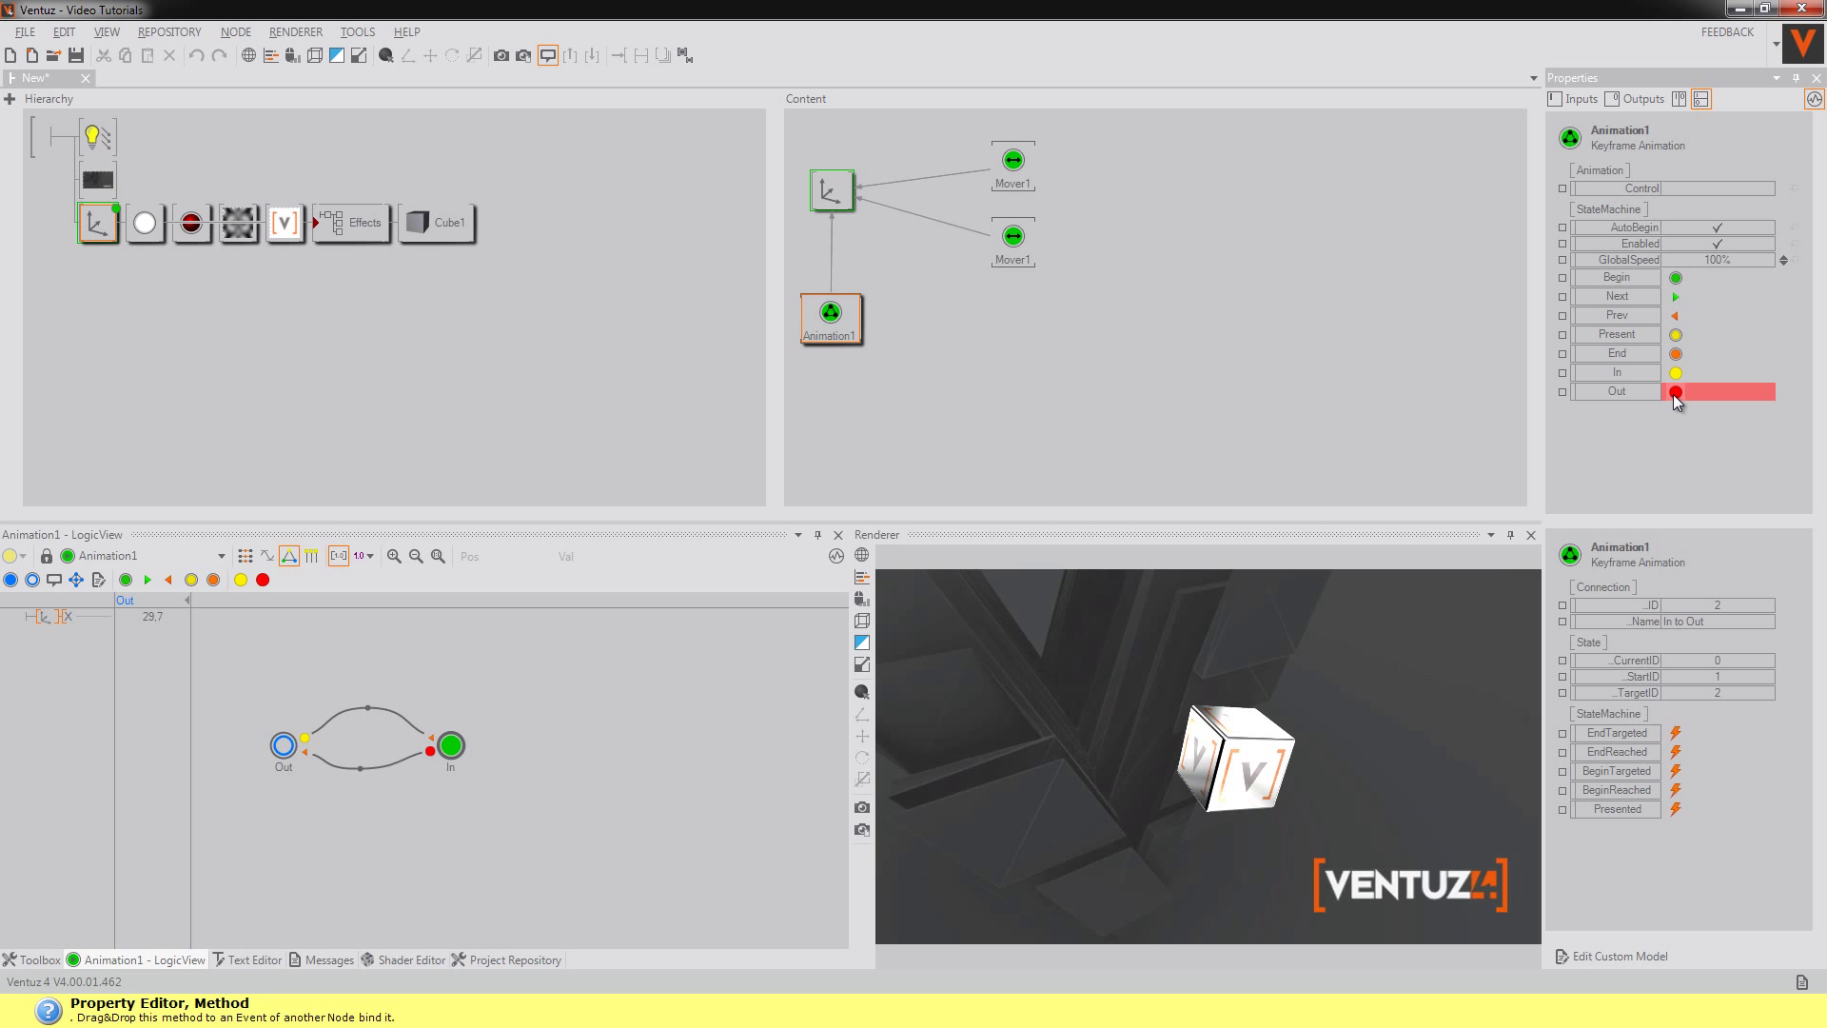
{"action": "left_click", "coordinate": [1679, 374]}
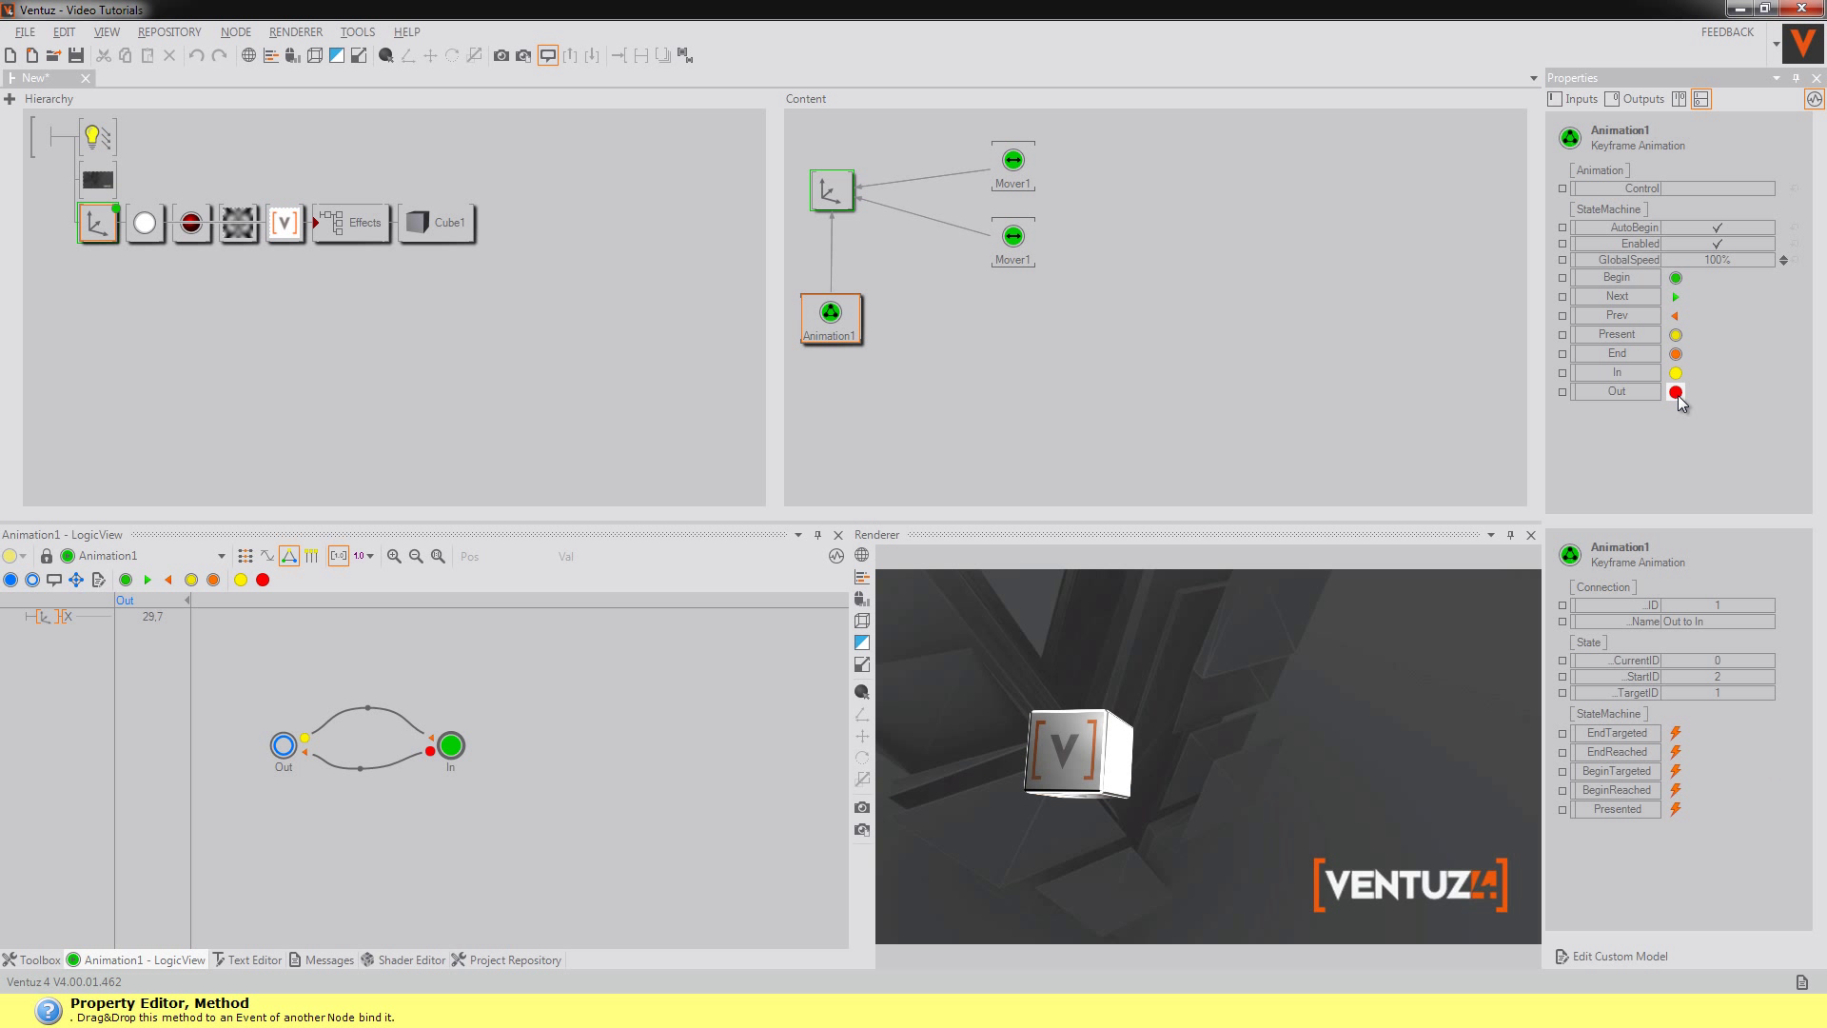
{"action": "left_click", "coordinate": [1677, 394]}
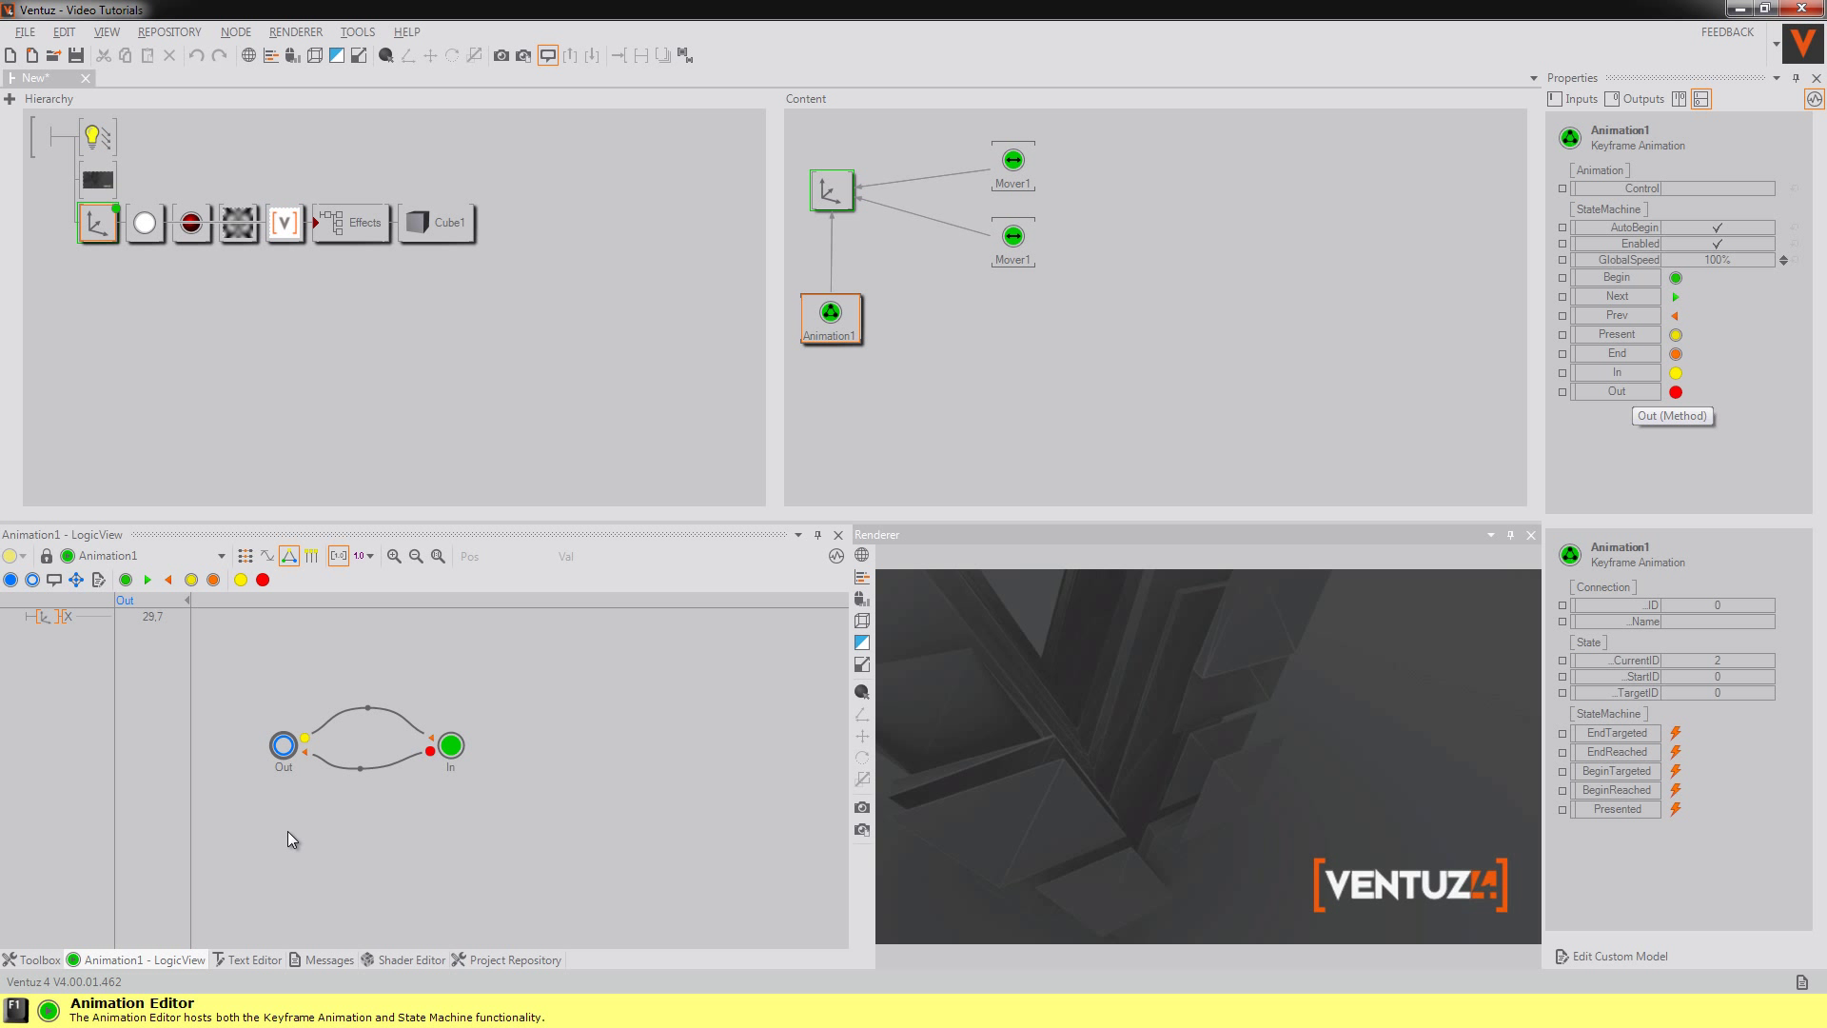
{"action": "left_click", "coordinate": [524, 400]}
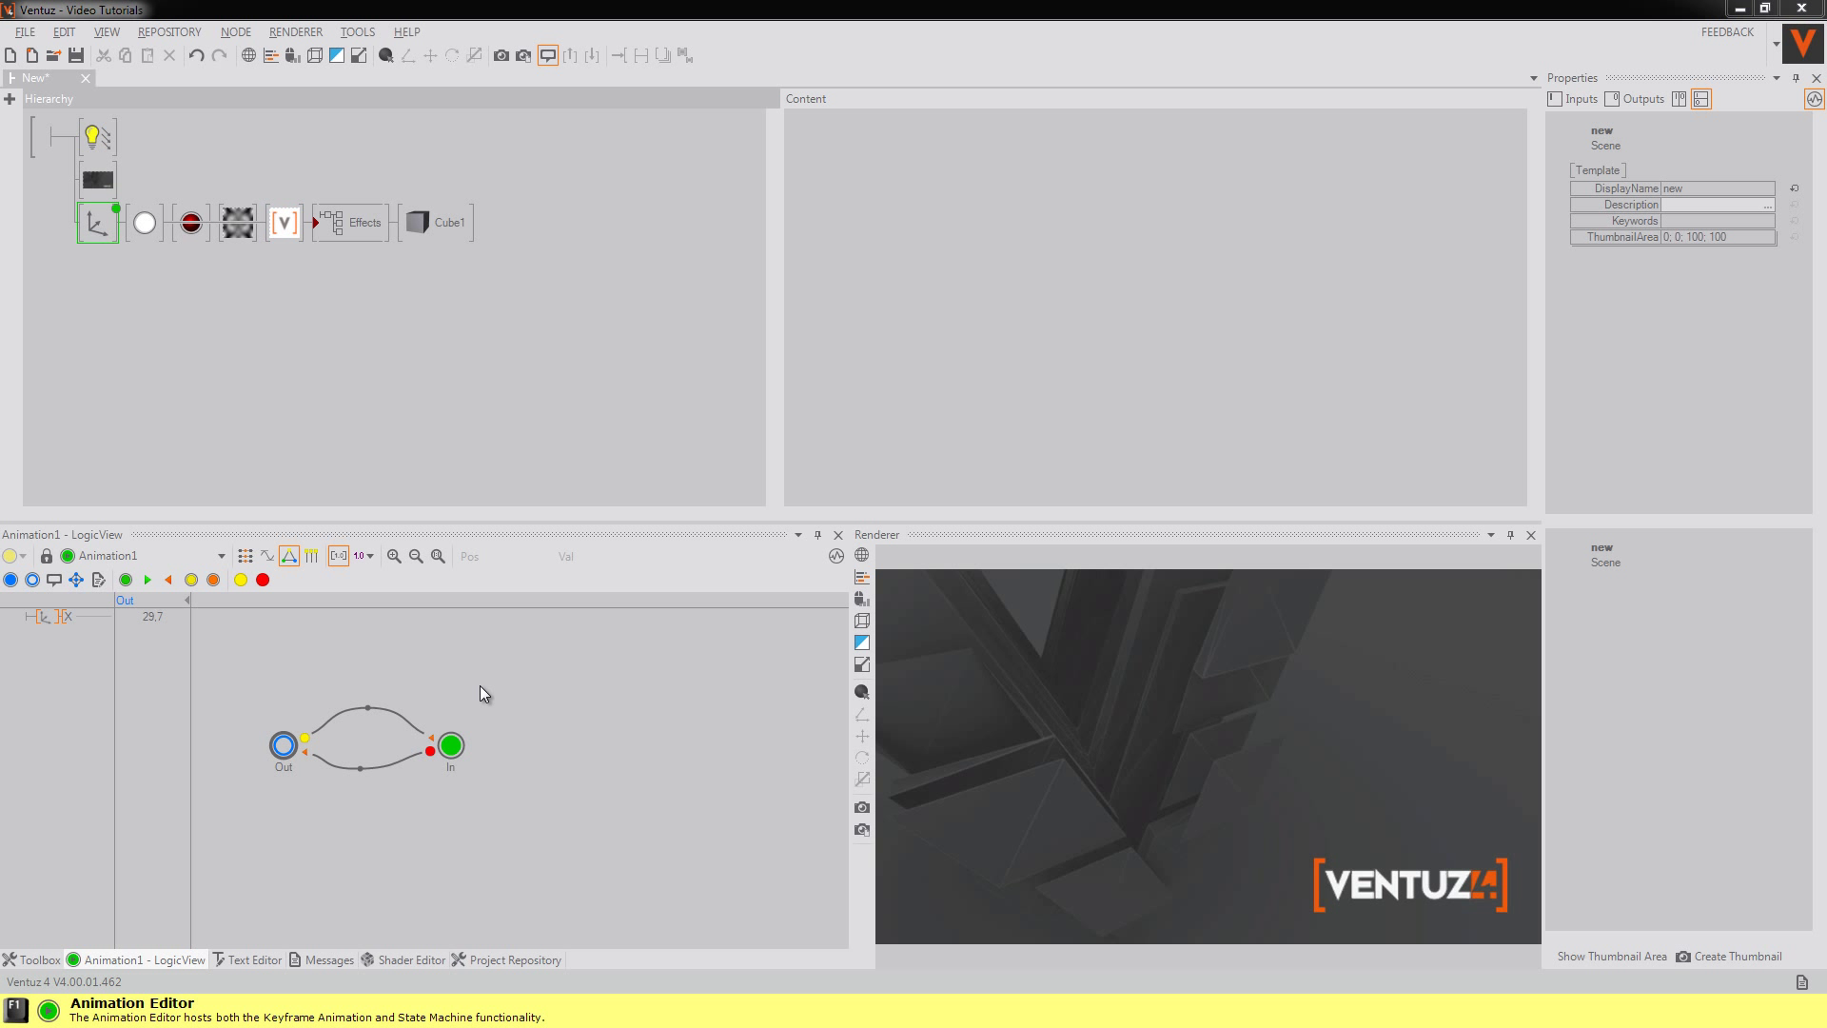
Clear the End rule on Out-to-In and In-to-Out transitions, then play Out and In to test
{"action": "left_click", "coordinate": [369, 706]}
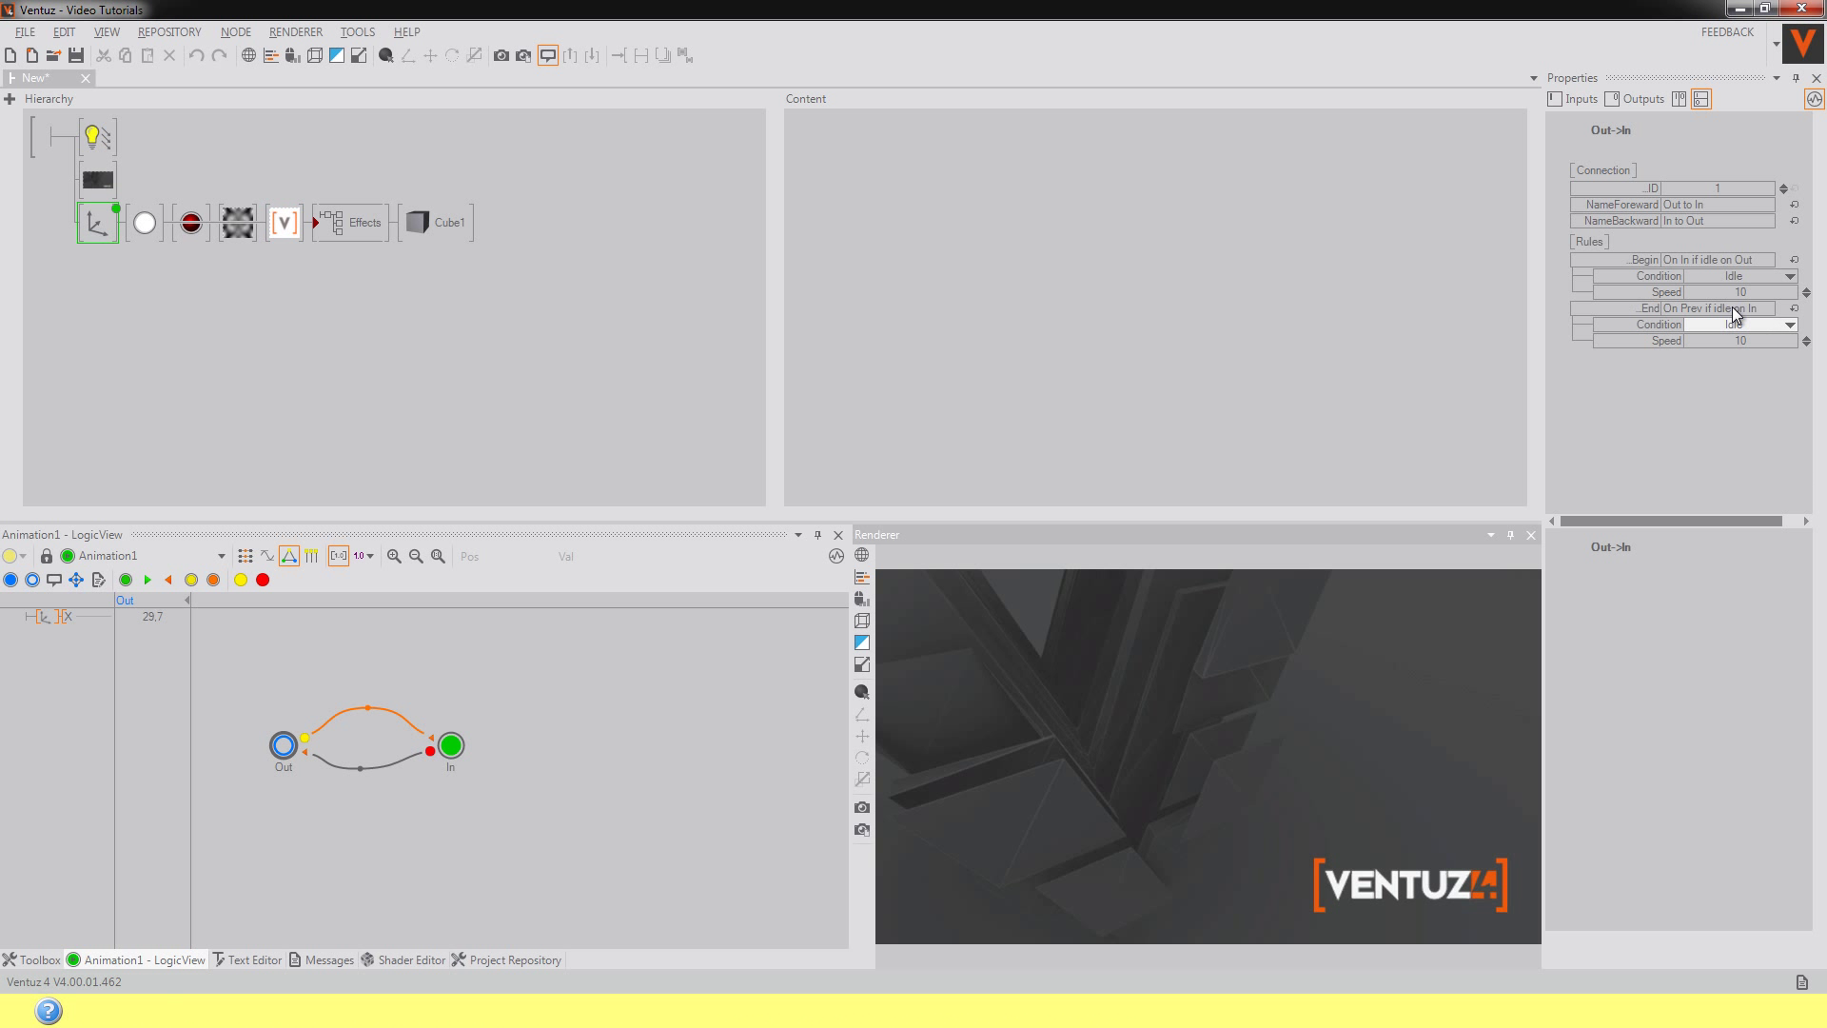
{"action": "left_click", "coordinate": [1794, 310]}
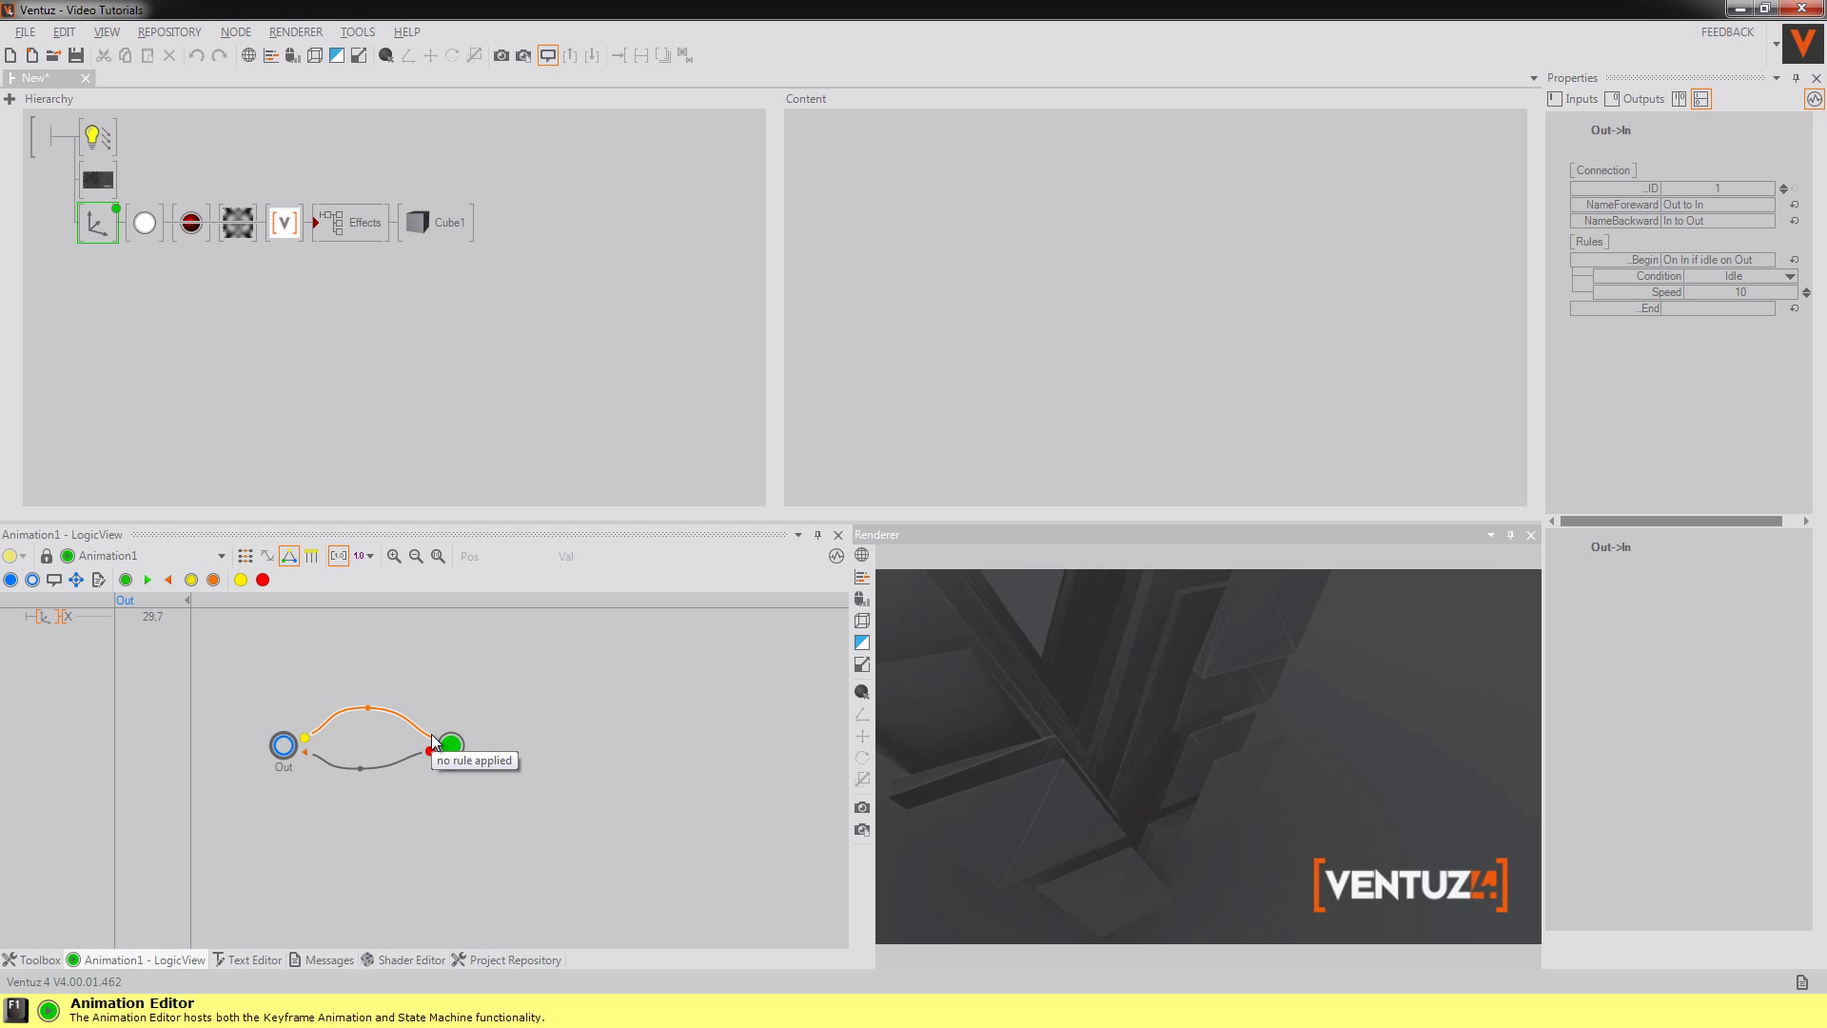
{"action": "left_click", "coordinate": [368, 767]}
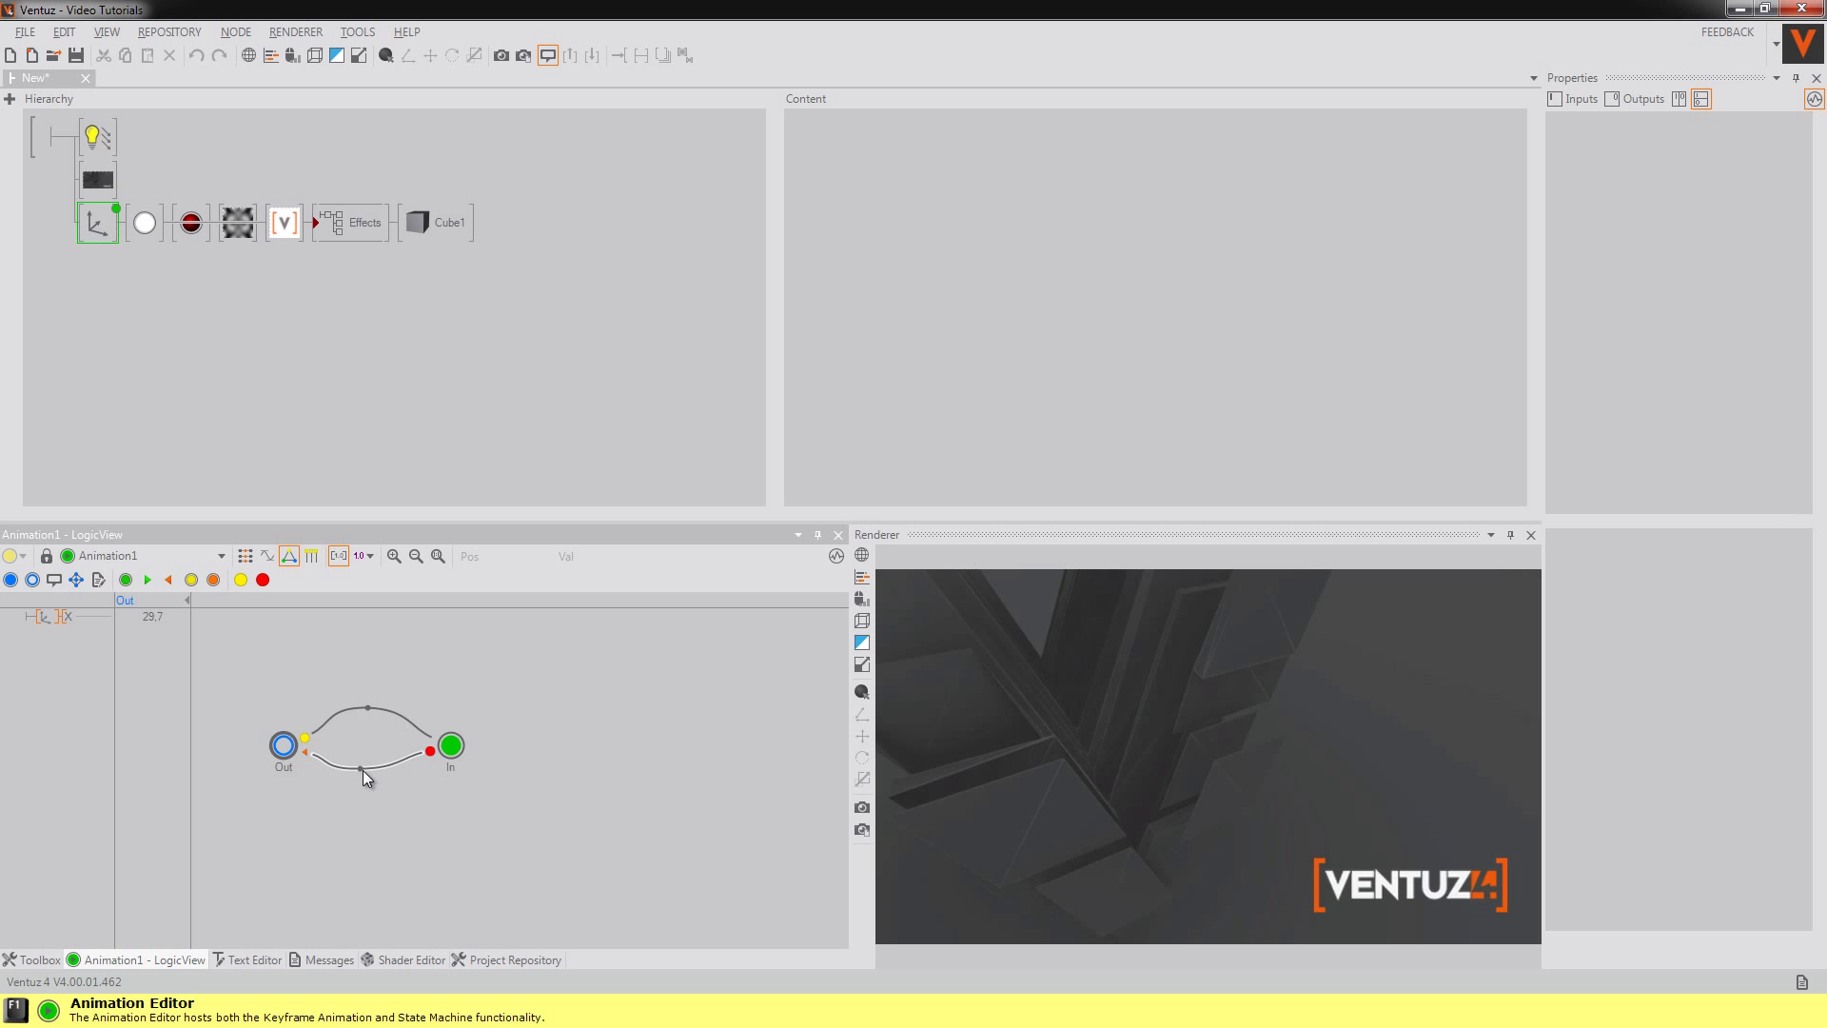
{"action": "left_click", "coordinate": [363, 769]}
{"action": "left_click", "coordinate": [1794, 308]}
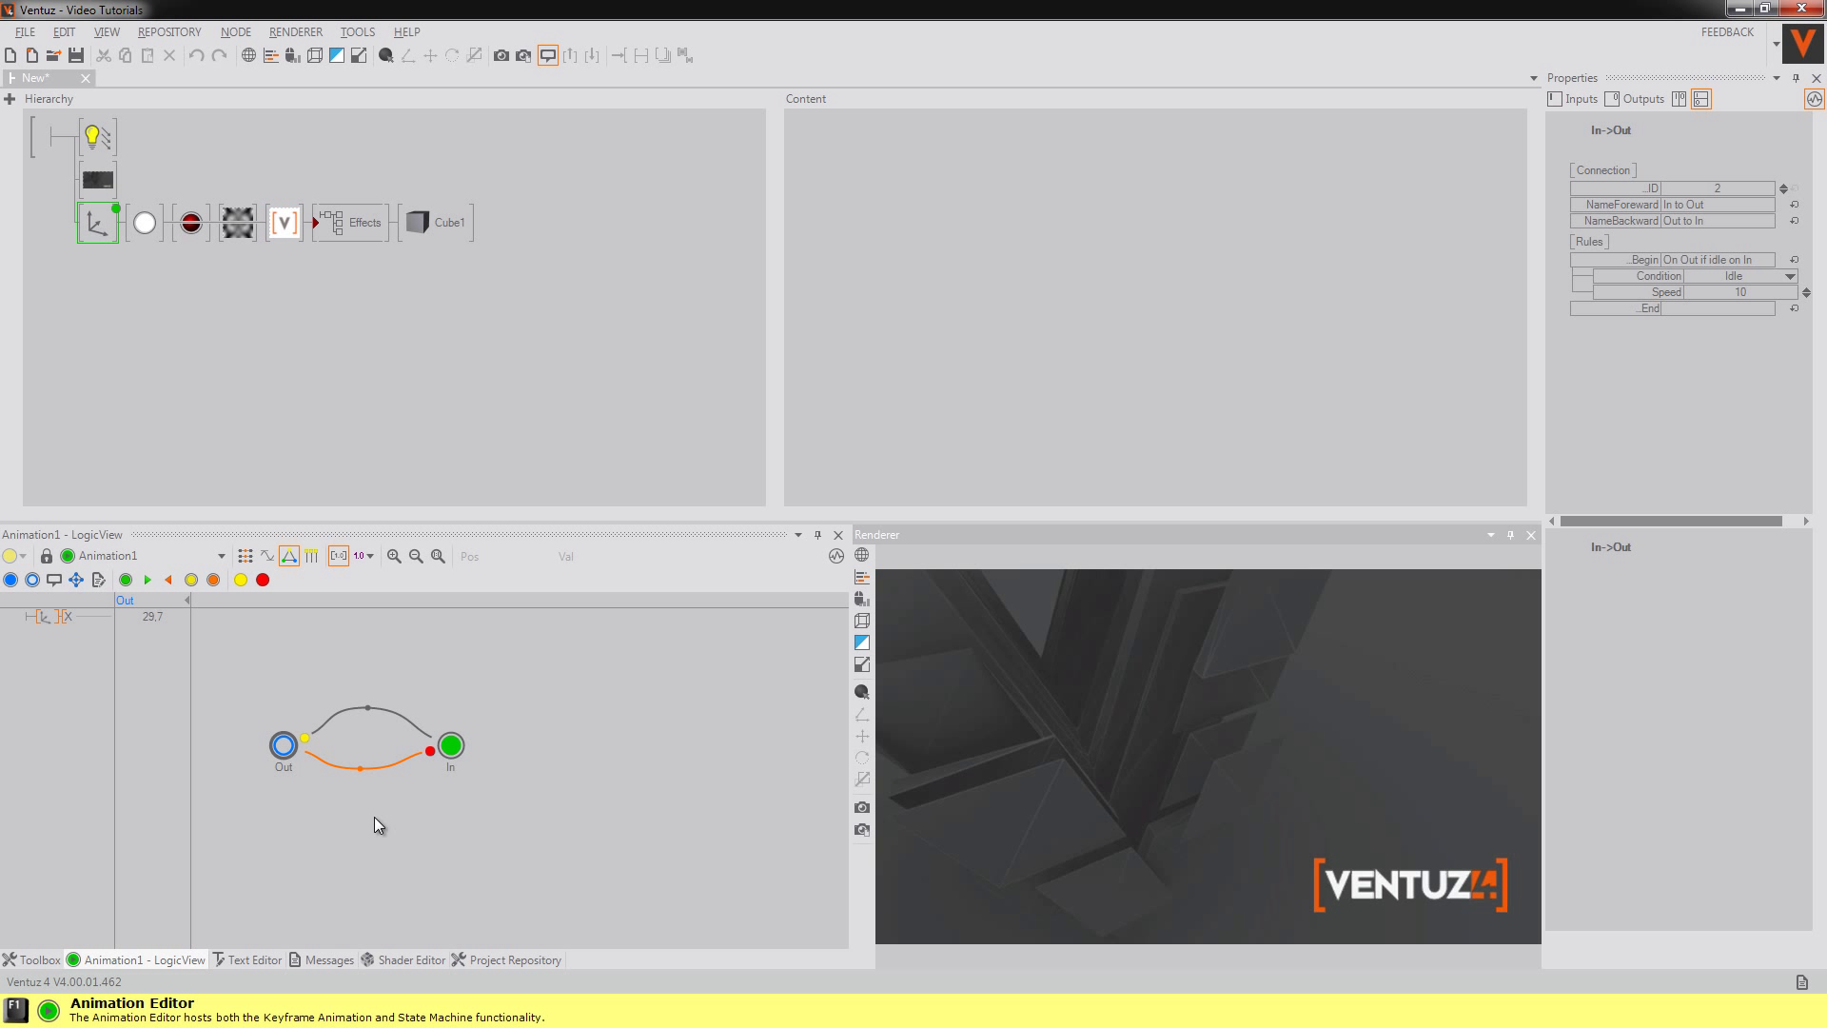
{"action": "left_click", "coordinate": [262, 580]}
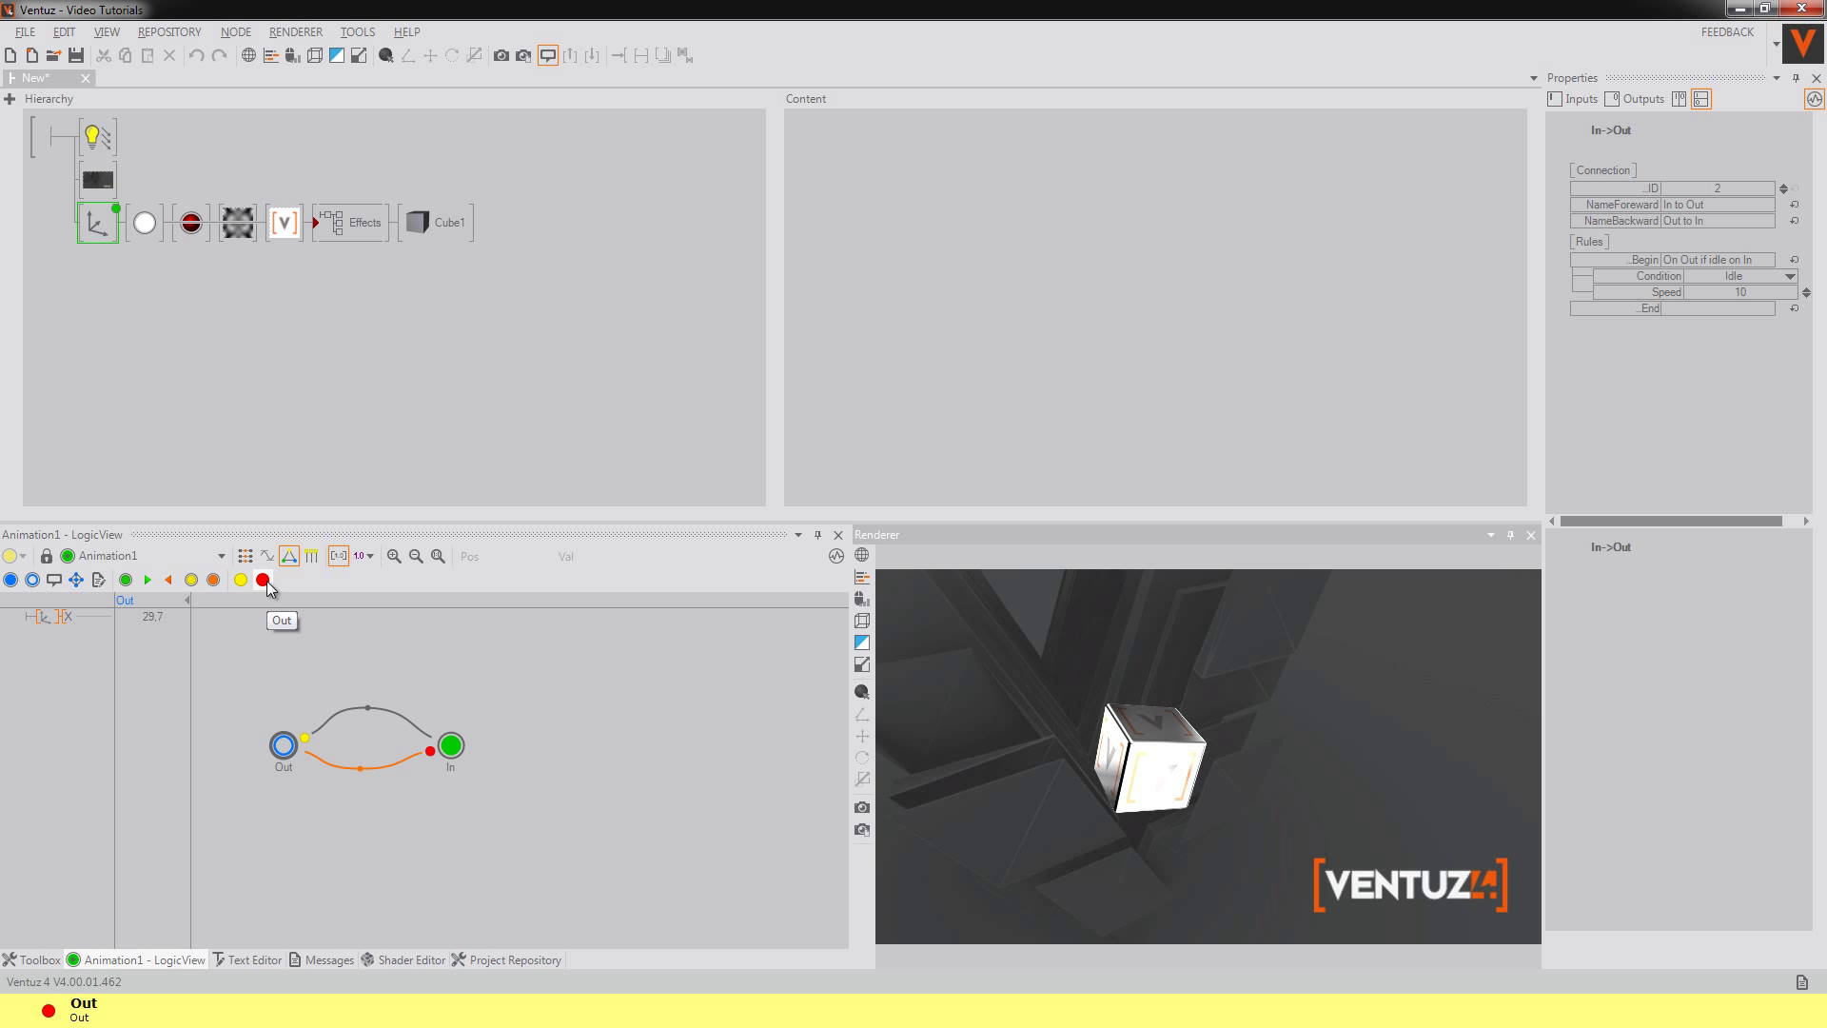
{"action": "left_click", "coordinate": [226, 583]}
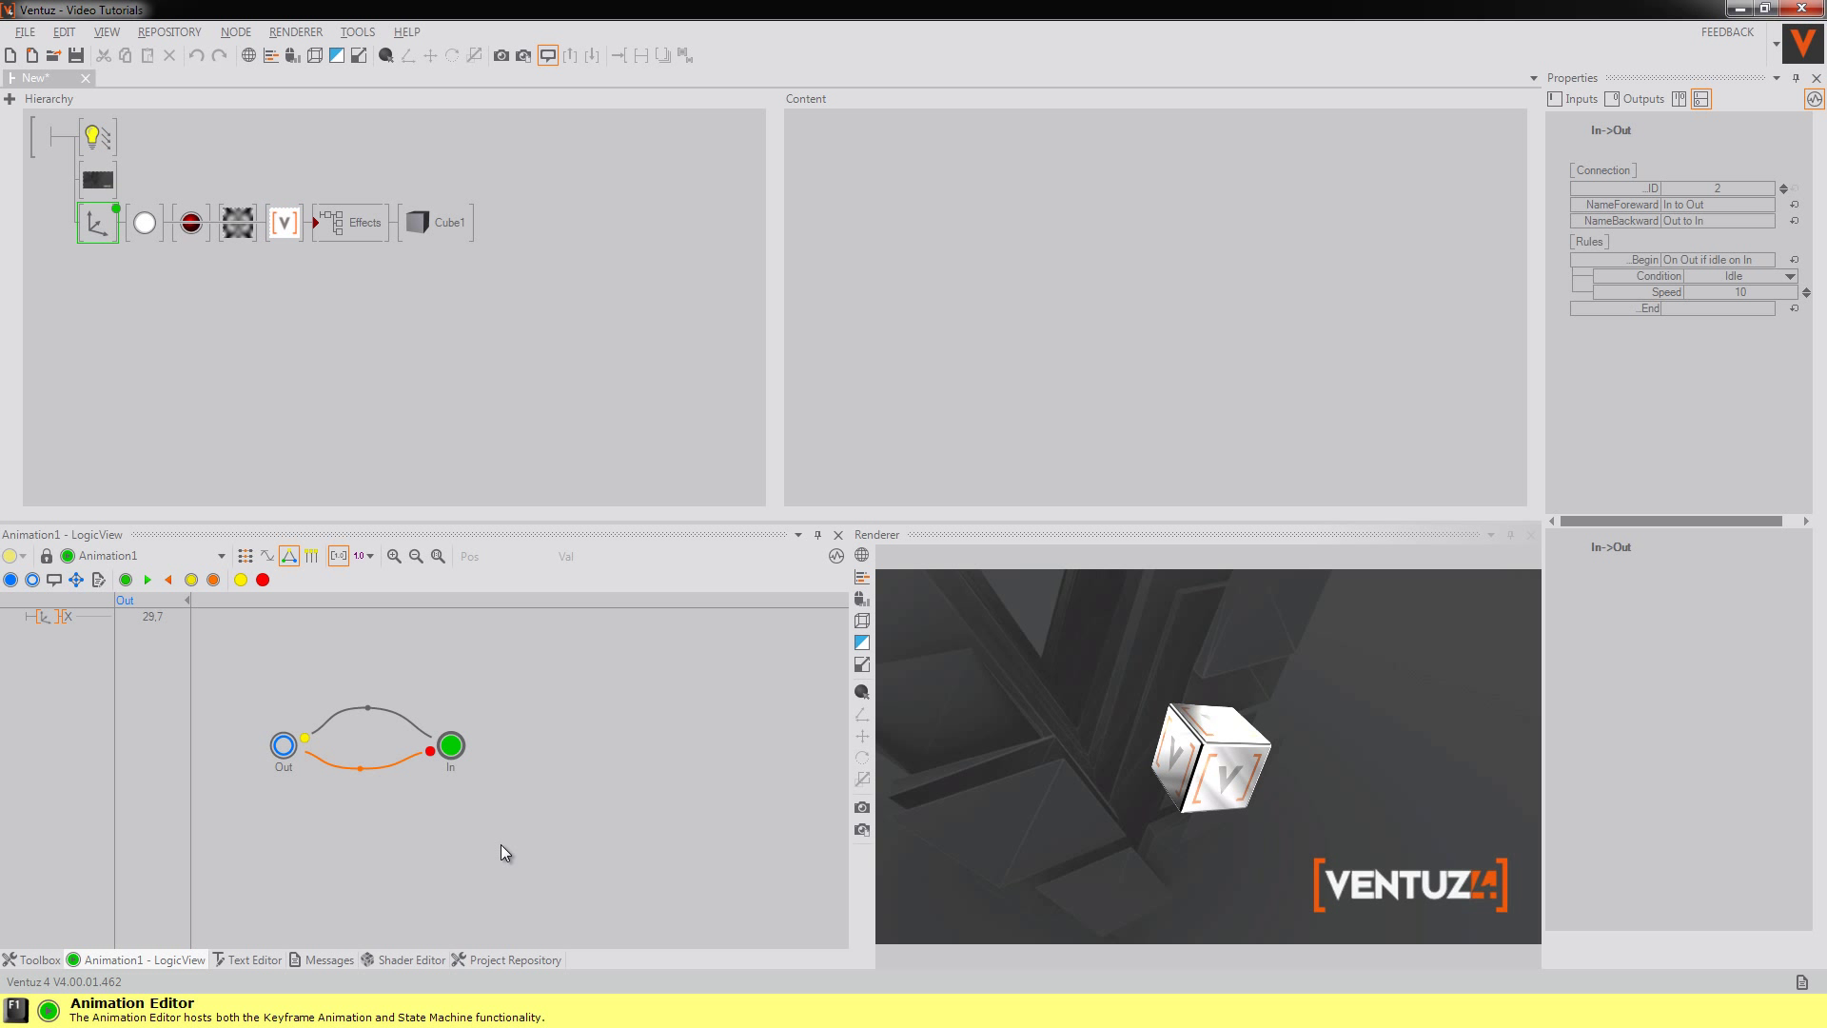
{"action": "left_click", "coordinate": [586, 810]}
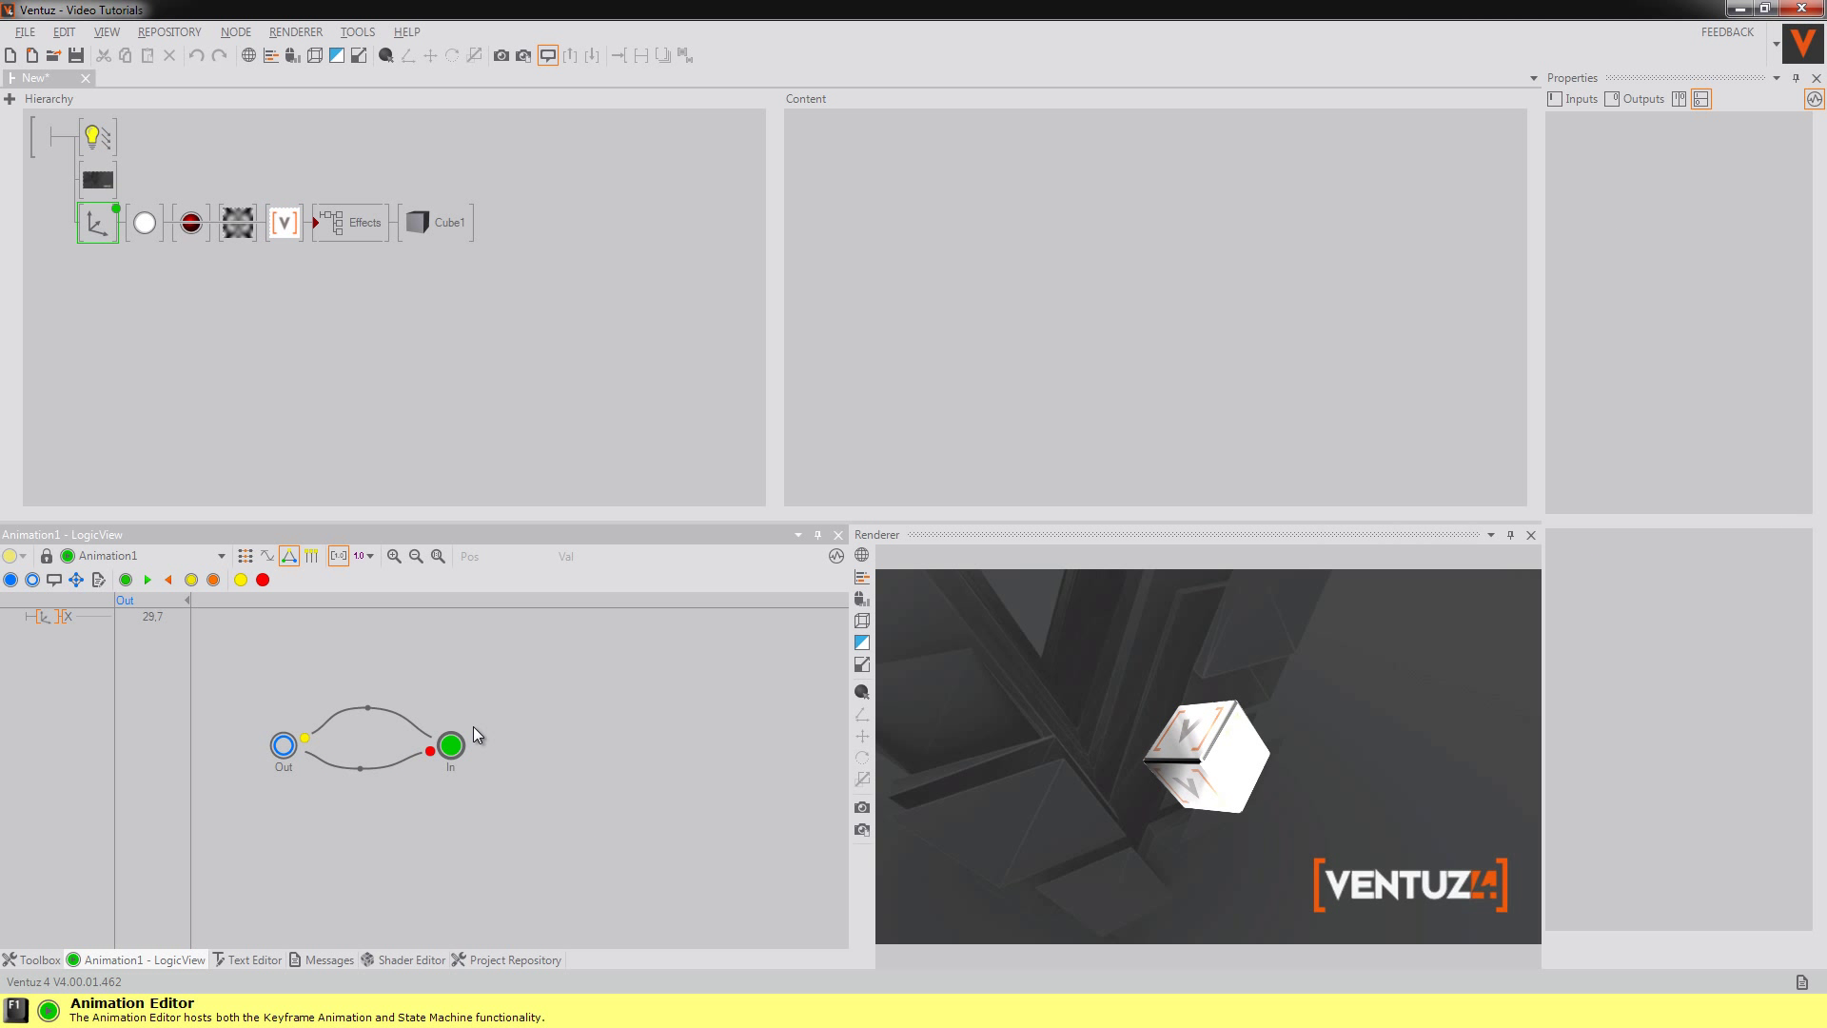
{"action": "left_click", "coordinate": [452, 748]}
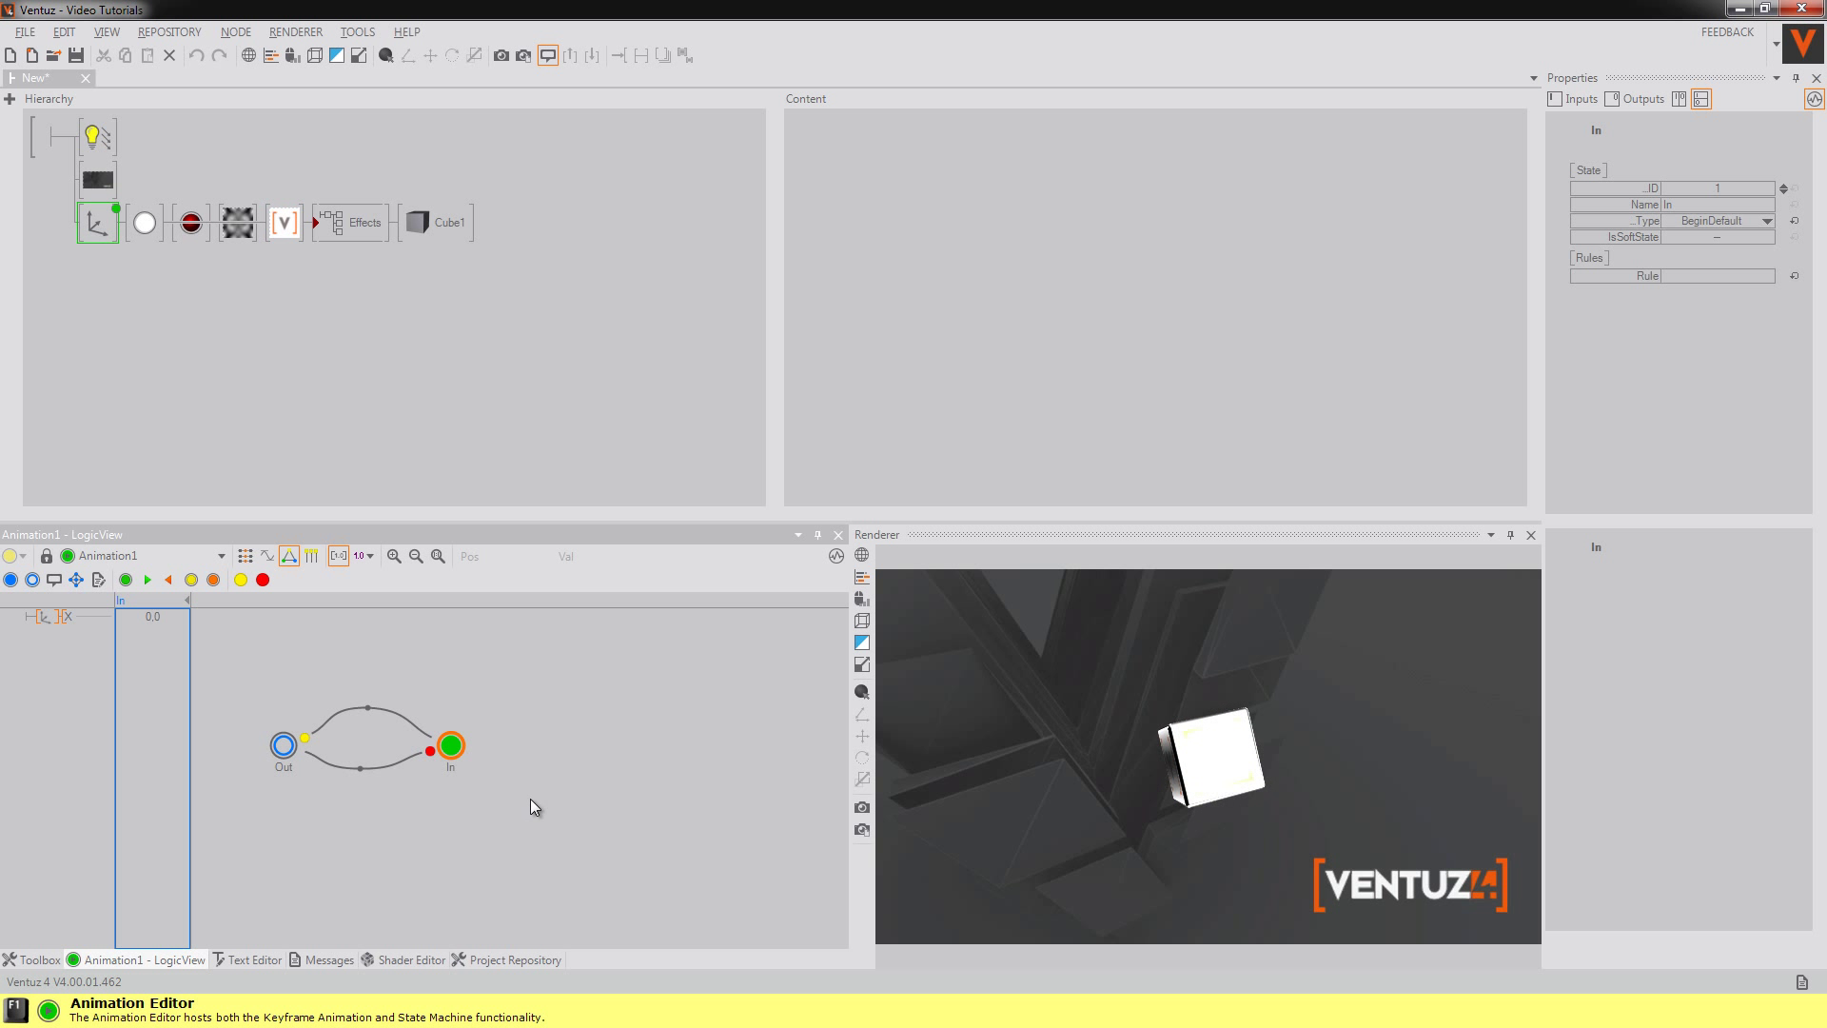
{"action": "left_click_drag", "start_coordinate": [466, 764], "coordinate": [462, 756]}
{"action": "left_click", "coordinate": [438, 701]}
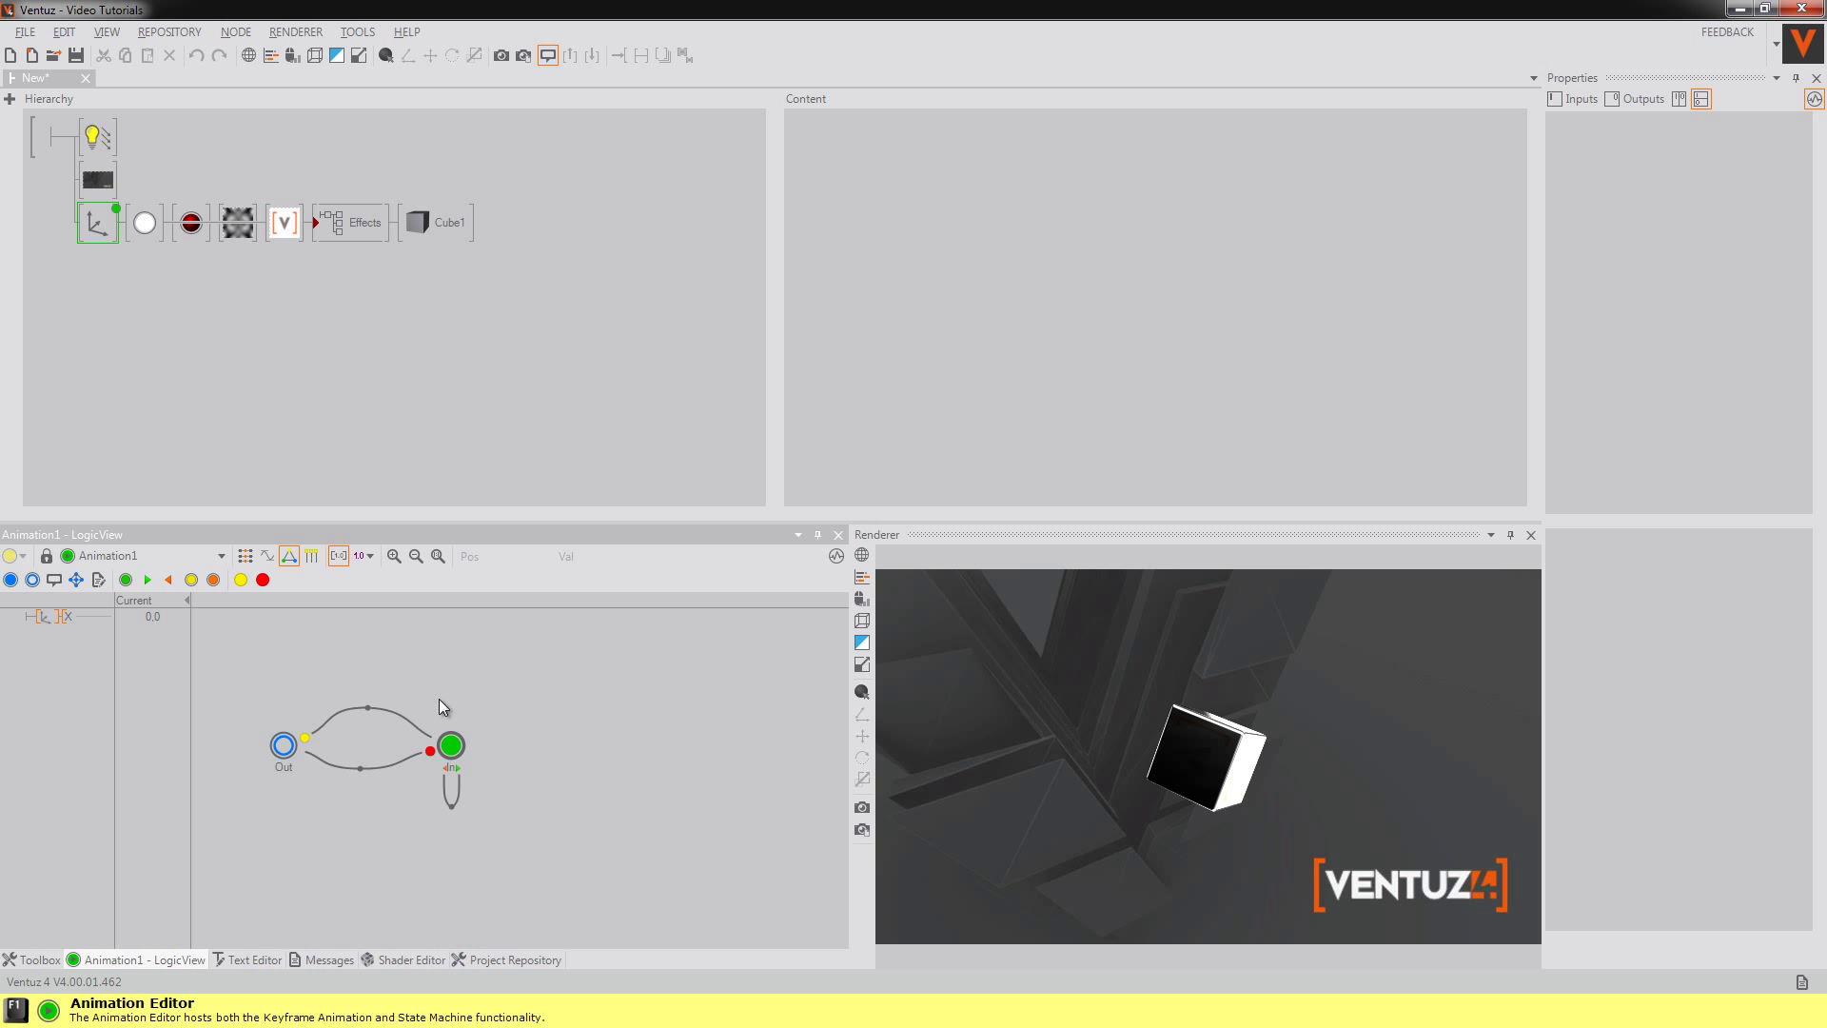
{"action": "left_click", "coordinate": [244, 556]}
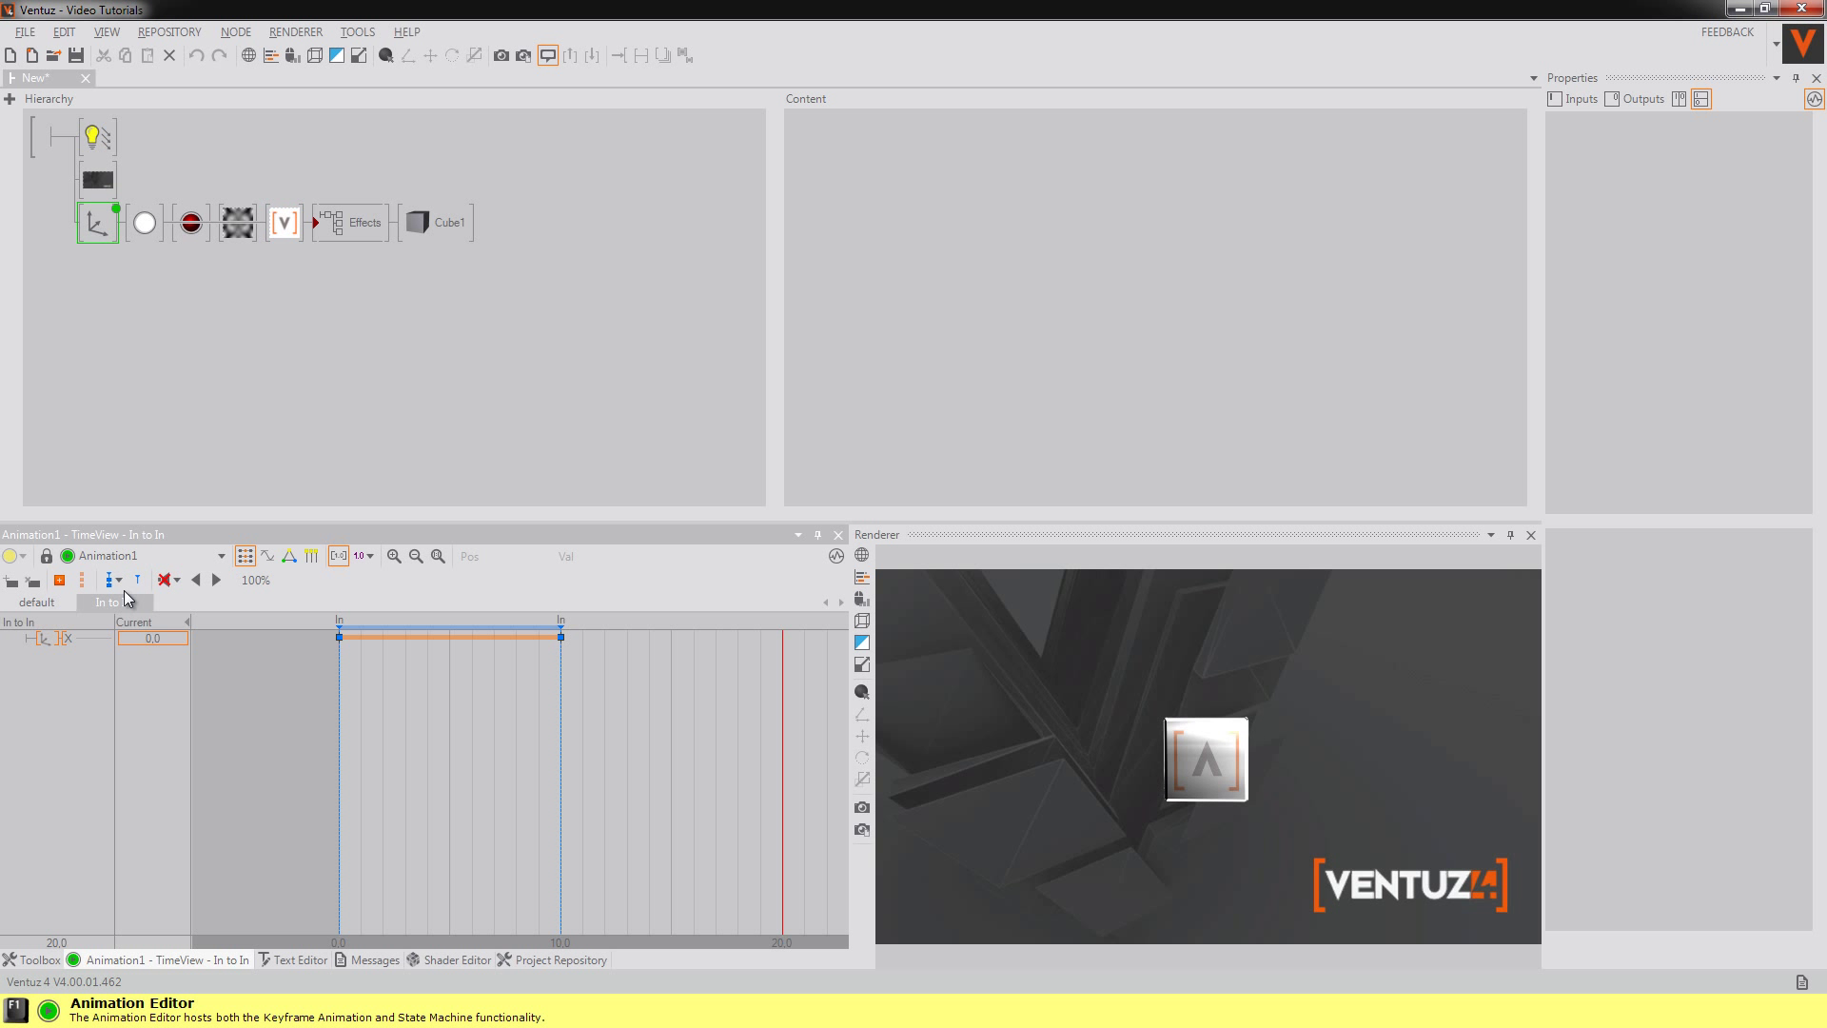
{"action": "left_click", "coordinate": [33, 581]}
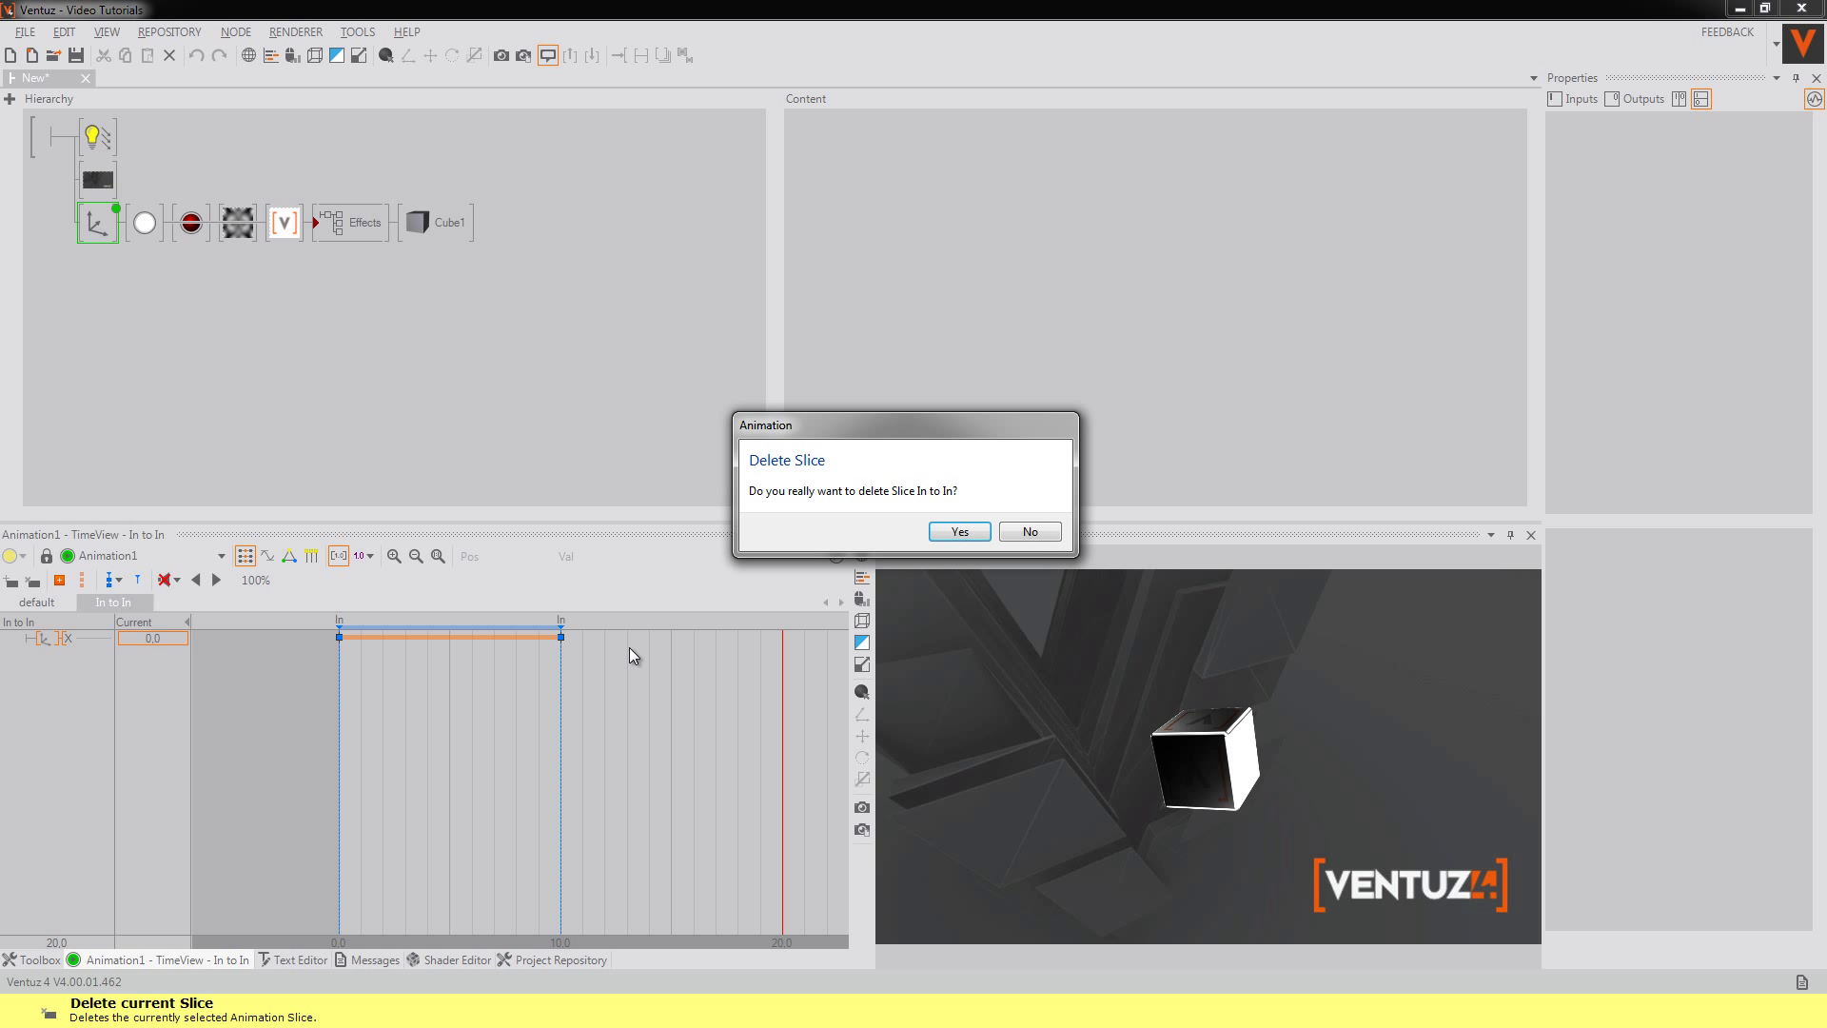
{"action": "left_click", "coordinate": [958, 532]}
Add a Jump method to Animation1's state machine in the custom model editor
{"action": "left_click", "coordinate": [291, 558]}
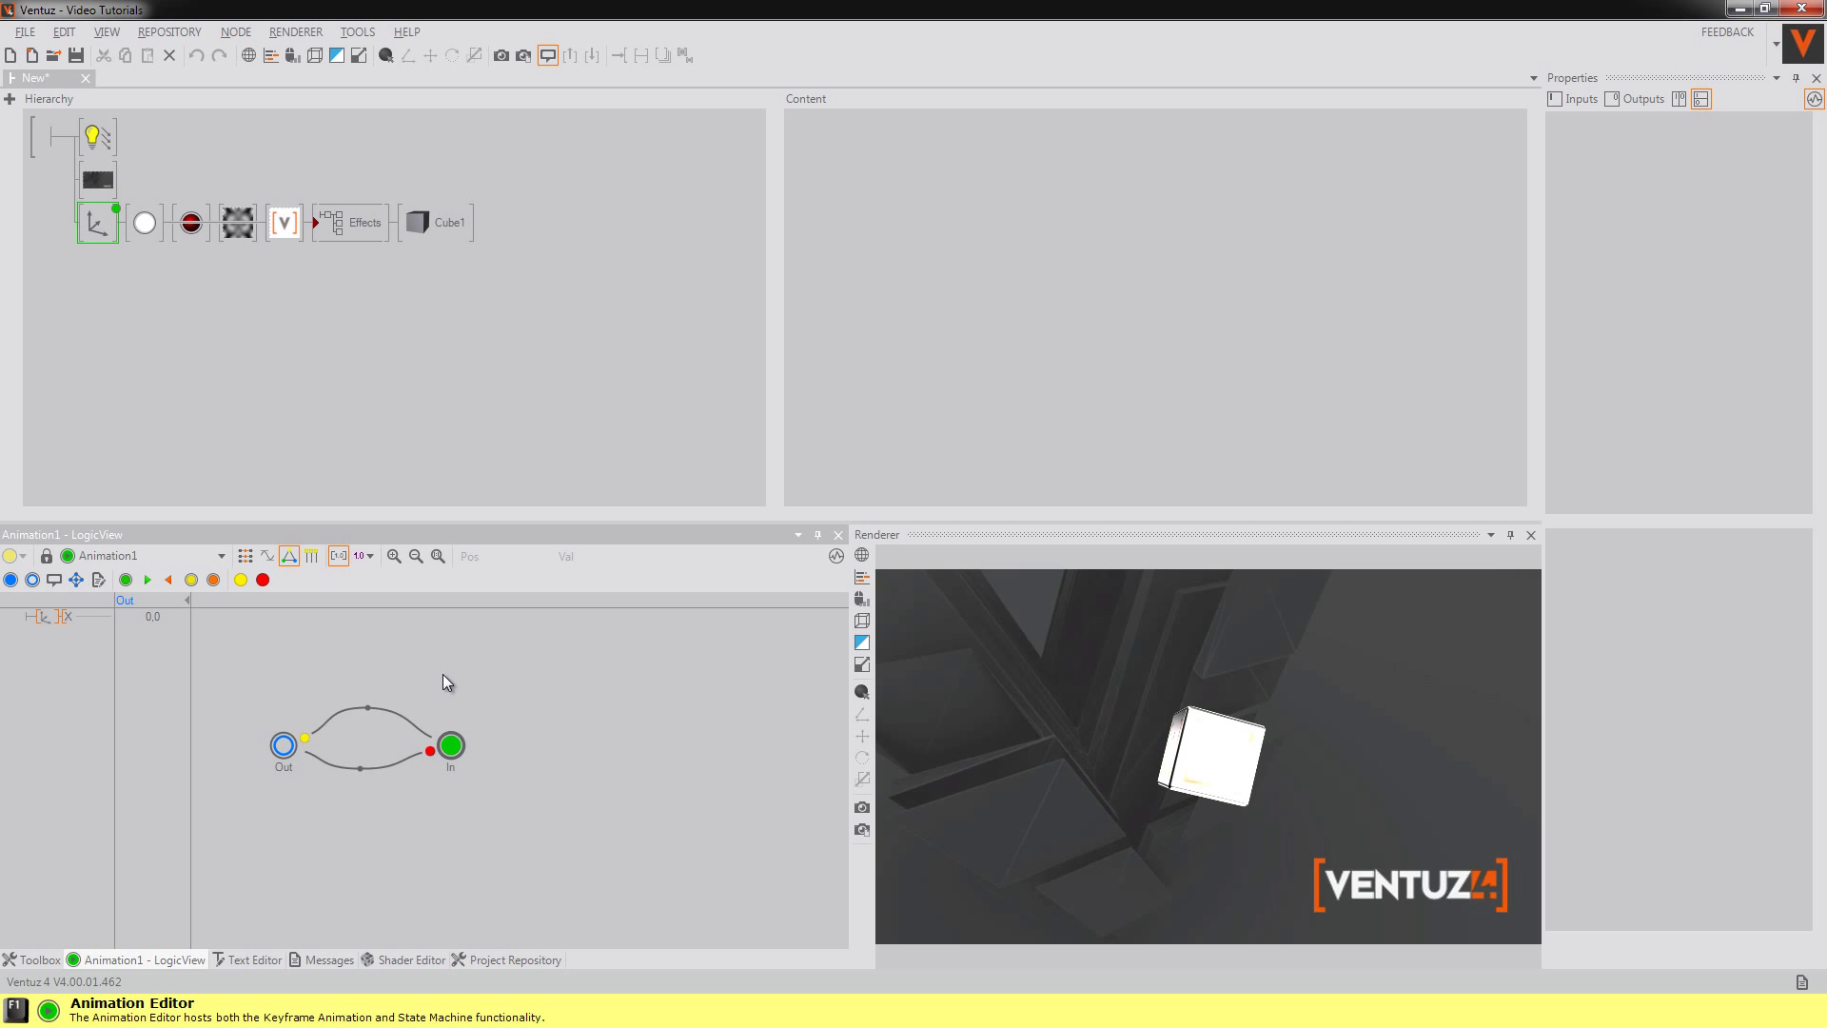
{"action": "left_click", "coordinate": [1231, 441]}
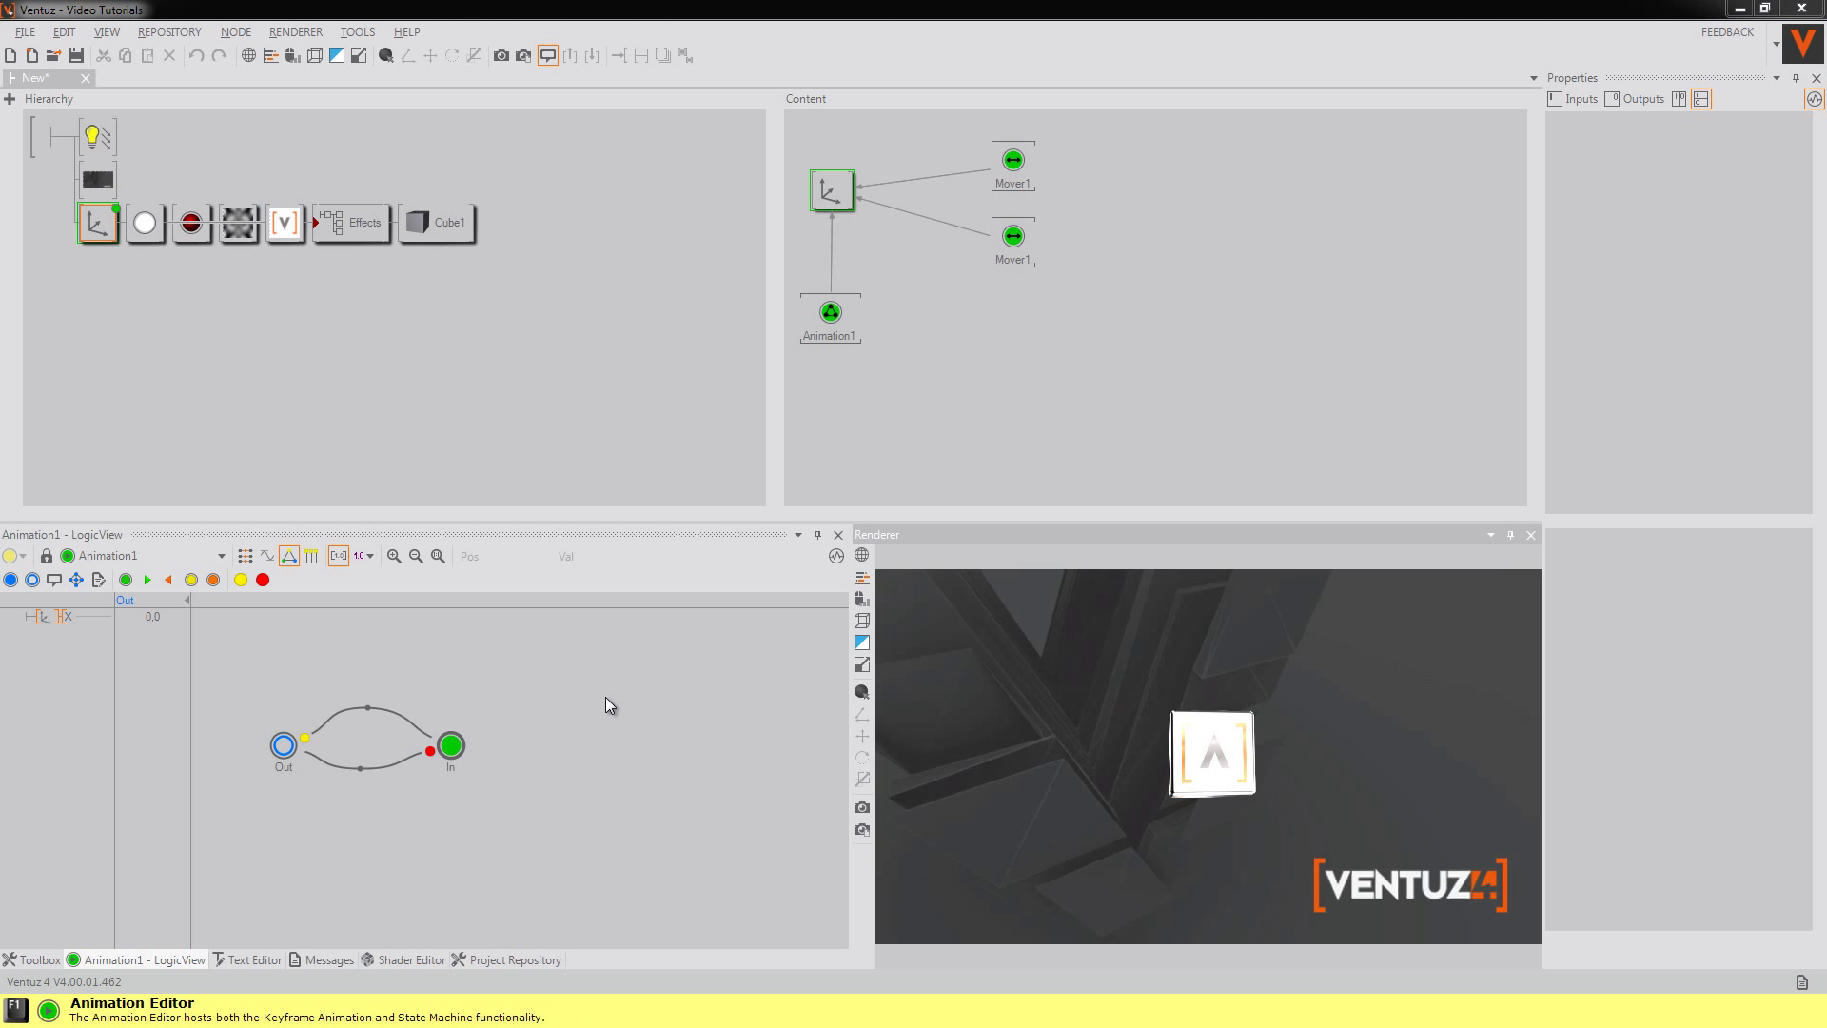
{"action": "left_click", "coordinate": [842, 328]}
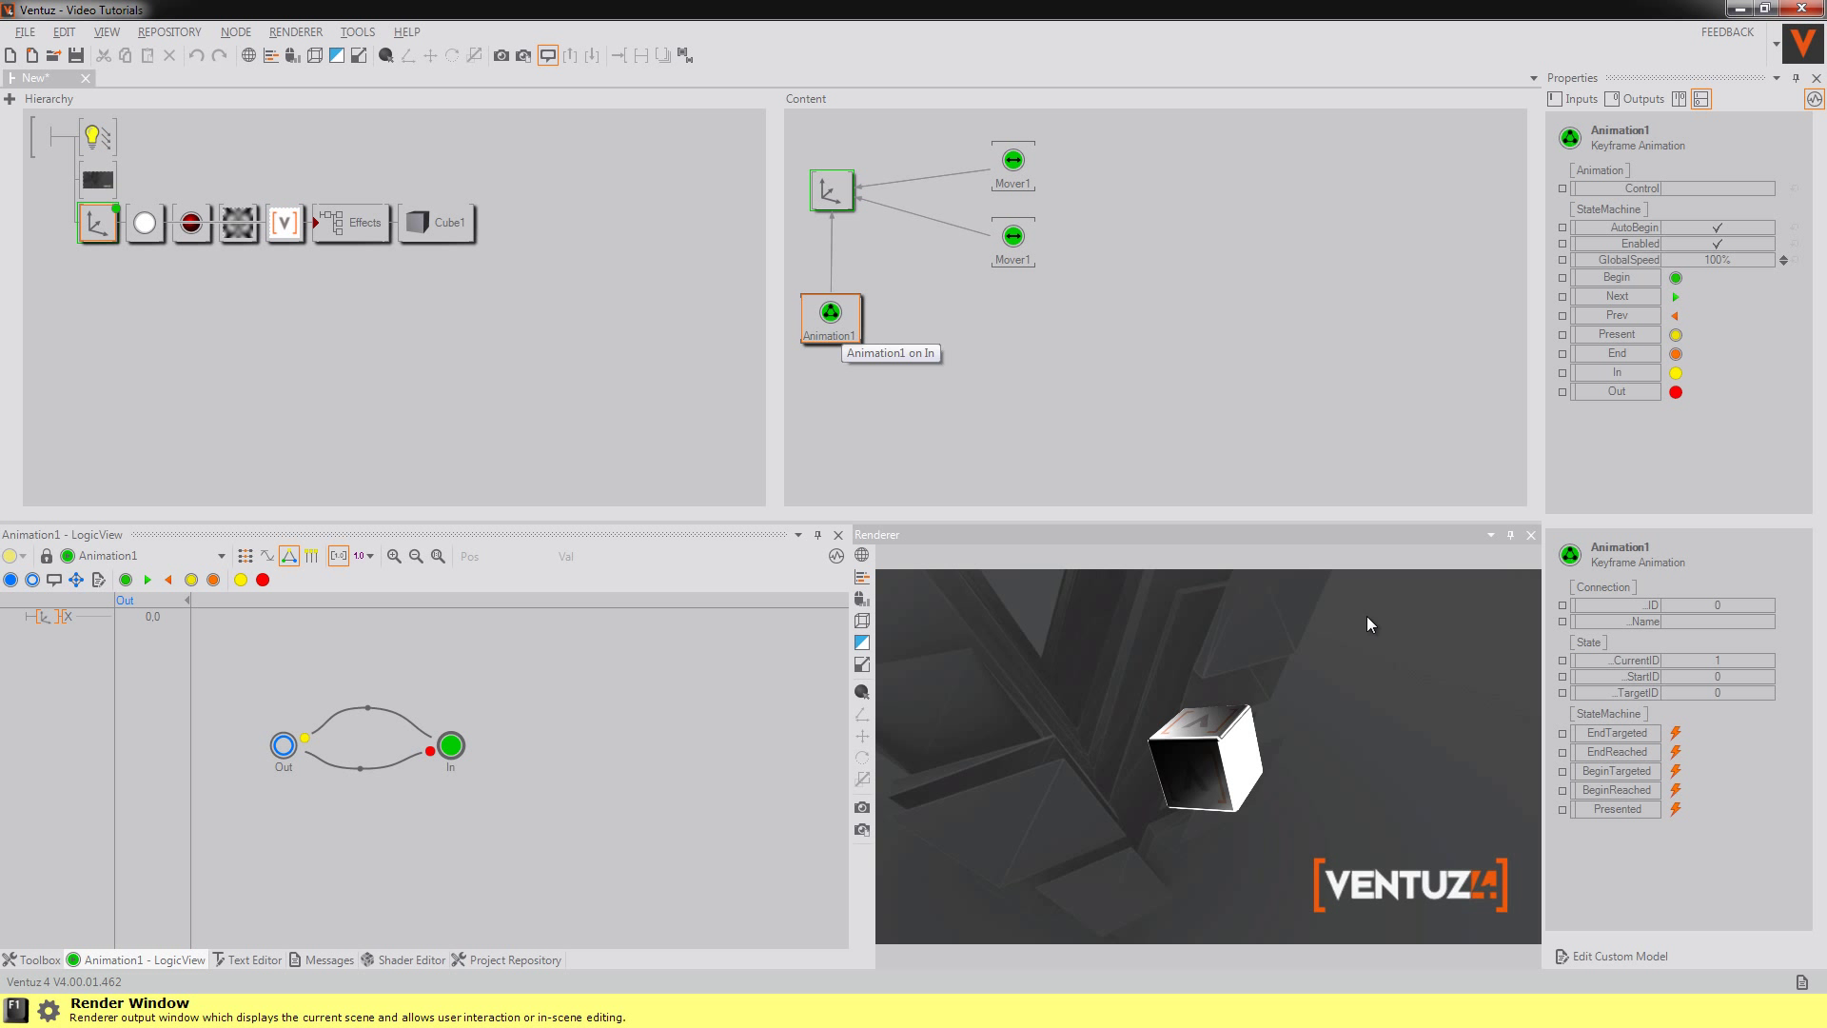
{"action": "left_click", "coordinate": [1599, 957]}
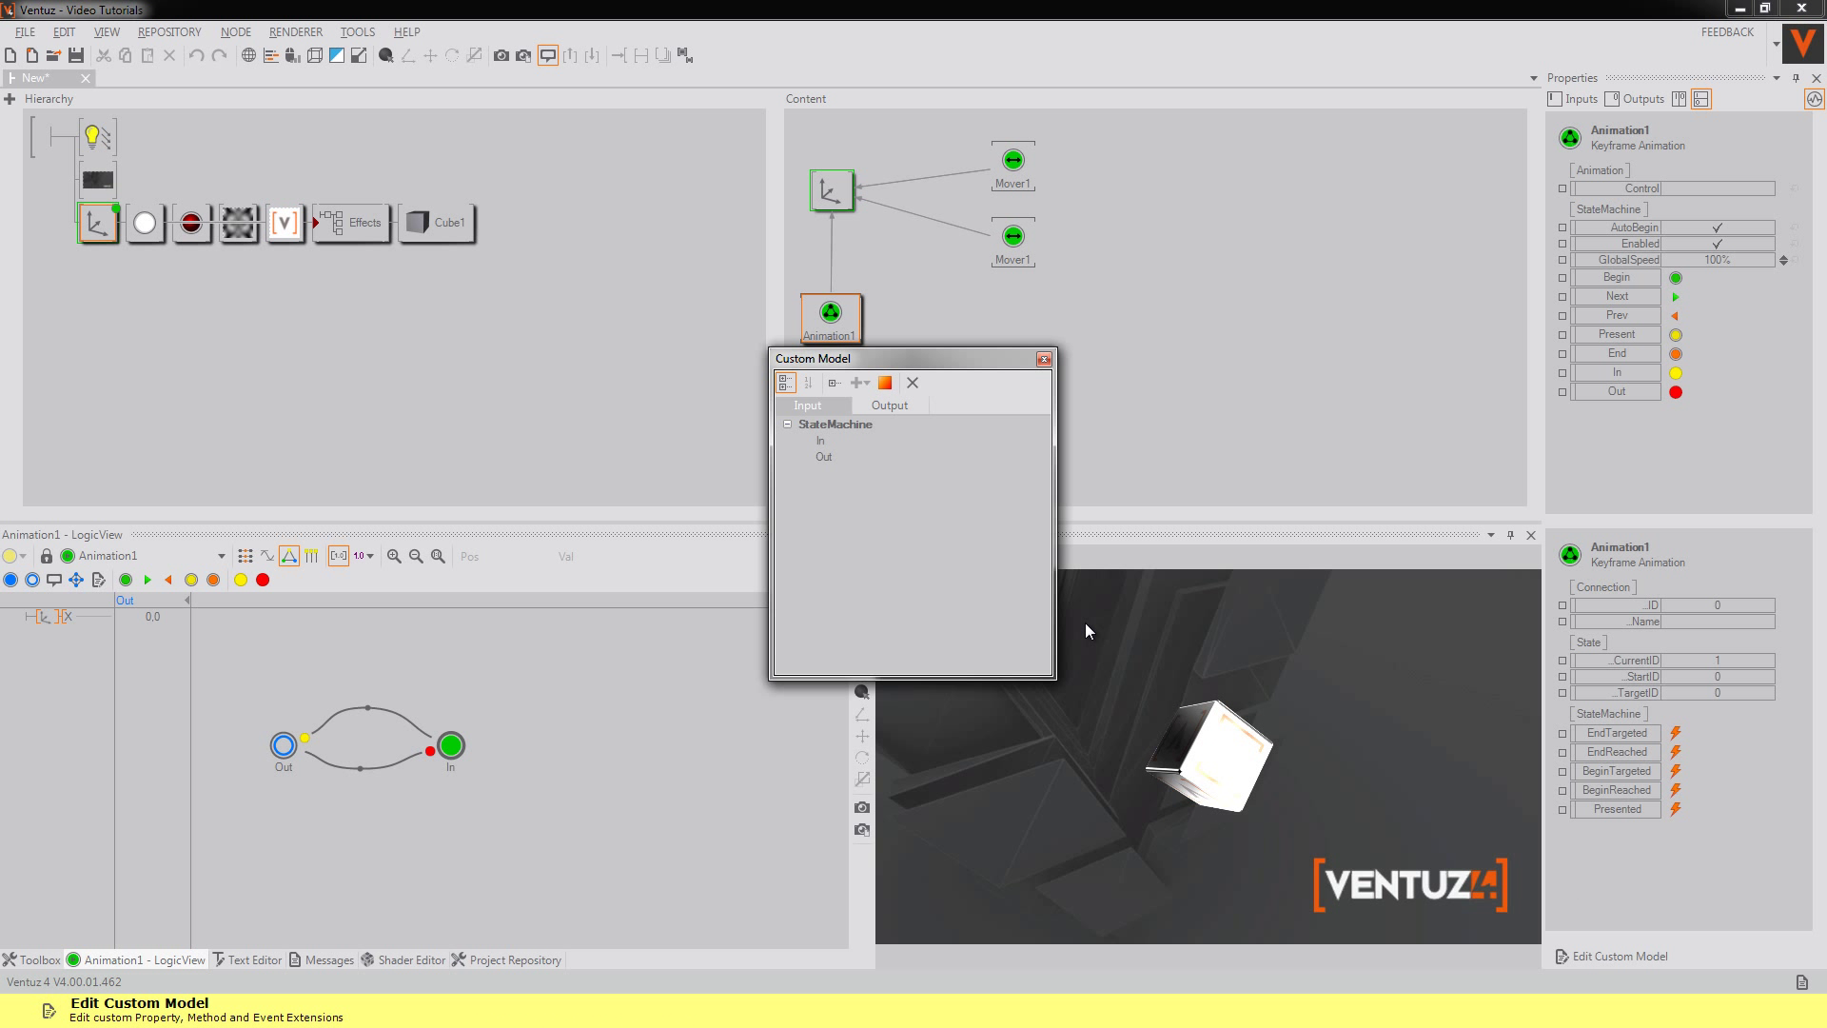
{"action": "left_click", "coordinate": [885, 384]}
{"action": "type", "text": "Jump"}
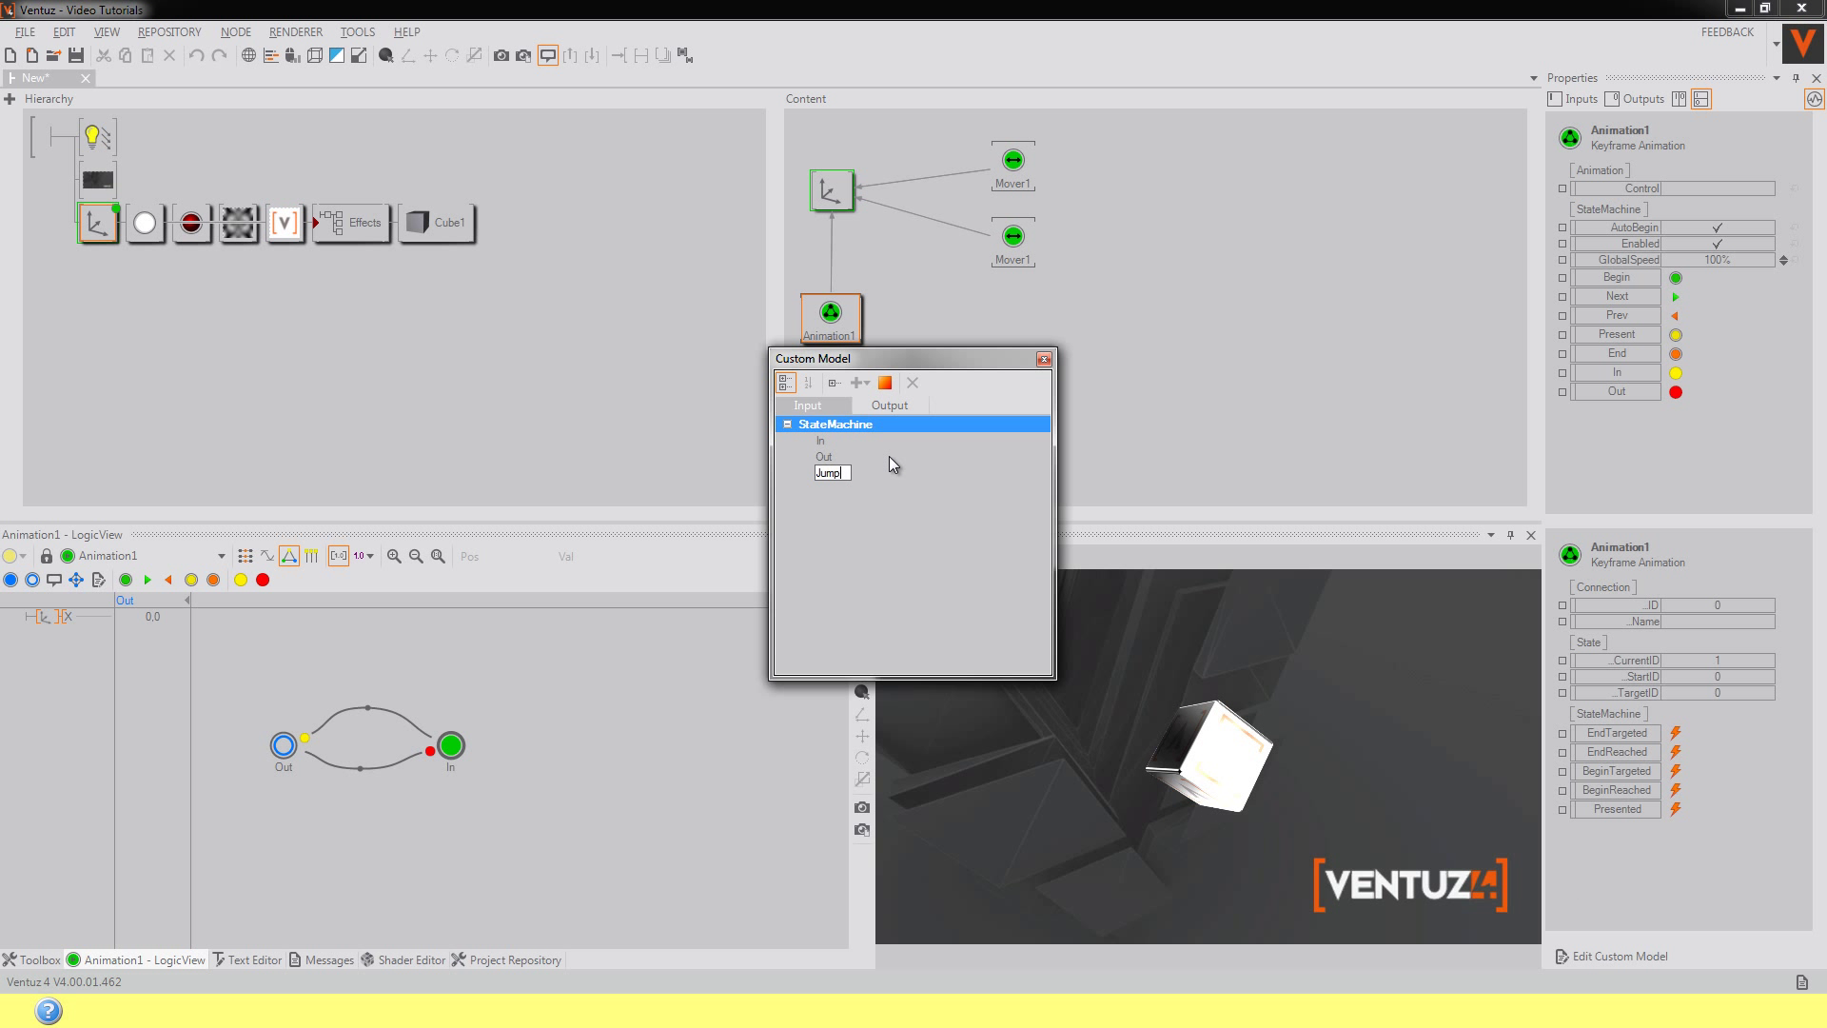
{"action": "key", "text": "Return"}
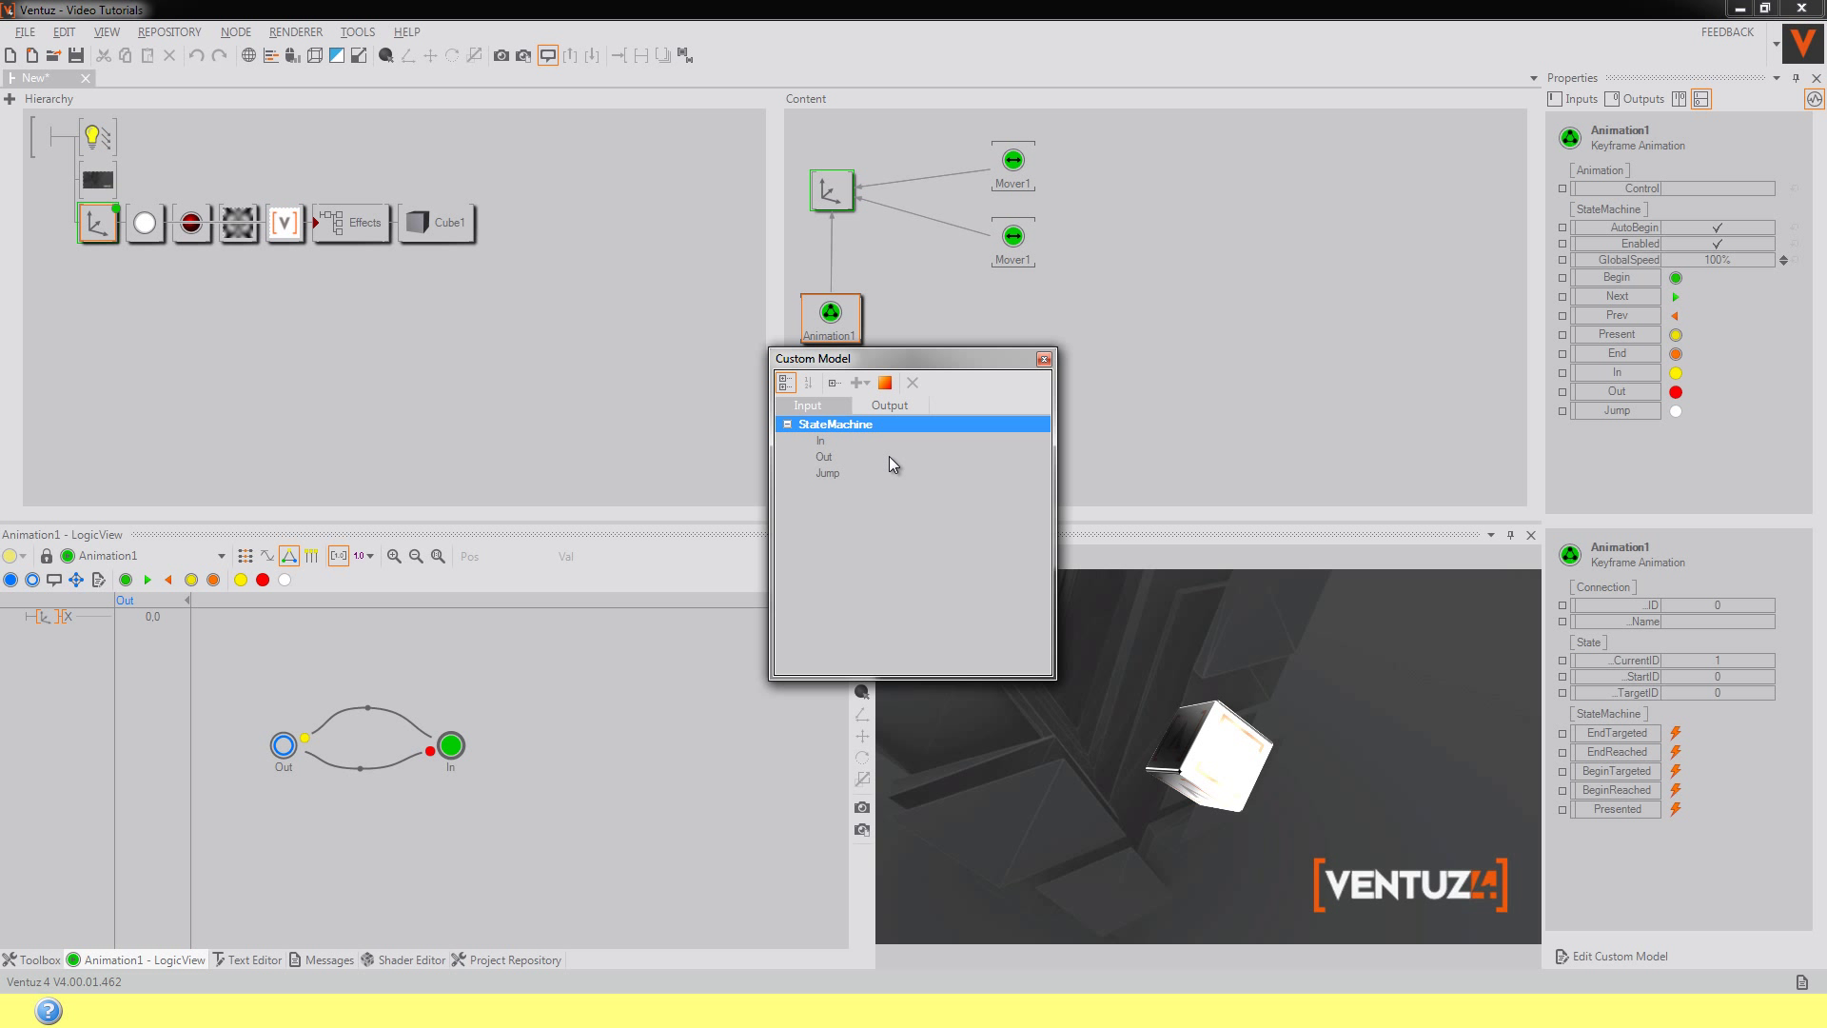
{"action": "left_click", "coordinate": [1044, 363]}
Bind Jump to the In state, then clear the In state's Jump rule
{"action": "left_click_drag", "start_coordinate": [1628, 410], "coordinate": [454, 752]}
{"action": "left_click", "coordinate": [452, 748]}
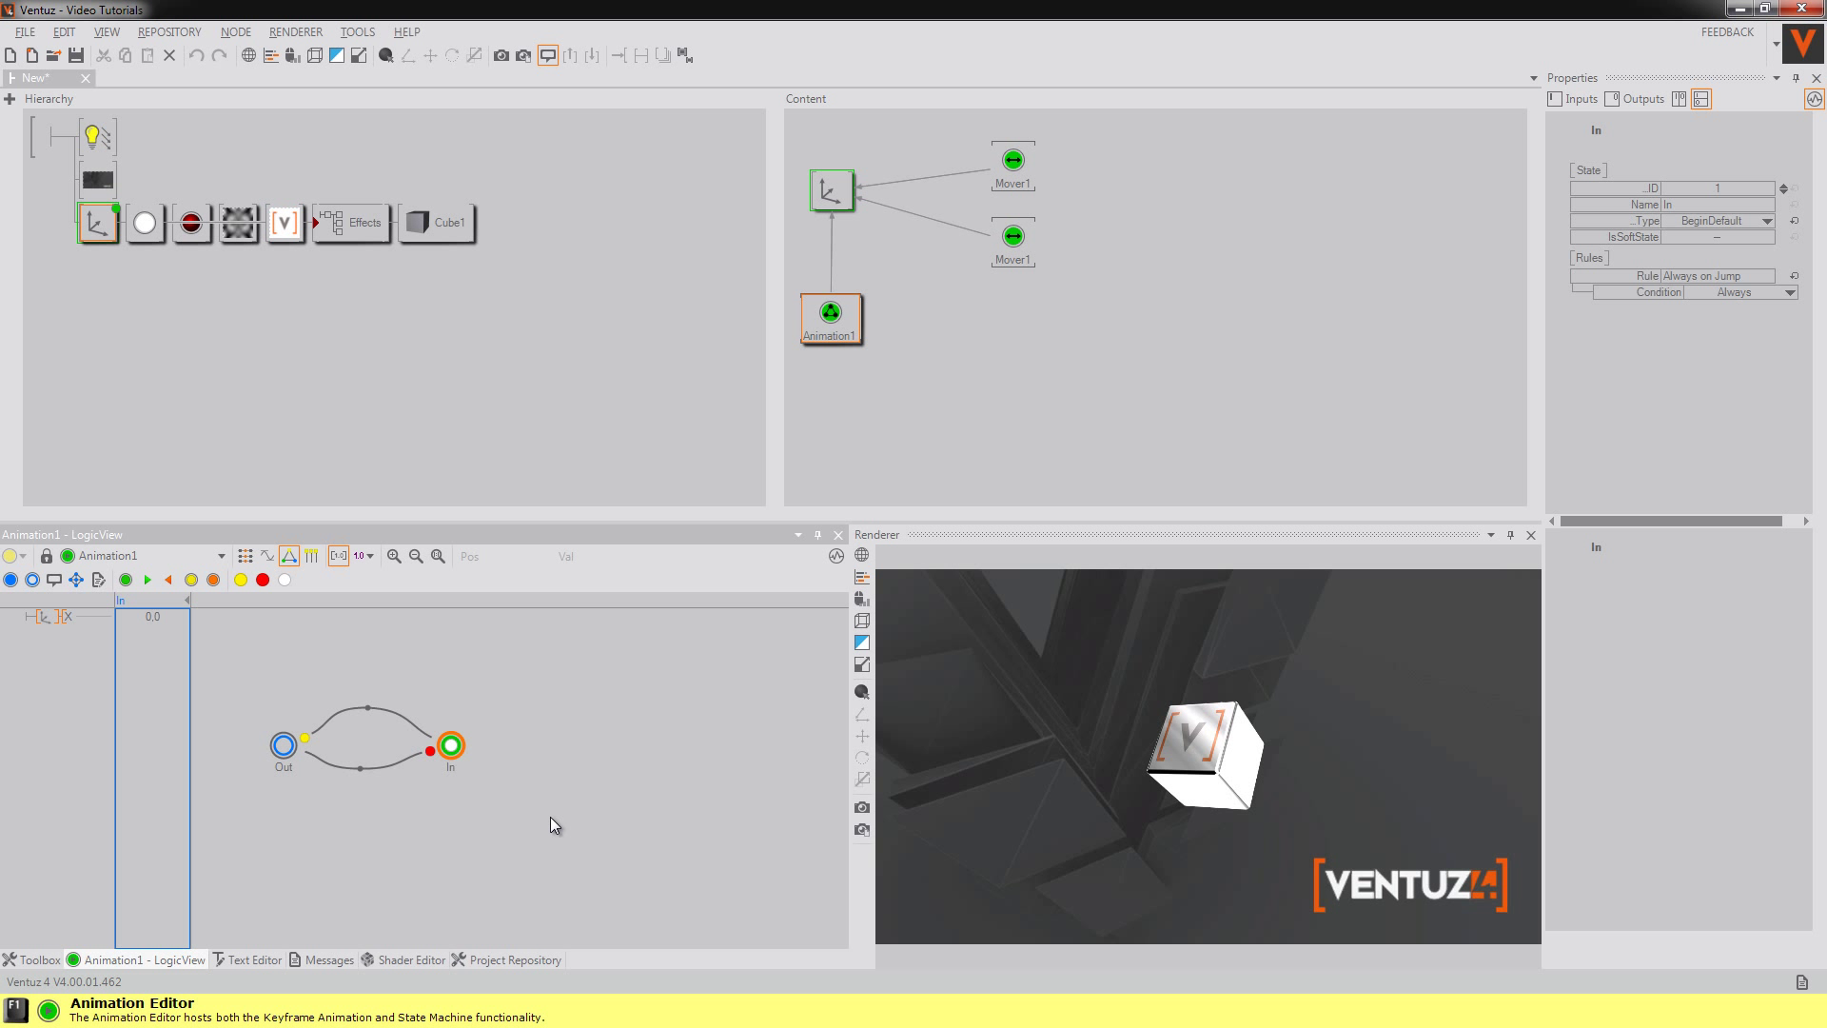
{"action": "left_click", "coordinate": [1795, 276]}
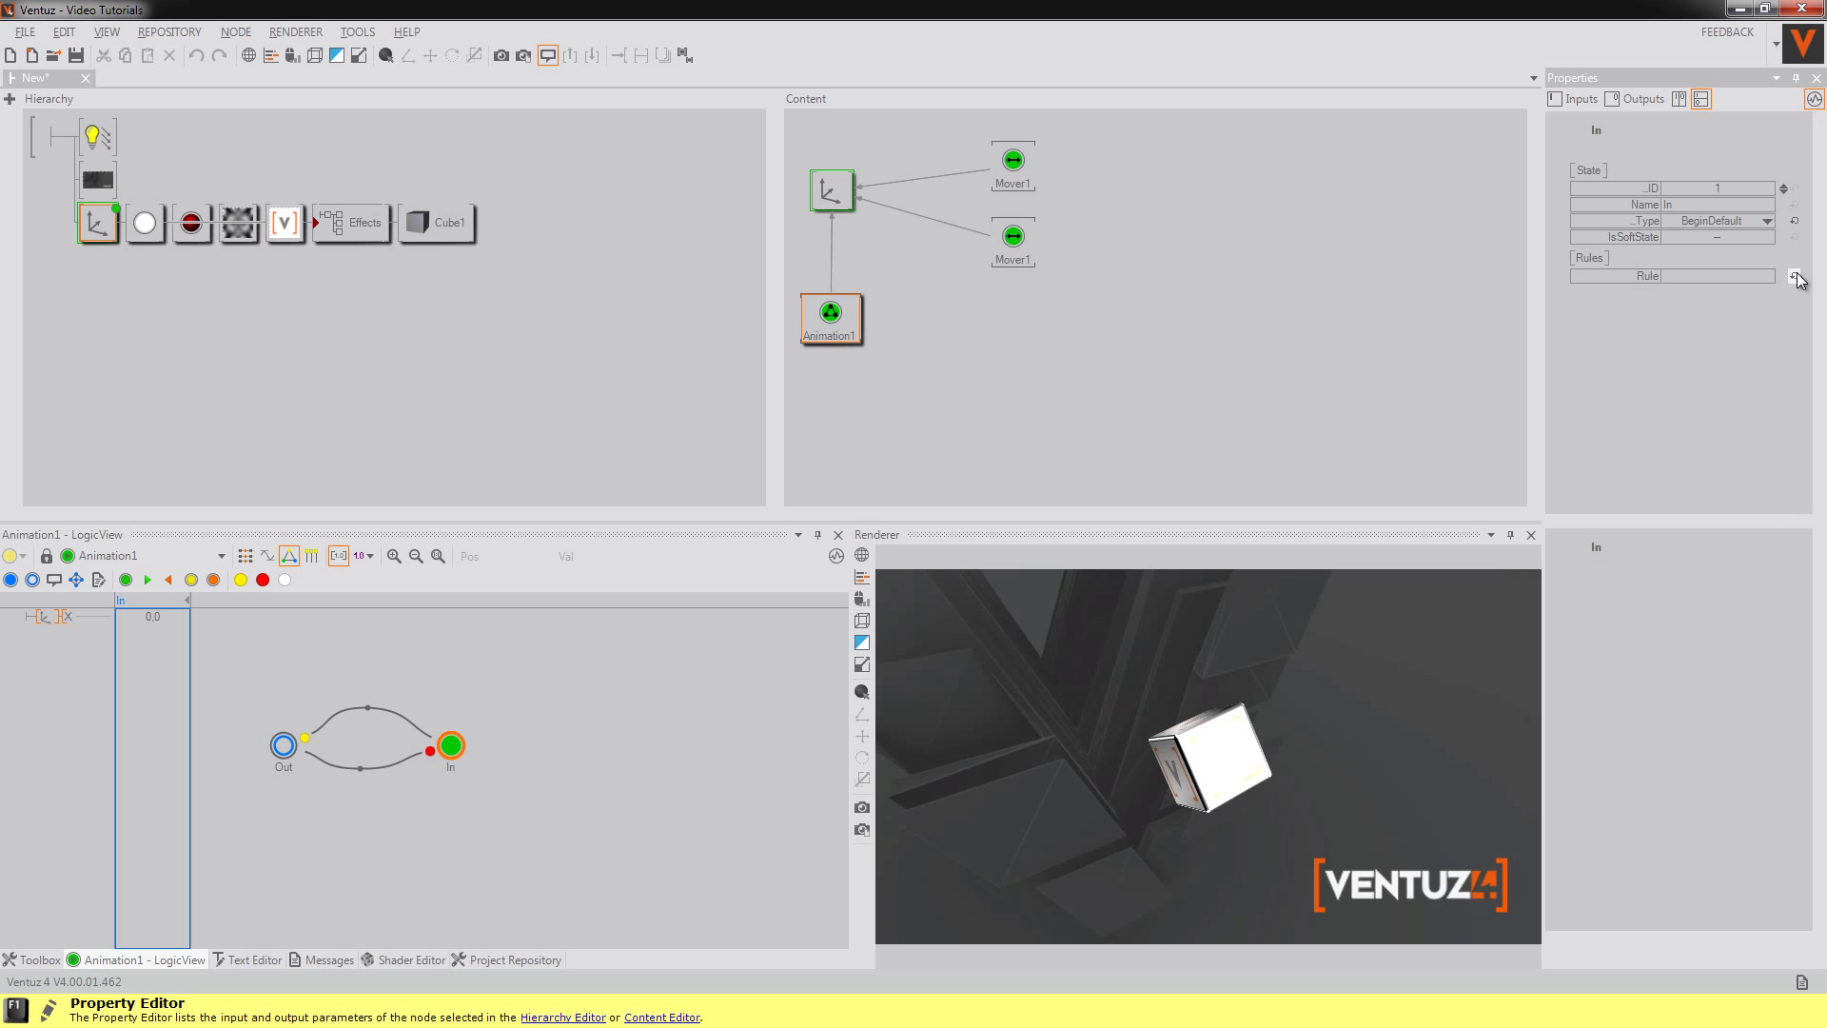
{"action": "left_click", "coordinate": [605, 792]}
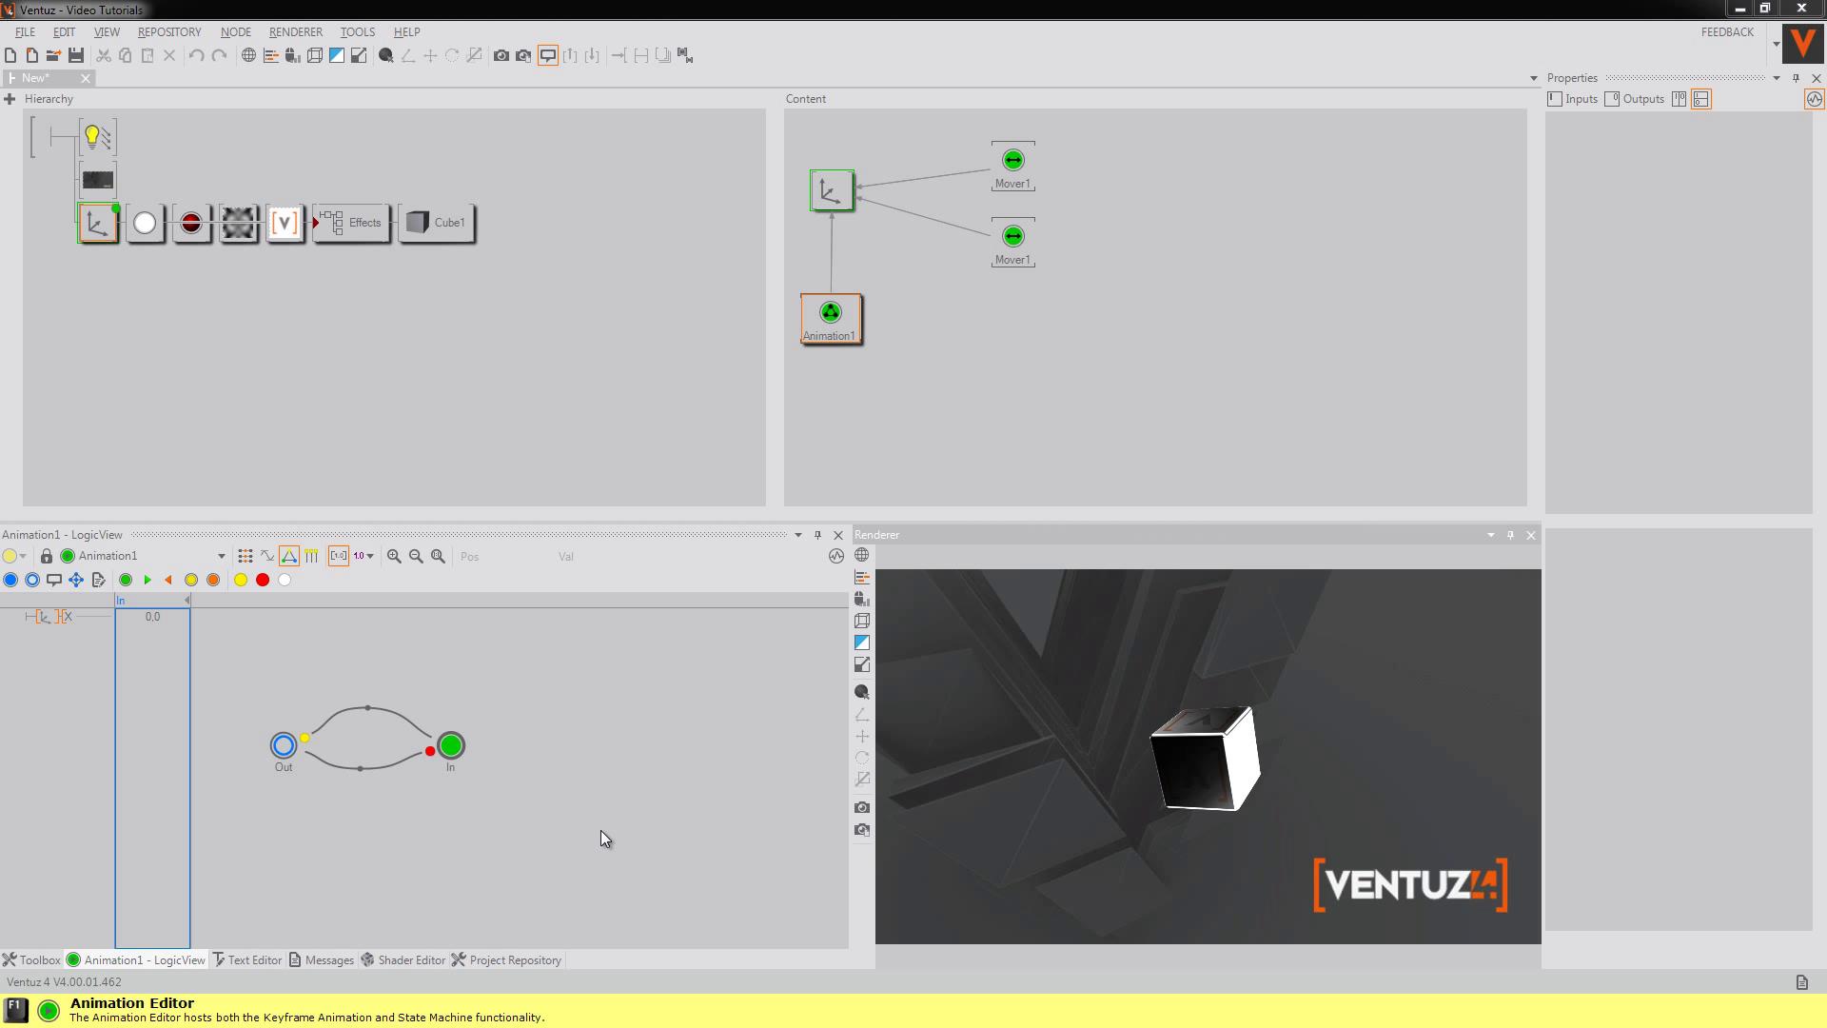
Inspect the Out-to-In connection's settings and the In and Out states
{"action": "left_click", "coordinate": [369, 710]}
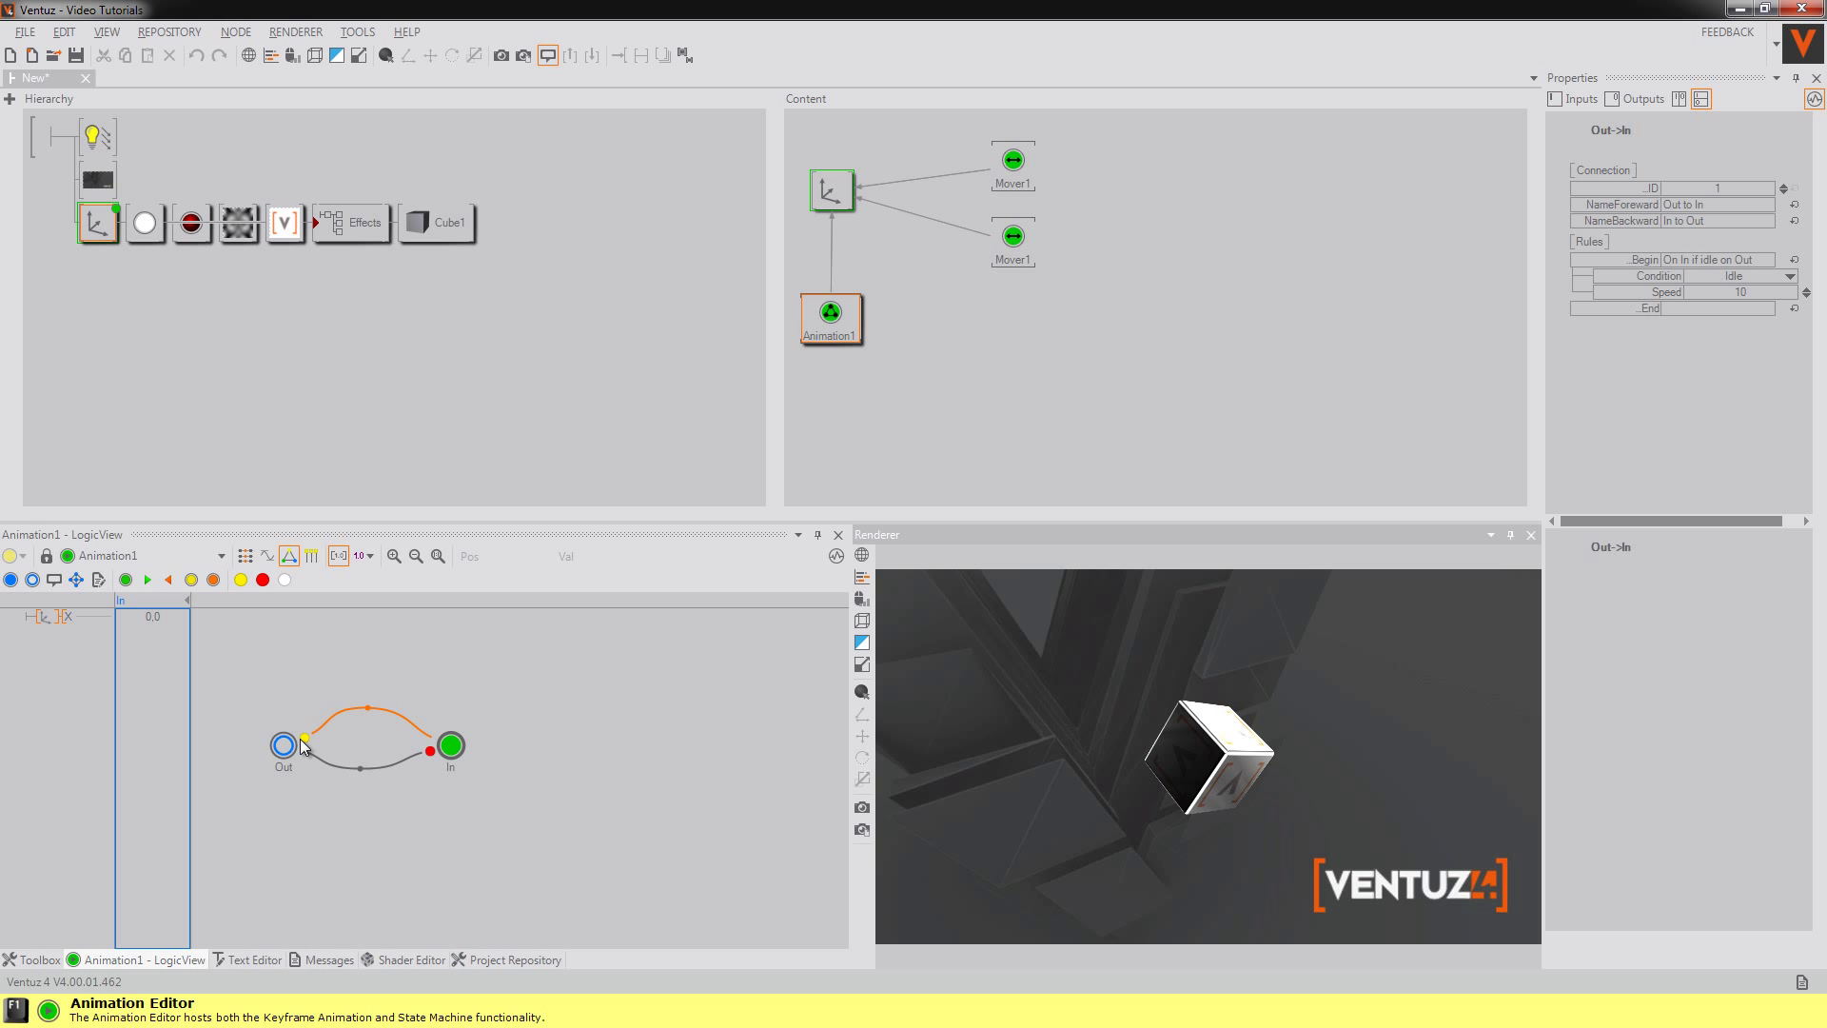
{"action": "left_click", "coordinate": [451, 747]}
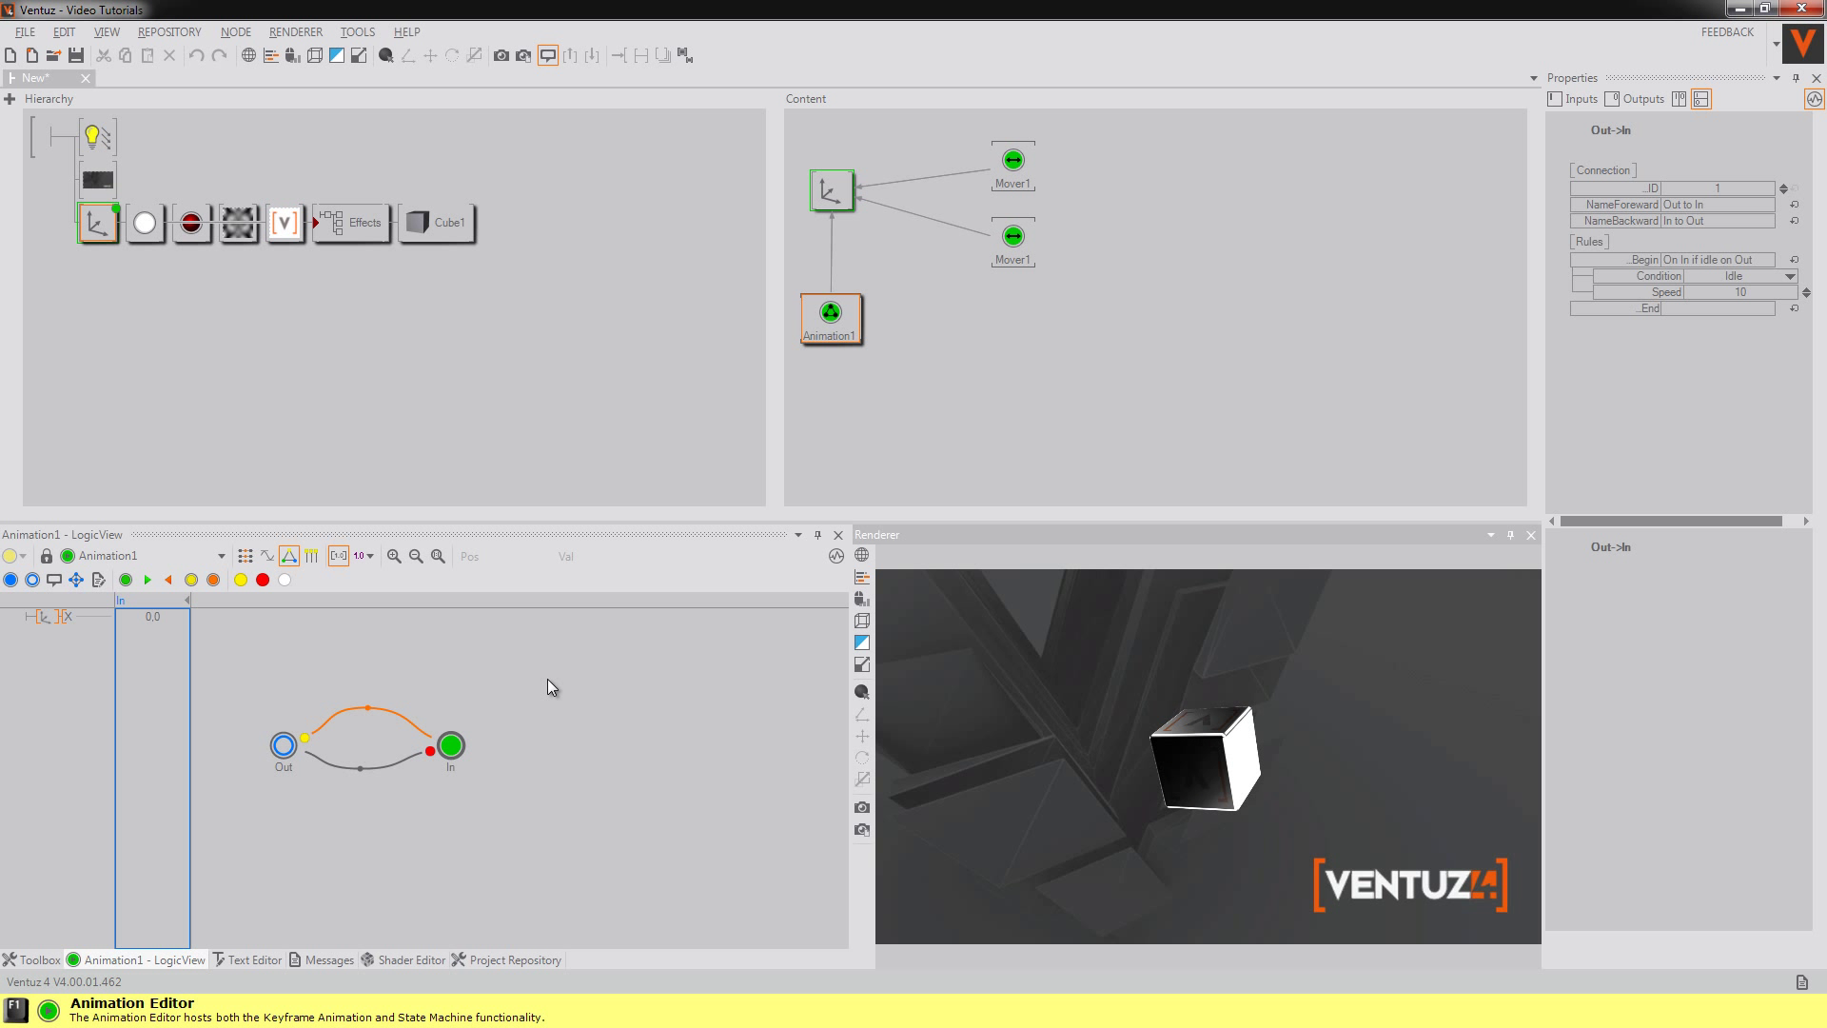
{"action": "left_click", "coordinate": [283, 748]}
Trigger Animation1's Out and In methods to move the cube back and forth
{"action": "left_click", "coordinate": [830, 314]}
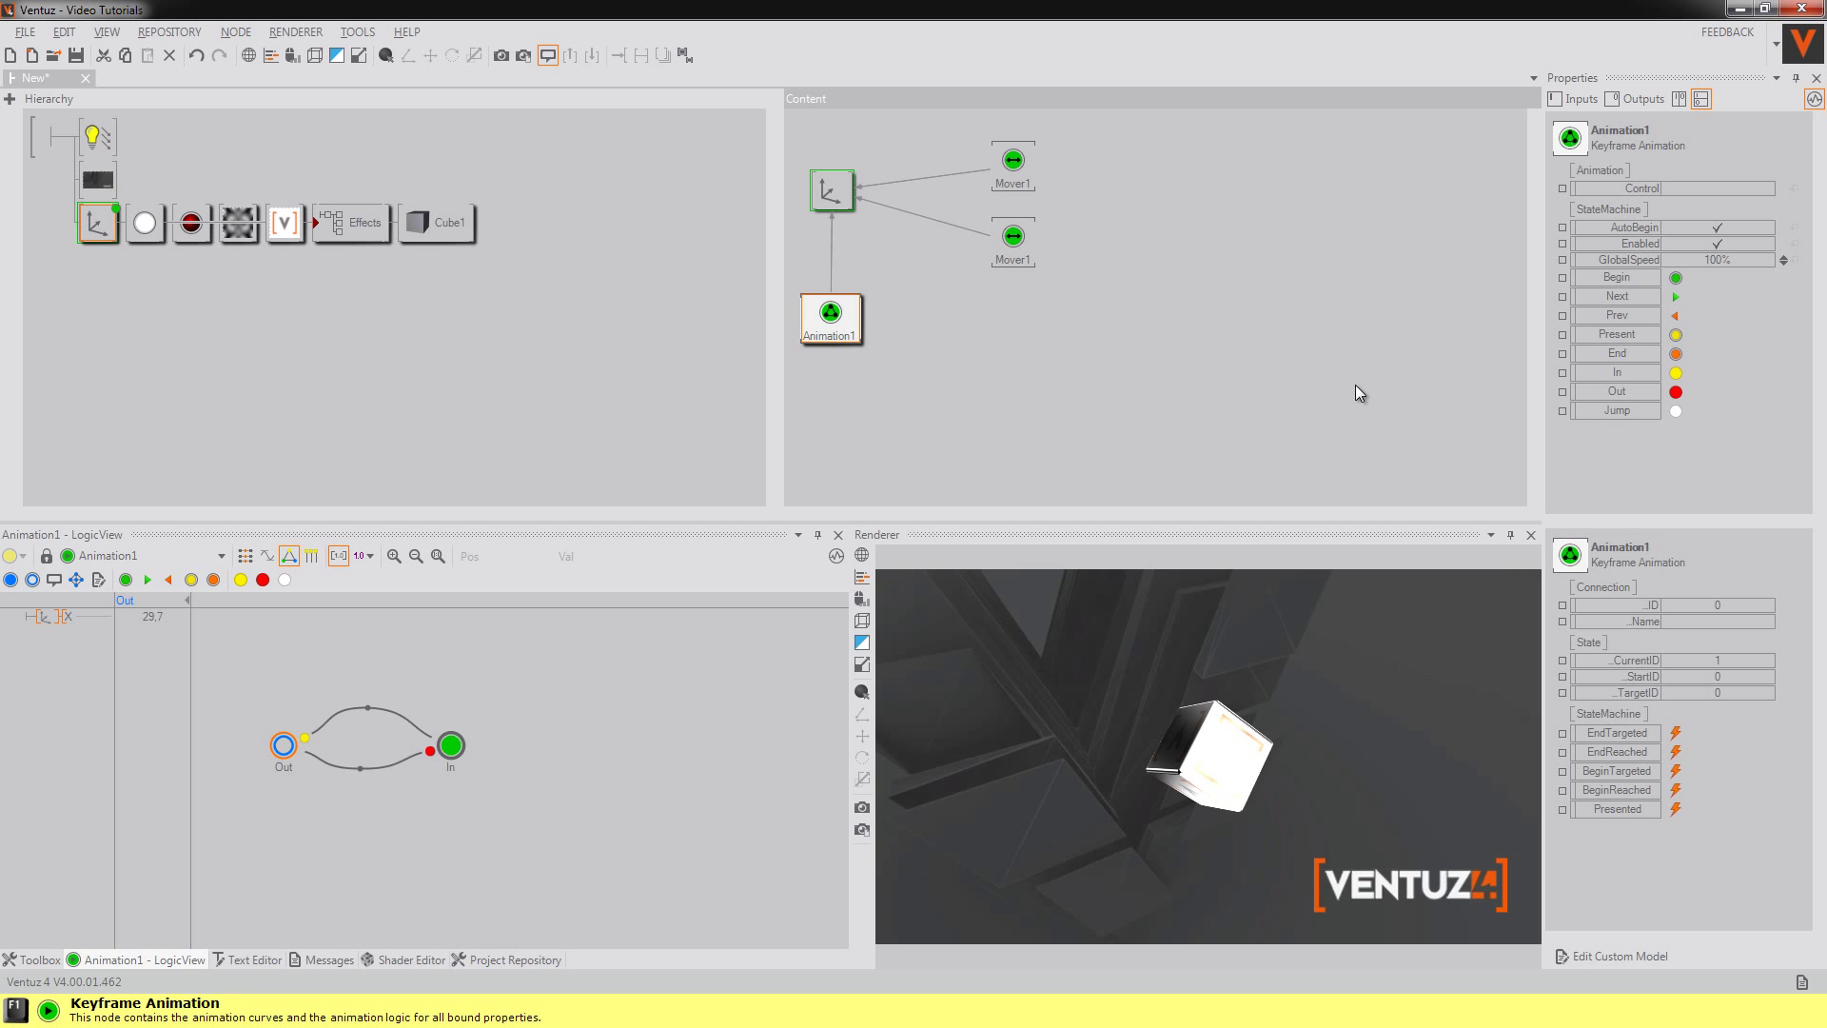
{"action": "left_click", "coordinate": [1674, 375]}
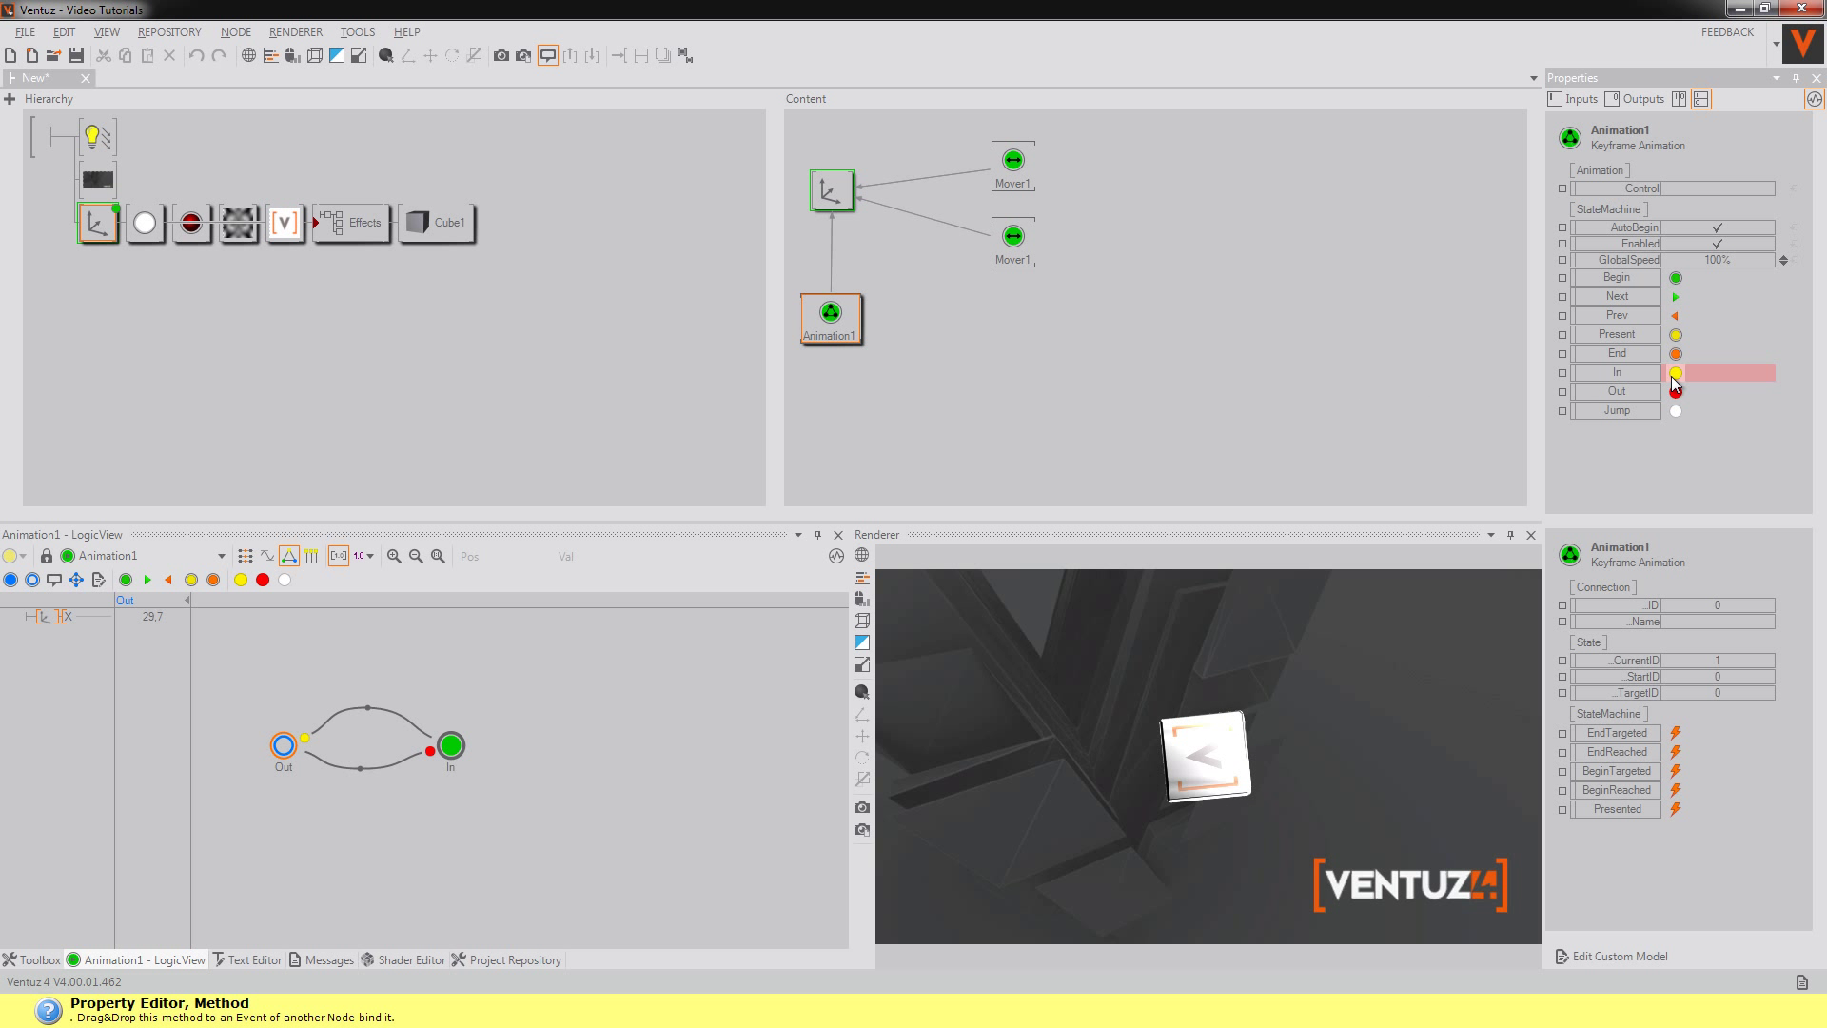
{"action": "left_click", "coordinate": [1676, 373]}
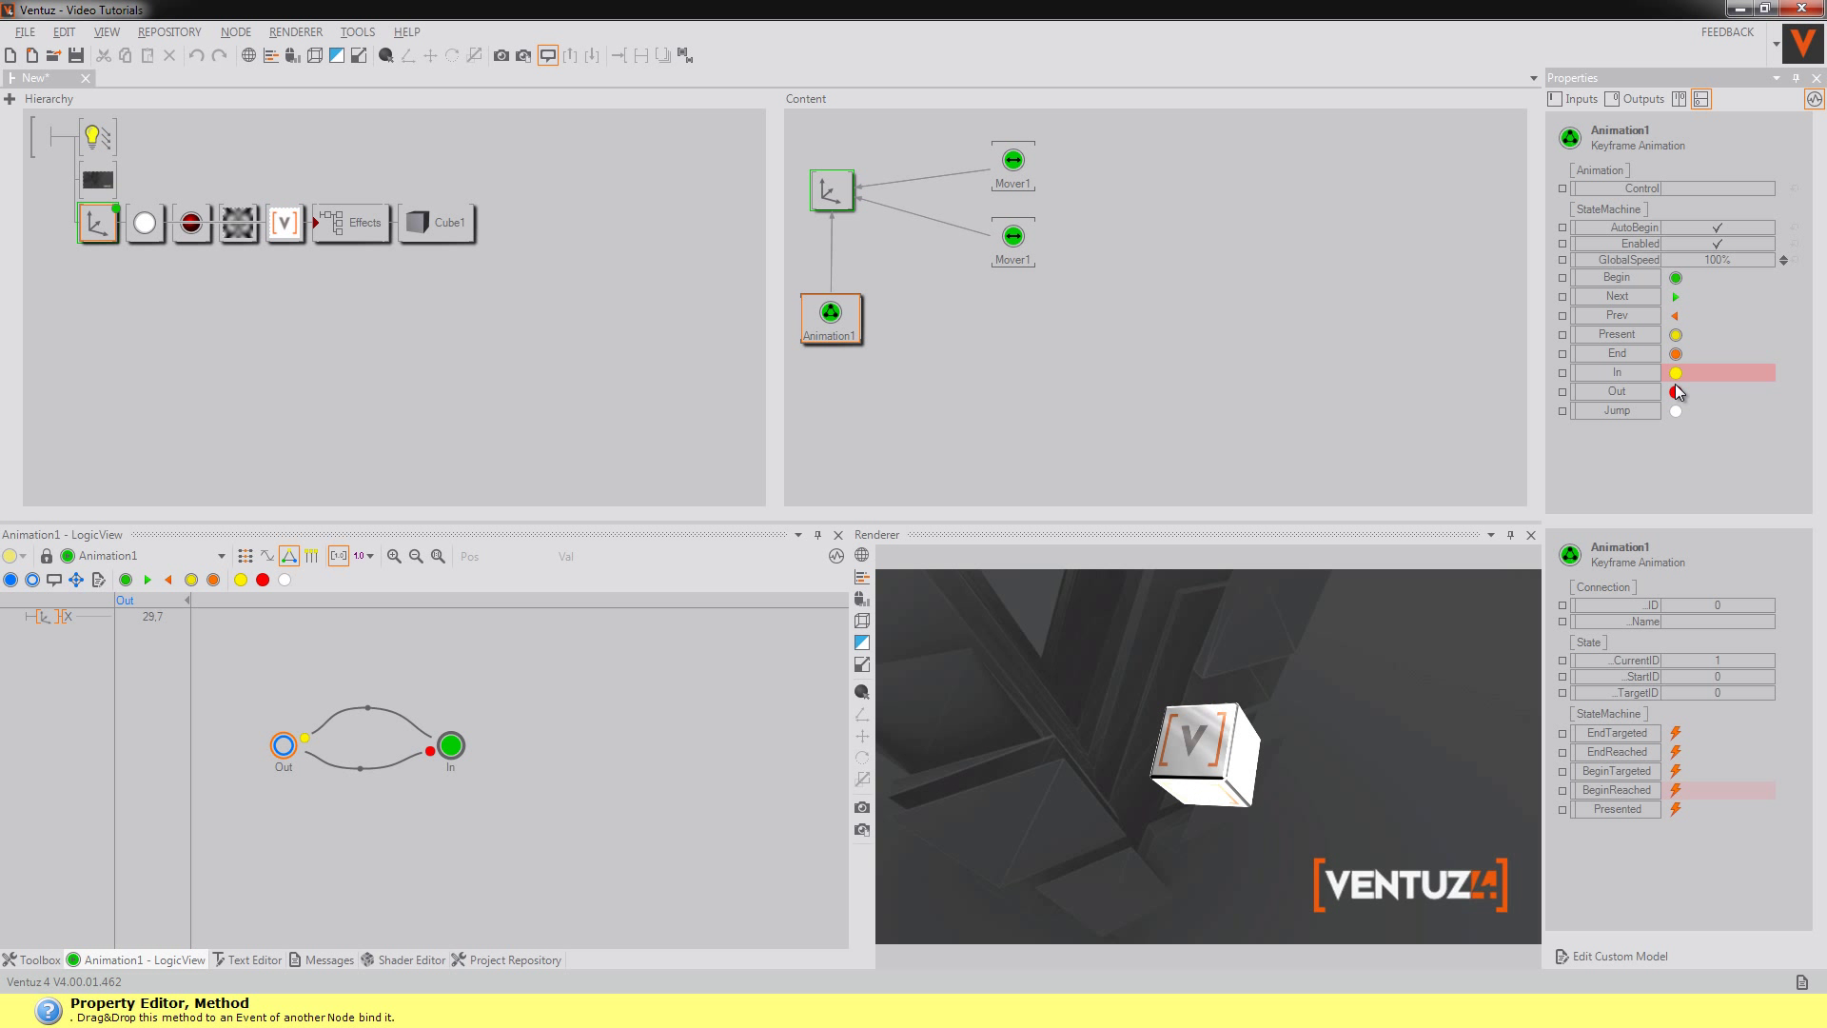
{"action": "left_click", "coordinate": [1677, 392]}
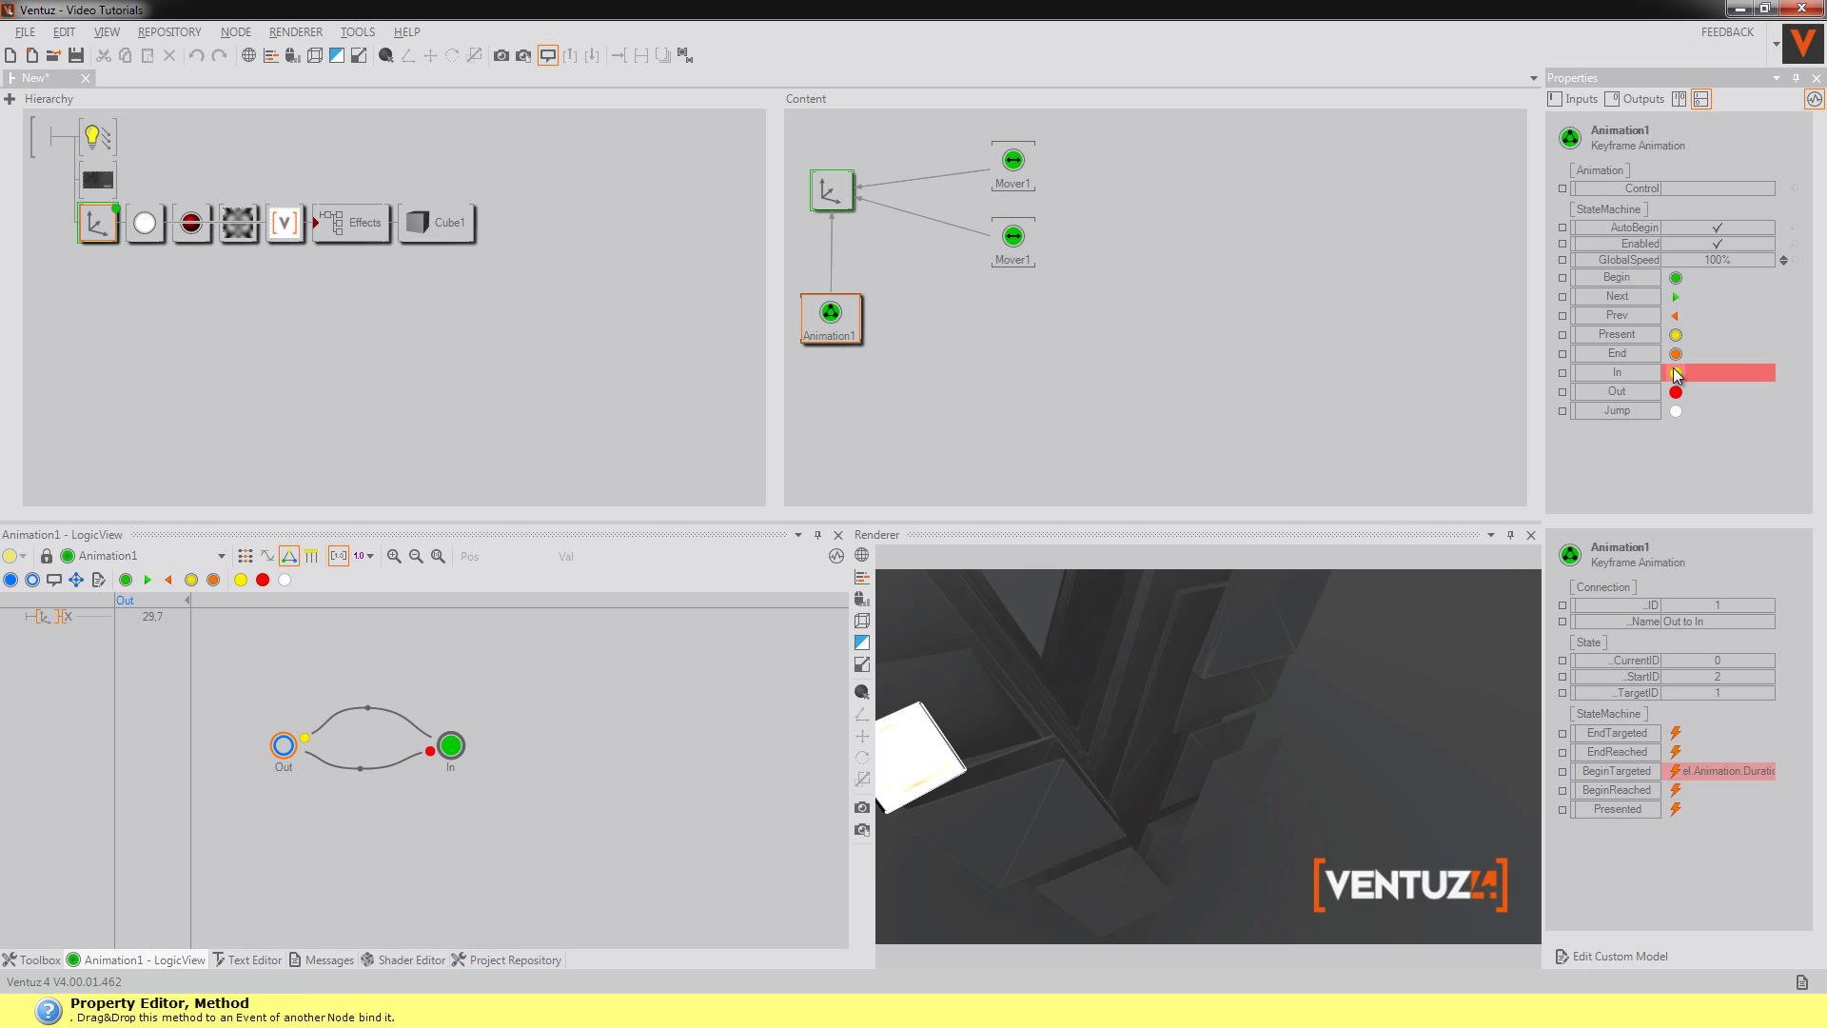
{"action": "left_click", "coordinate": [283, 745]}
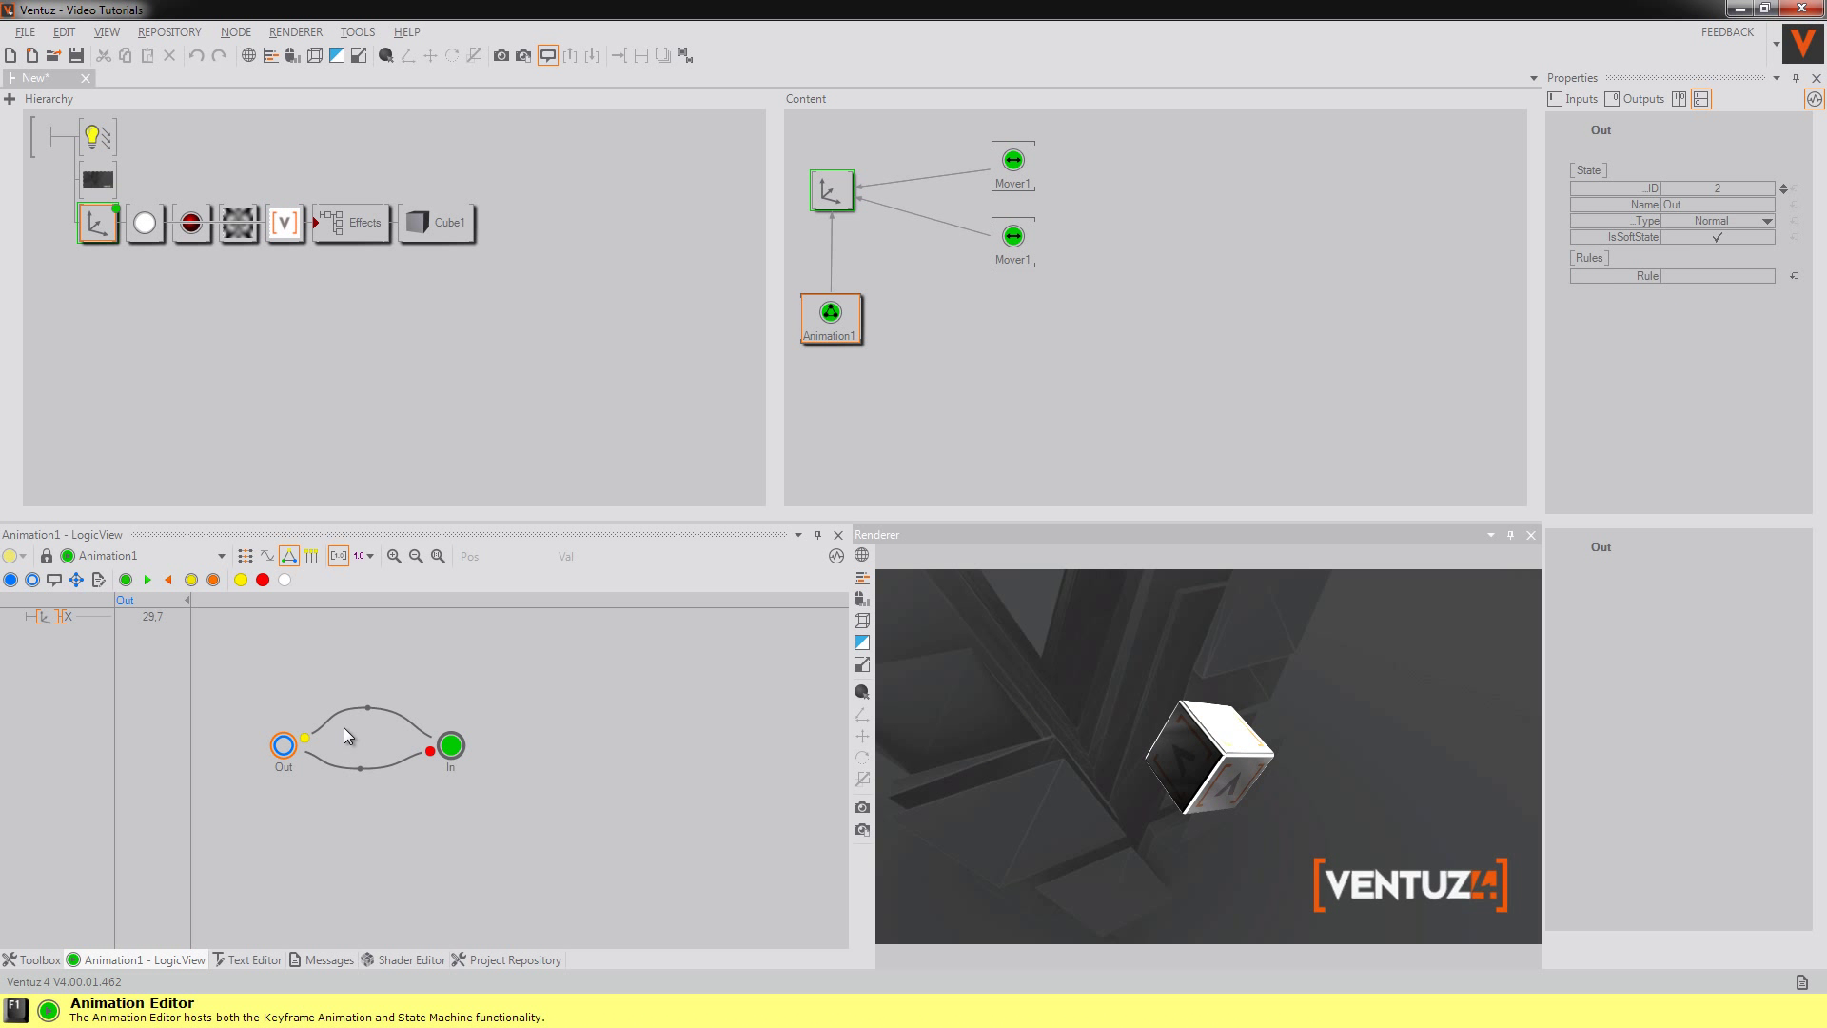
Check the Out-to-In connection's Condition list without changing it
{"action": "left_click", "coordinate": [305, 741]}
{"action": "left_click", "coordinate": [1789, 275]}
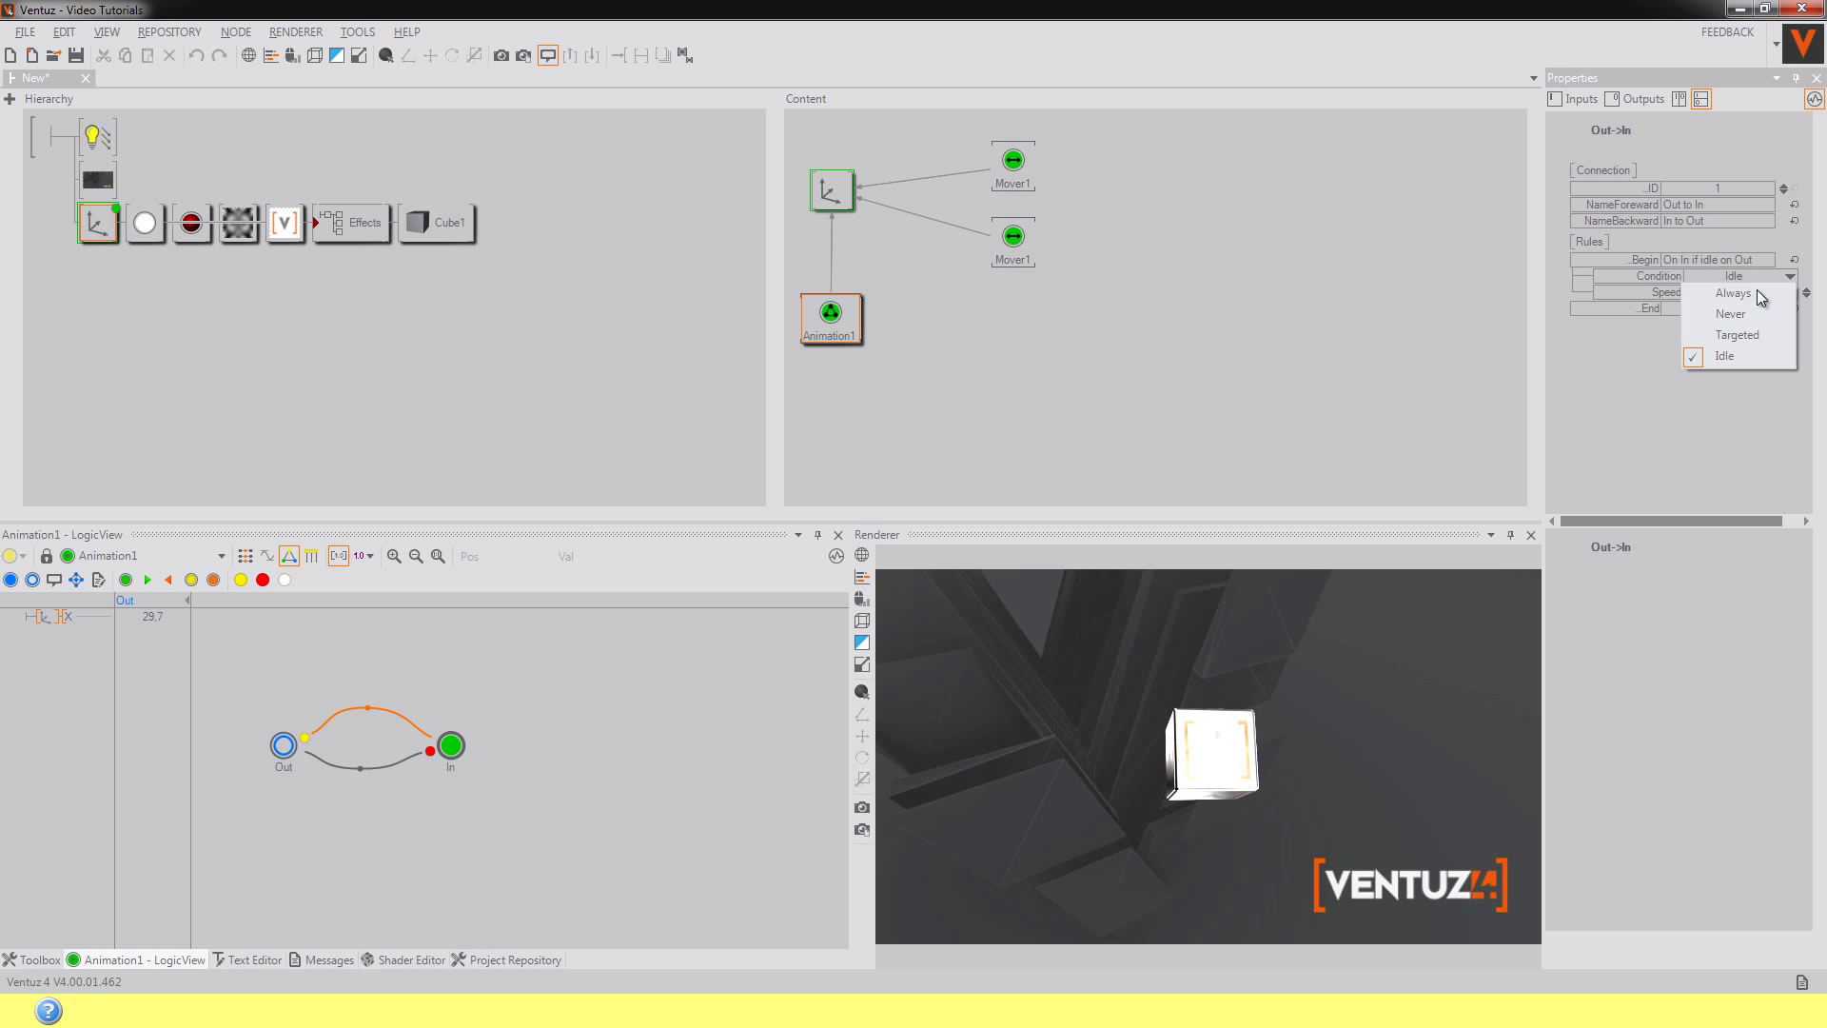
{"action": "left_click", "coordinate": [1713, 283]}
Retrigger Animation1's Out and In methods to send the cube out and back
{"action": "left_click", "coordinate": [732, 678]}
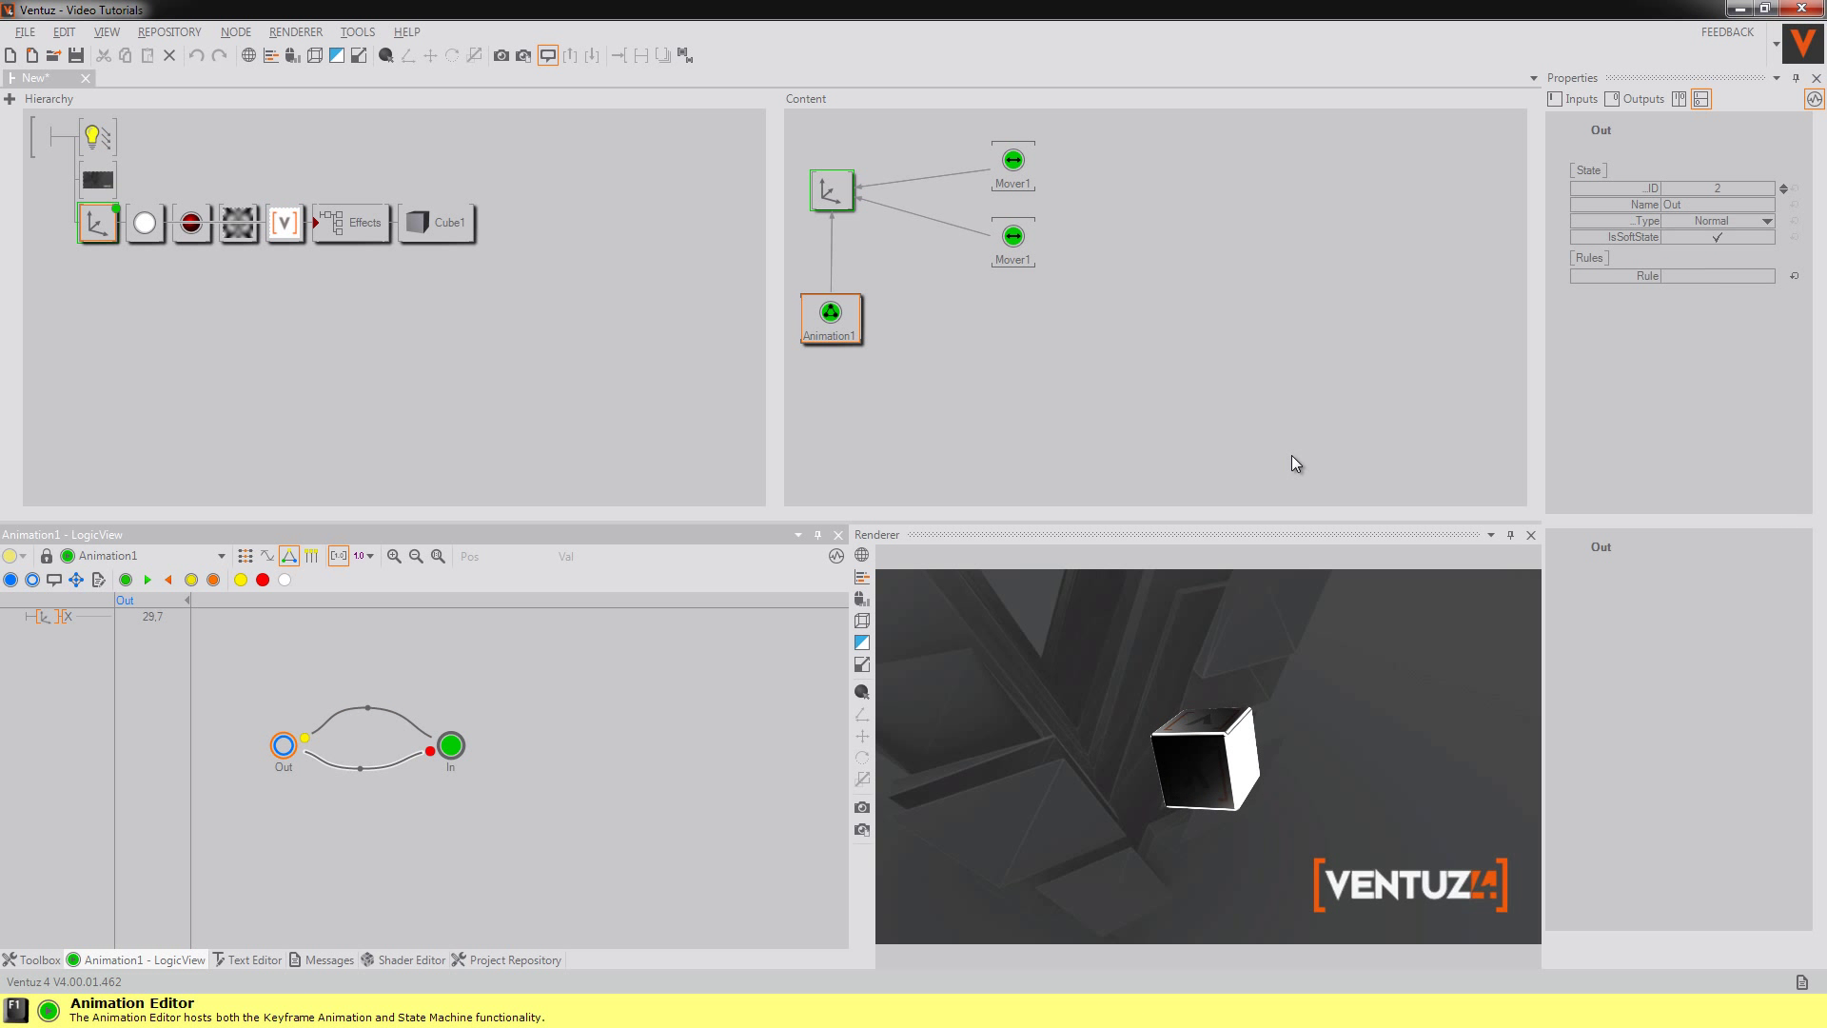
{"action": "left_click", "coordinate": [959, 338]}
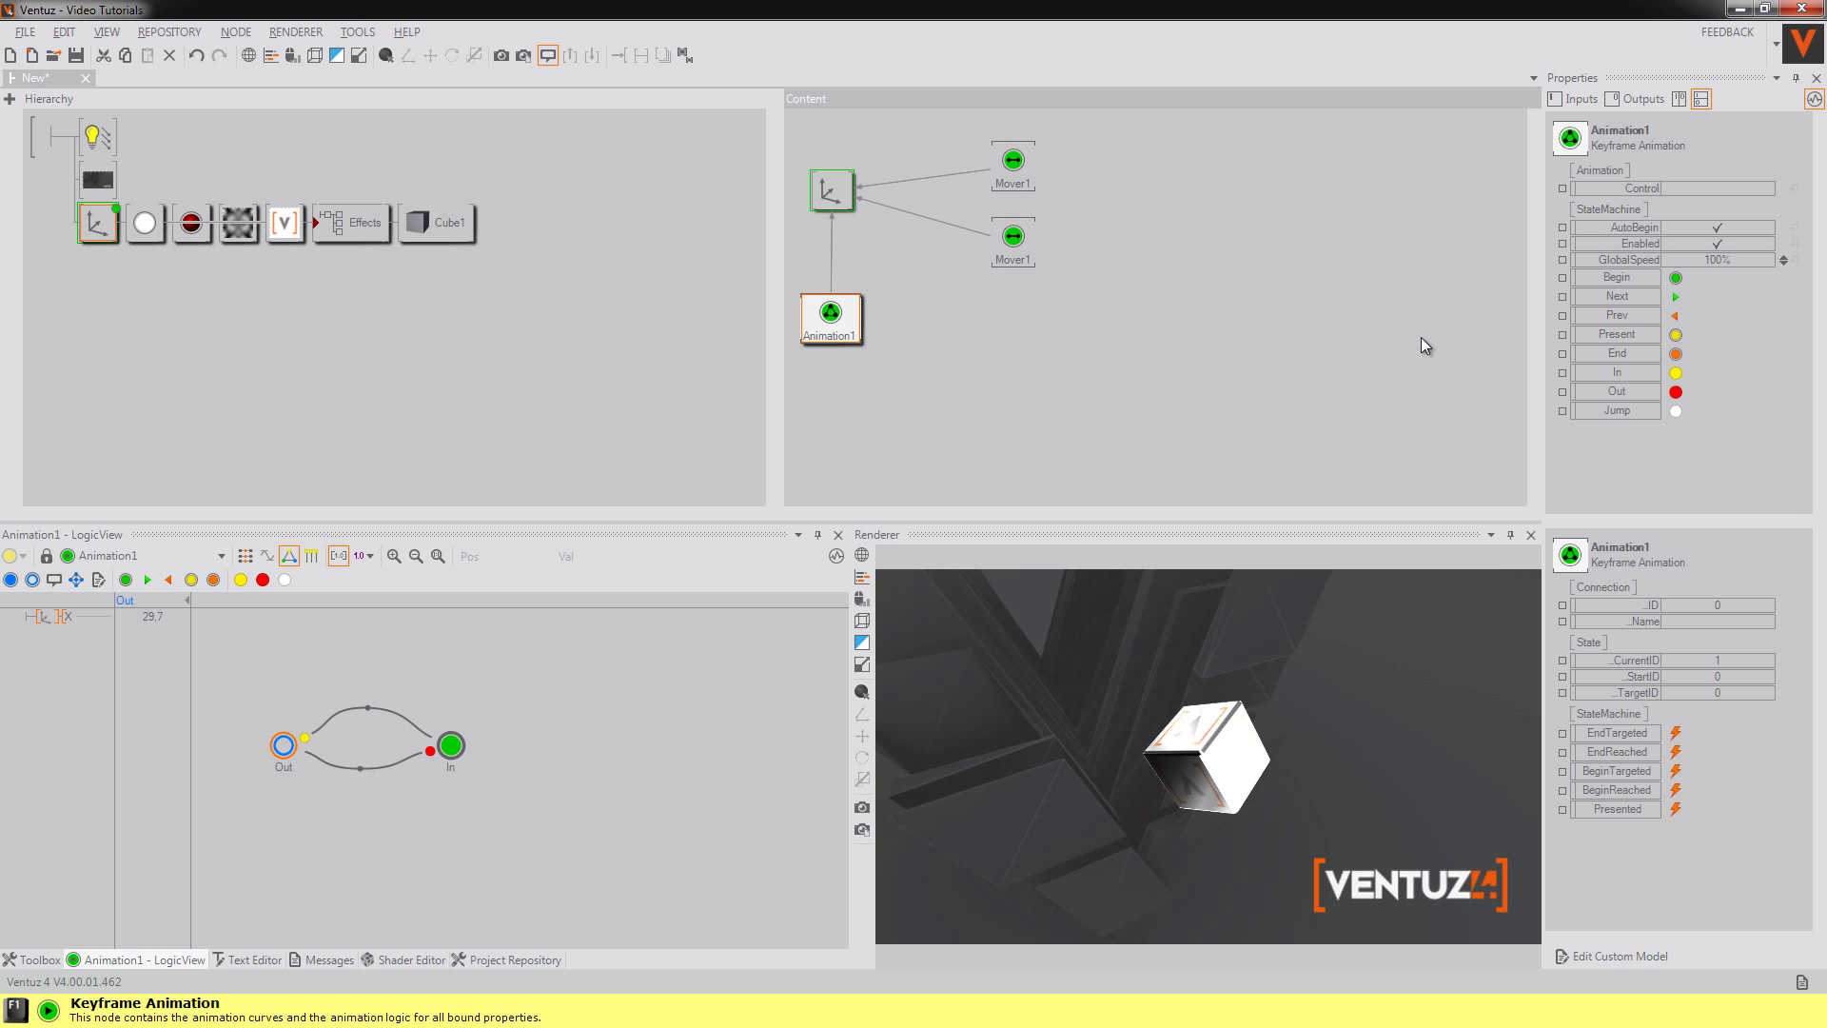
{"action": "left_click", "coordinate": [1678, 388]}
{"action": "left_click", "coordinate": [1676, 376]}
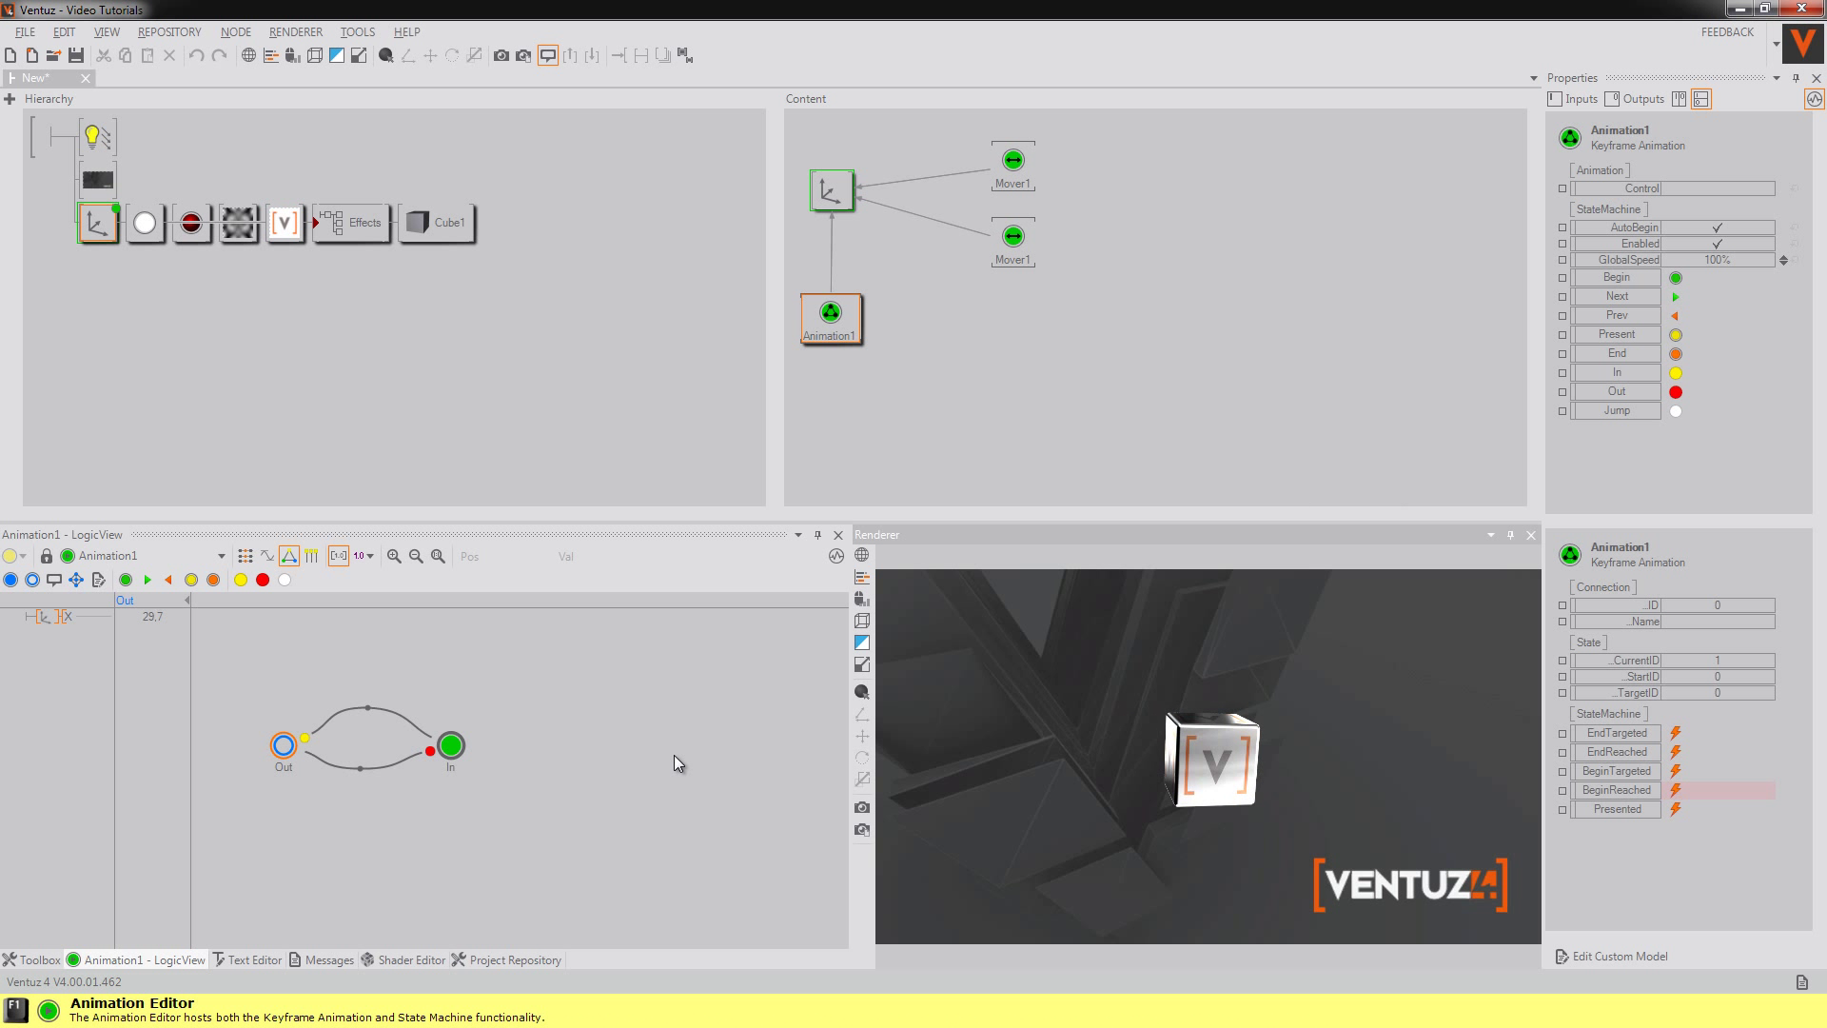
{"action": "left_click", "coordinate": [323, 725]}
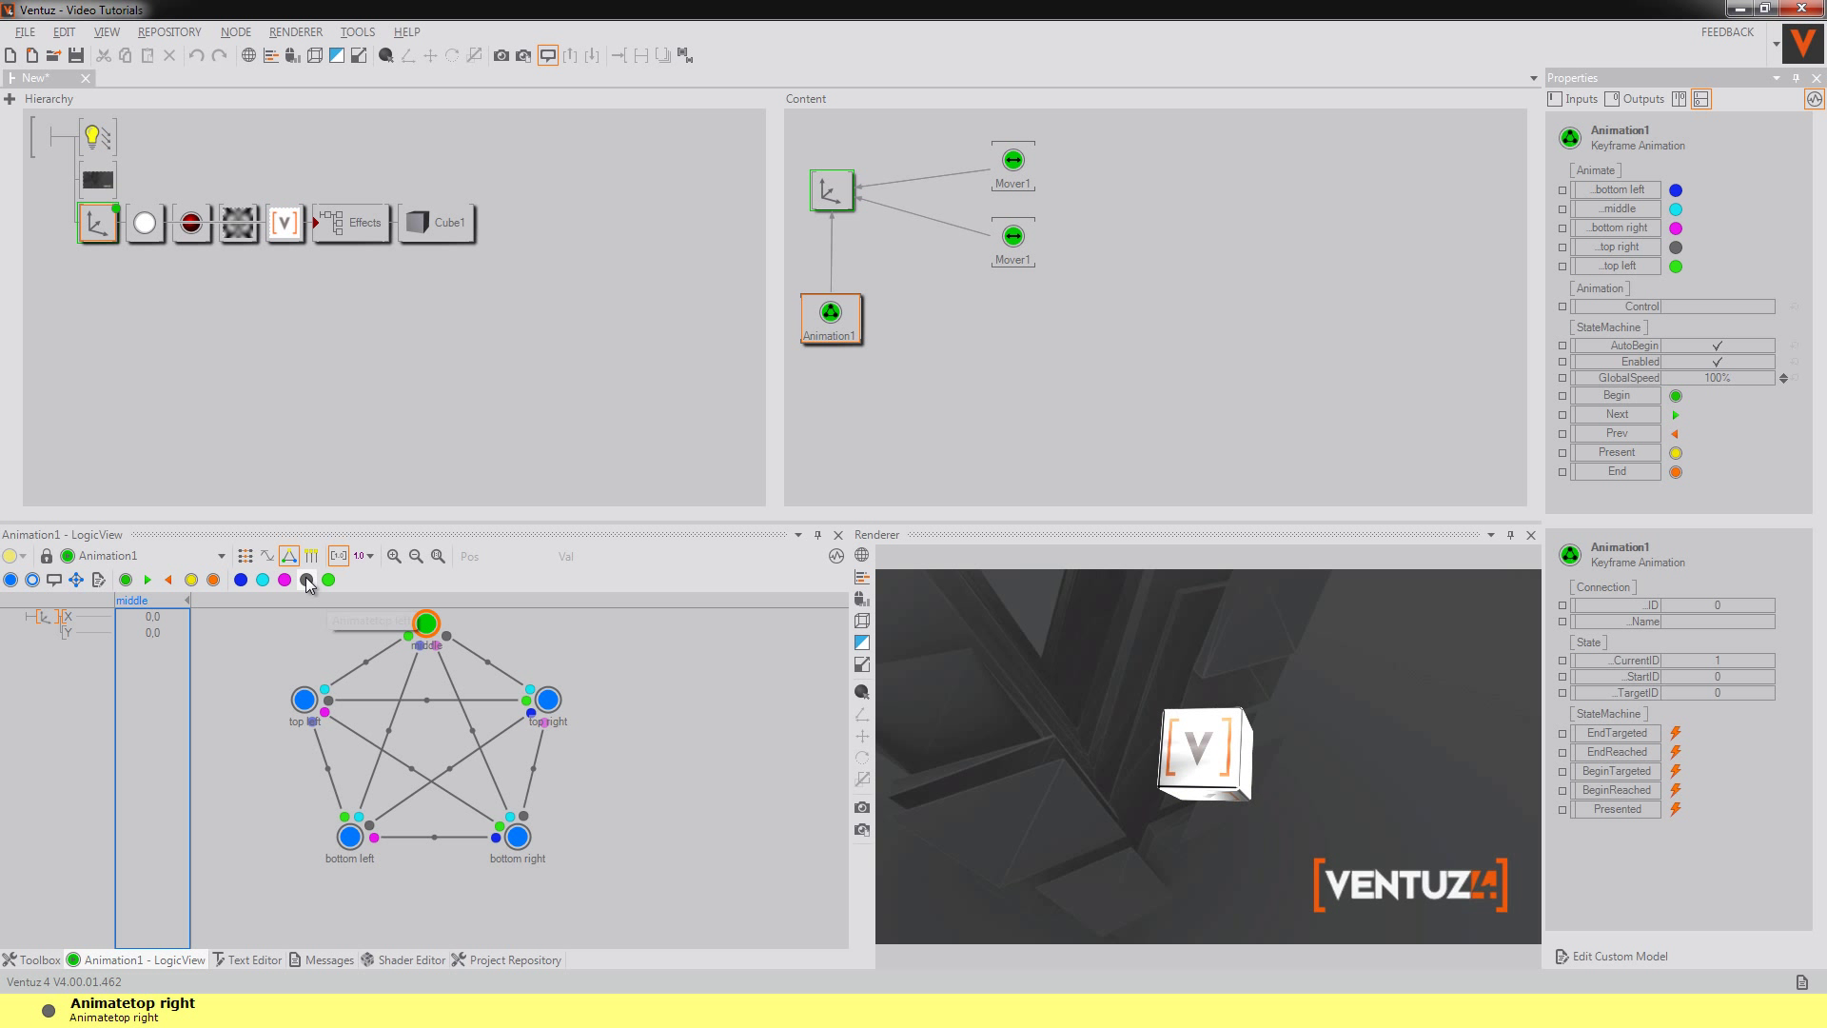
Jump the cube to the bottom left, top left and middle states, then select the Axis node
{"action": "left_click", "coordinate": [241, 580]}
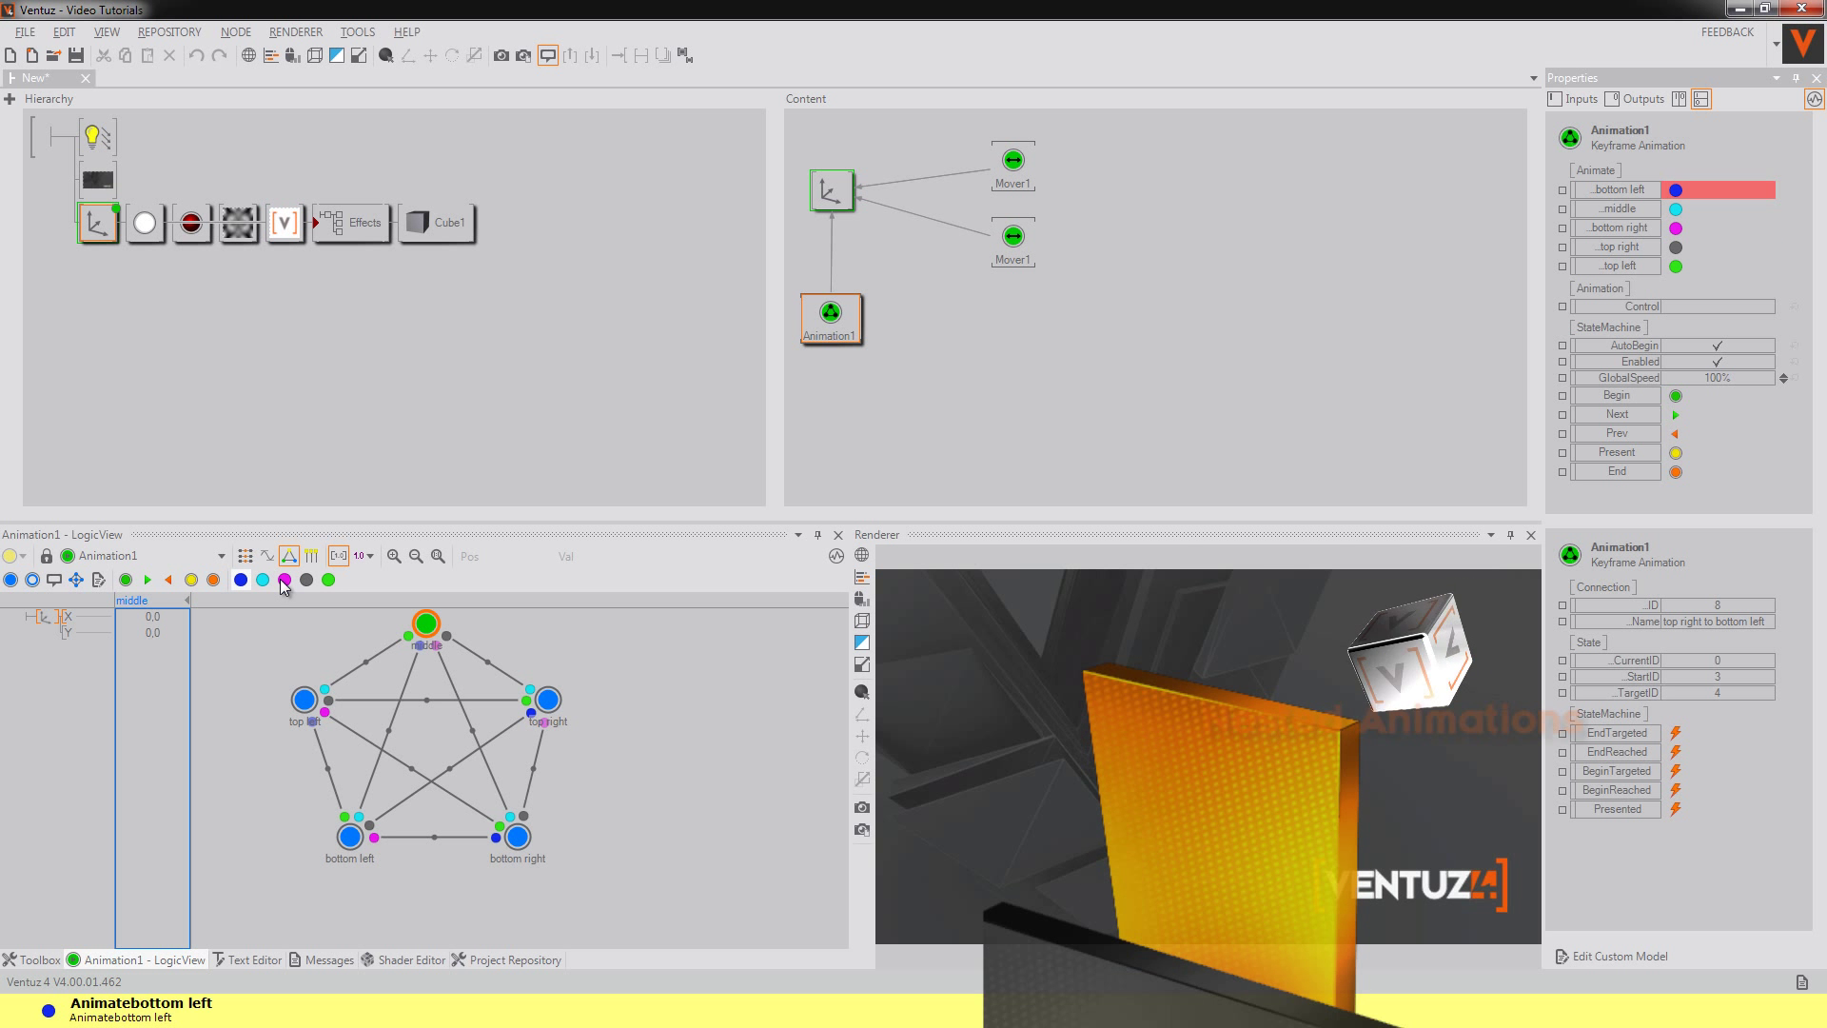
{"action": "left_click", "coordinate": [328, 579]}
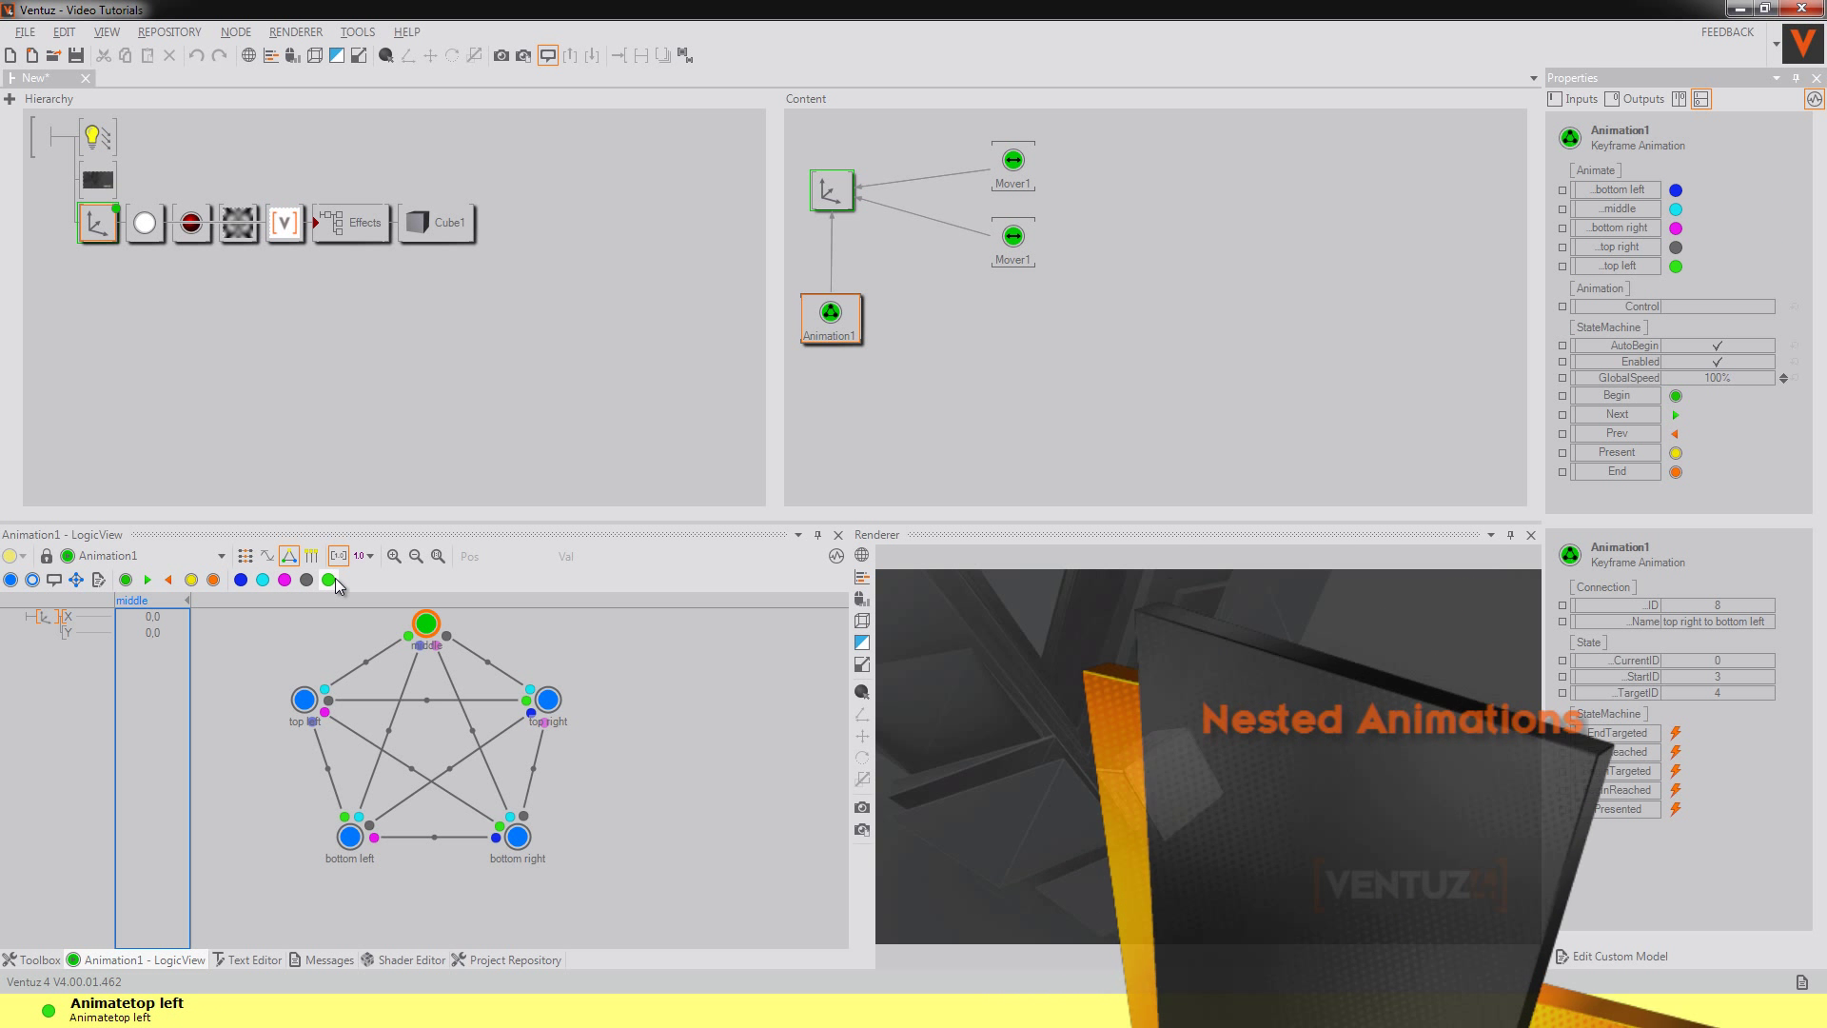
{"action": "left_click", "coordinate": [263, 579]}
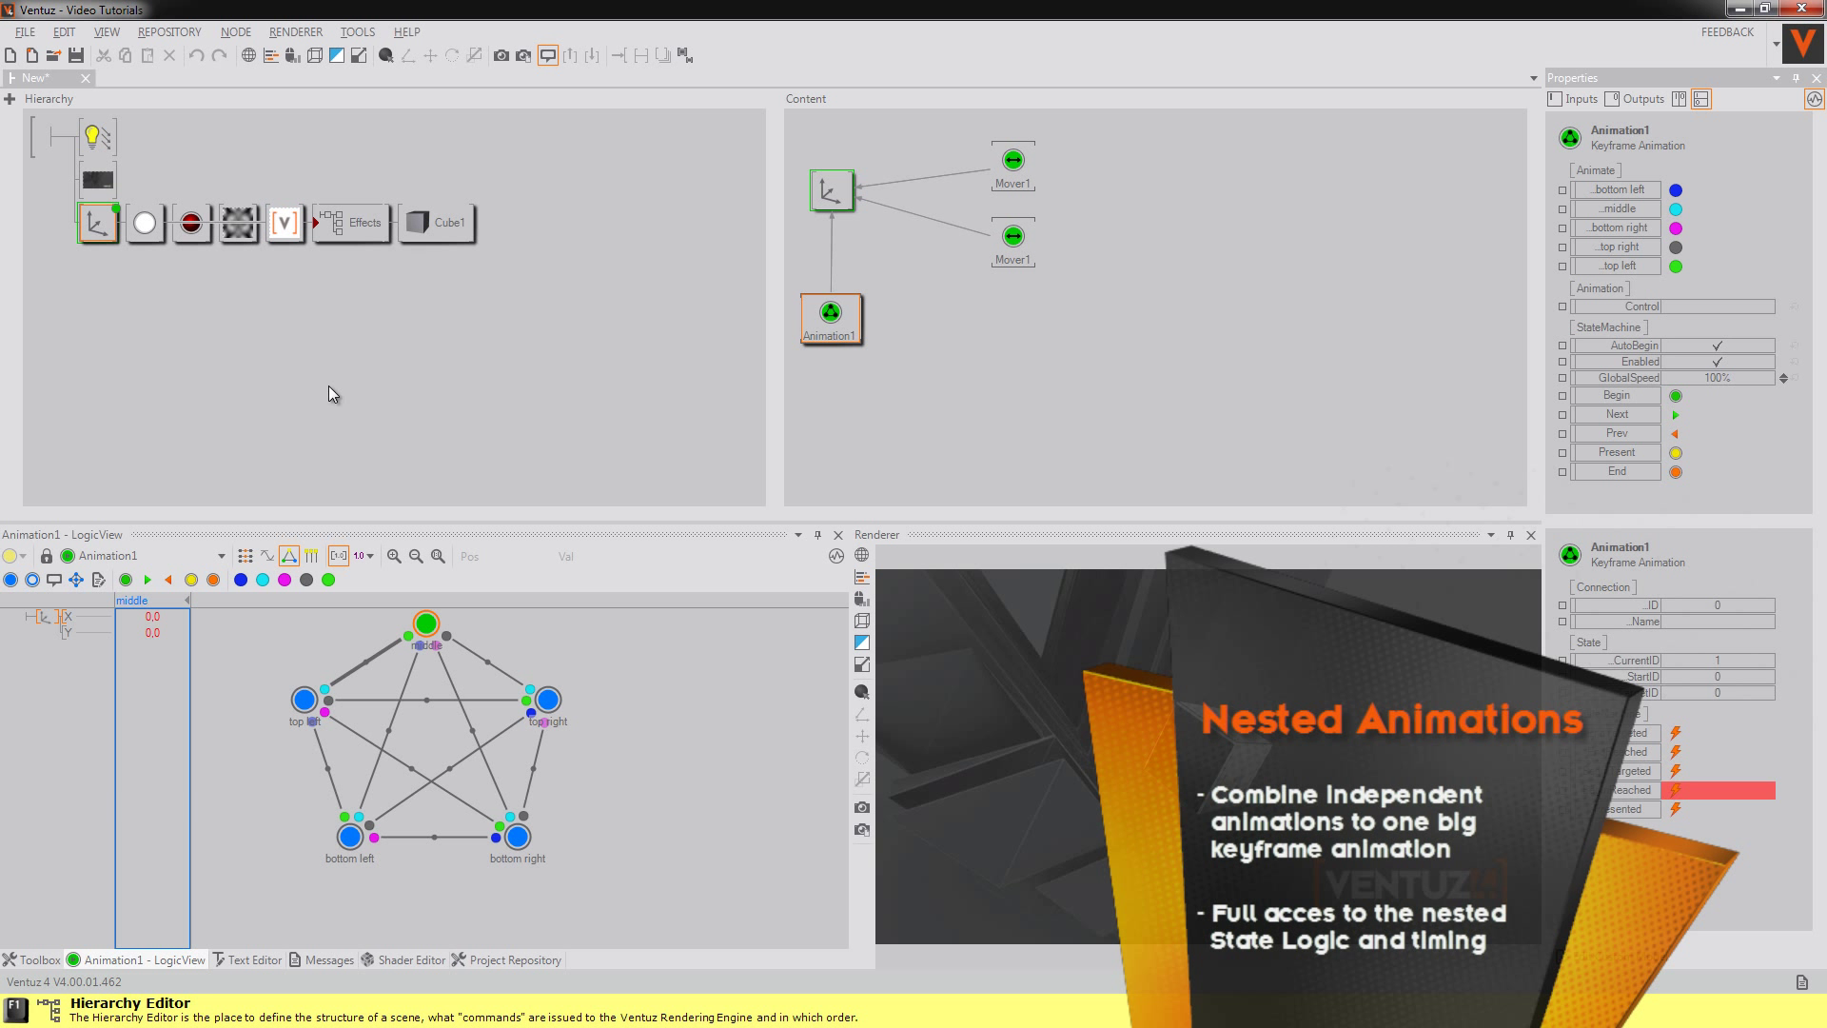
{"action": "left_click", "coordinate": [104, 233]}
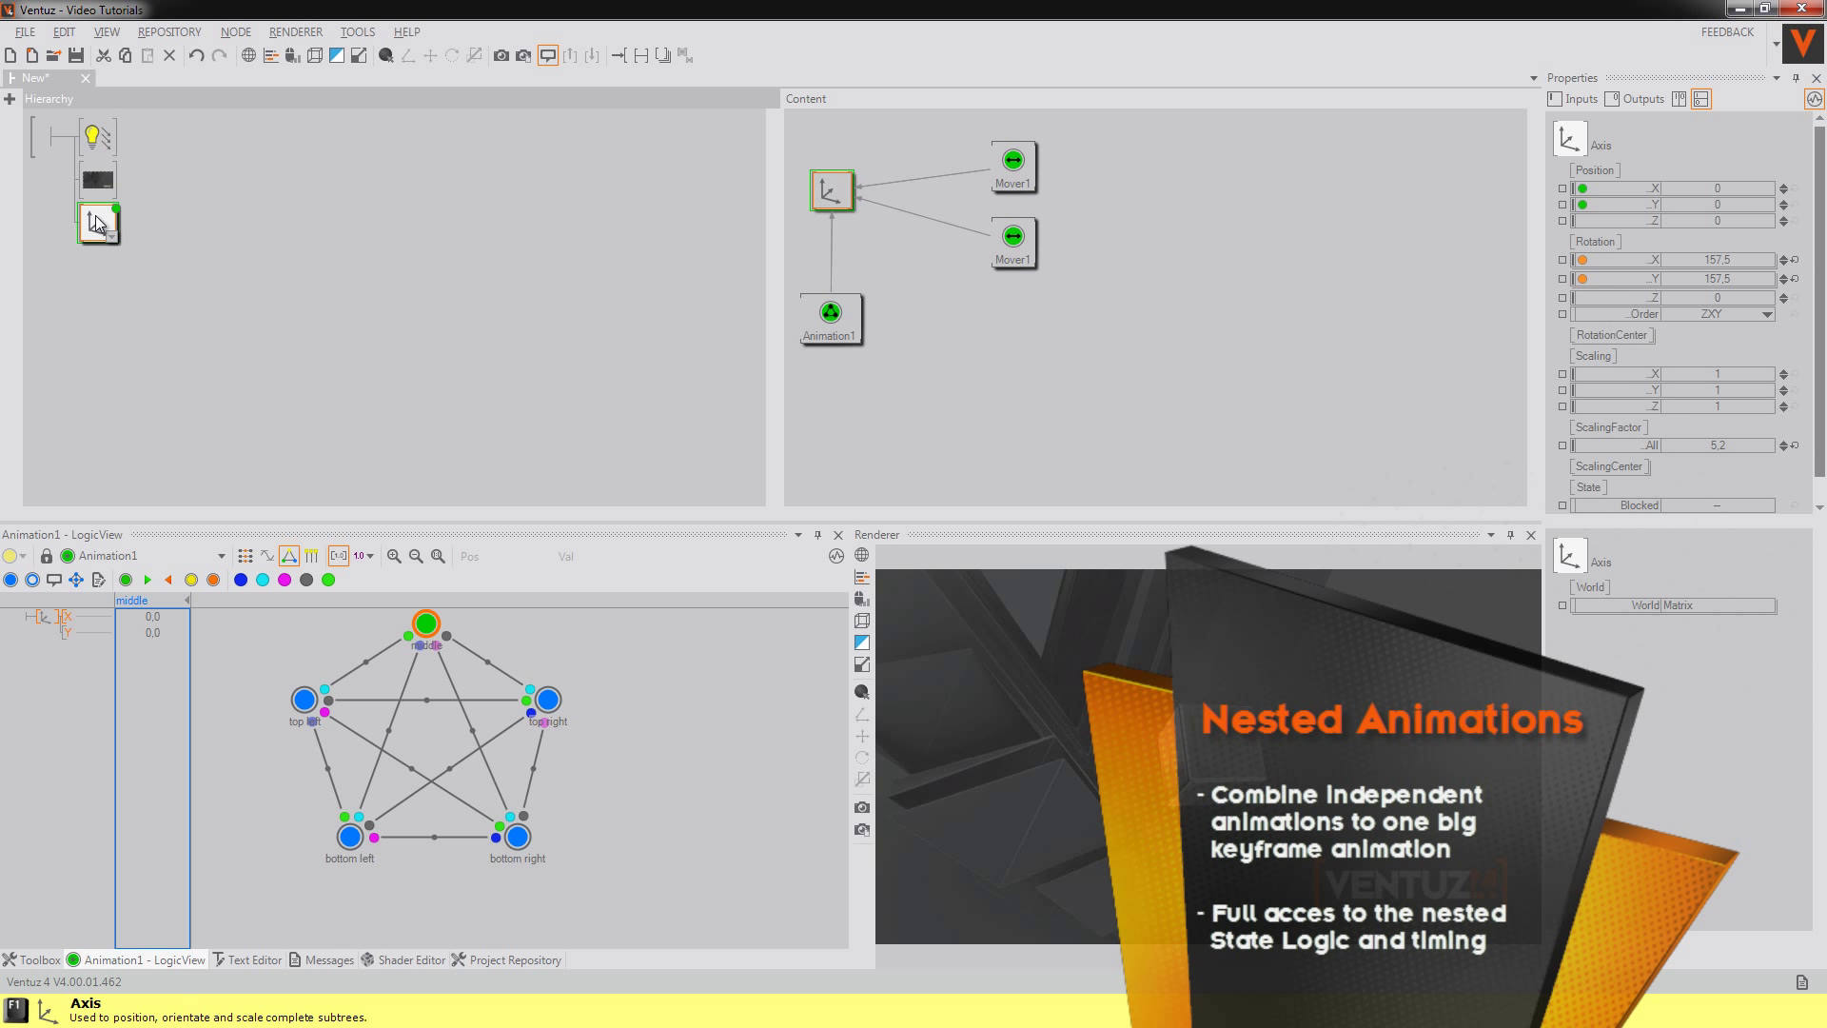
Merge the Axis node chain into a Cube1 container and inspect its contents
{"action": "right_click", "coordinate": [95, 219]}
{"action": "left_click", "coordinate": [211, 364]}
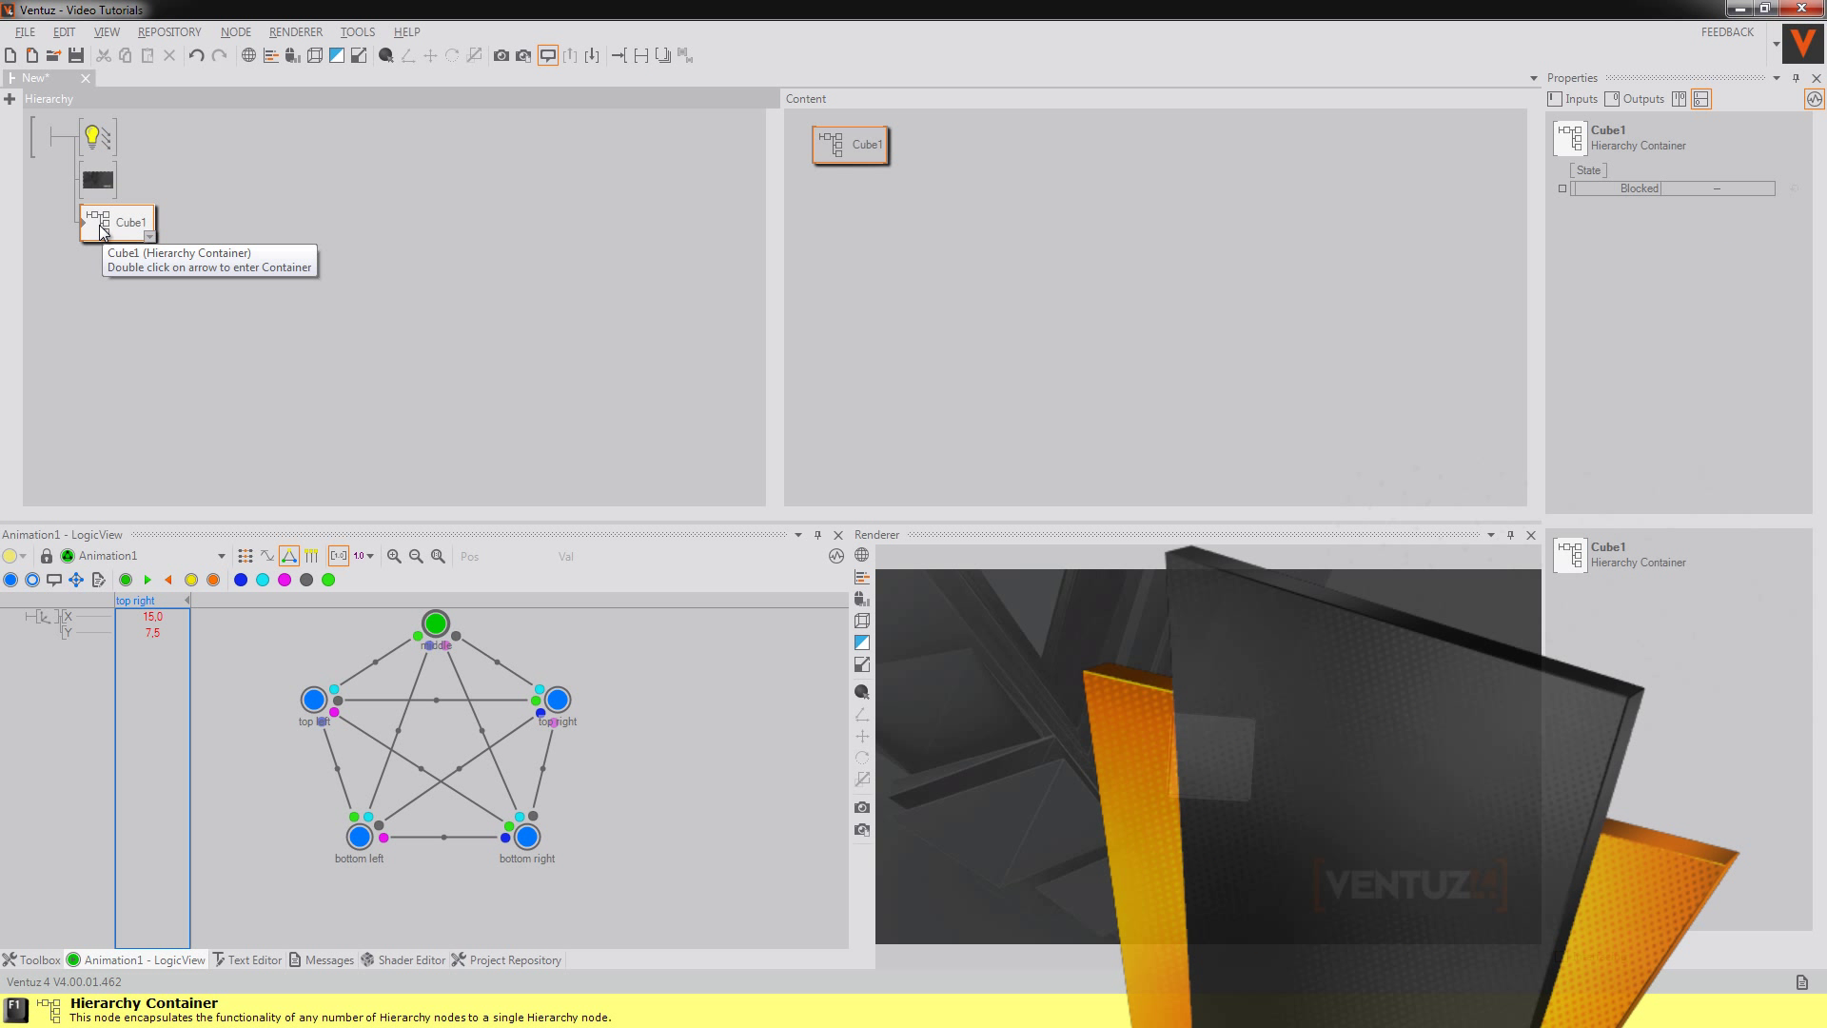
{"action": "double_click", "coordinate": [87, 224]}
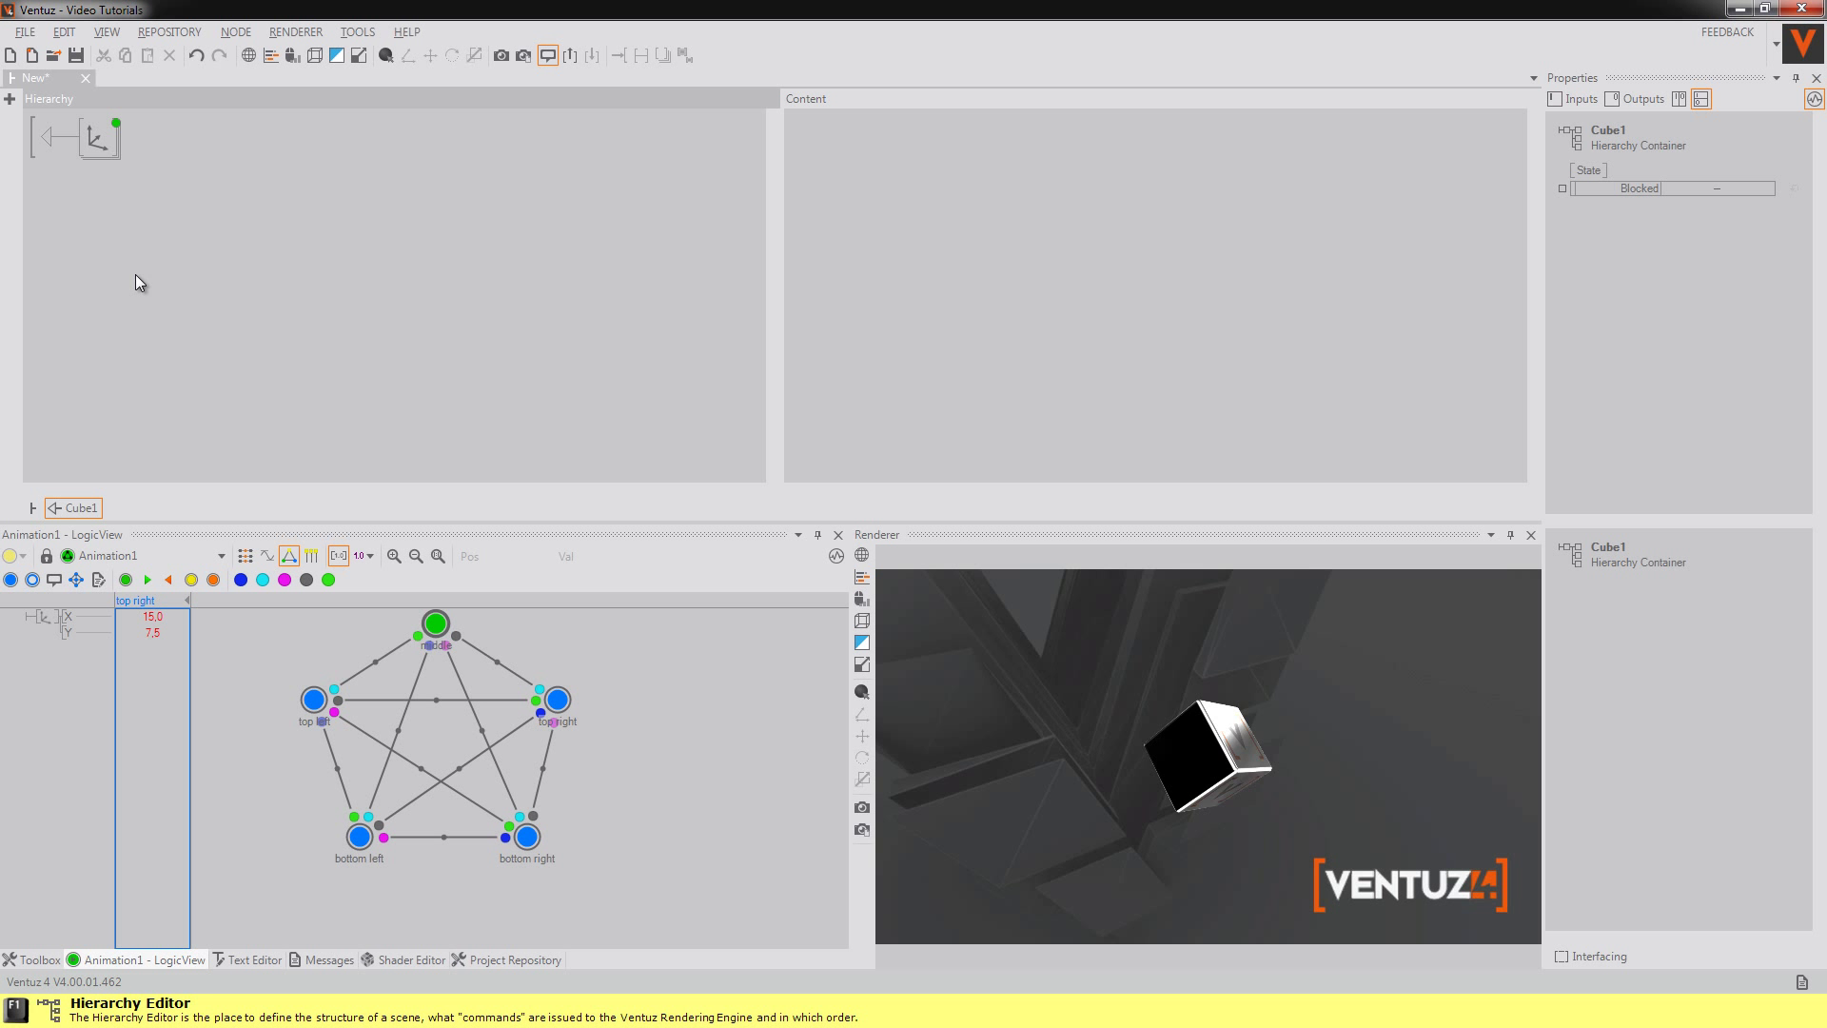
{"action": "double_click", "coordinate": [105, 129]}
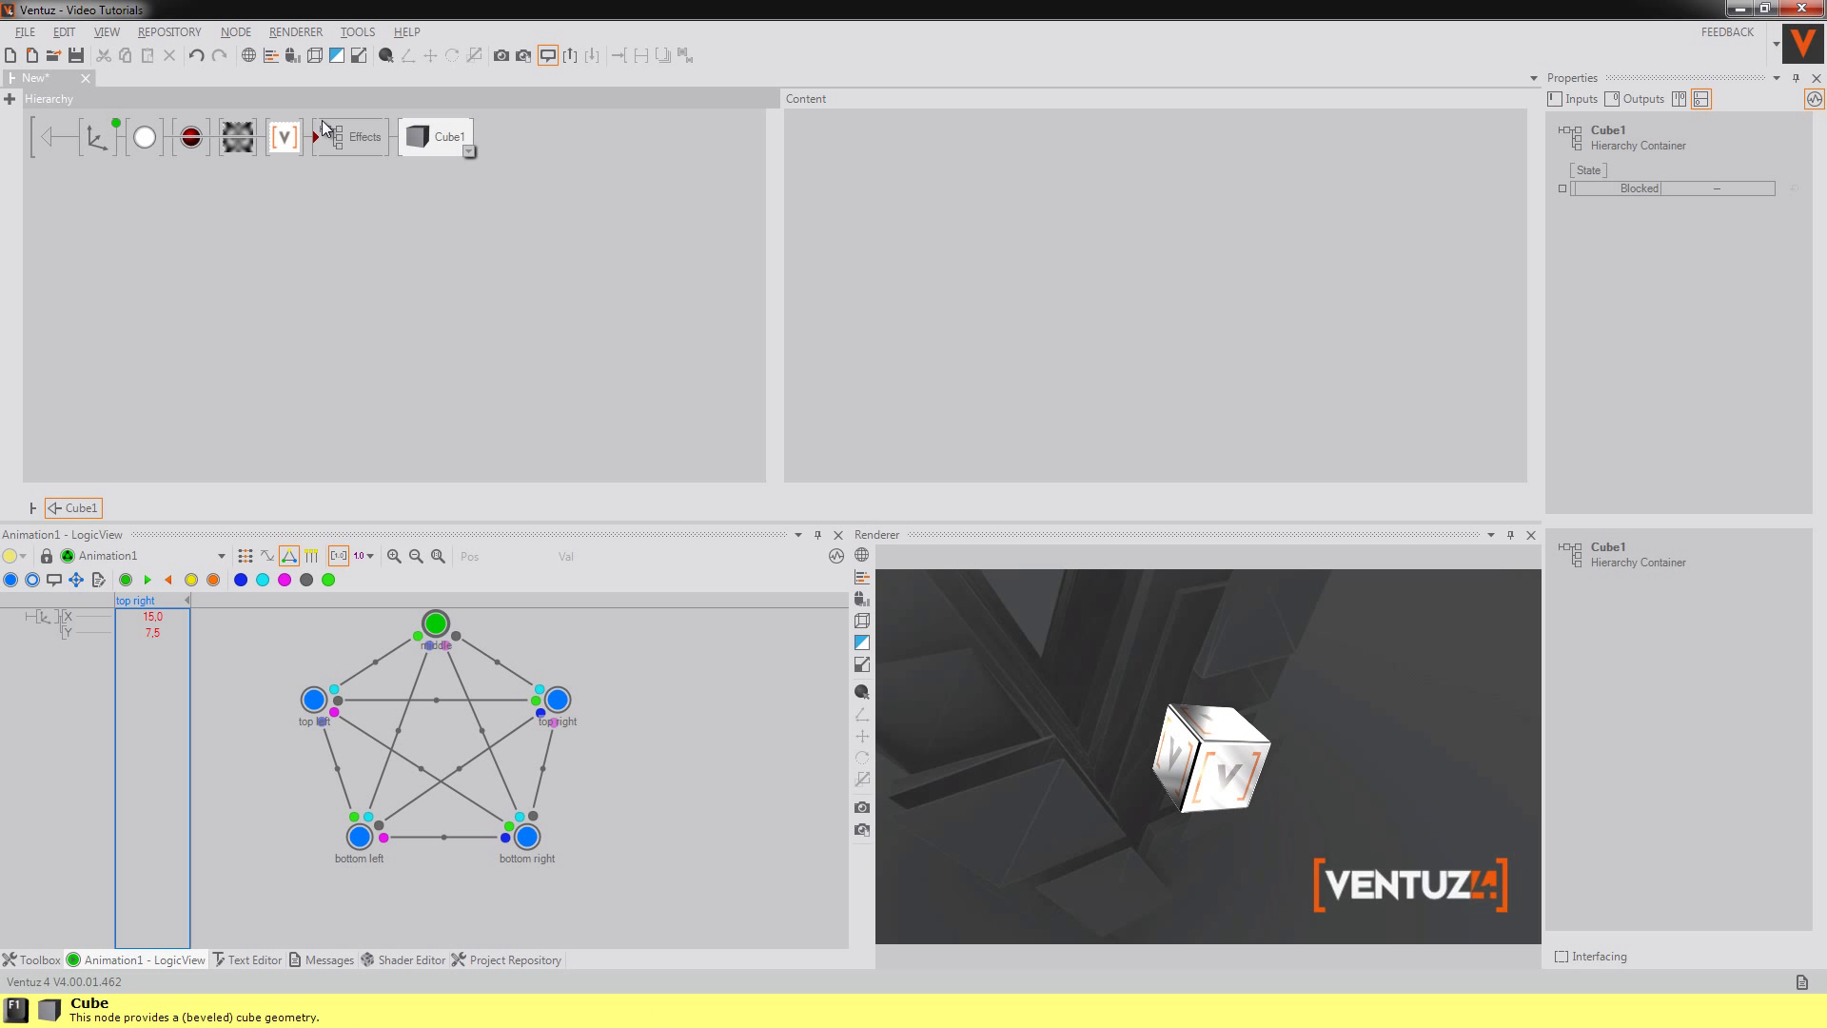
{"action": "left_click", "coordinate": [93, 139]}
{"action": "left_click", "coordinate": [830, 329]}
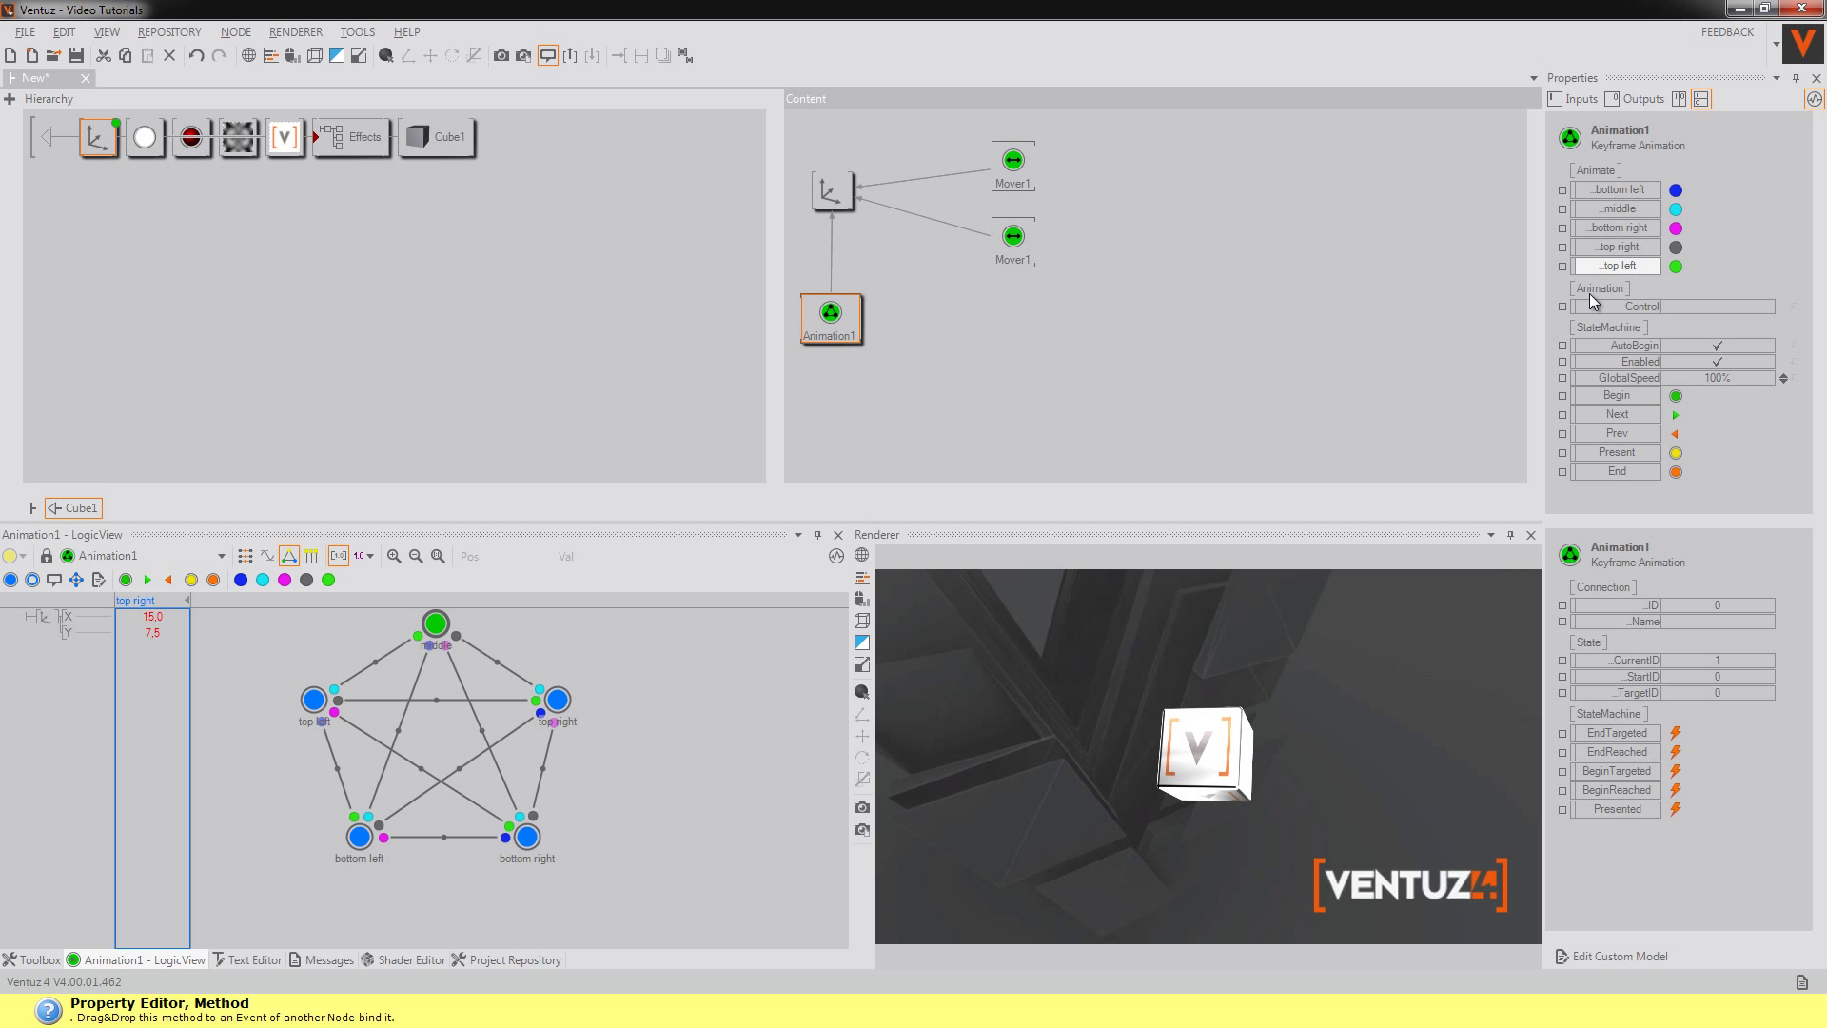
{"action": "left_click", "coordinate": [53, 148]}
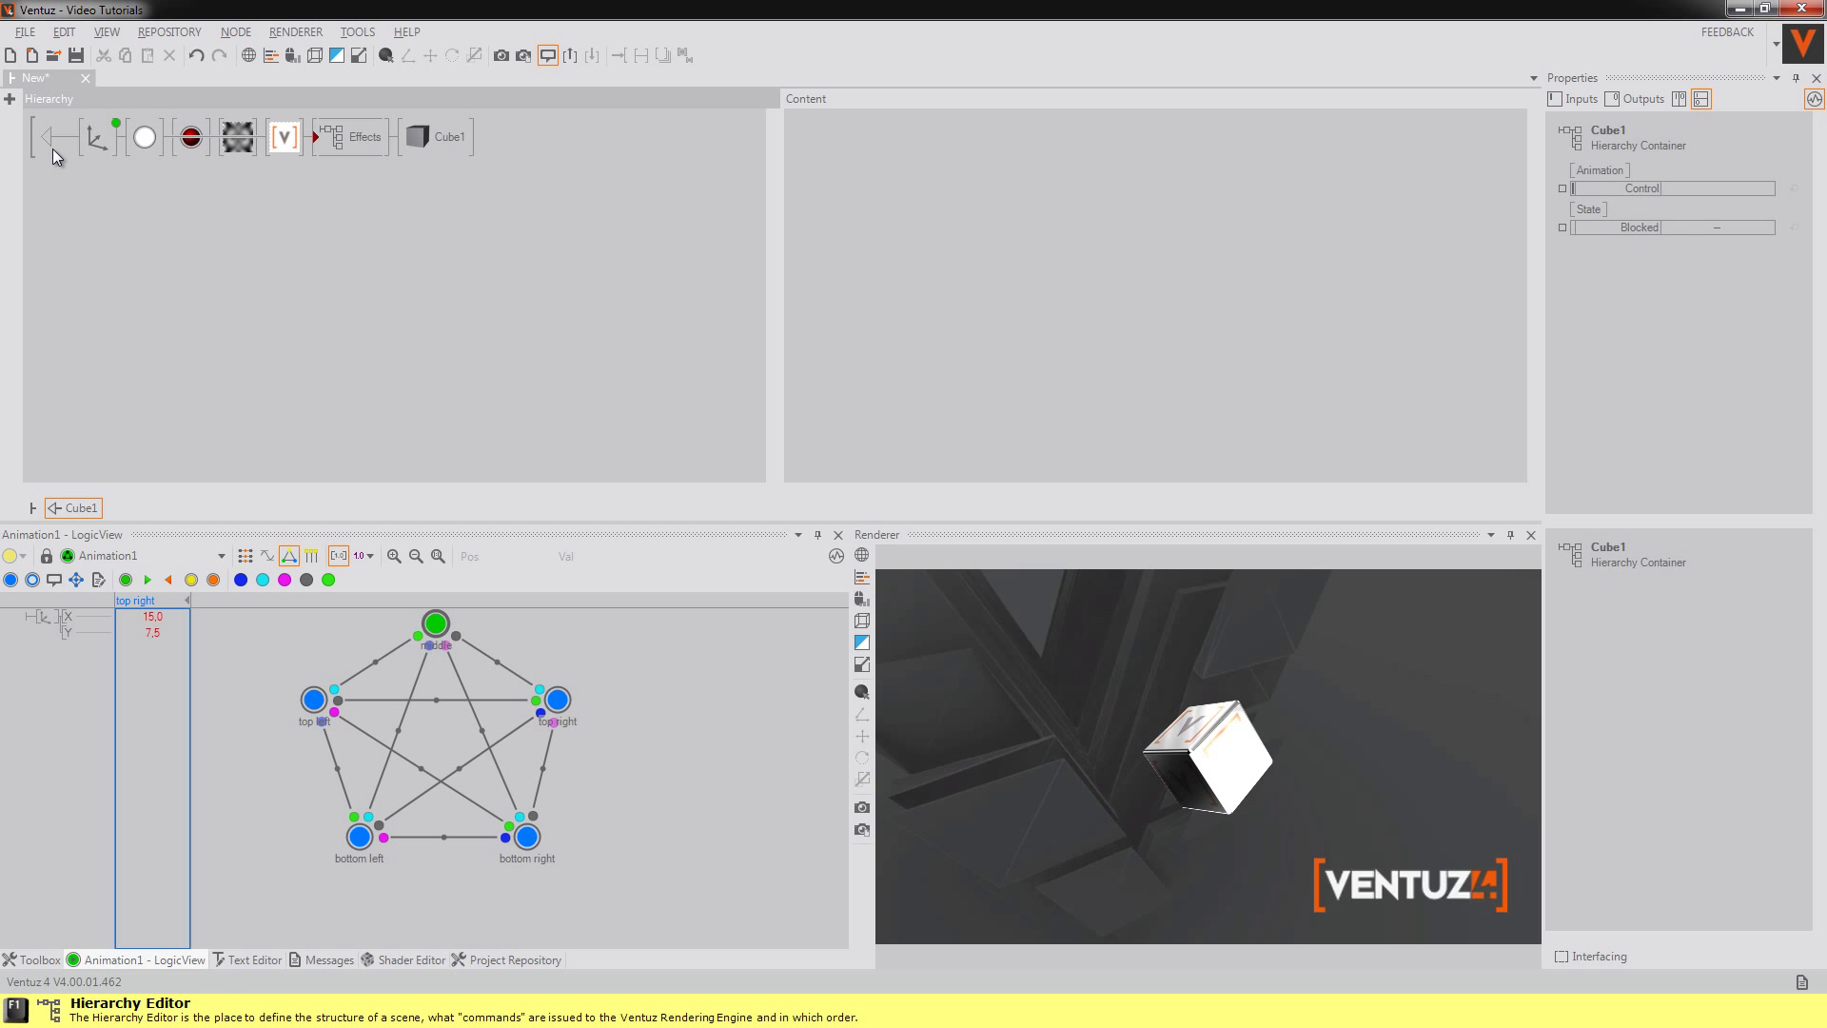
{"action": "double_click", "coordinate": [53, 149]}
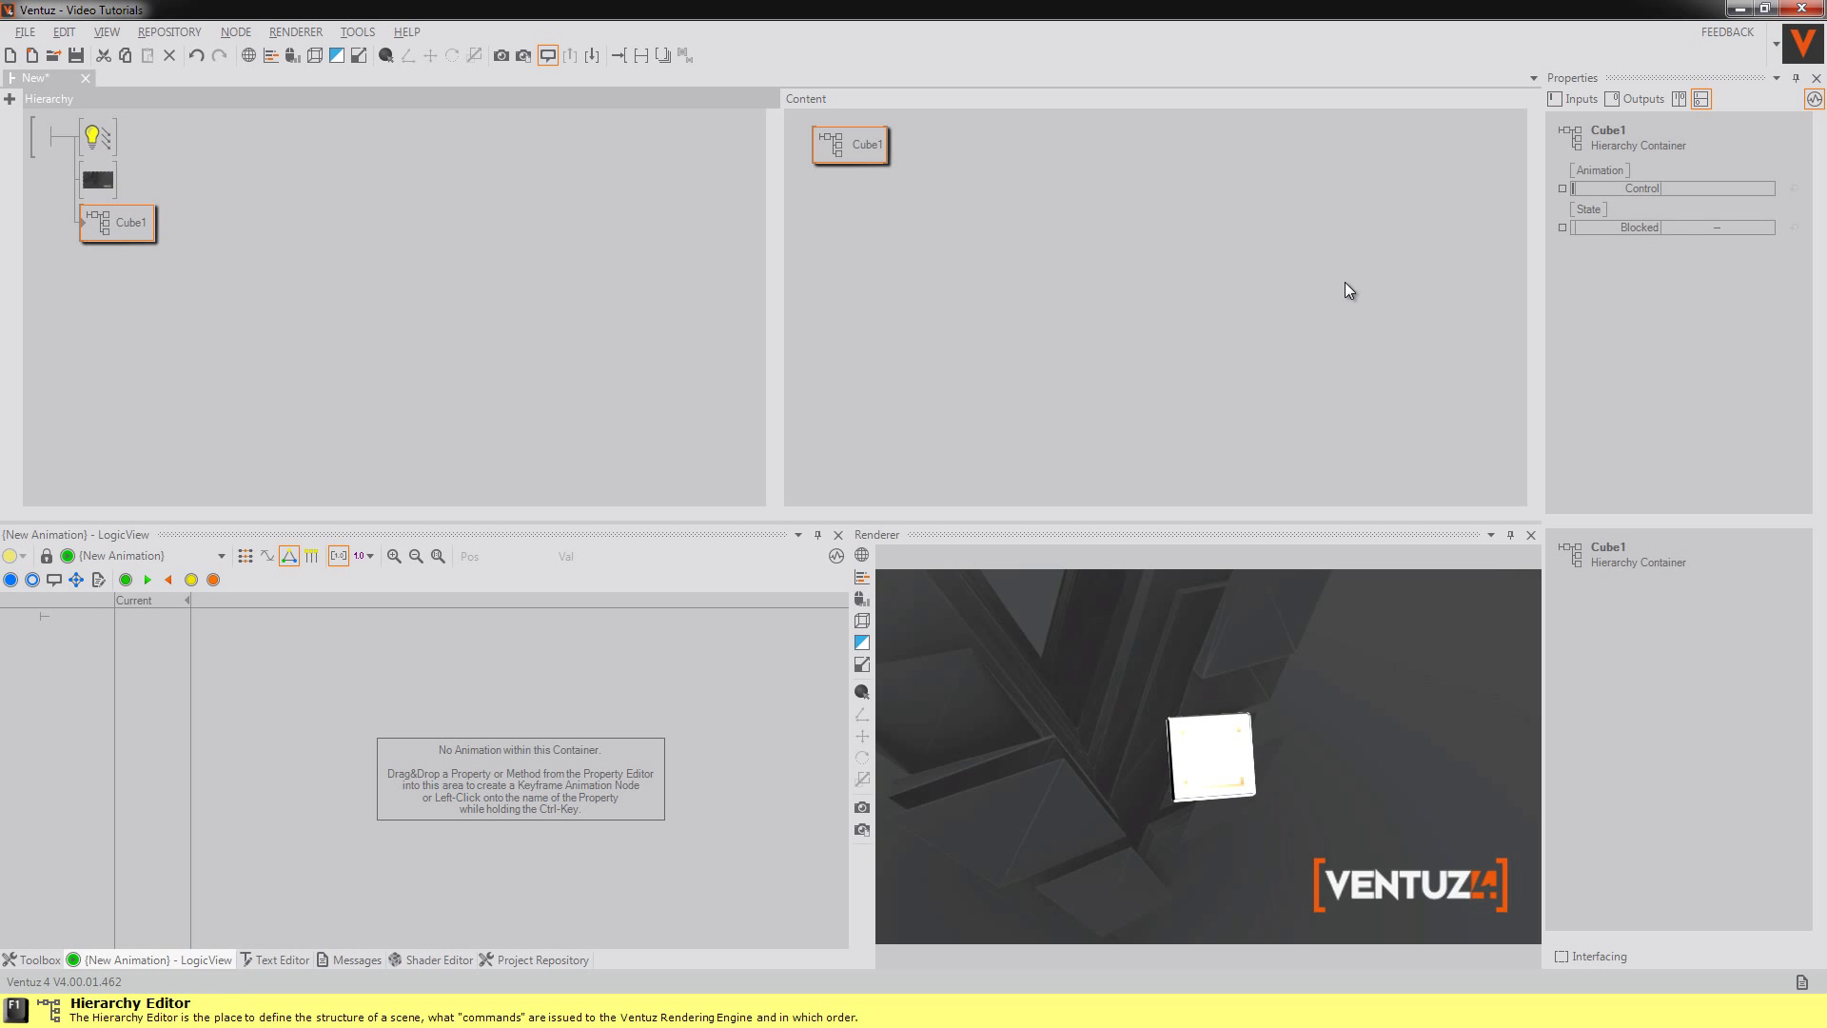
{"action": "left_click", "coordinate": [265, 370]}
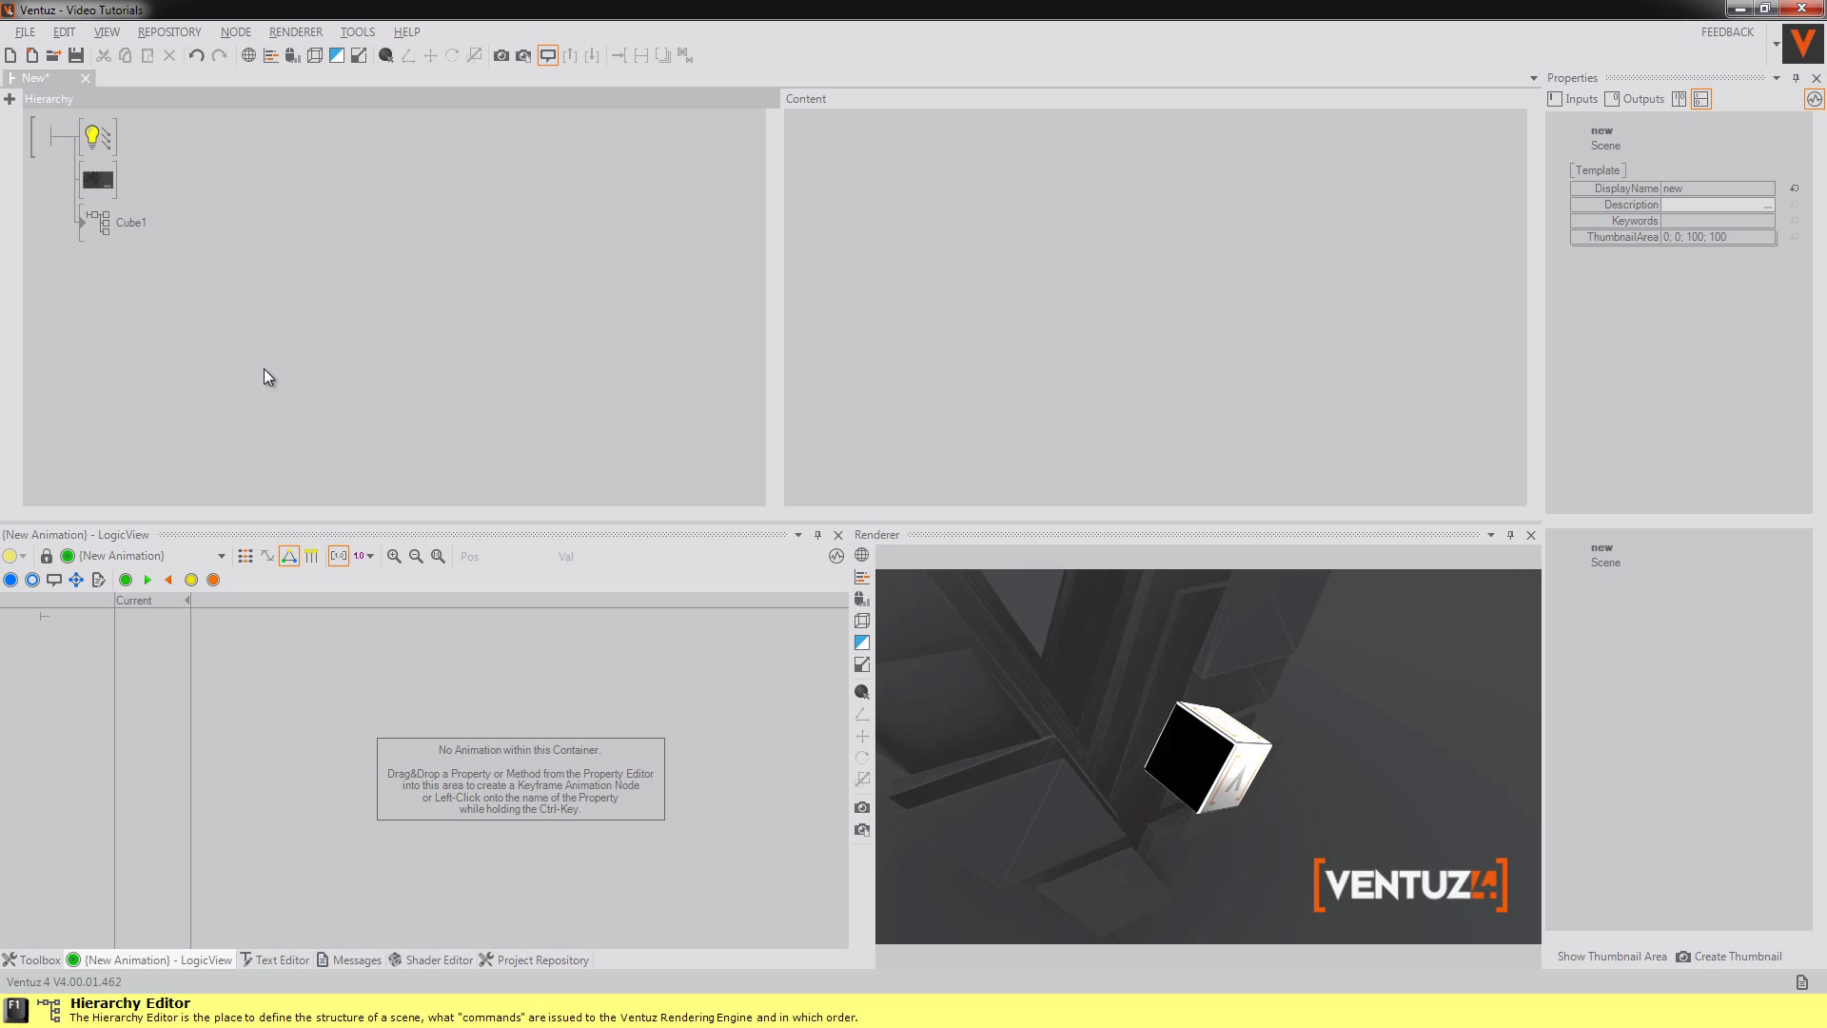
Replicate Cube1 with 4 instances to create Cube2 through Cube5
{"action": "right_click_drag", "start_coordinate": [108, 246], "coordinate": [108, 250]}
{"action": "left_click", "coordinate": [154, 322]}
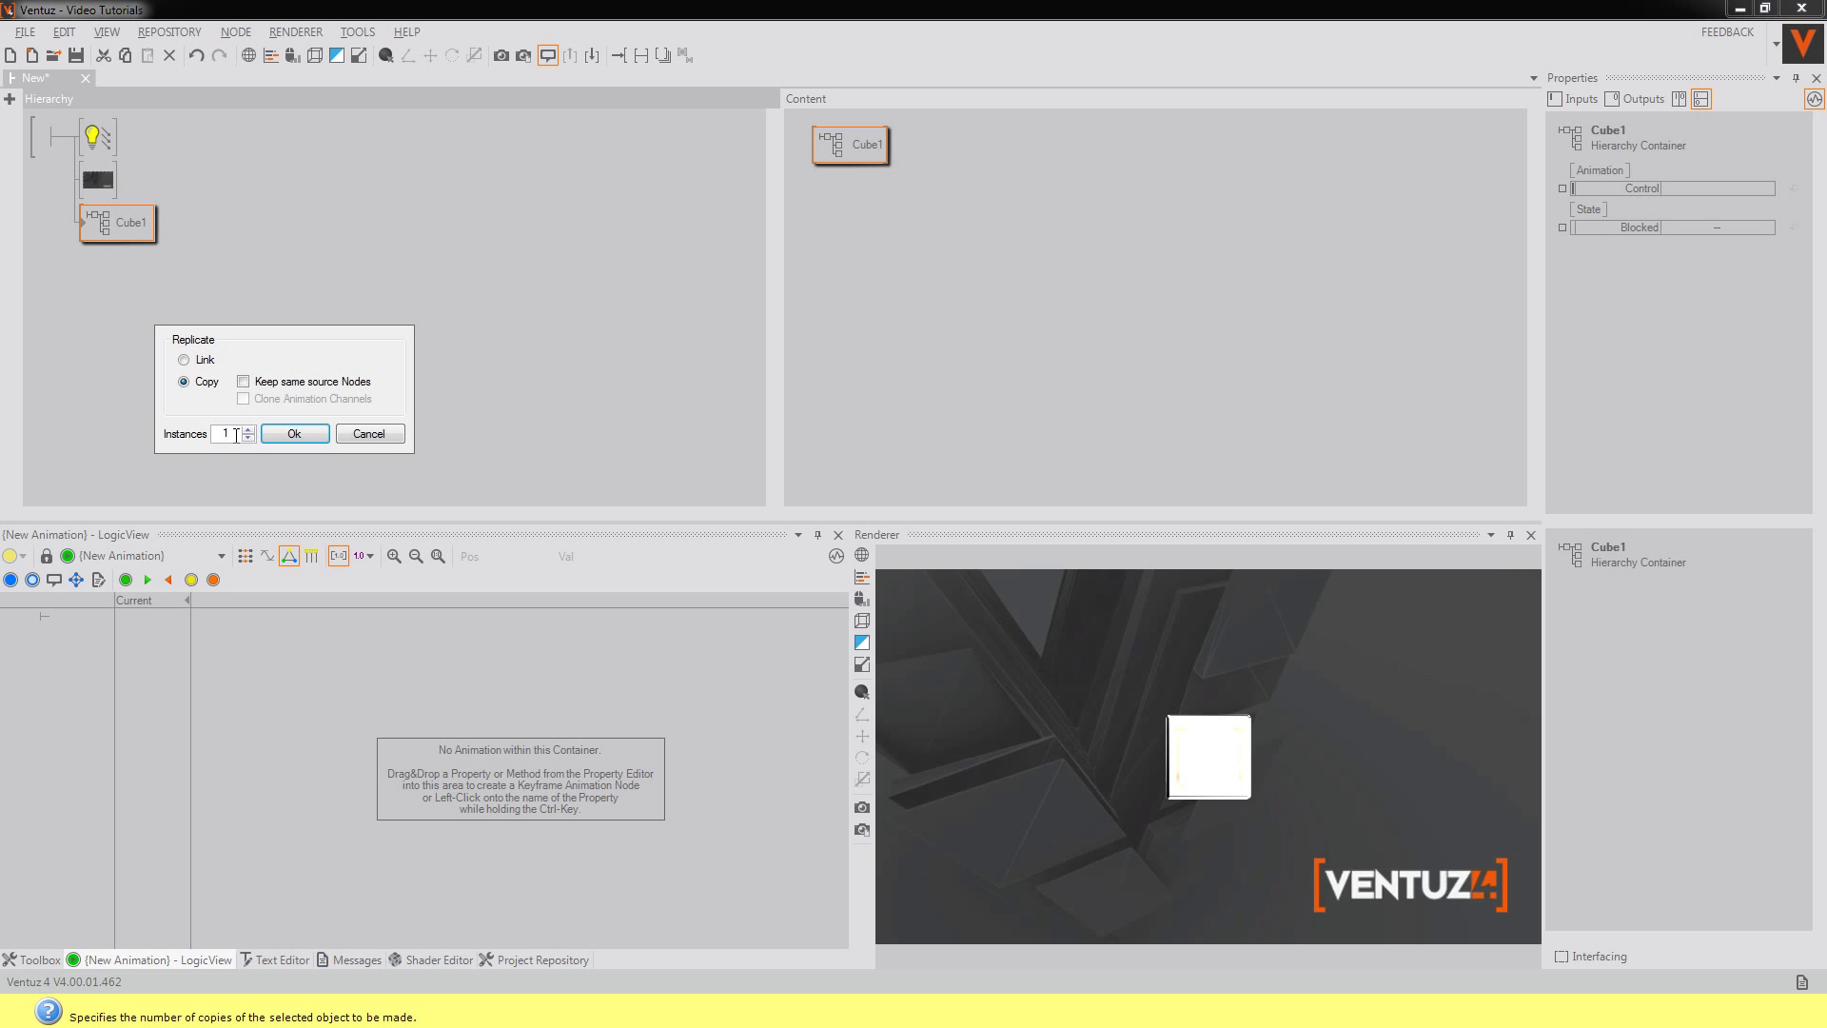
{"action": "type", "text": "4"}
{"action": "left_click", "coordinate": [306, 430]}
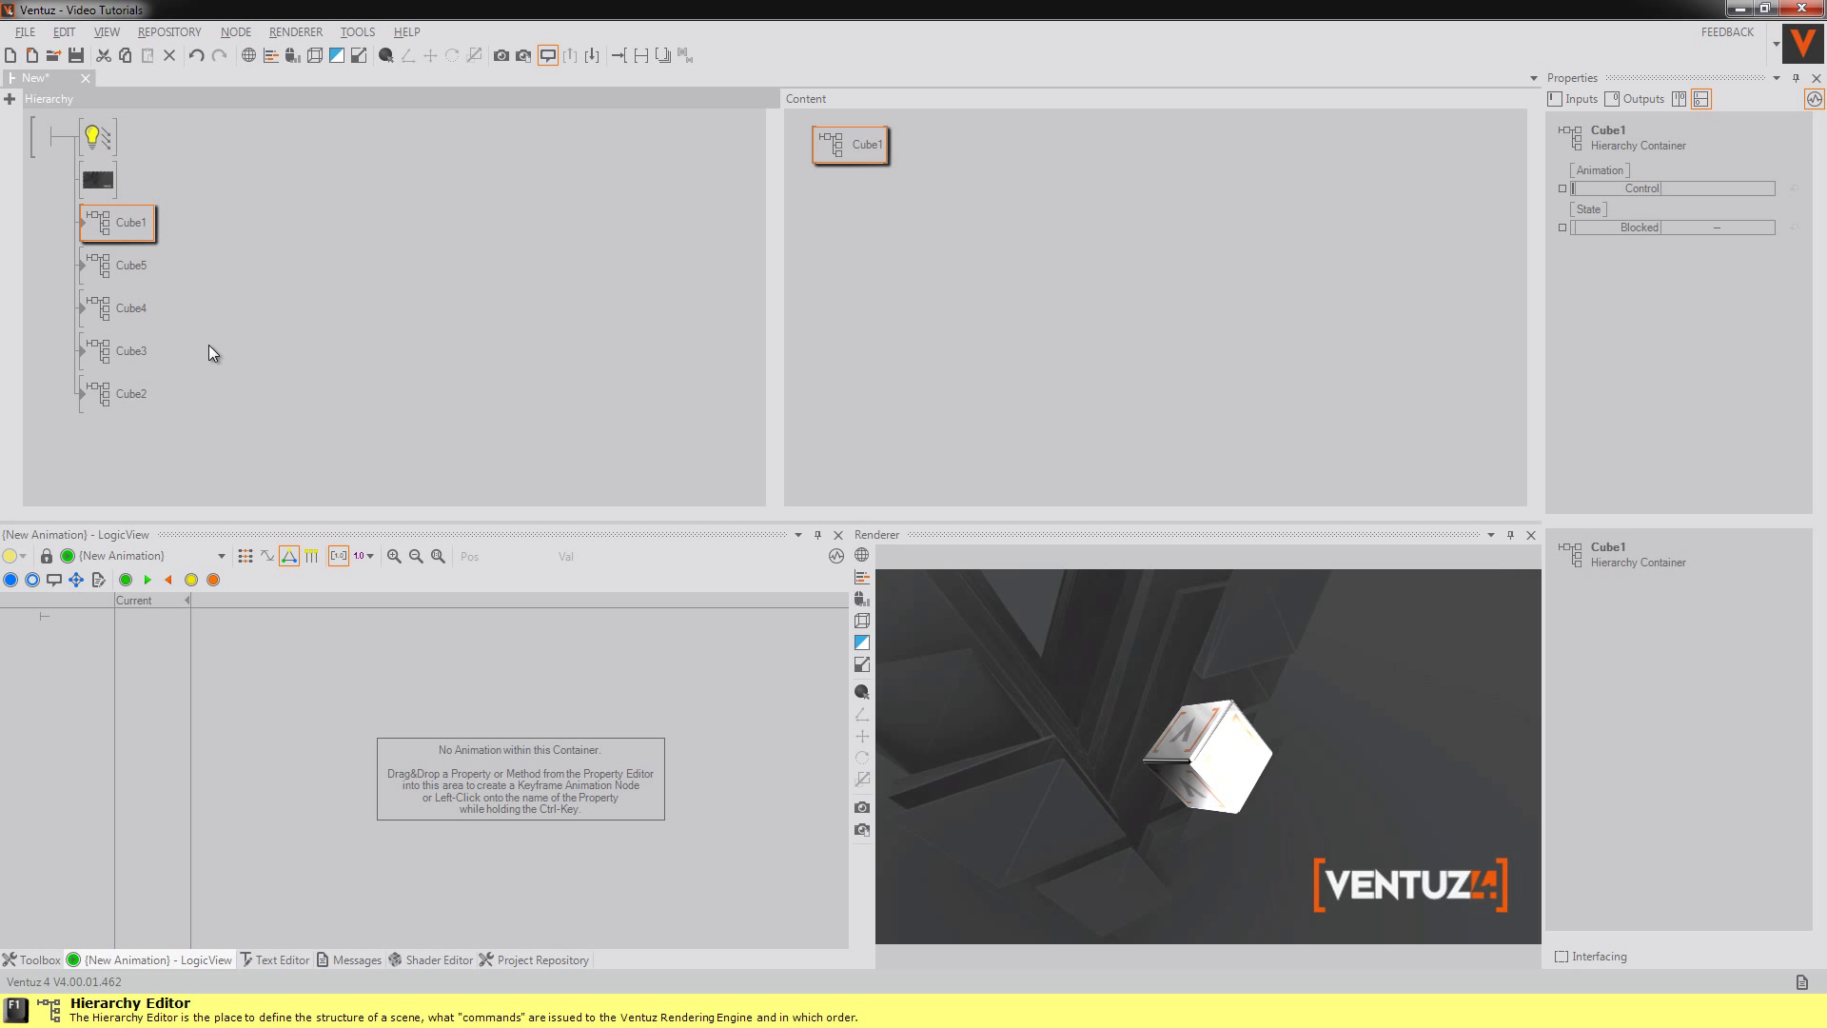
Create Animation1 bound to Cube1's Control
{"action": "left_click", "coordinate": [240, 286]}
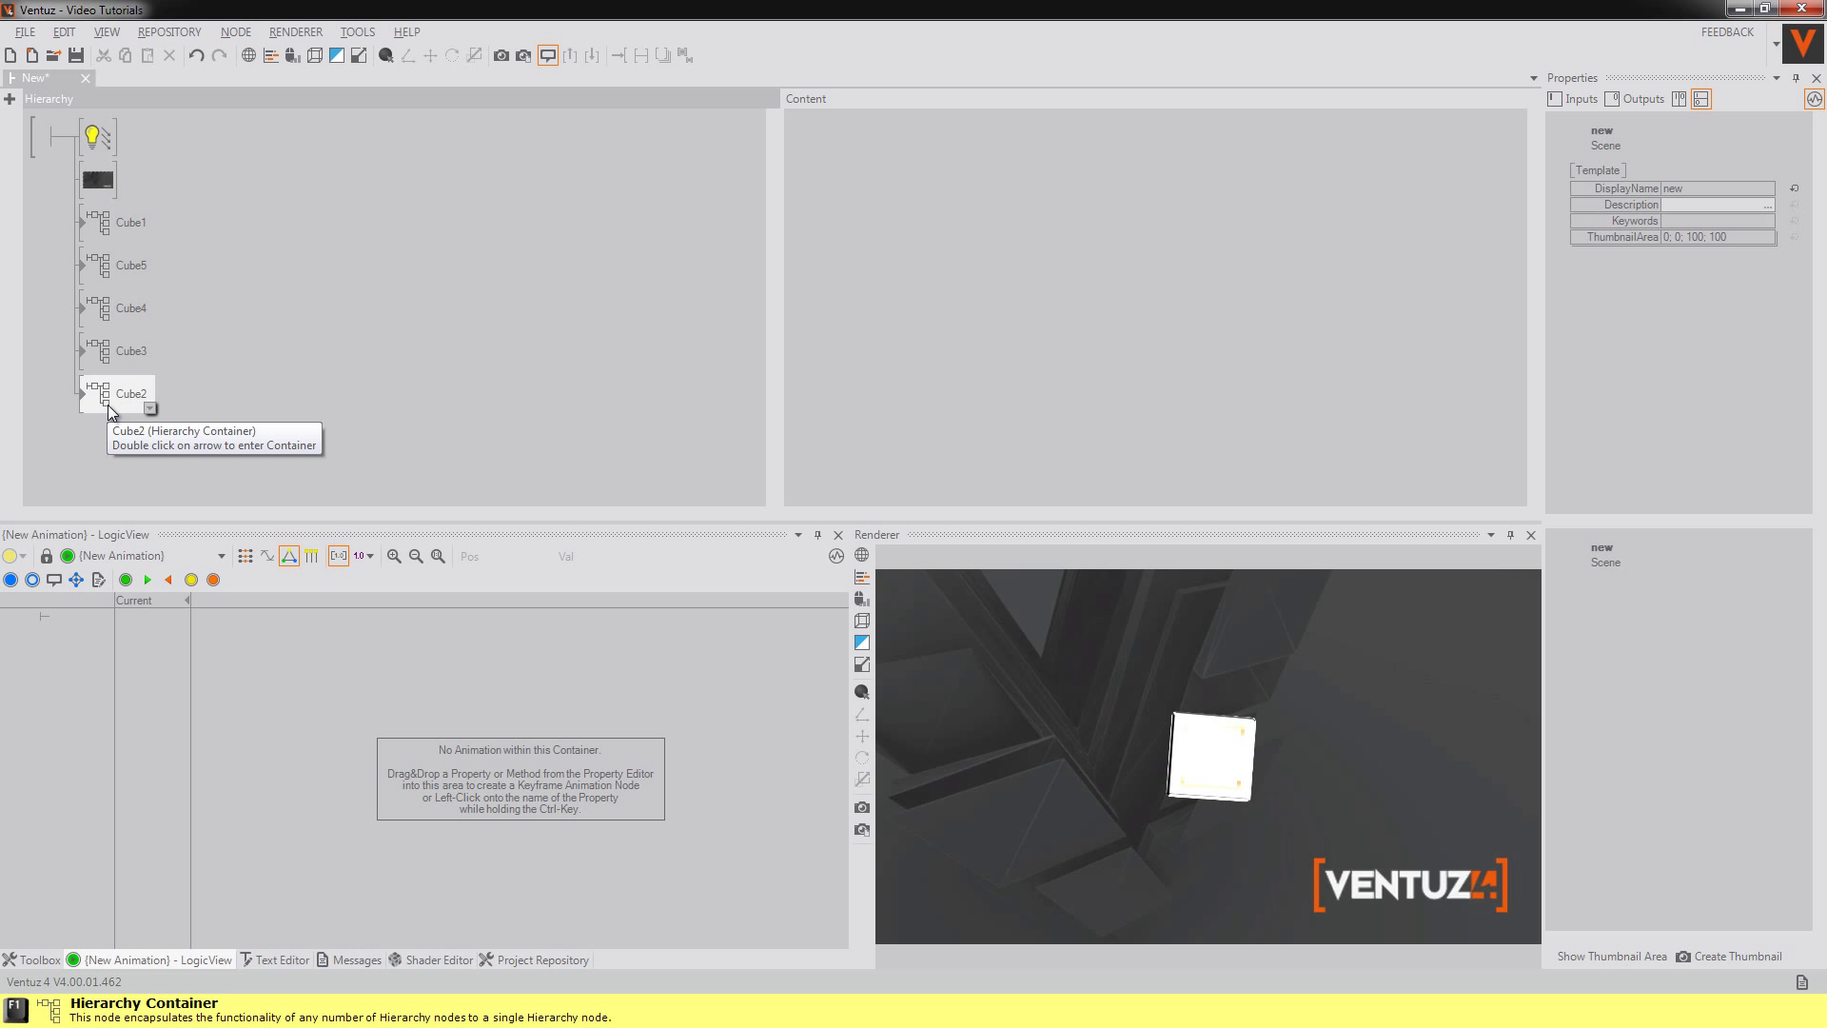
{"action": "left_click", "coordinate": [134, 229]}
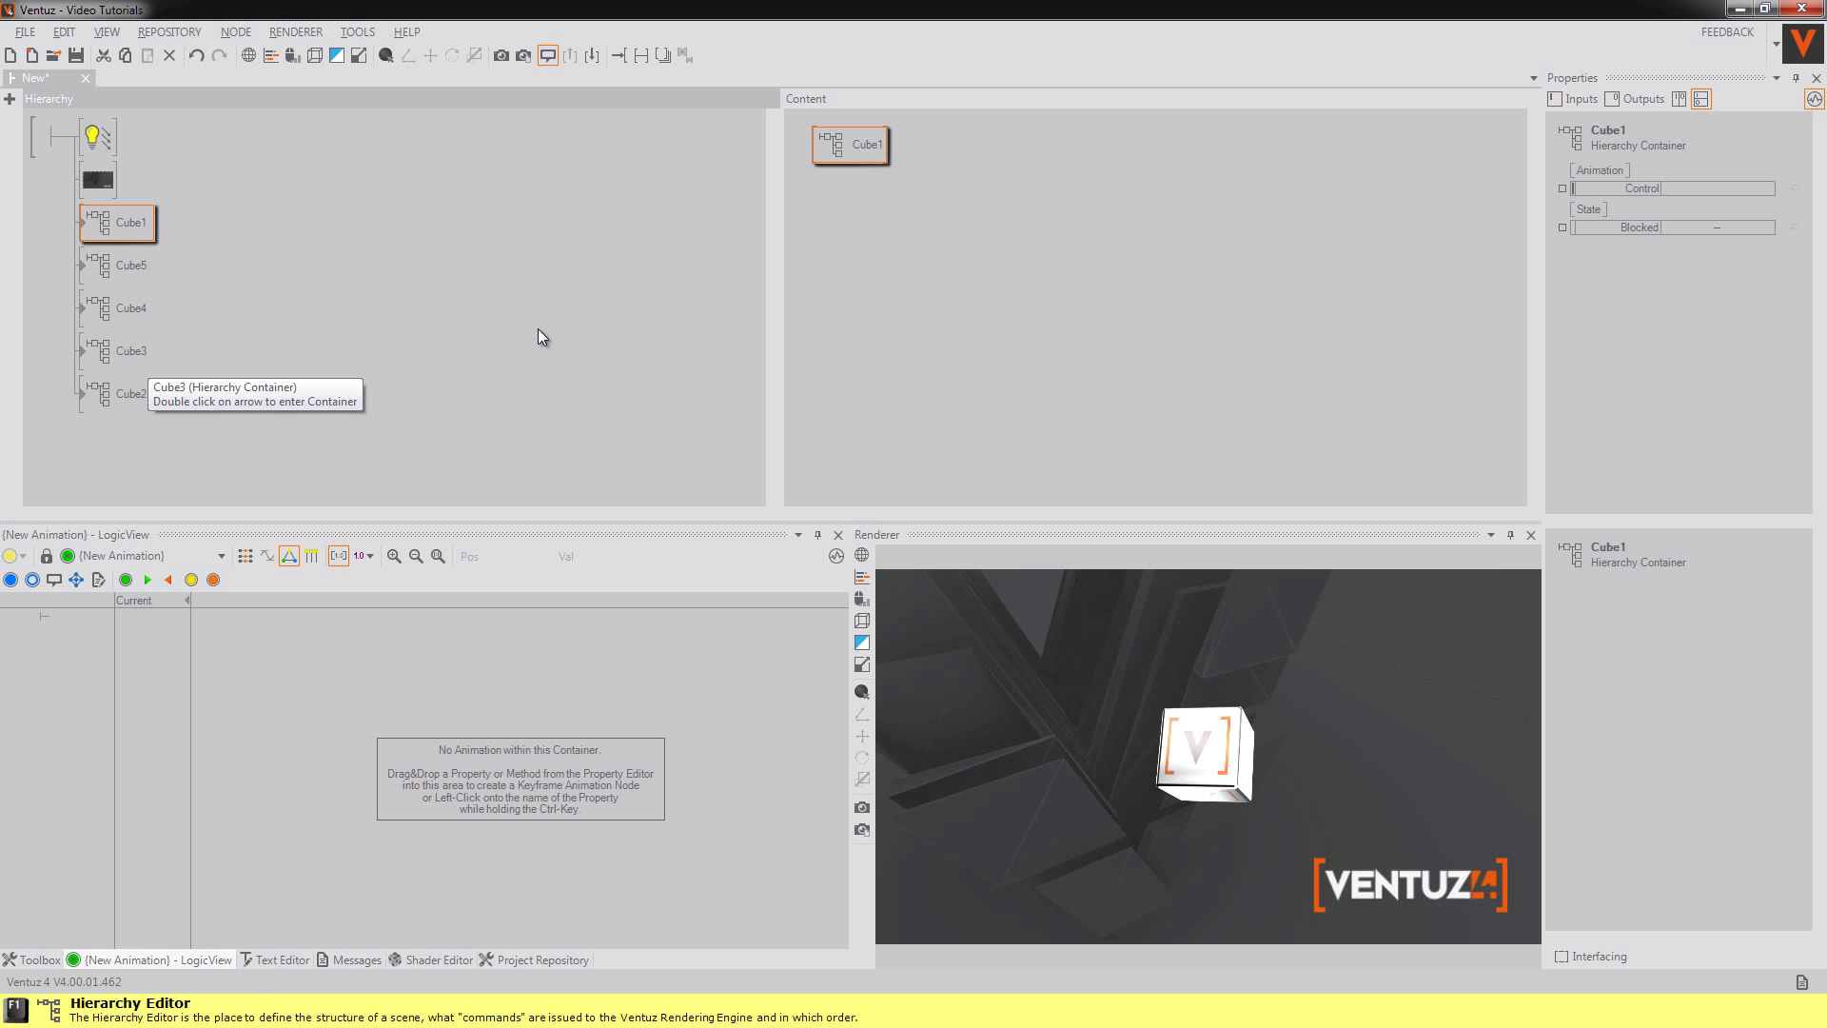
{"action": "left_click", "coordinate": [1634, 190]}
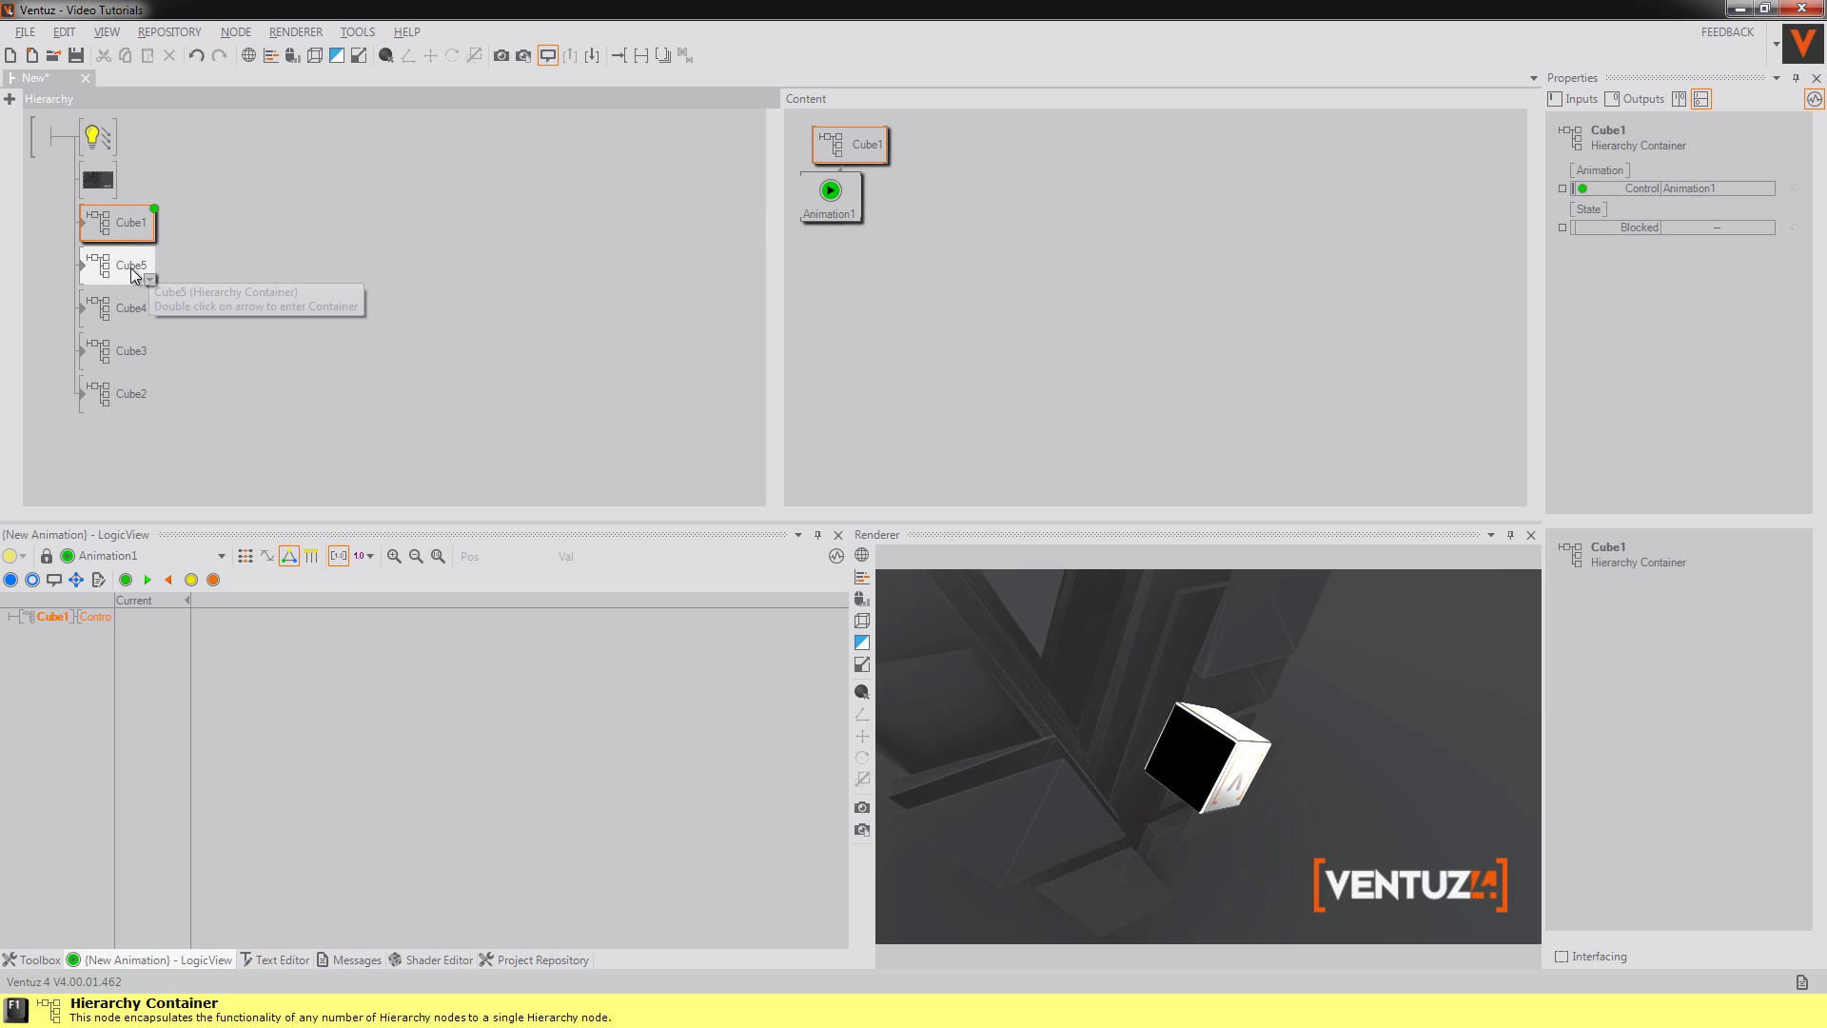
Bind Cube2–Cube5's Control to Animation1 and show its state diagram
{"action": "left_click", "coordinate": [114, 306]}
{"action": "left_click", "coordinate": [112, 357]}
{"action": "left_click", "coordinate": [131, 399]}
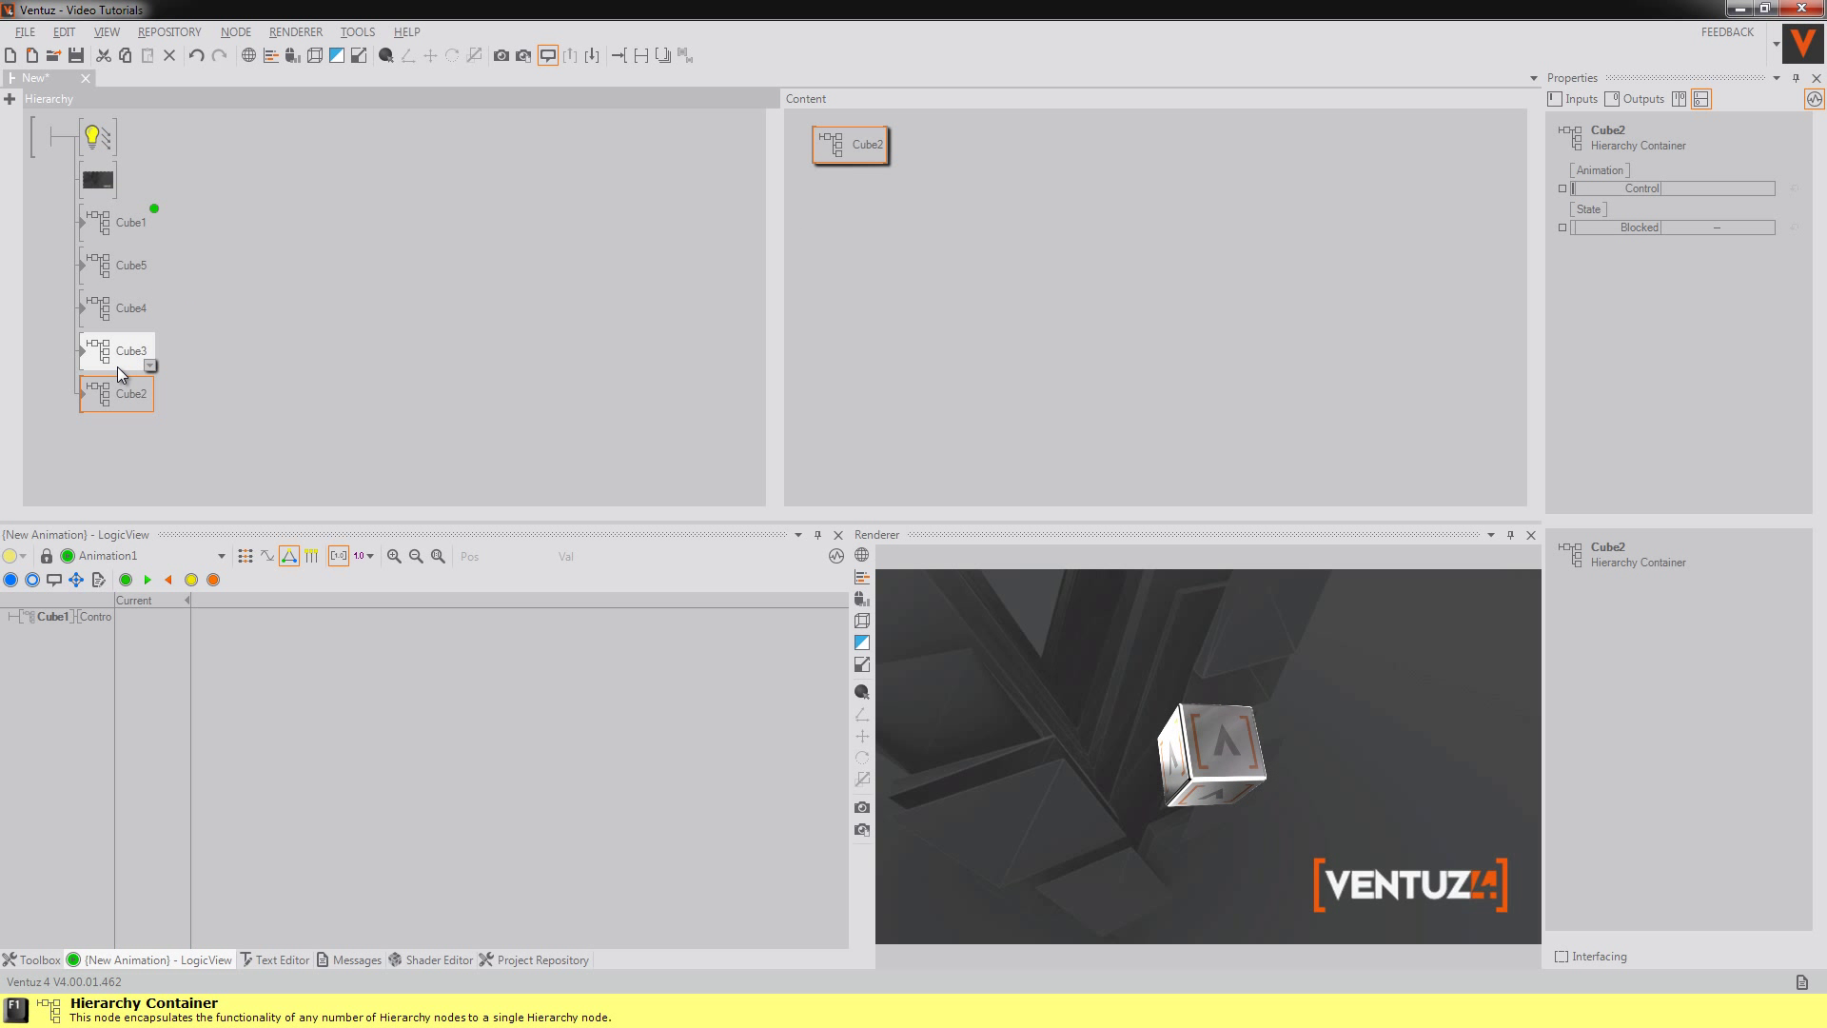
{"action": "left_click_drag", "start_coordinate": [124, 423], "coordinate": [628, 270]}
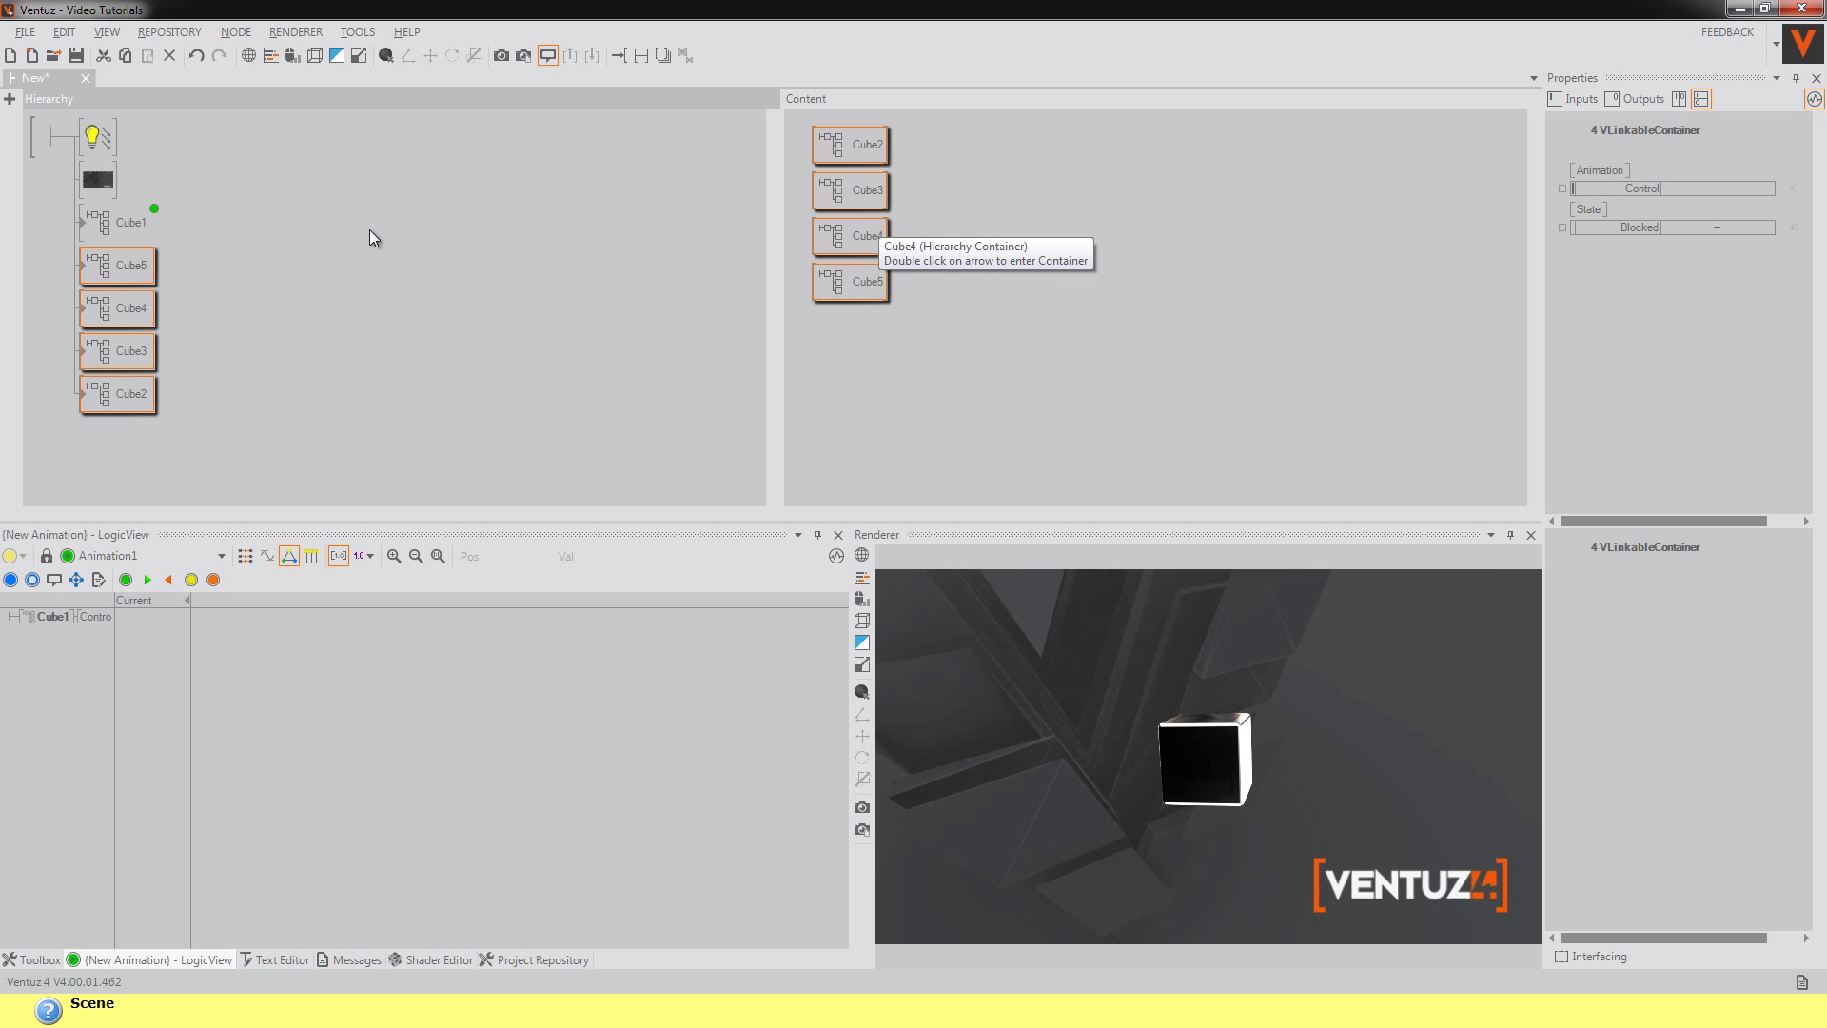
{"action": "left_click", "coordinate": [115, 221], "text": "ctrl"}
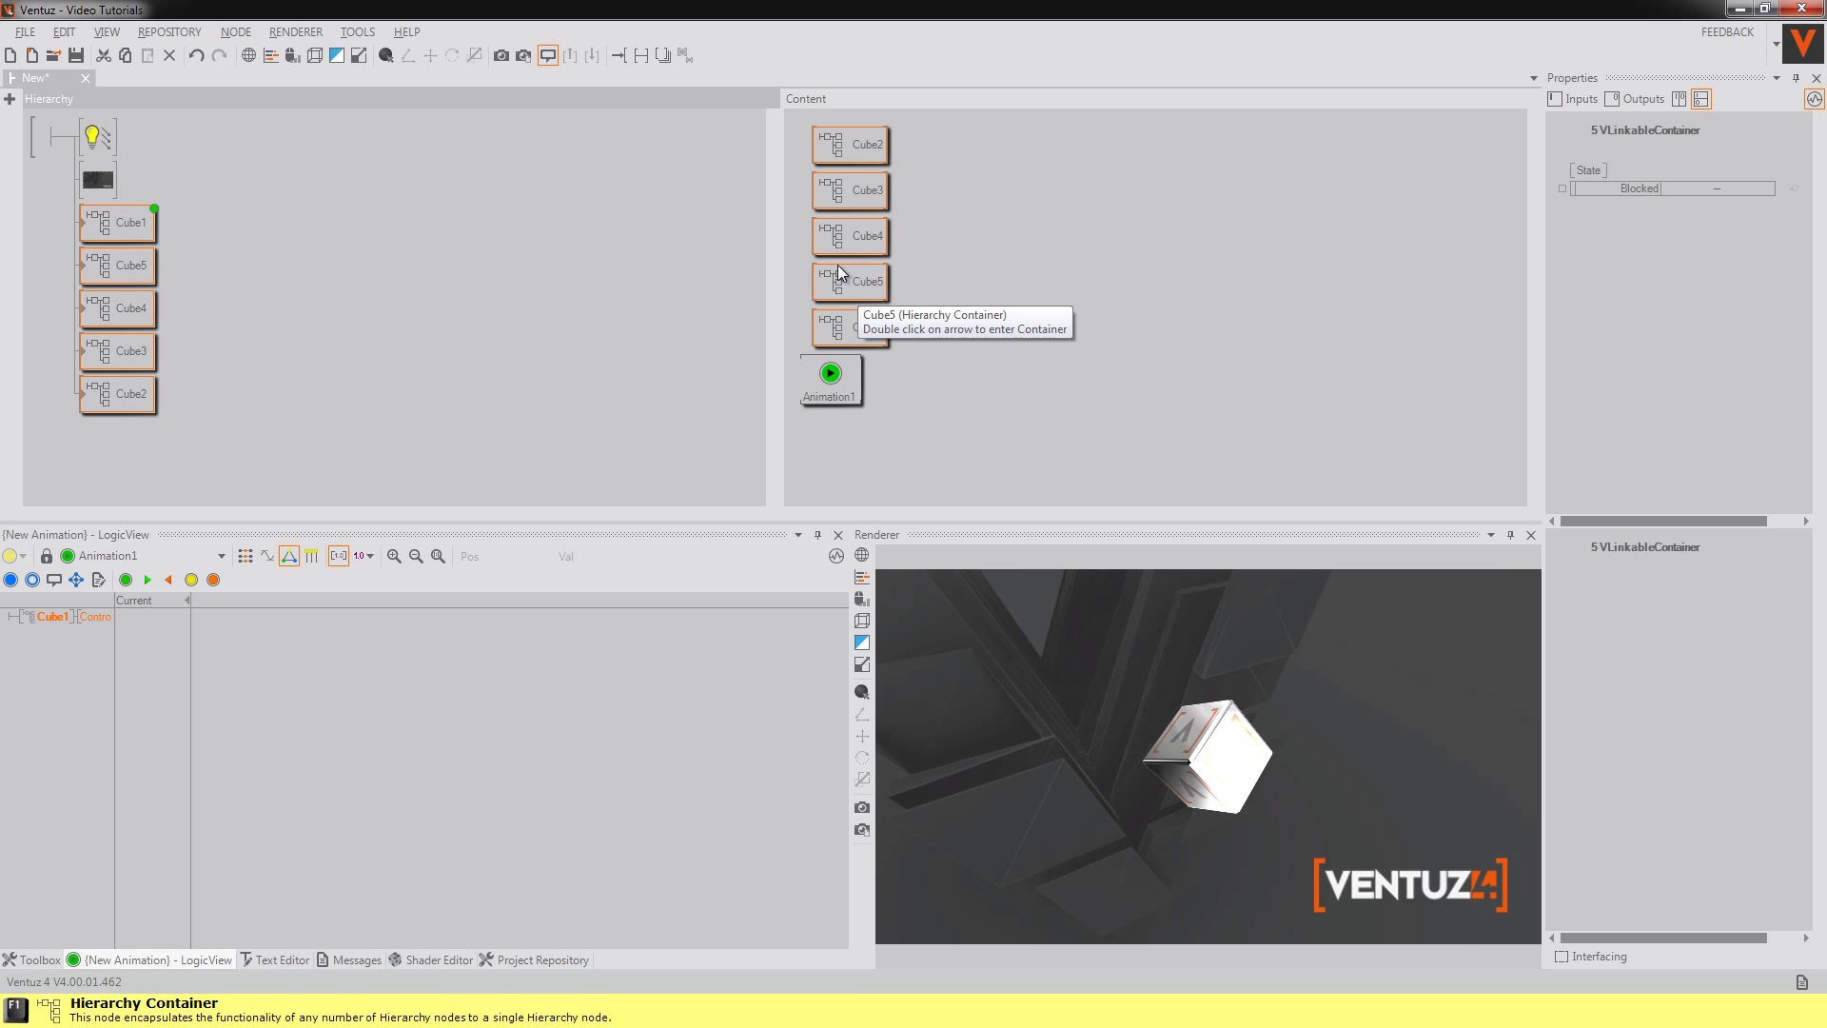
{"action": "left_click", "coordinate": [853, 331]}
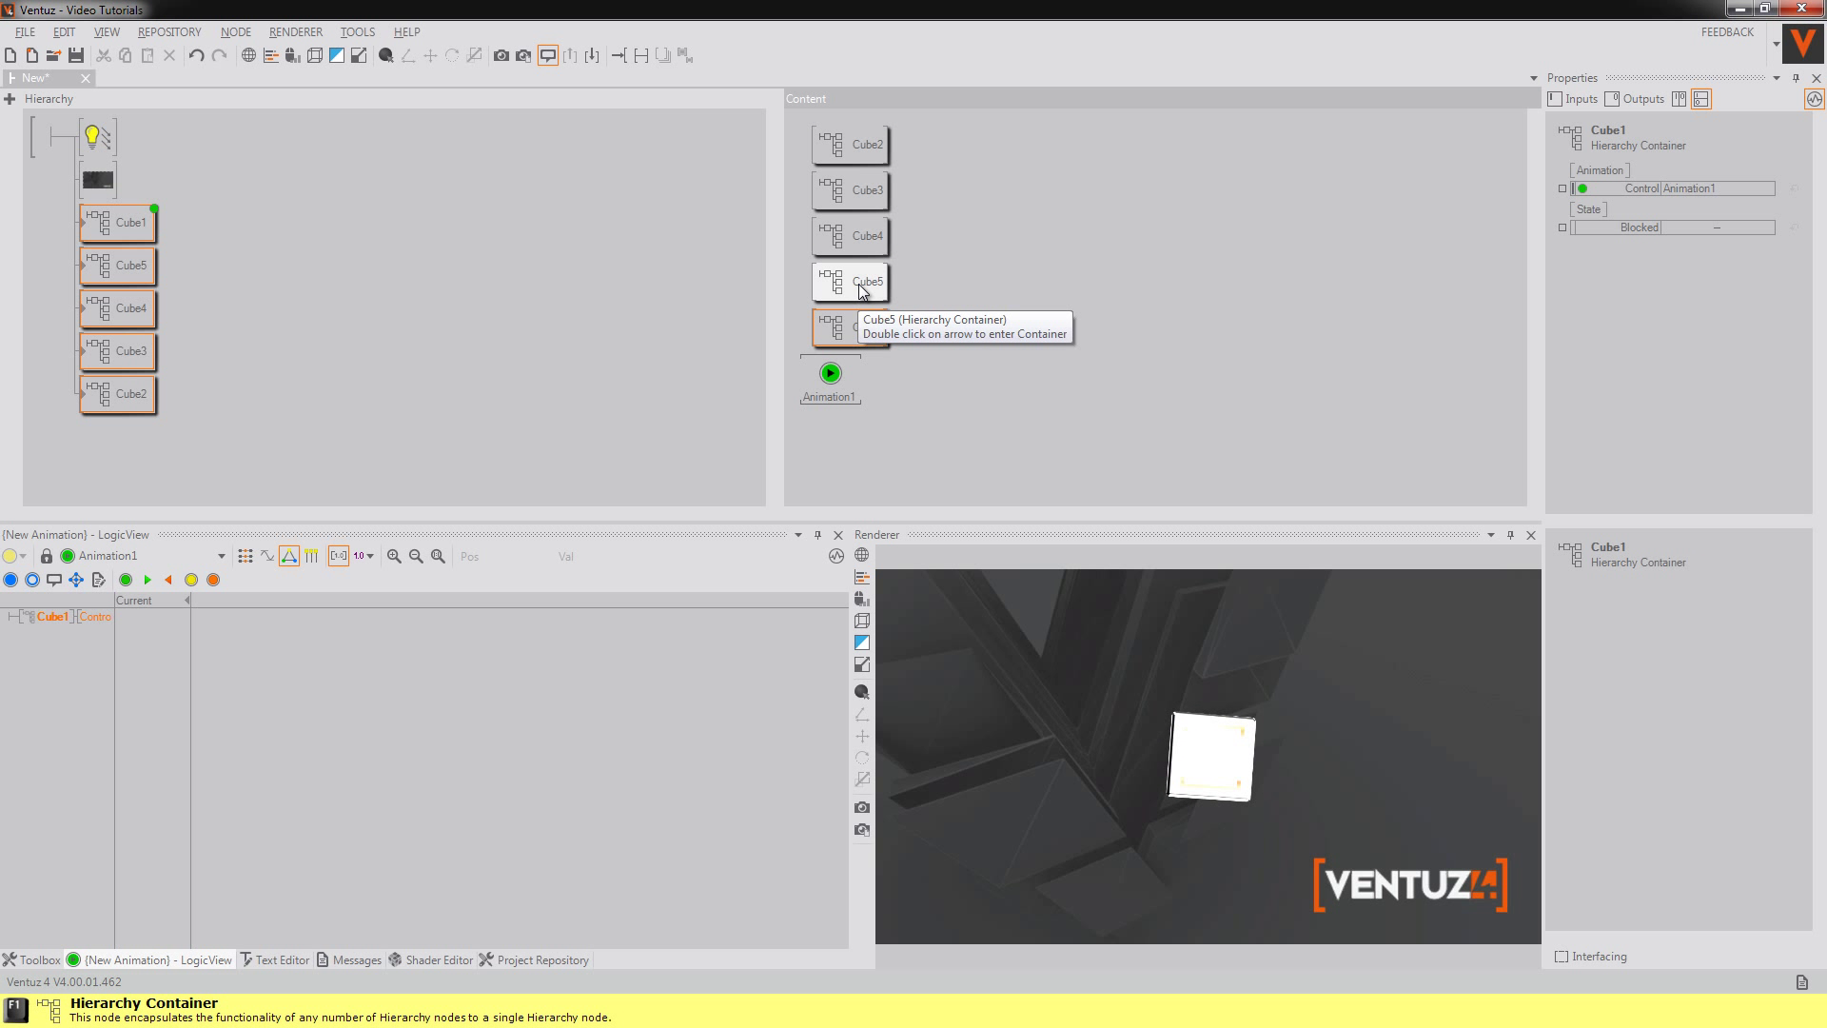
{"action": "left_click", "coordinate": [853, 154], "text": "shift"}
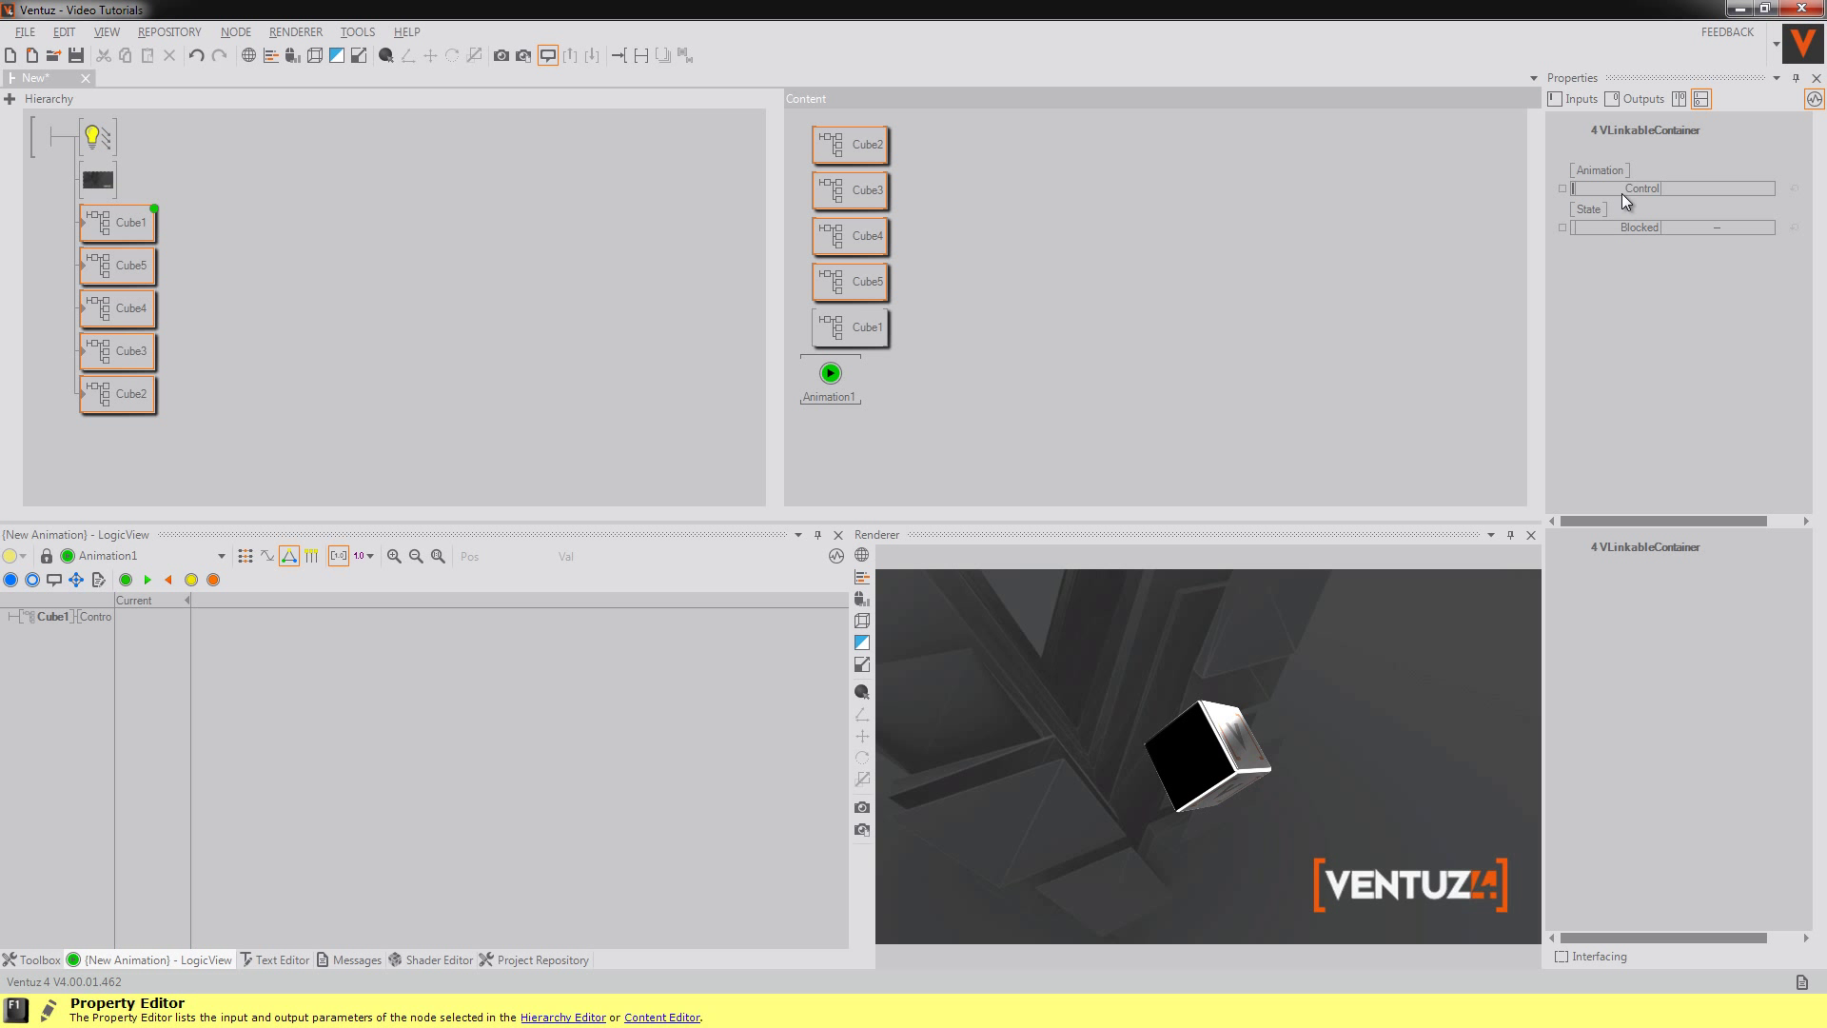
{"action": "left_click_drag", "start_coordinate": [1622, 193], "coordinate": [831, 379]}
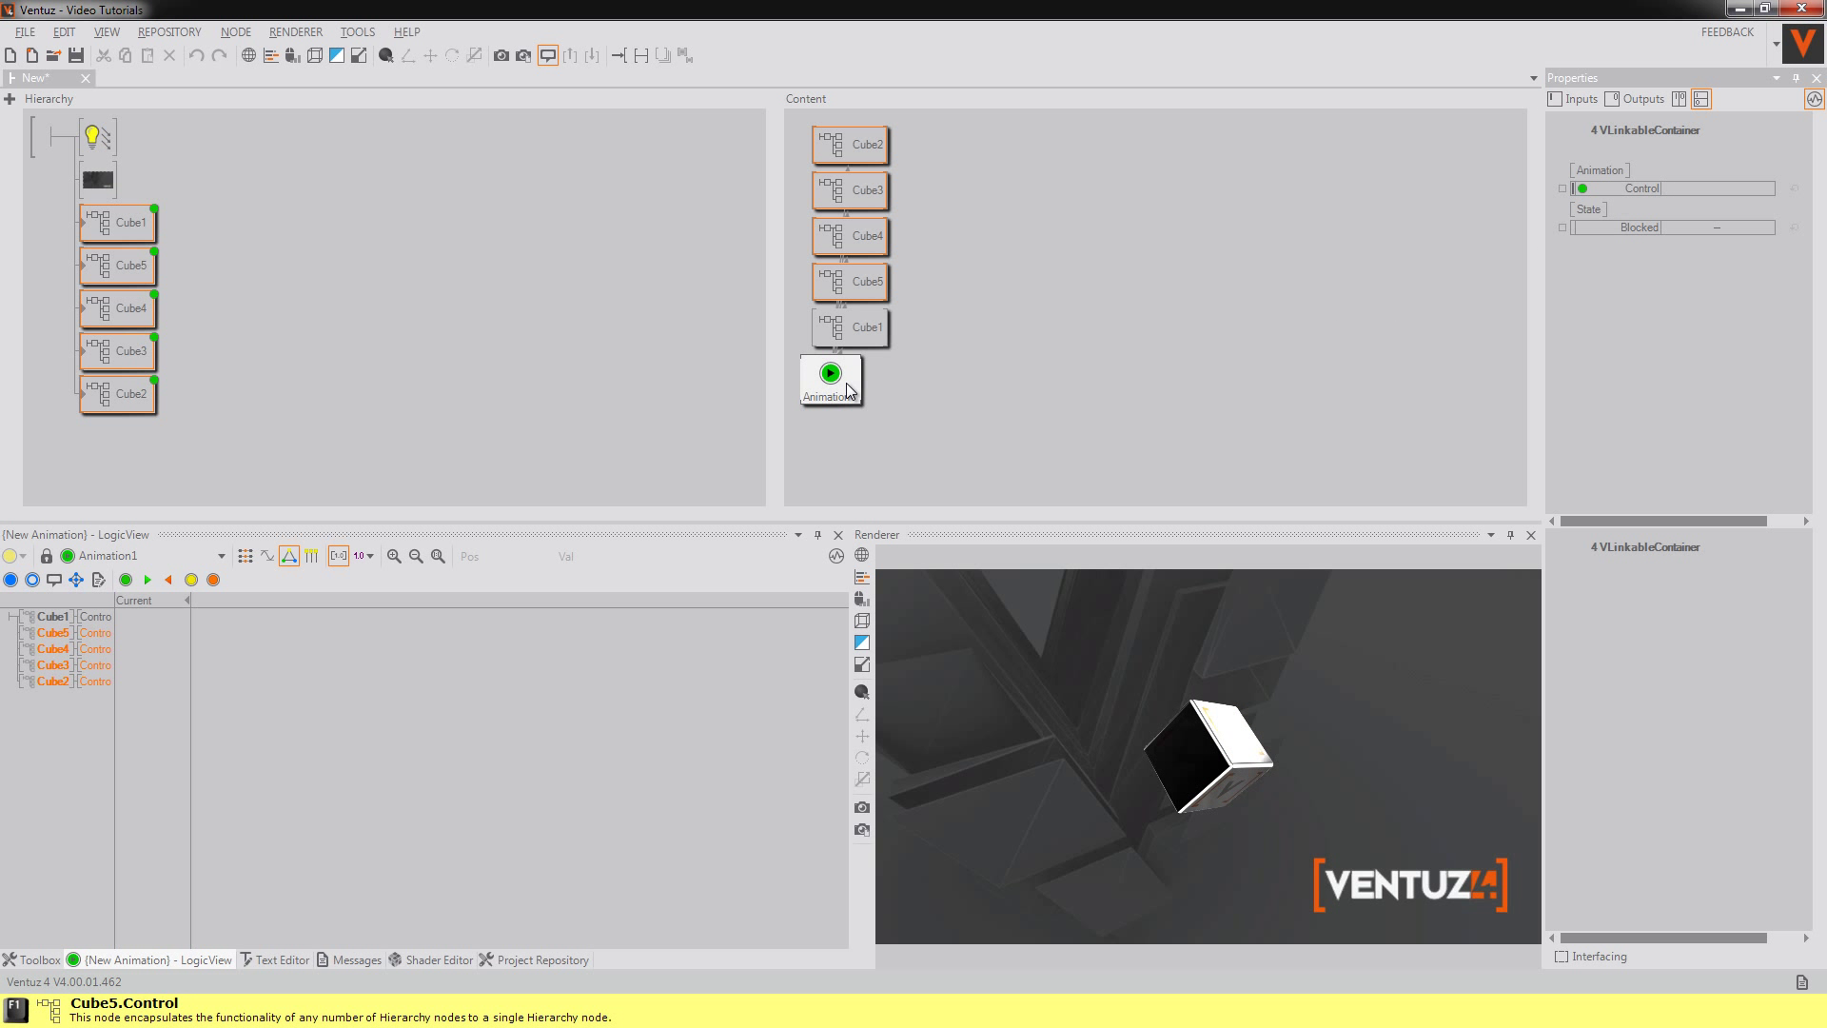
{"action": "left_click", "coordinate": [246, 560]}
{"action": "left_click", "coordinate": [251, 701]}
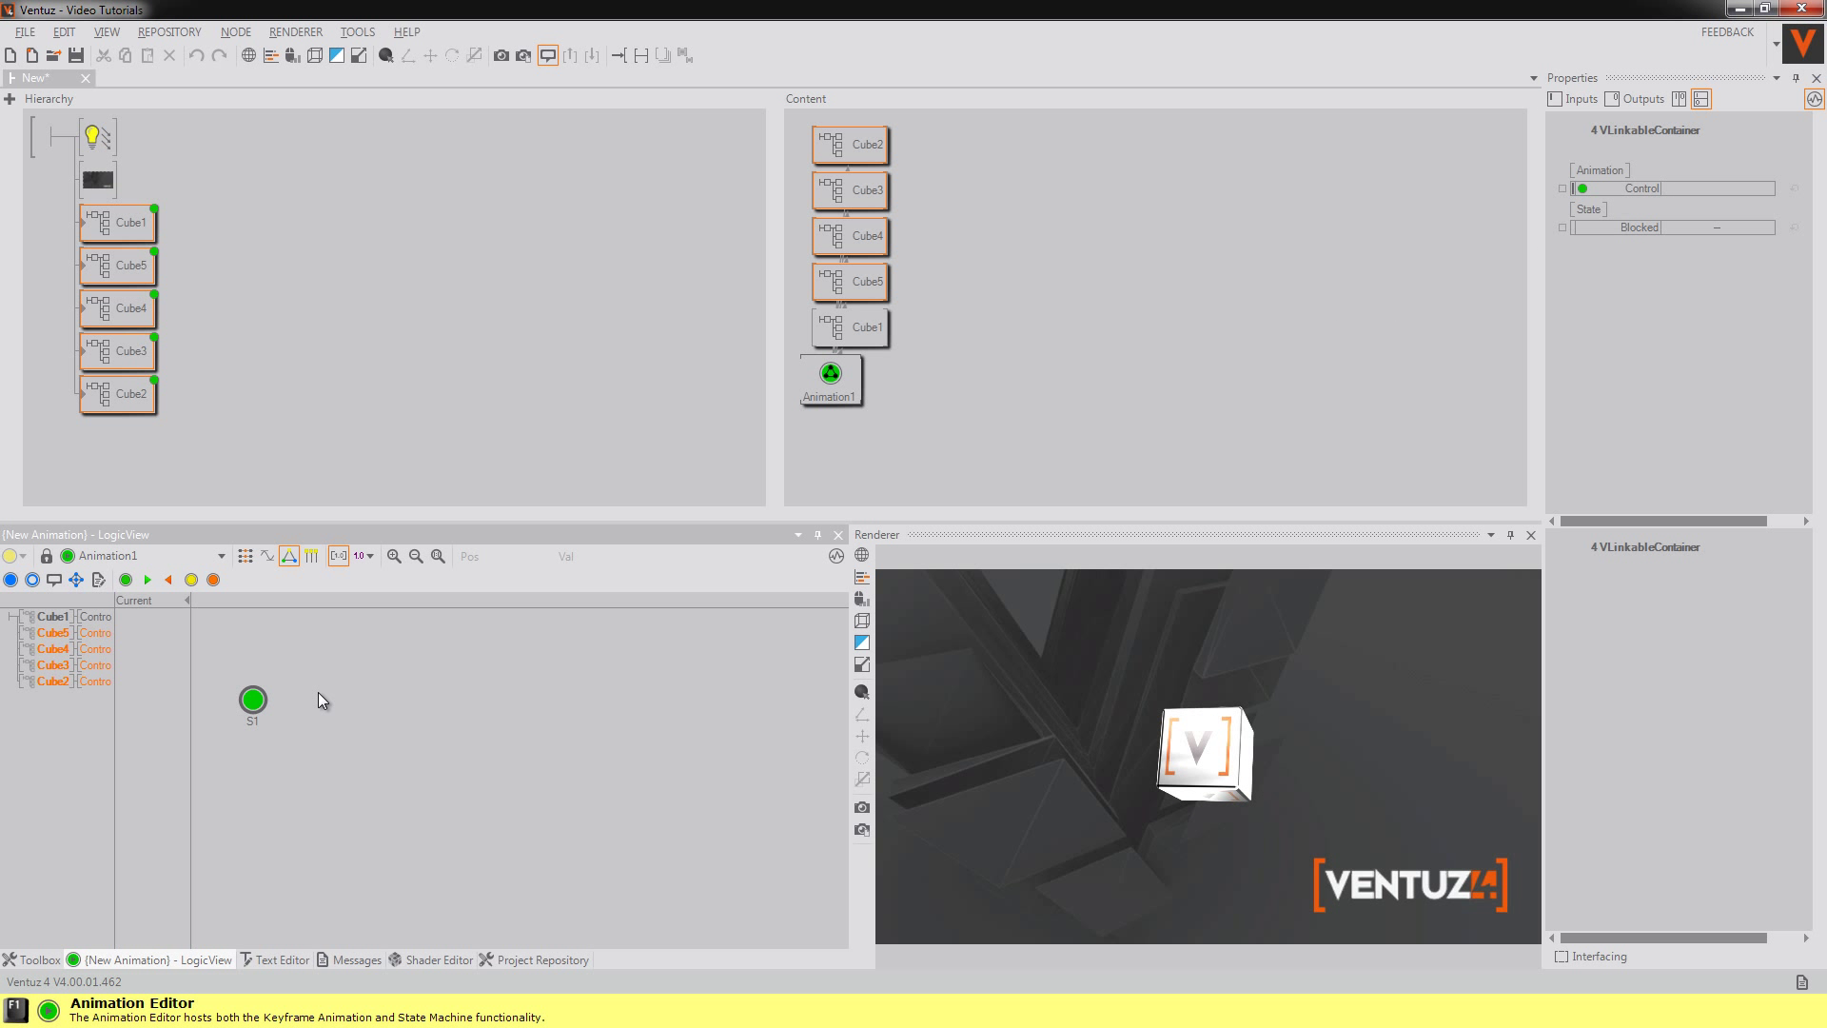
Add state S3, chain S1→S2→S3, then reset to S1 in the timeline view
{"action": "double_click", "coordinate": [375, 701]}
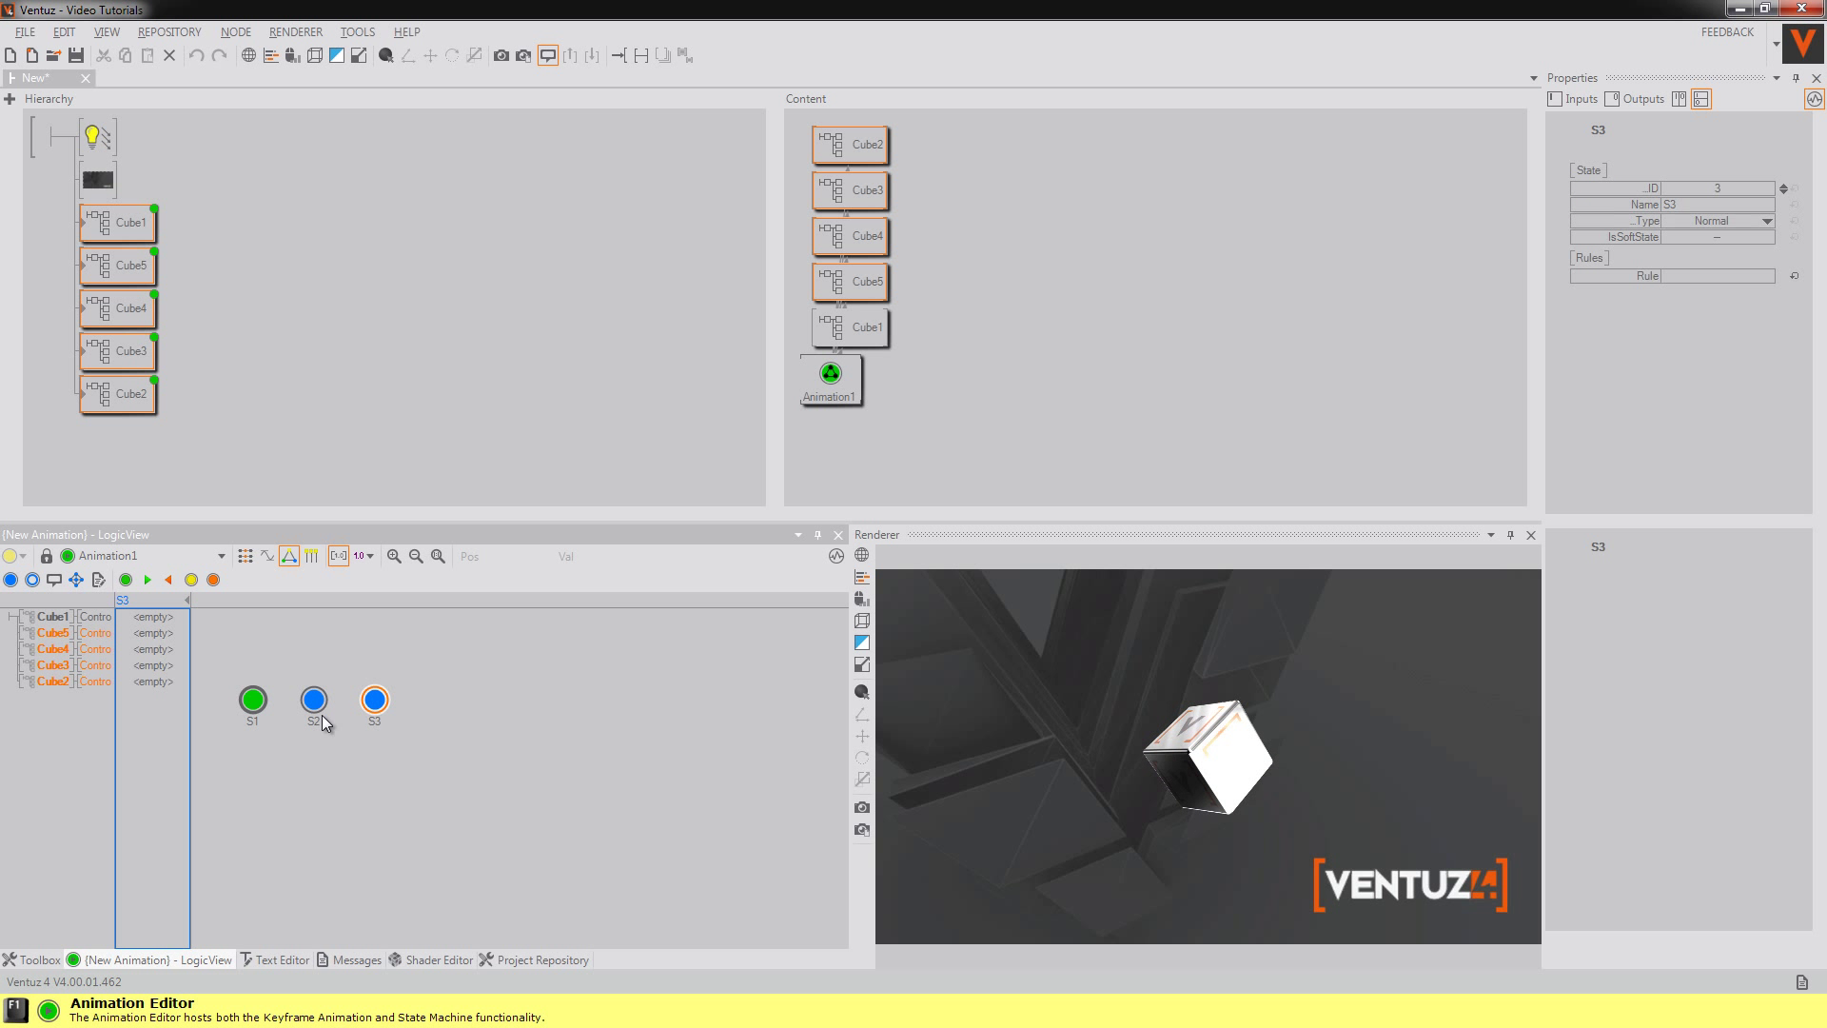
{"action": "left_click_drag", "start_coordinate": [301, 709], "coordinate": [375, 701]}
{"action": "left_click", "coordinate": [240, 554]}
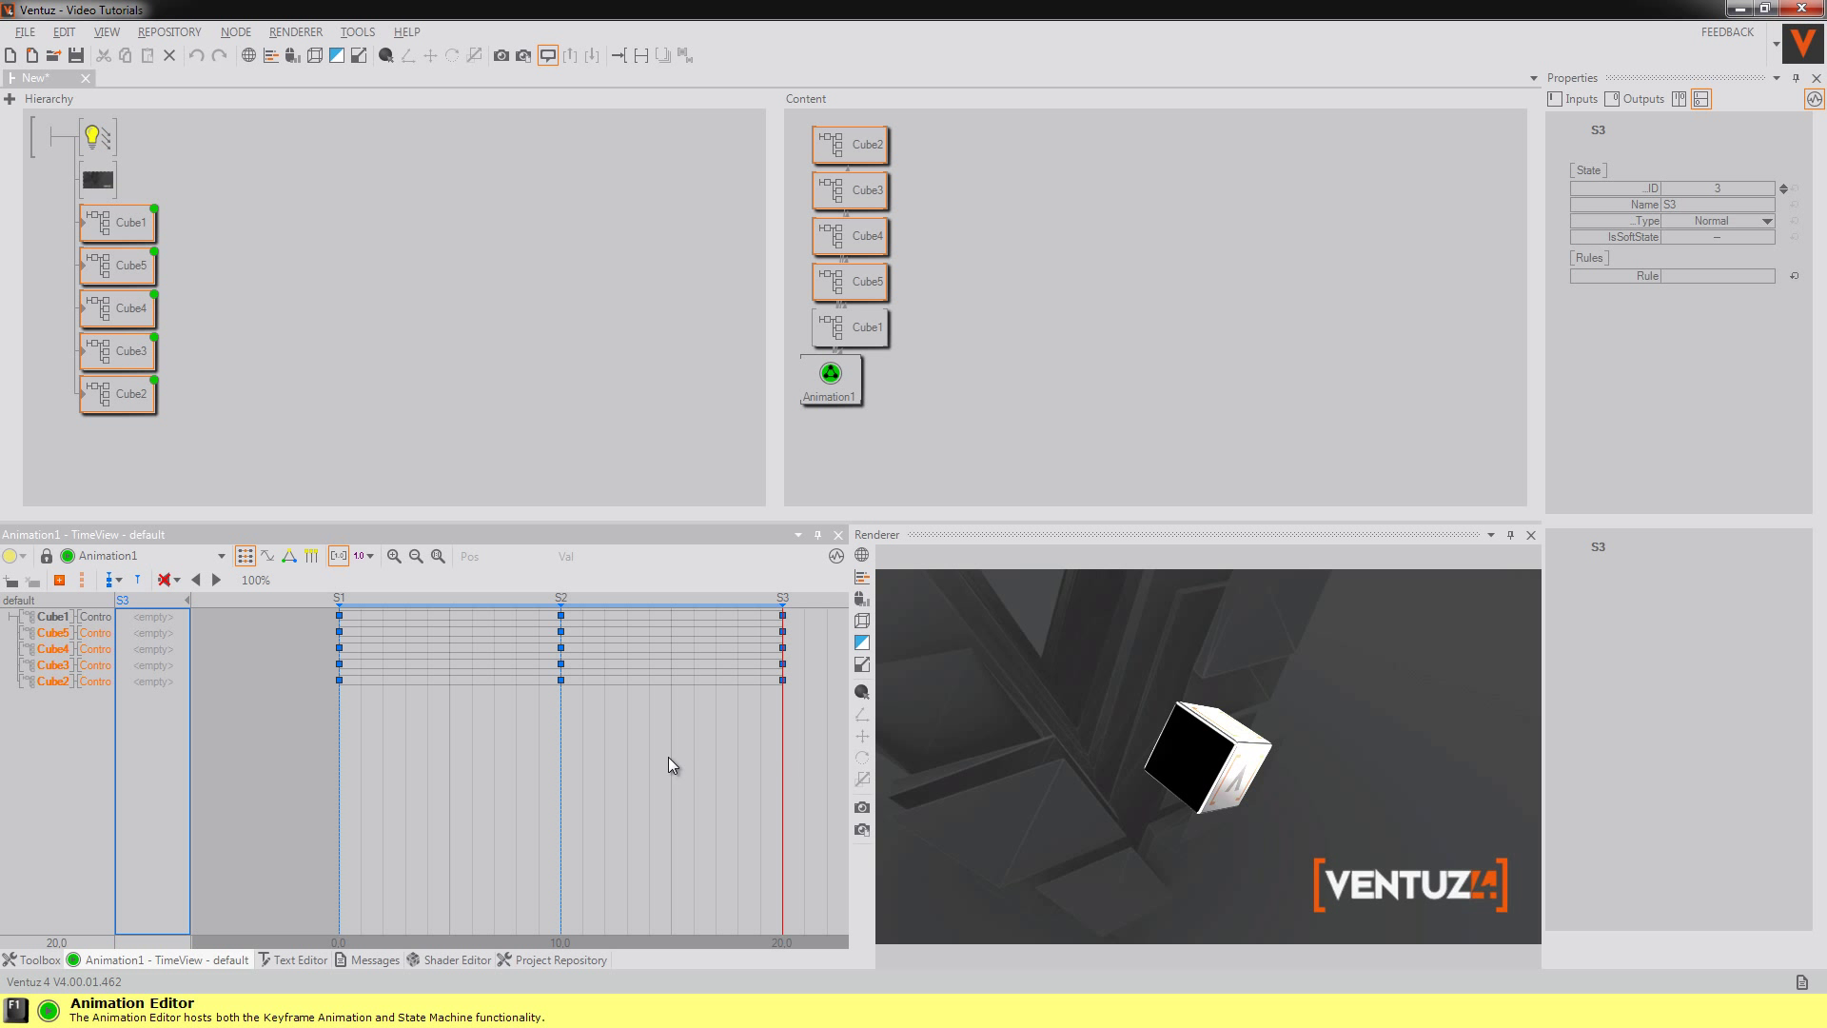
{"action": "left_click", "coordinate": [340, 773]}
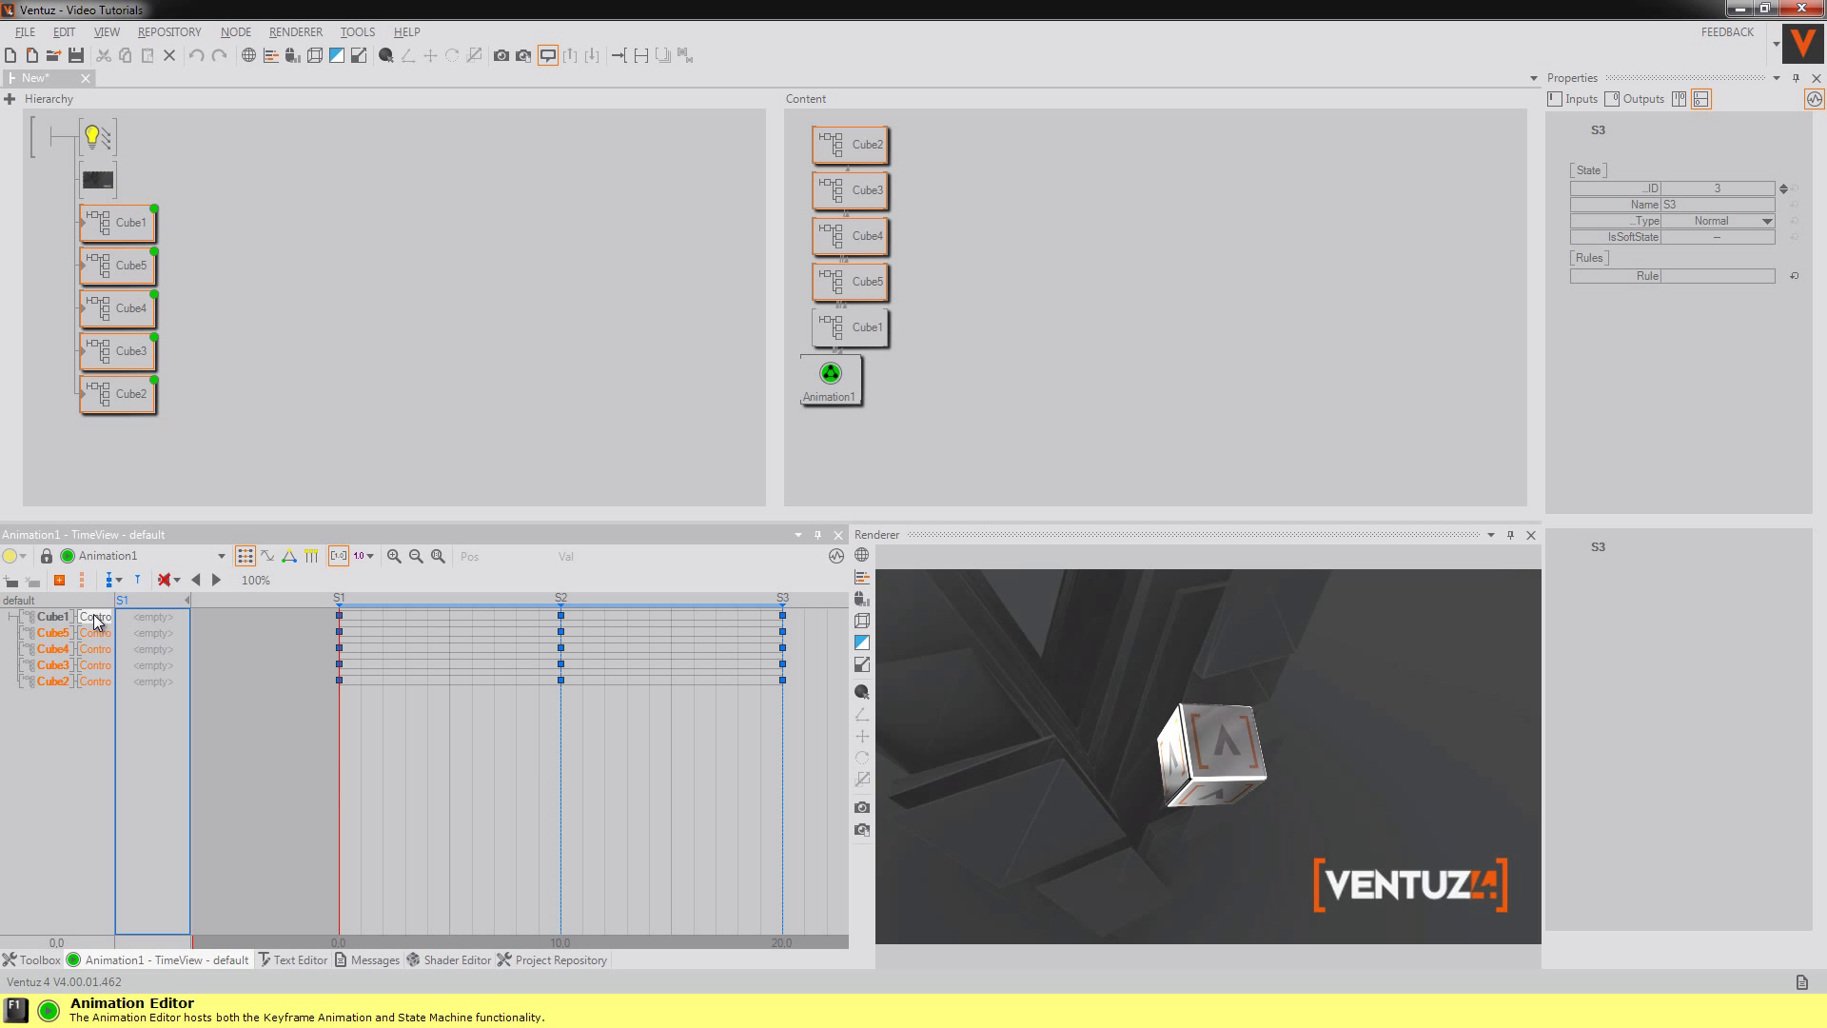
{"action": "left_click_drag", "start_coordinate": [854, 388], "coordinate": [1022, 240]}
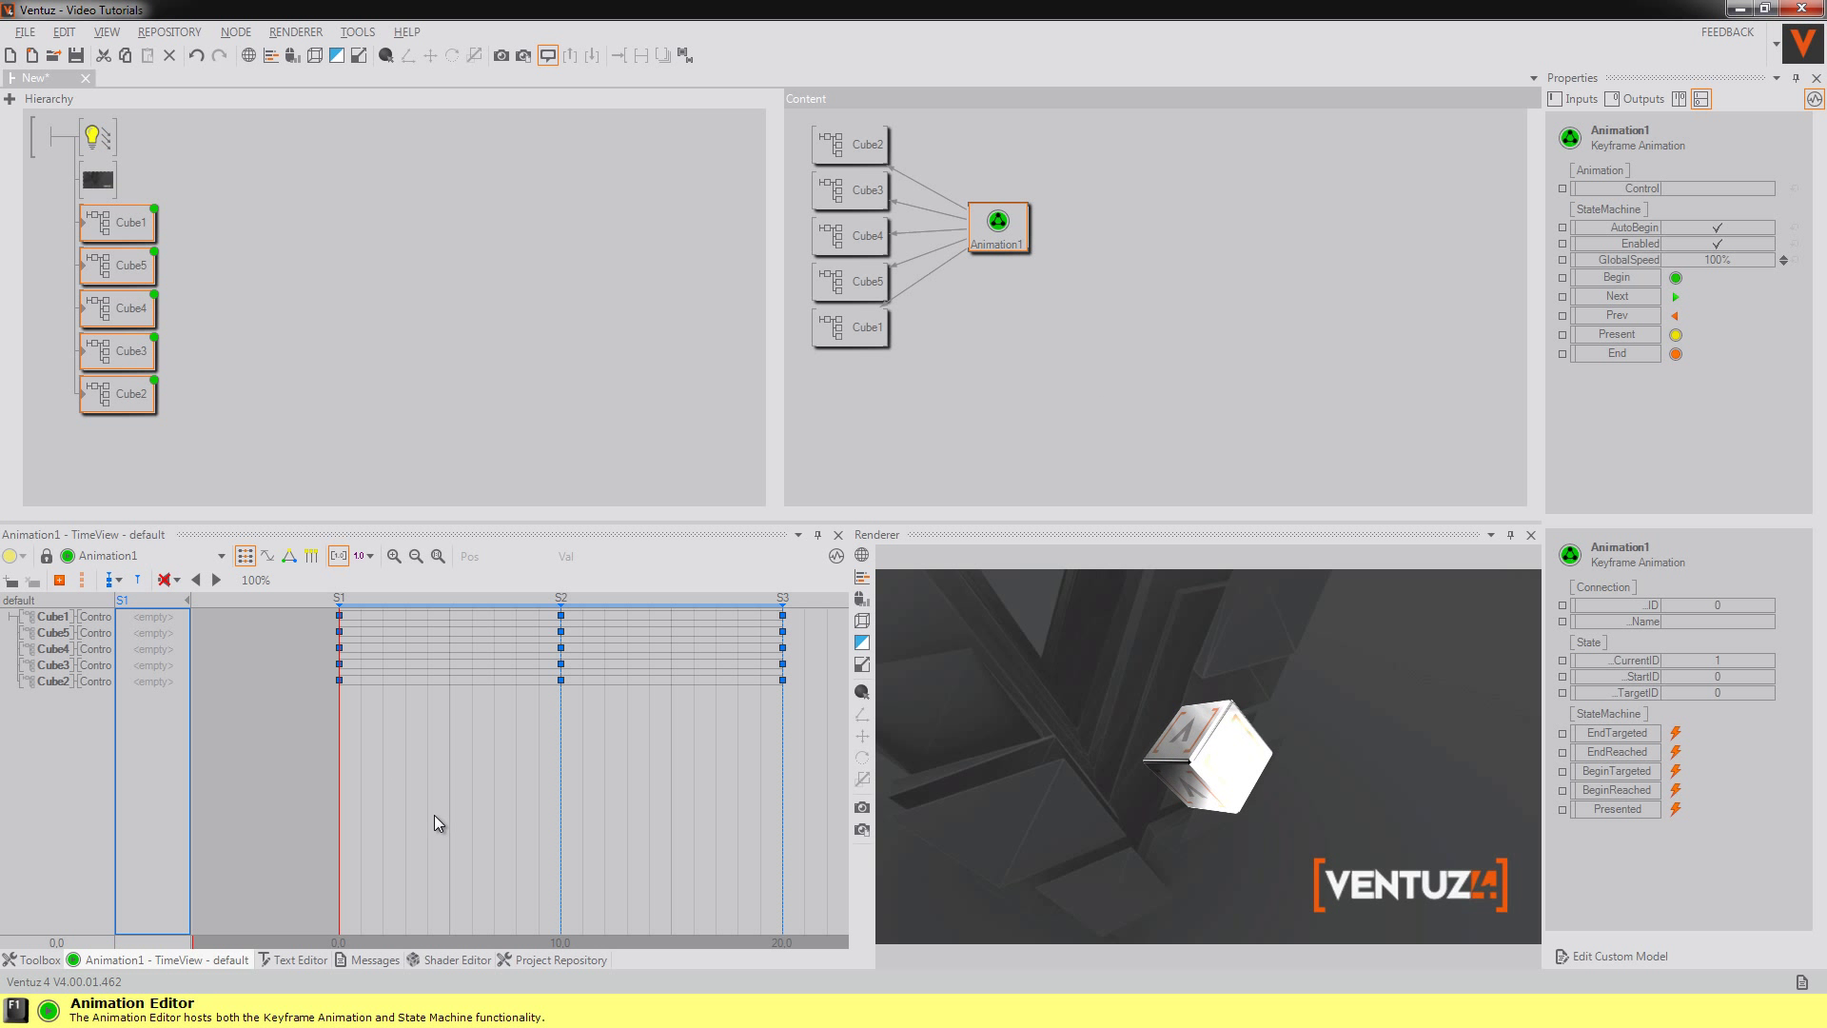
{"action": "left_click", "coordinate": [347, 811]}
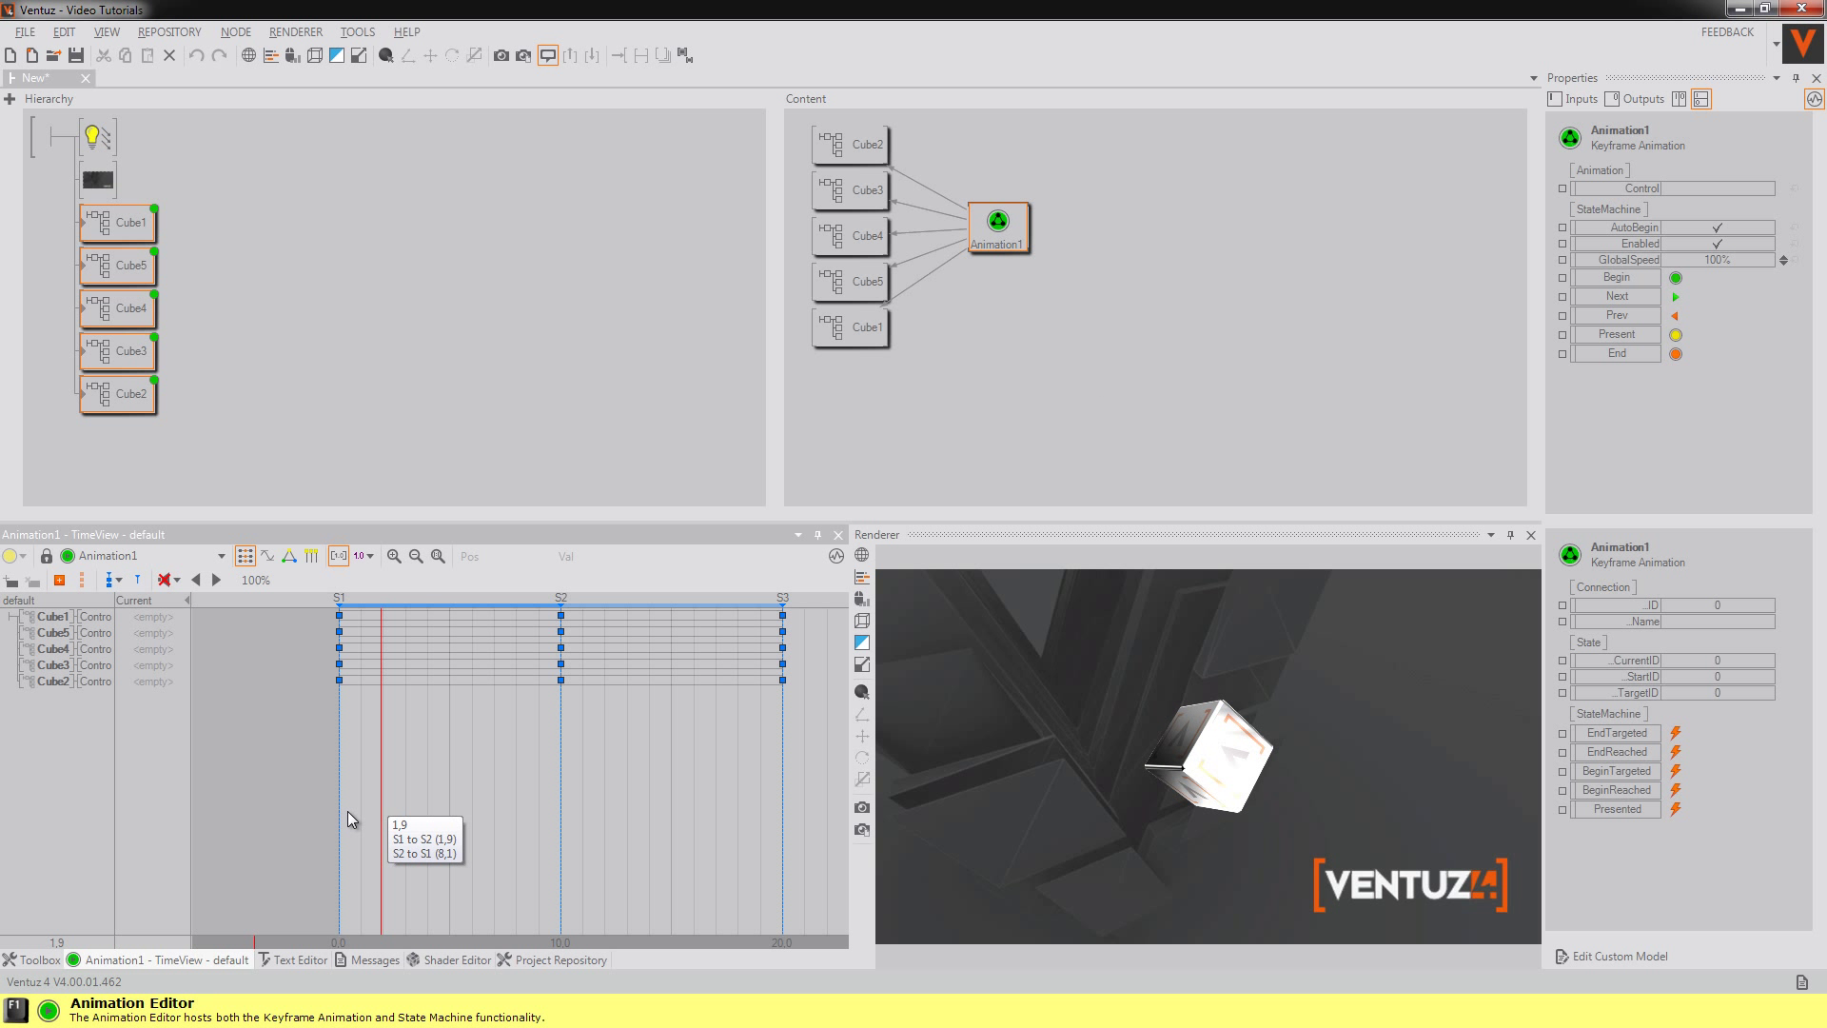
Give Cube1 the connections bottom right to middle, then middle to bottom right
{"action": "right_click", "coordinate": [340, 618]}
{"action": "mouse_move", "coordinate": [362, 628]}
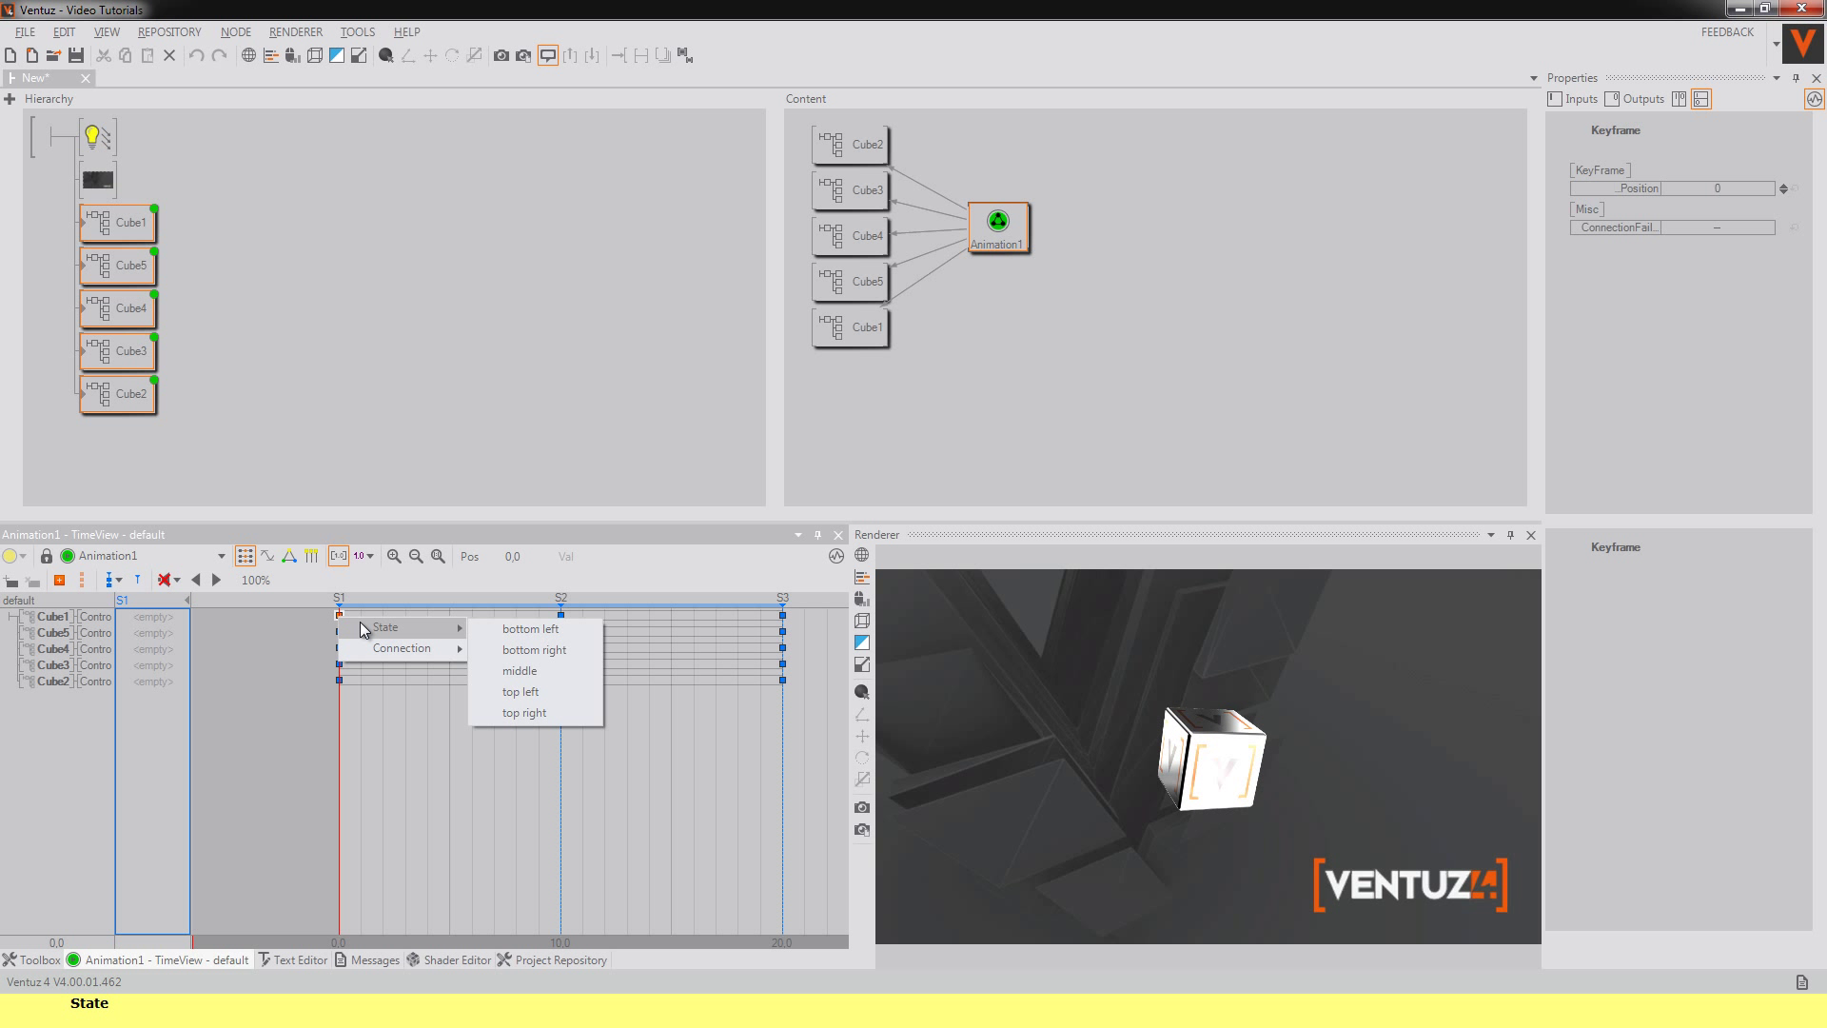
{"action": "mouse_move", "coordinate": [449, 651]}
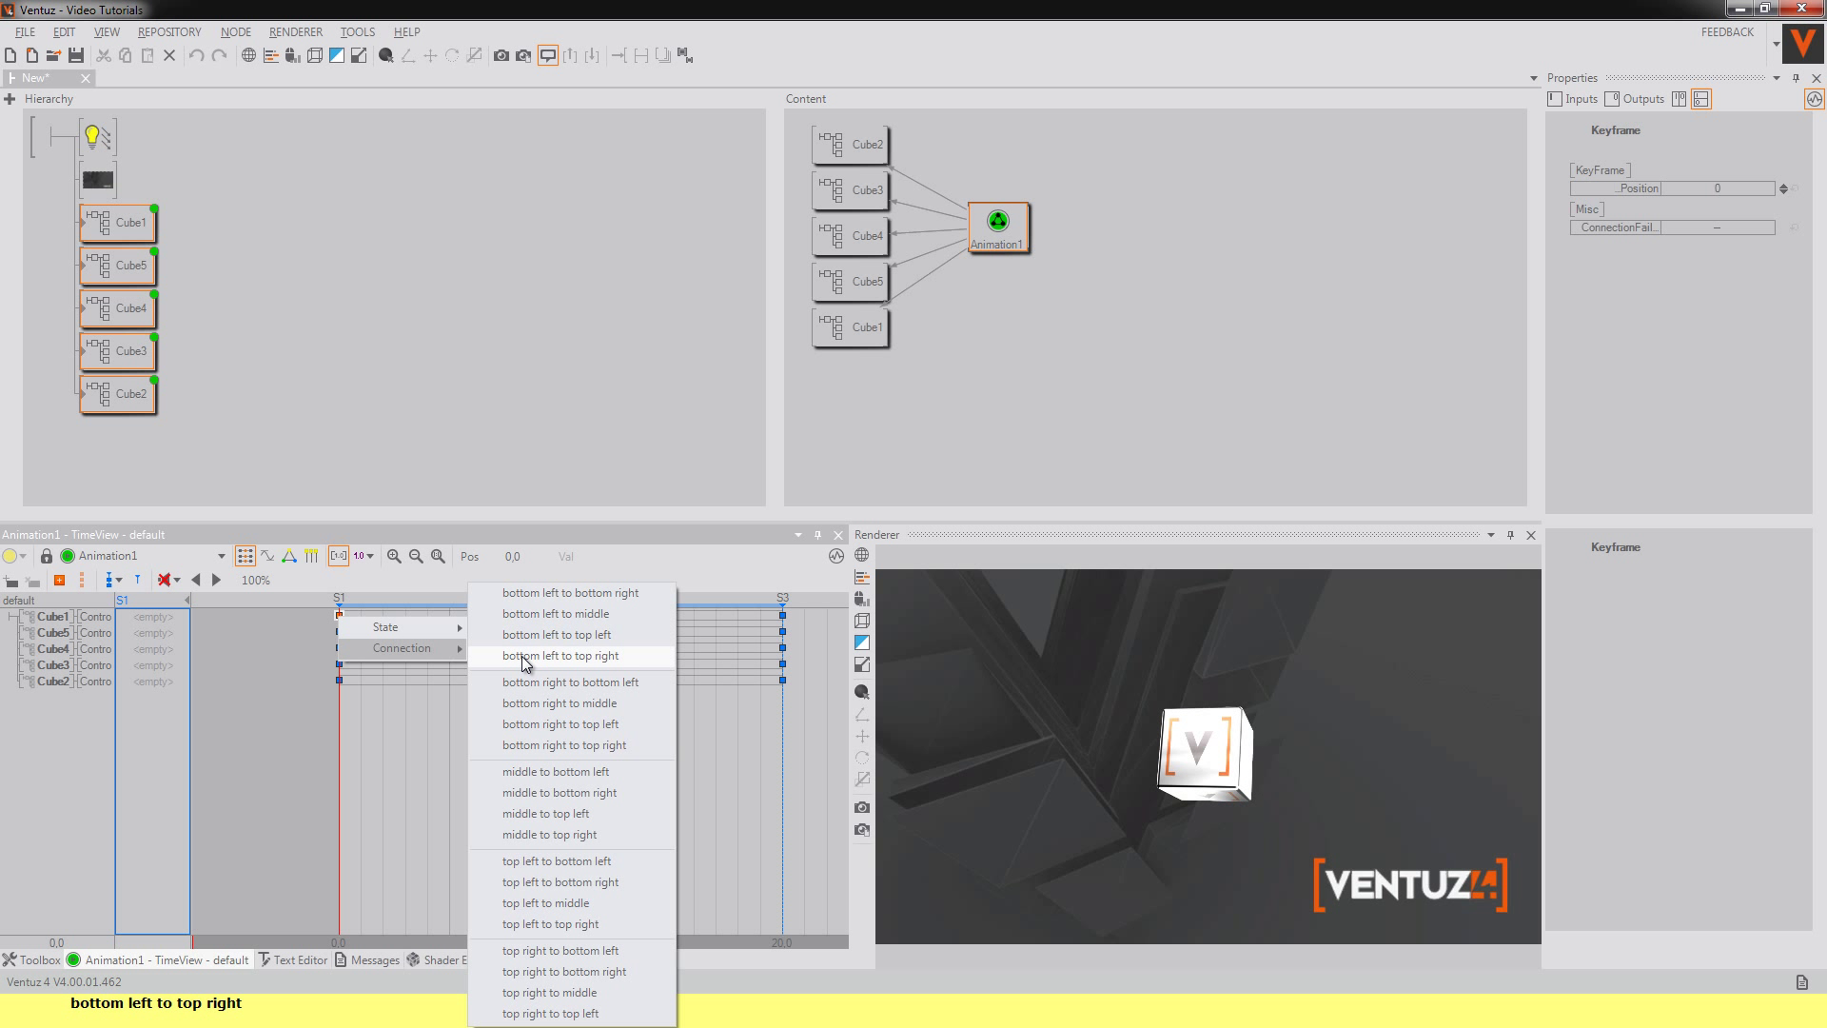
{"action": "left_click", "coordinate": [548, 705]}
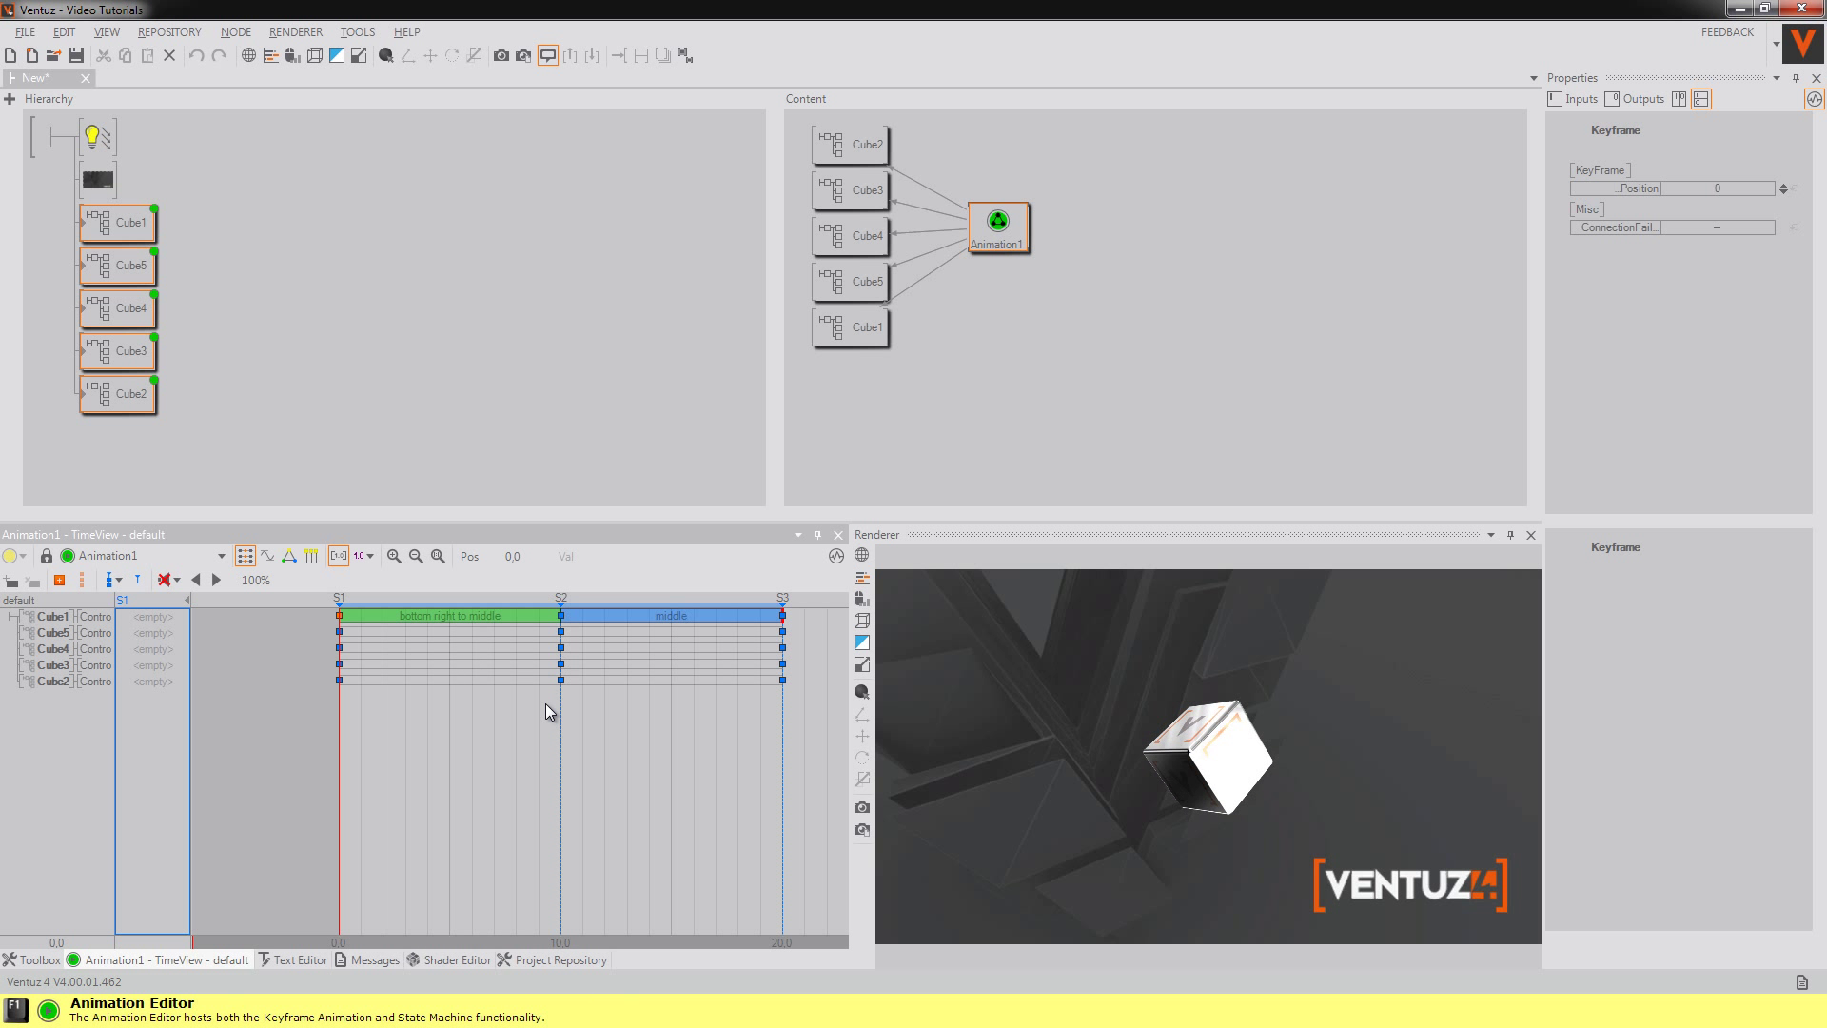
{"action": "right_click", "coordinate": [563, 617]}
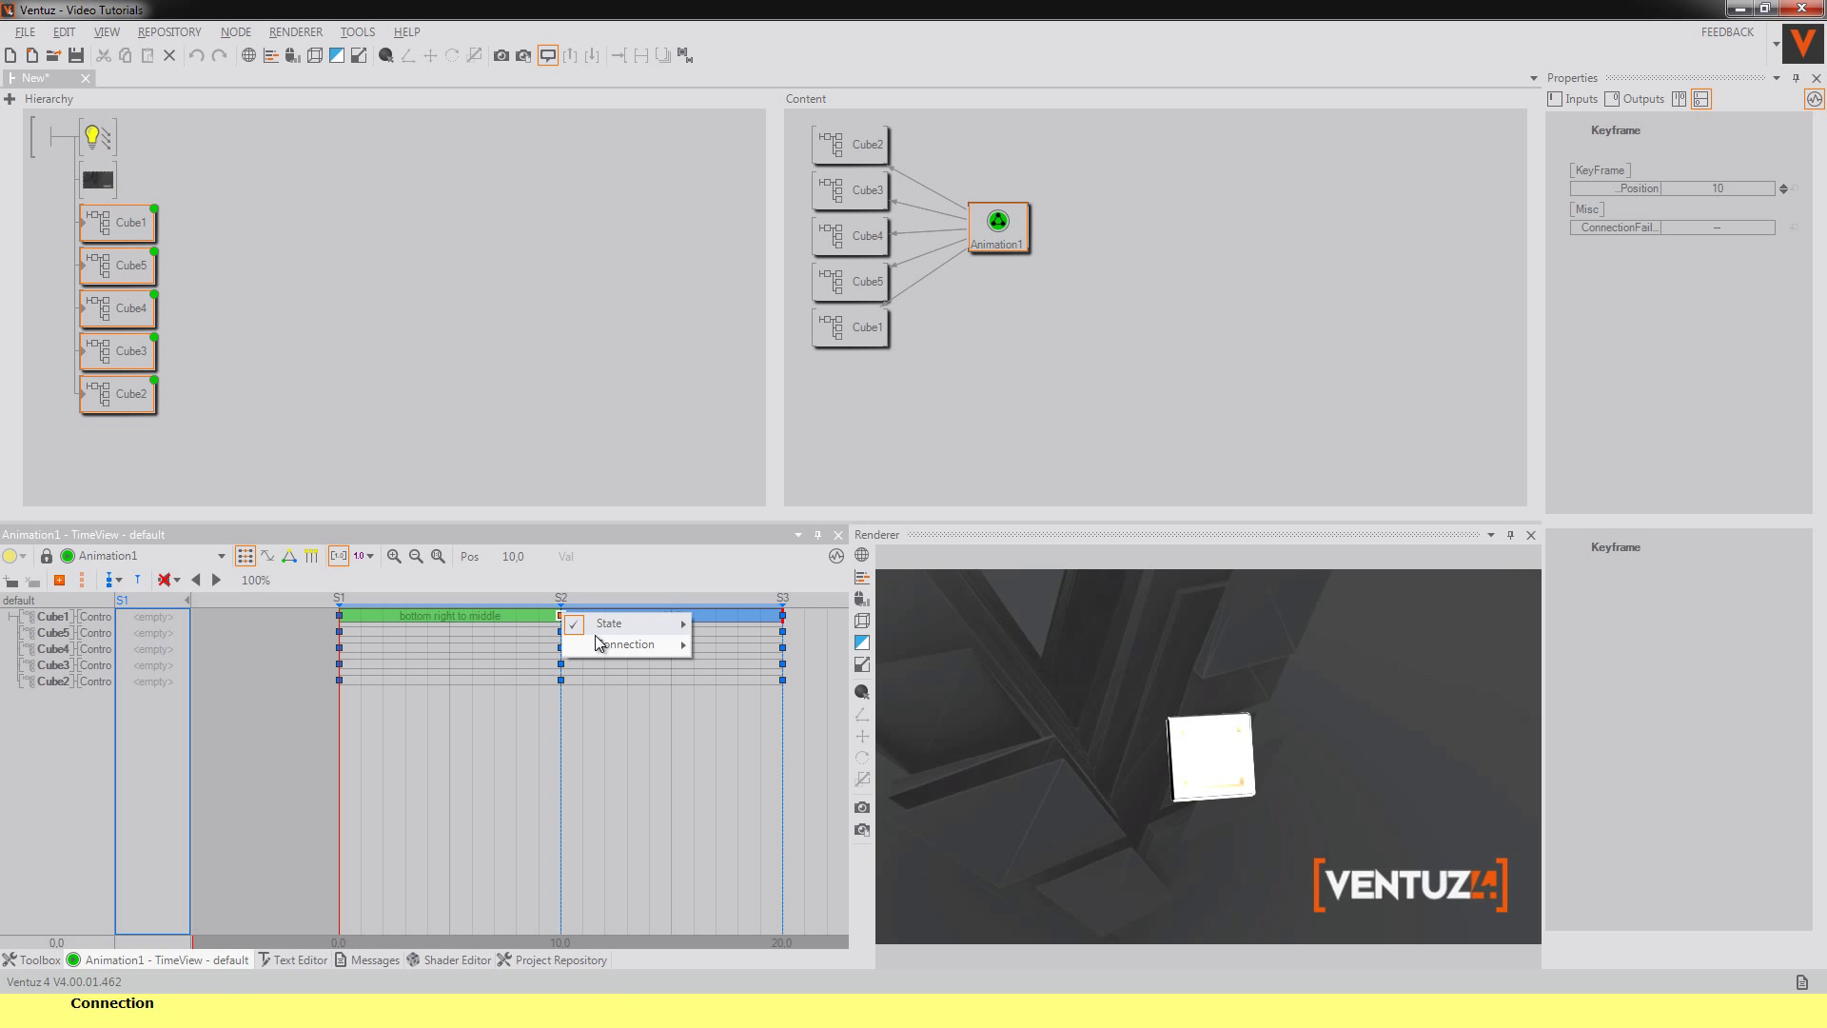
{"action": "mouse_move", "coordinate": [625, 644]}
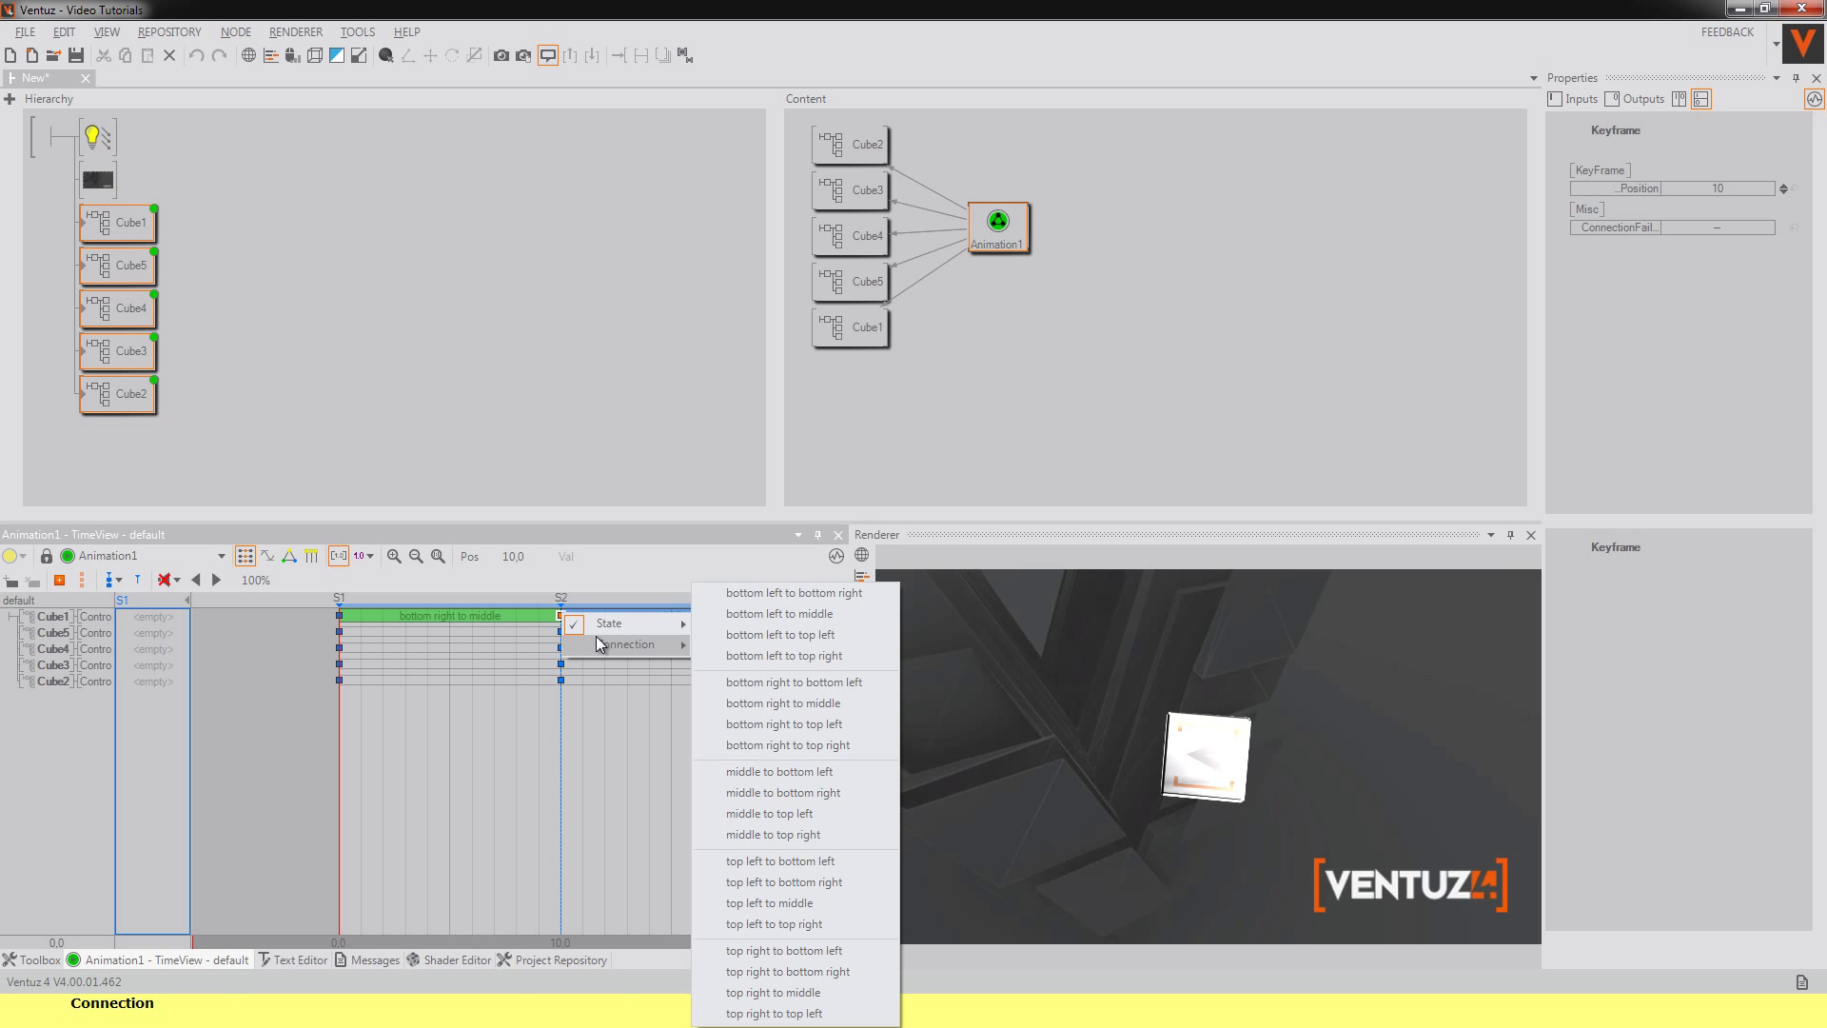
{"action": "left_click", "coordinate": [810, 794]}
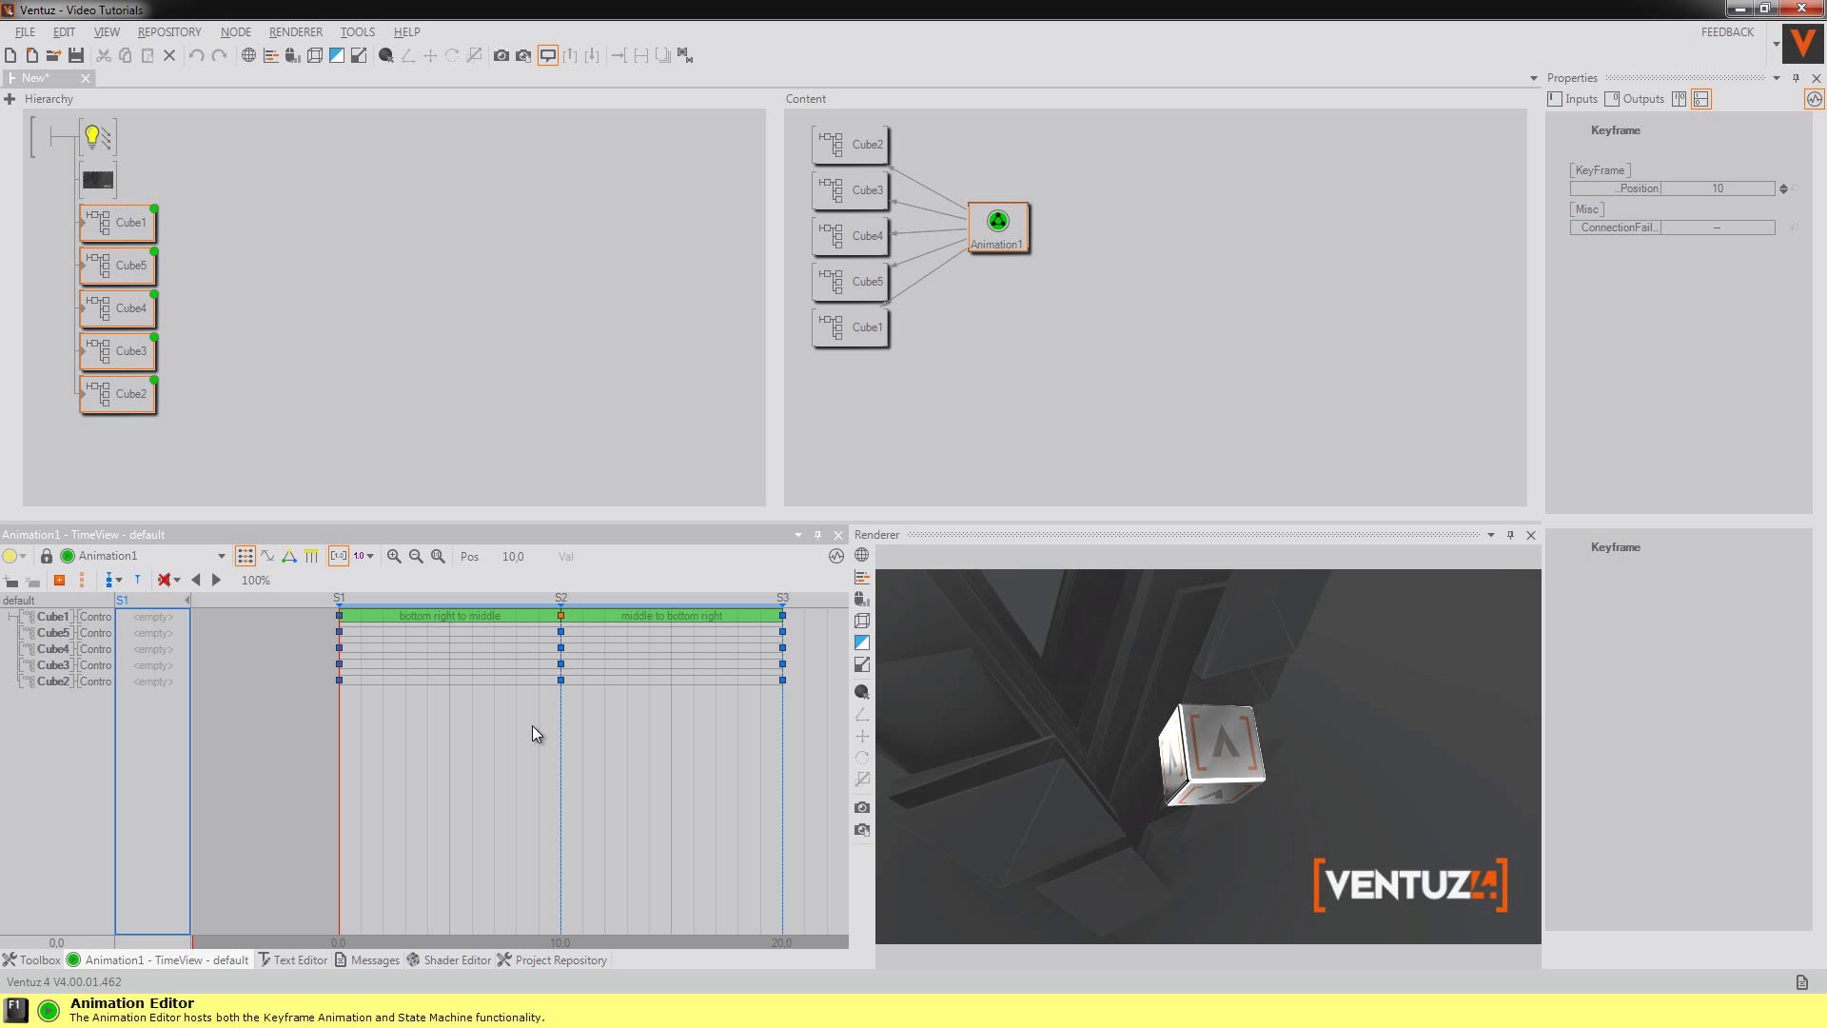
Set Cube5's S1–S2 connection to bottom left to middle
{"action": "right_click", "coordinate": [340, 634]}
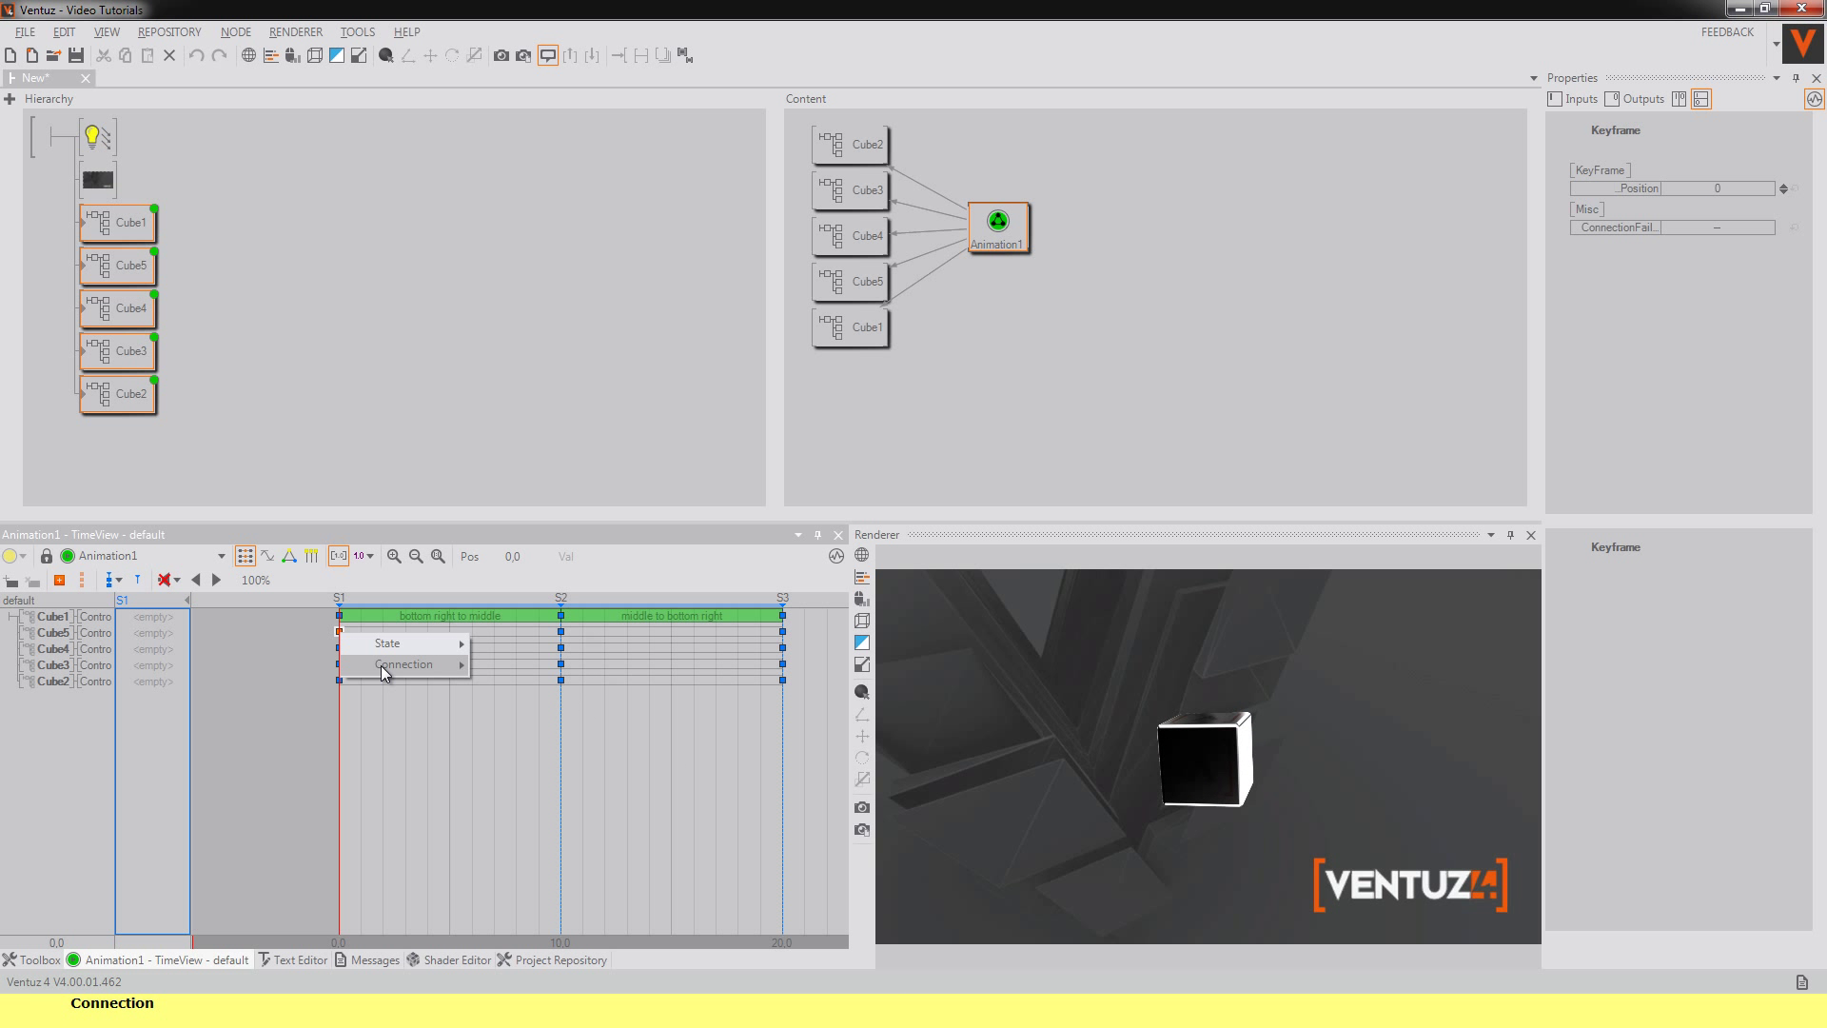
{"action": "mouse_move", "coordinate": [381, 666]}
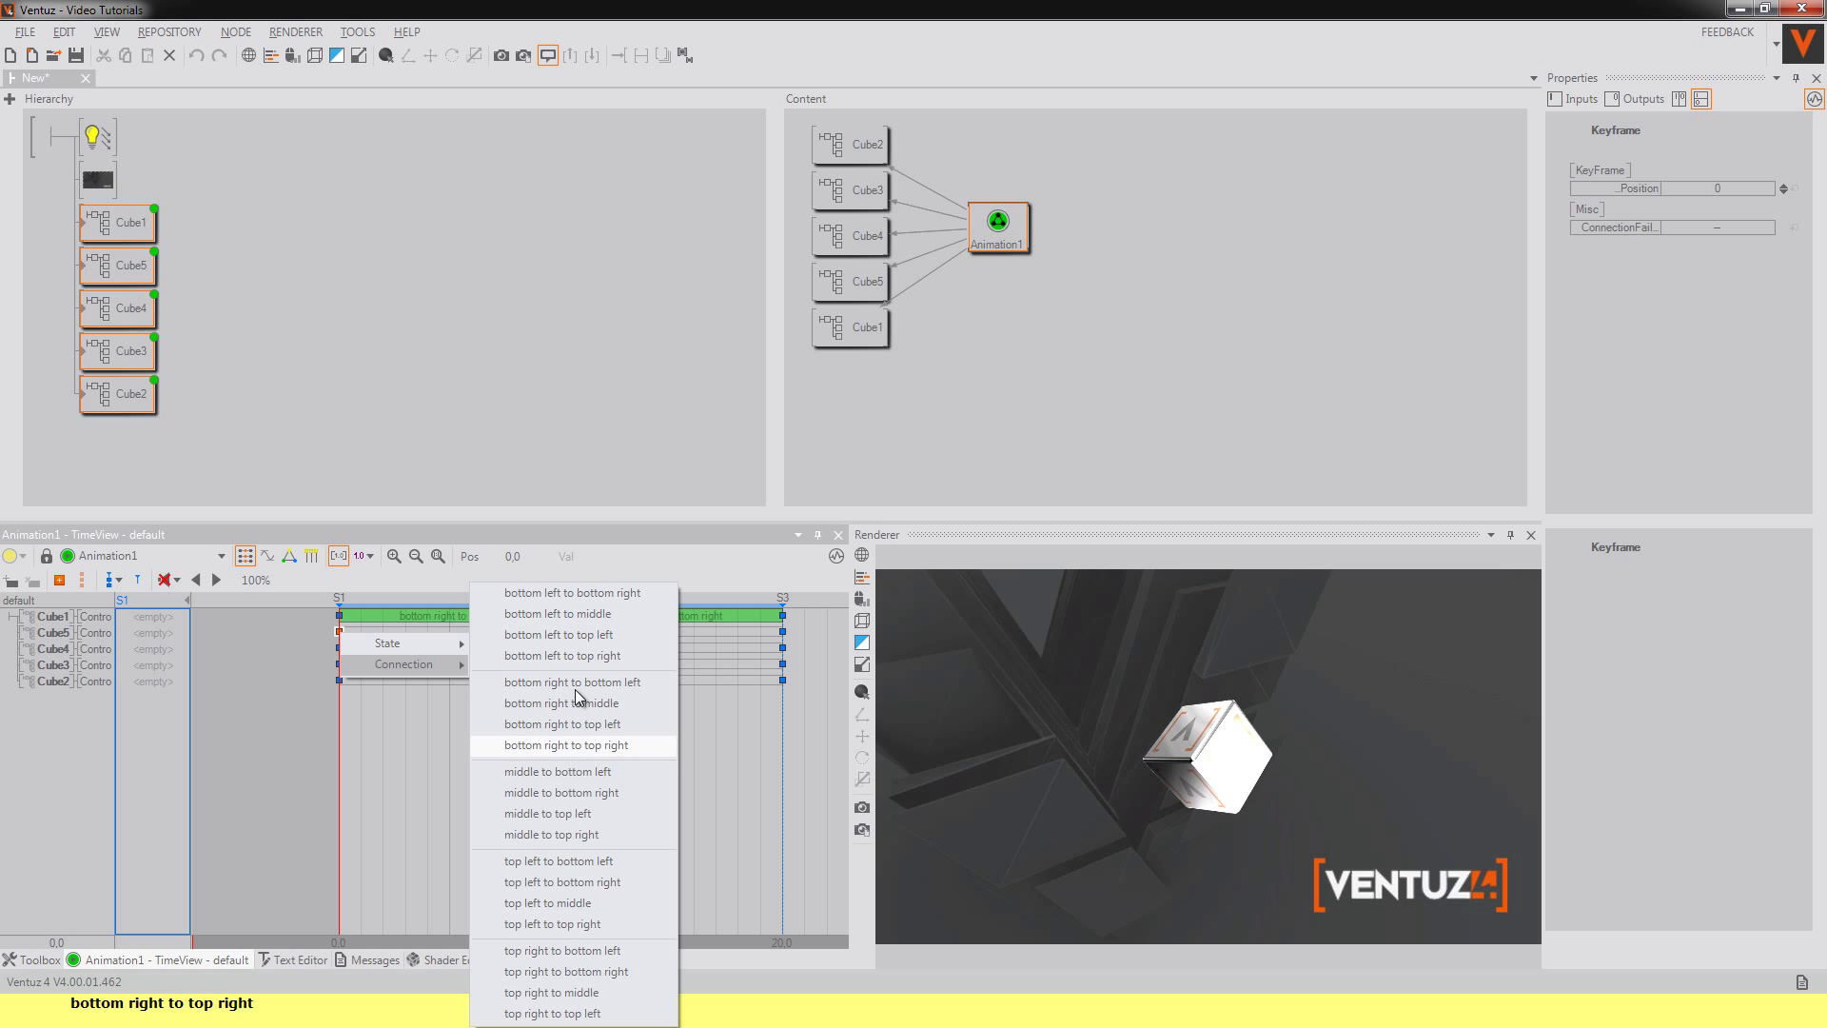
{"action": "left_click", "coordinate": [571, 613]}
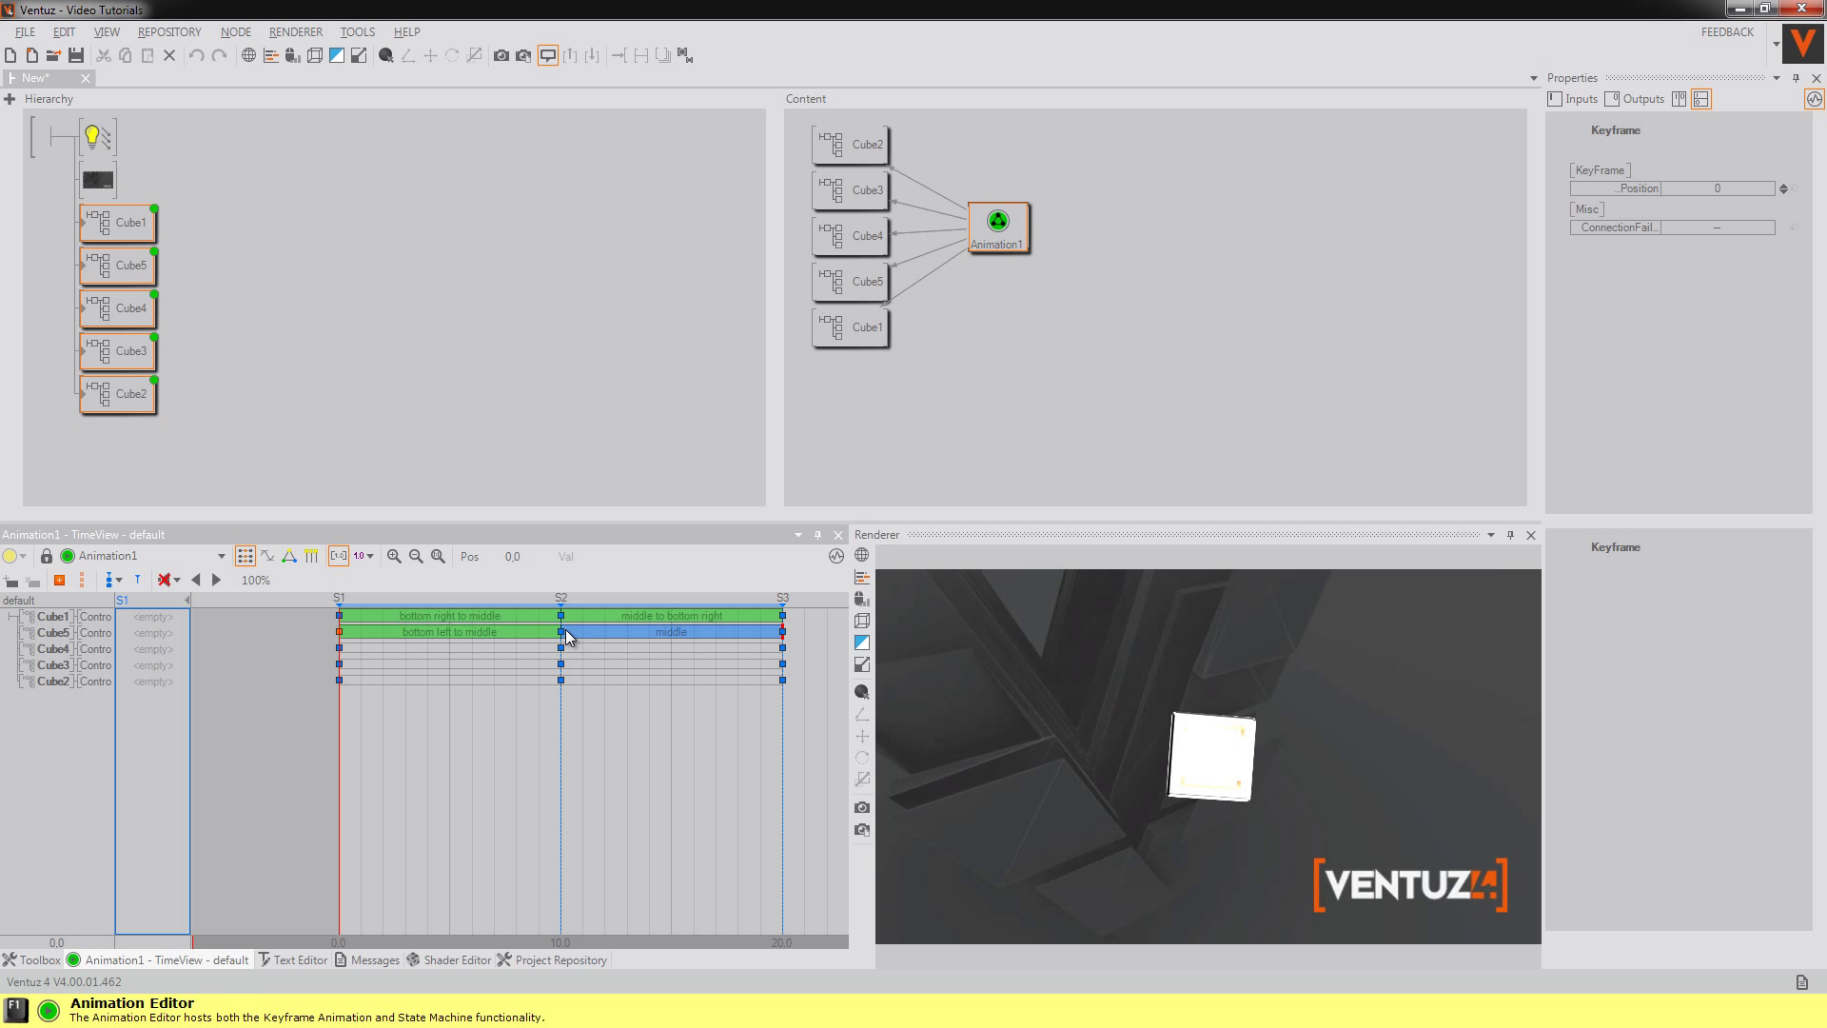
Set Cube5's S2–S3 connection to middle to top right
{"action": "right_click", "coordinate": [561, 632]}
{"action": "mouse_move", "coordinate": [598, 666]}
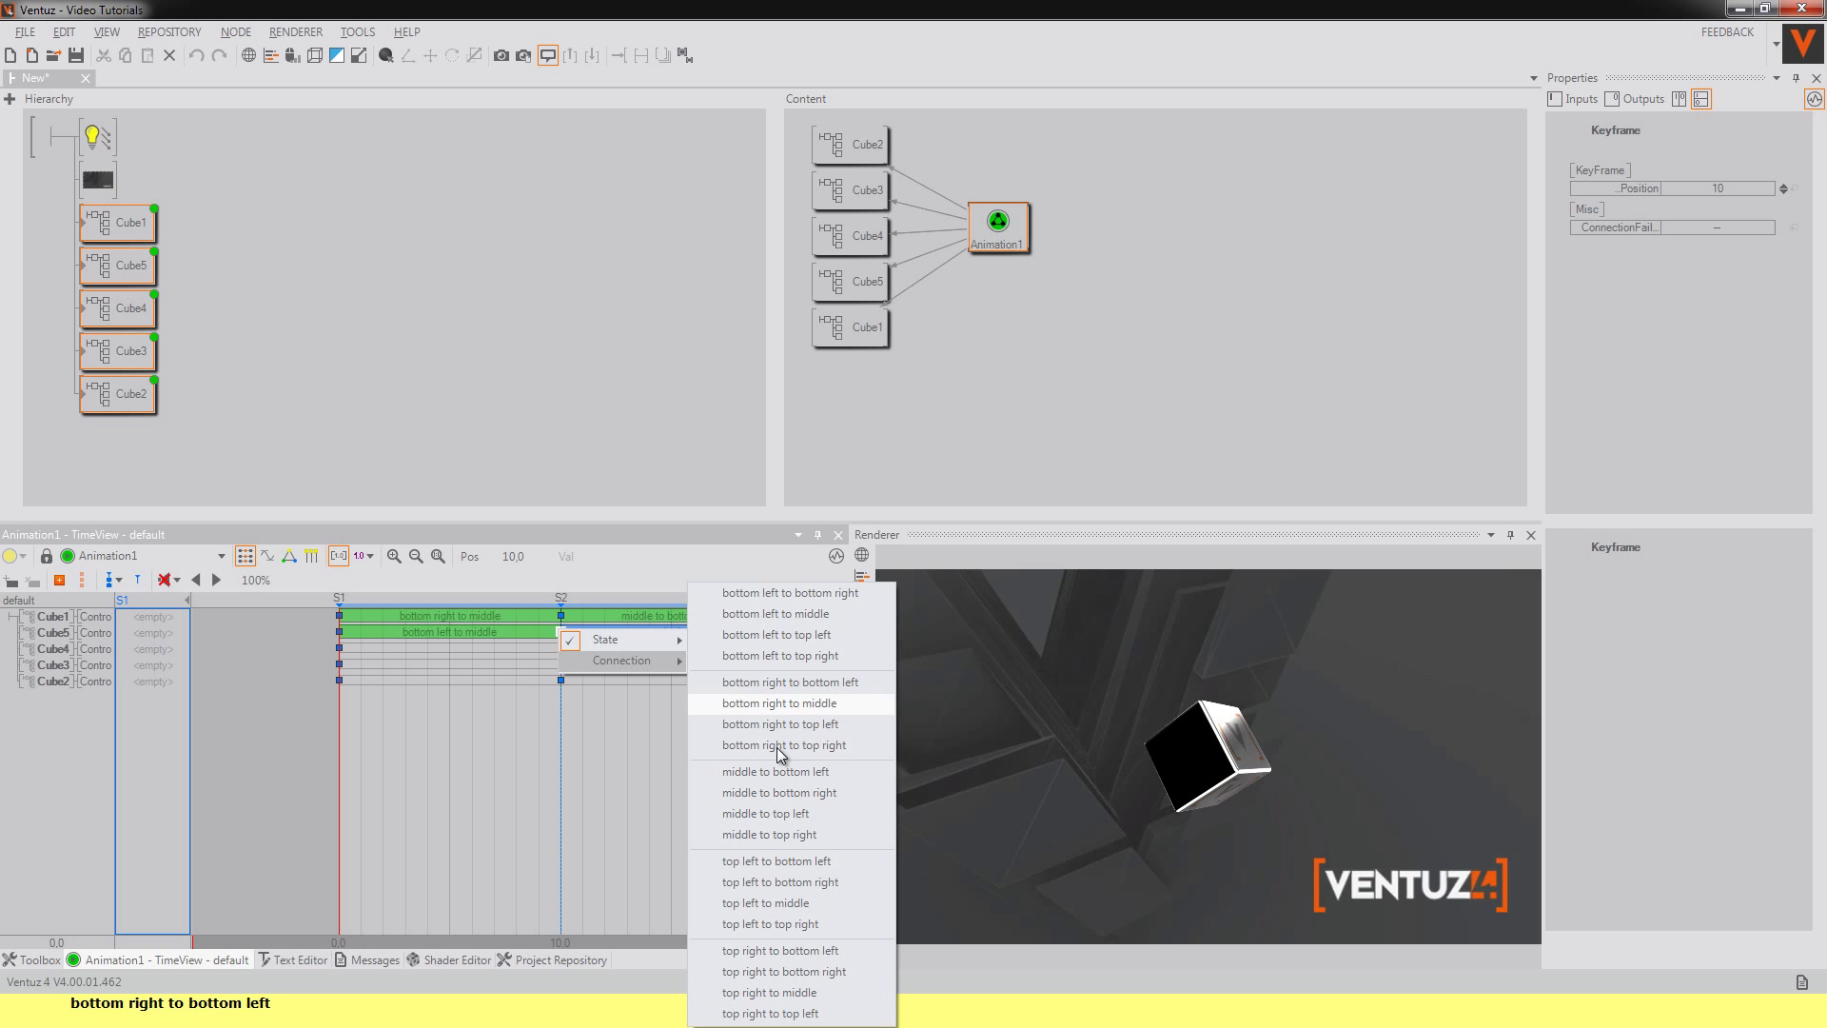
{"action": "left_click", "coordinate": [788, 834]}
Give Cube4 the connections bottom right to top right, then bottom right to top left
{"action": "right_click", "coordinate": [339, 647]}
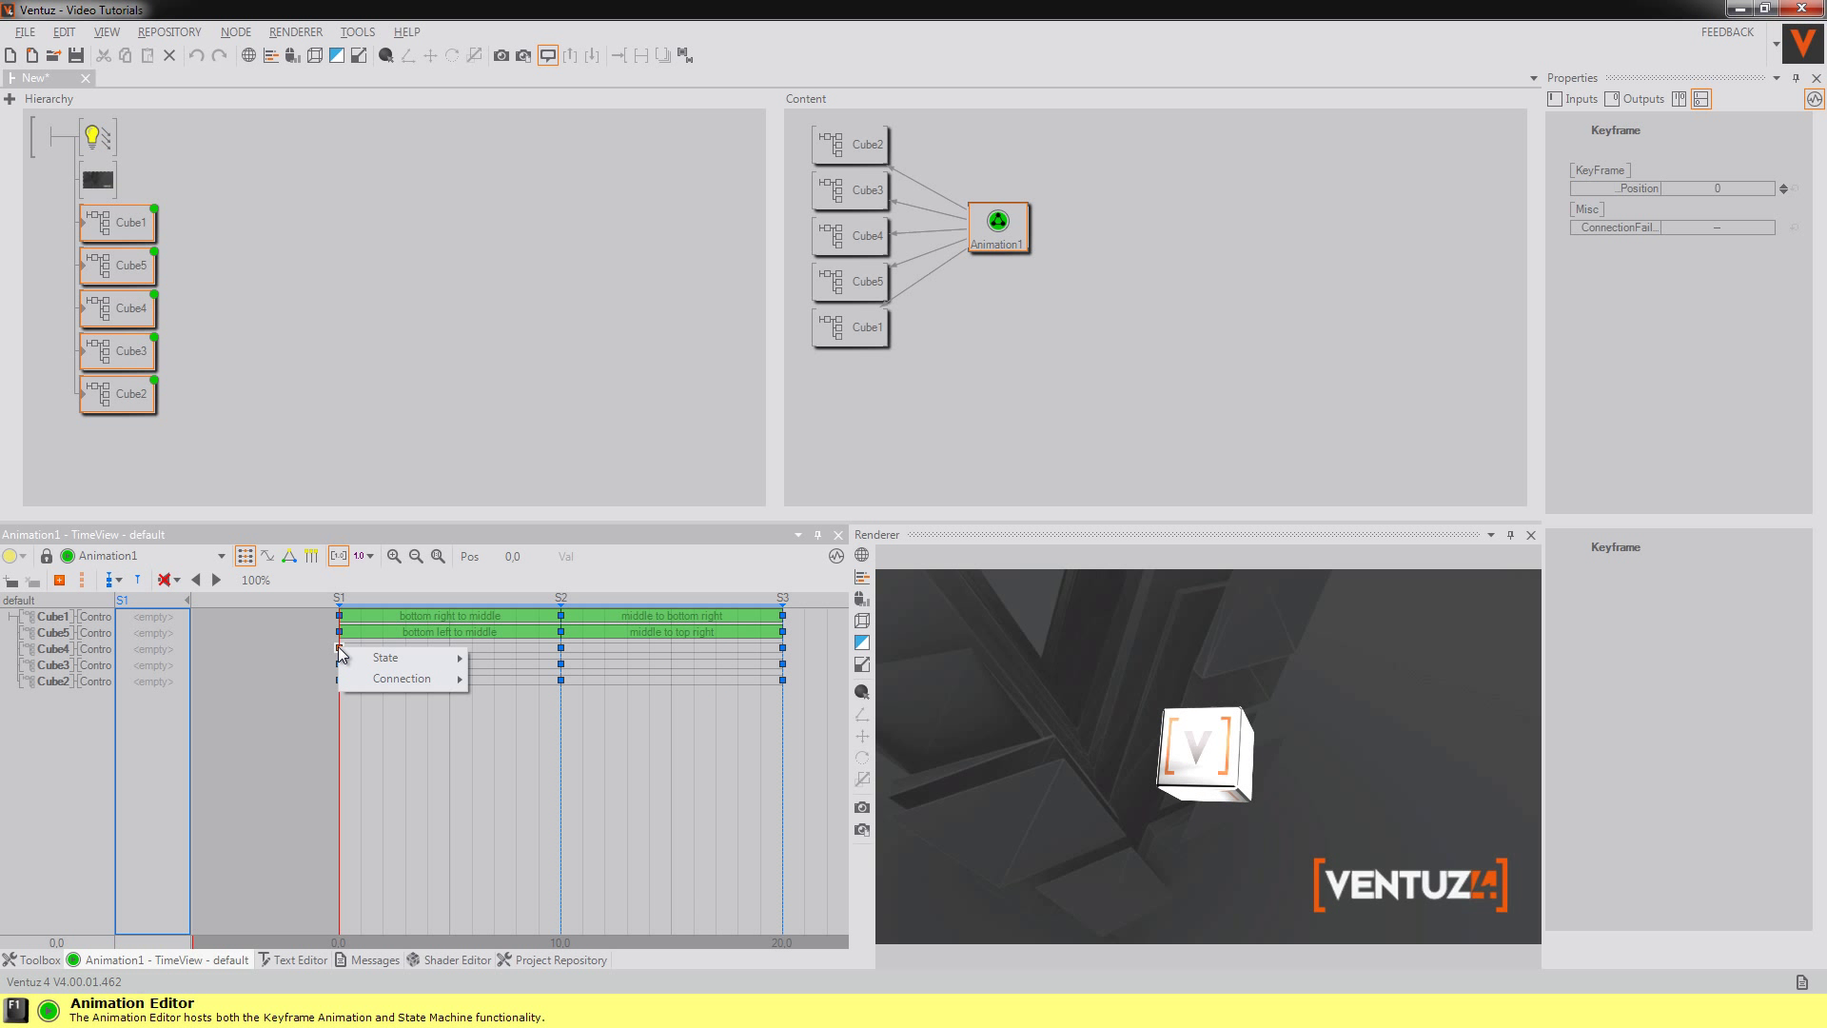
{"action": "mouse_move", "coordinate": [417, 681]}
{"action": "left_click", "coordinate": [590, 746]}
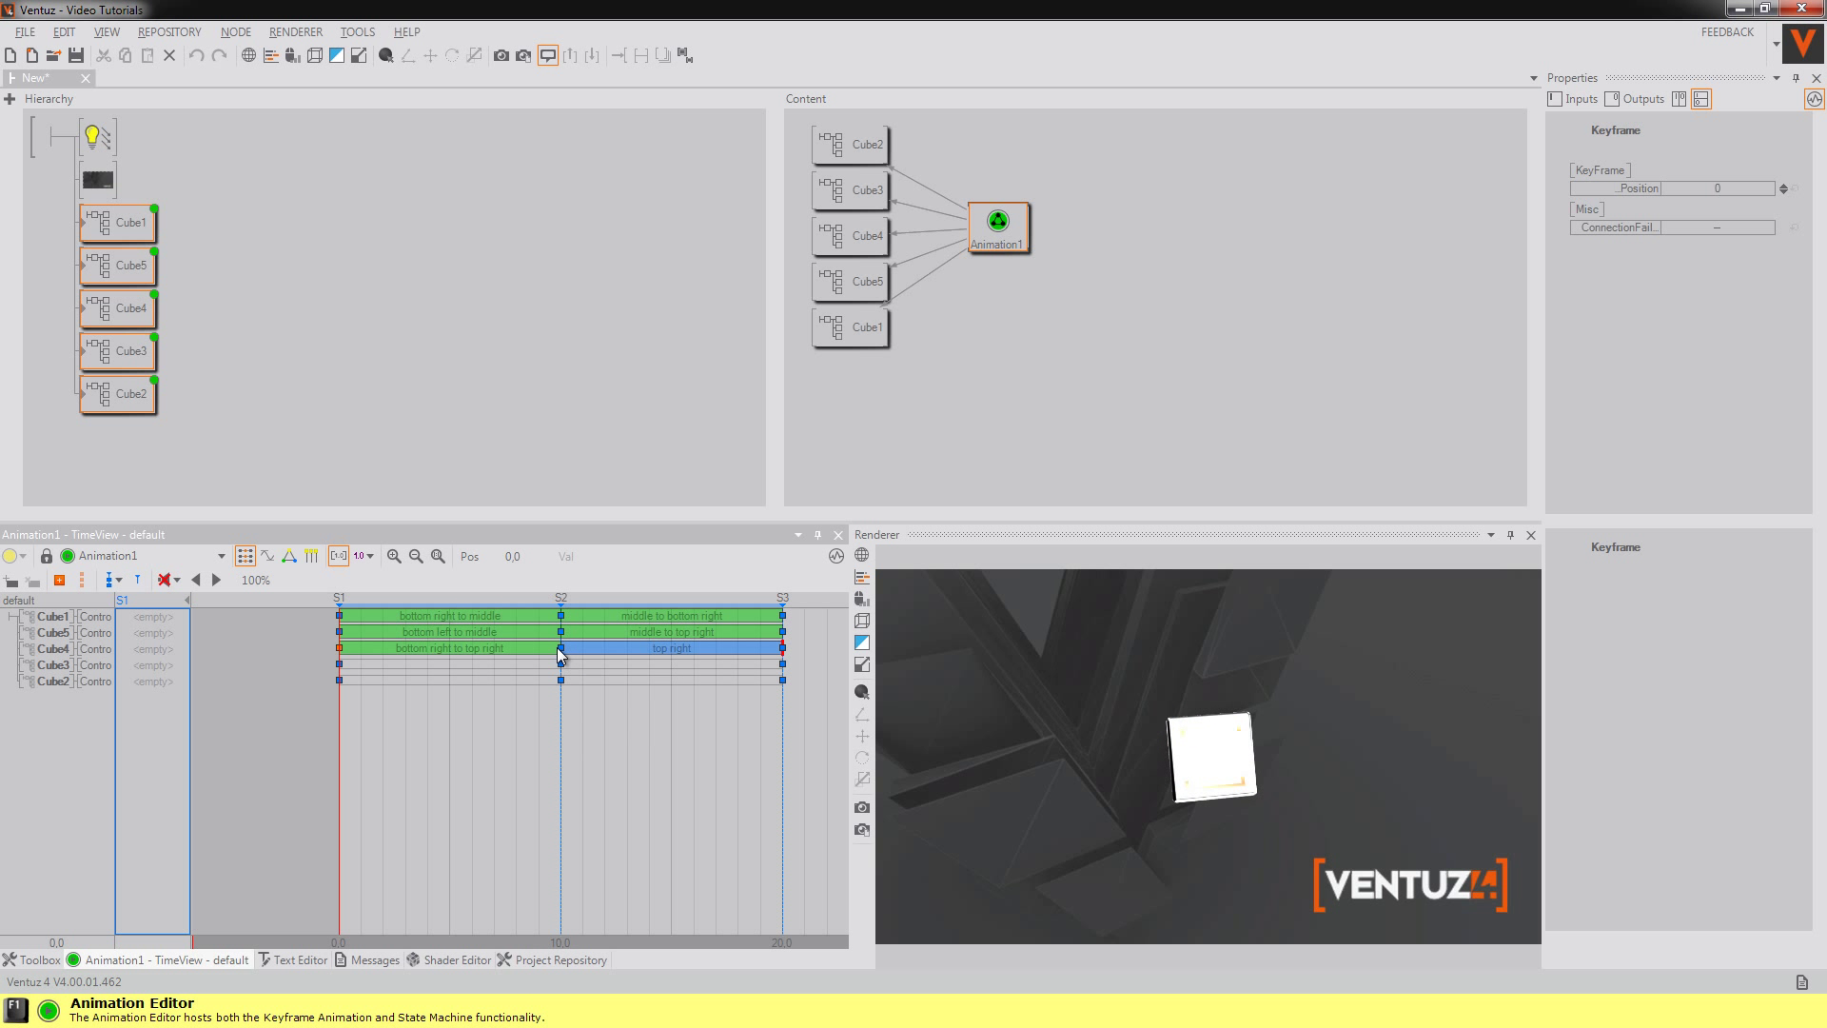
{"action": "right_click", "coordinate": [561, 649]}
{"action": "mouse_move", "coordinate": [609, 681]}
{"action": "left_click", "coordinate": [765, 729]}
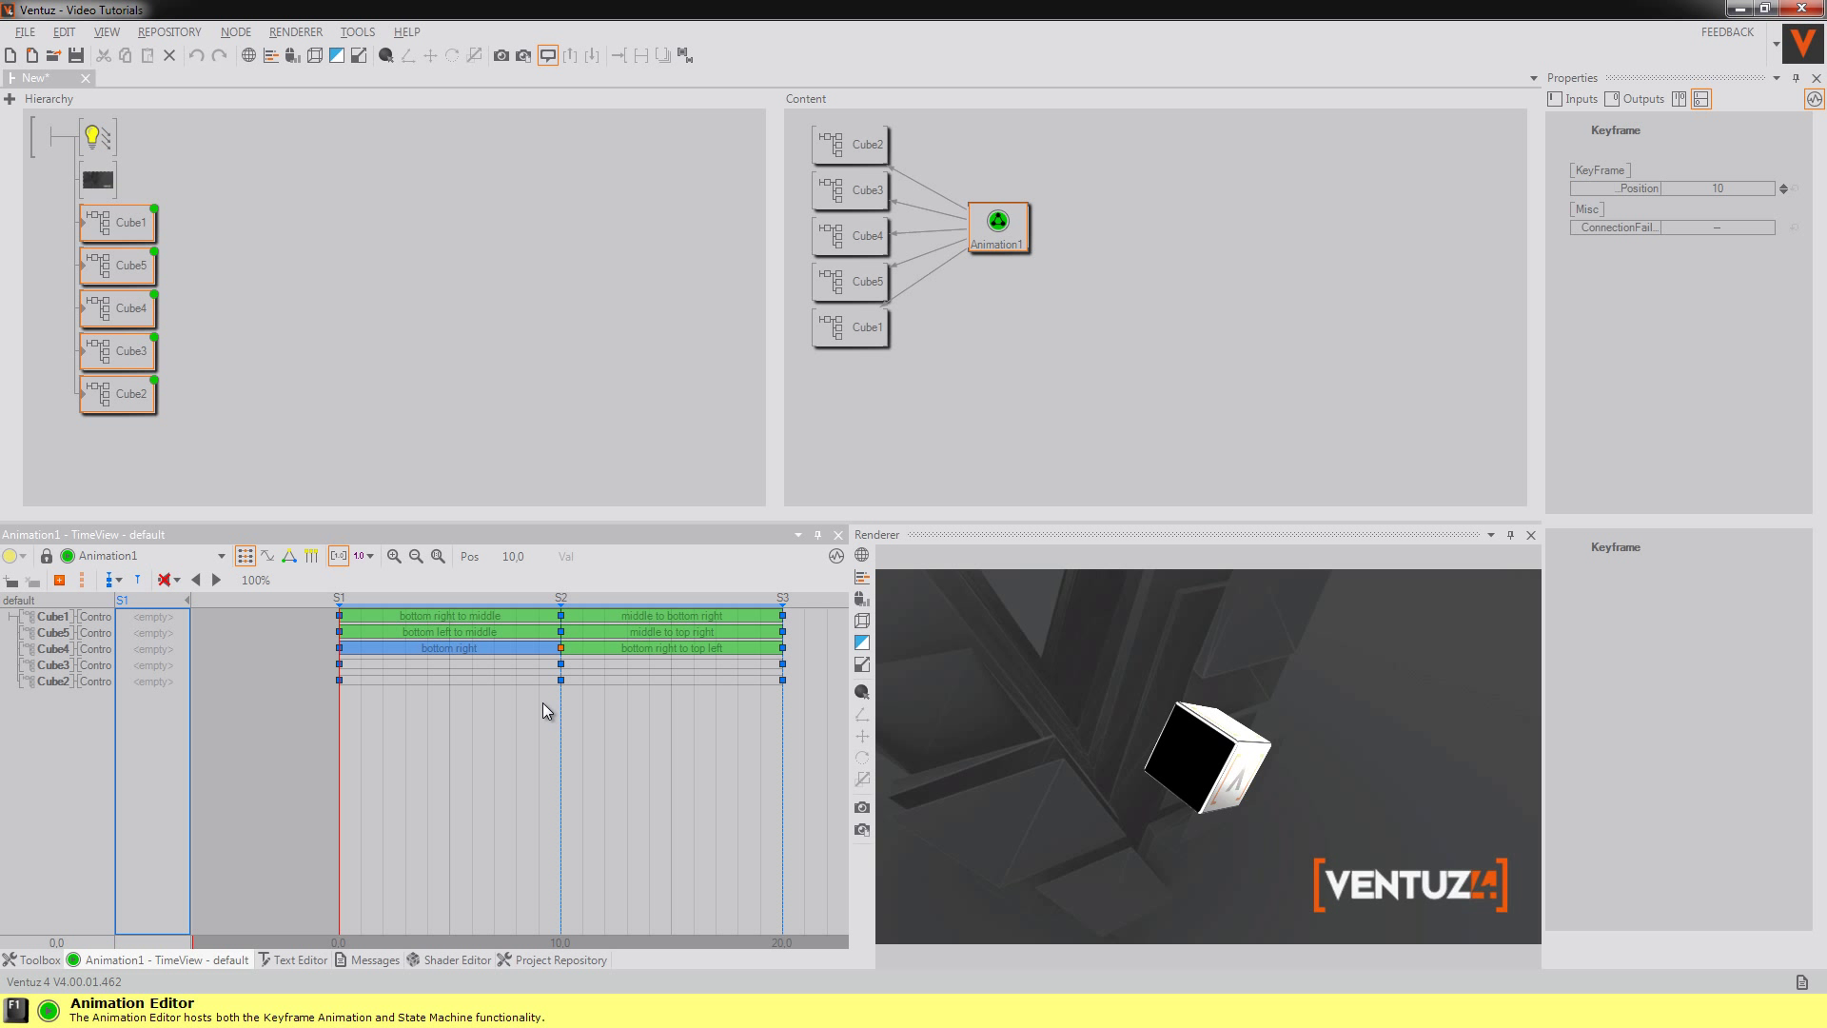
Give Cube3 the connections top left to bottom left, then bottom right to bottom left
{"action": "right_click", "coordinate": [339, 664]}
{"action": "mouse_move", "coordinate": [394, 699]}
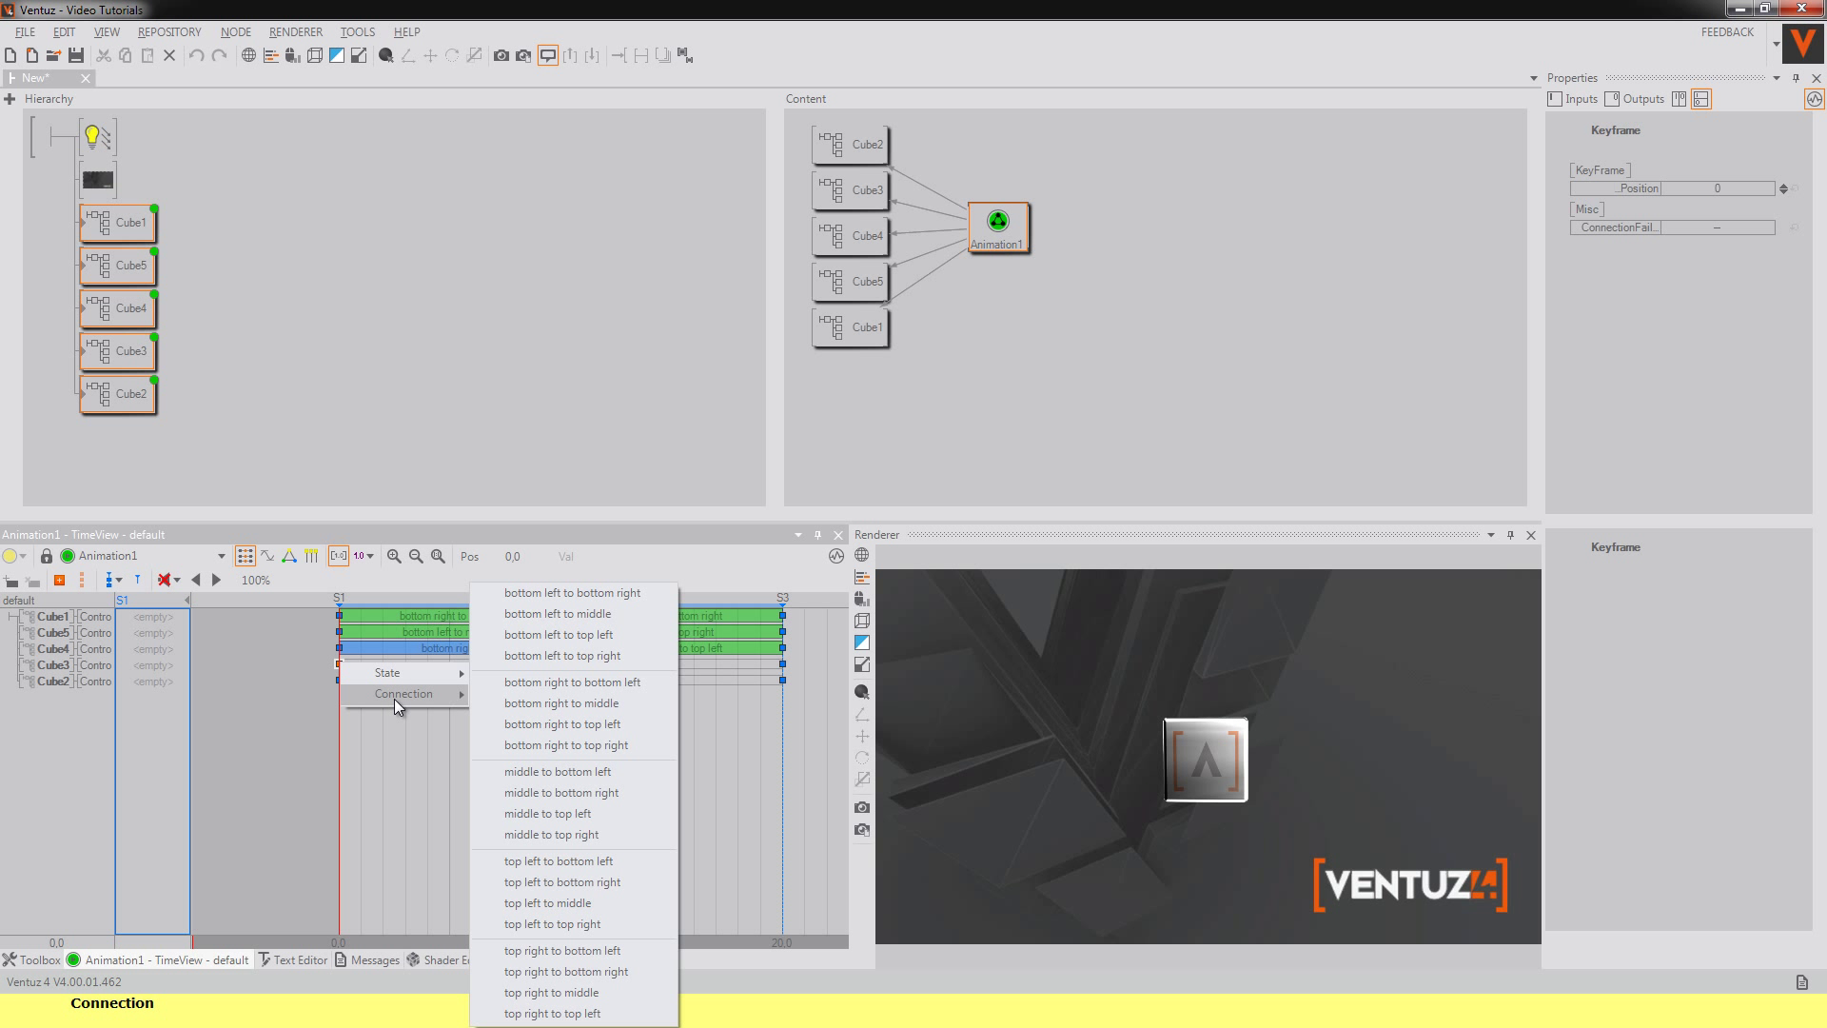
{"action": "left_click", "coordinate": [571, 861]}
{"action": "right_click", "coordinate": [561, 666]}
{"action": "mouse_move", "coordinate": [619, 695]}
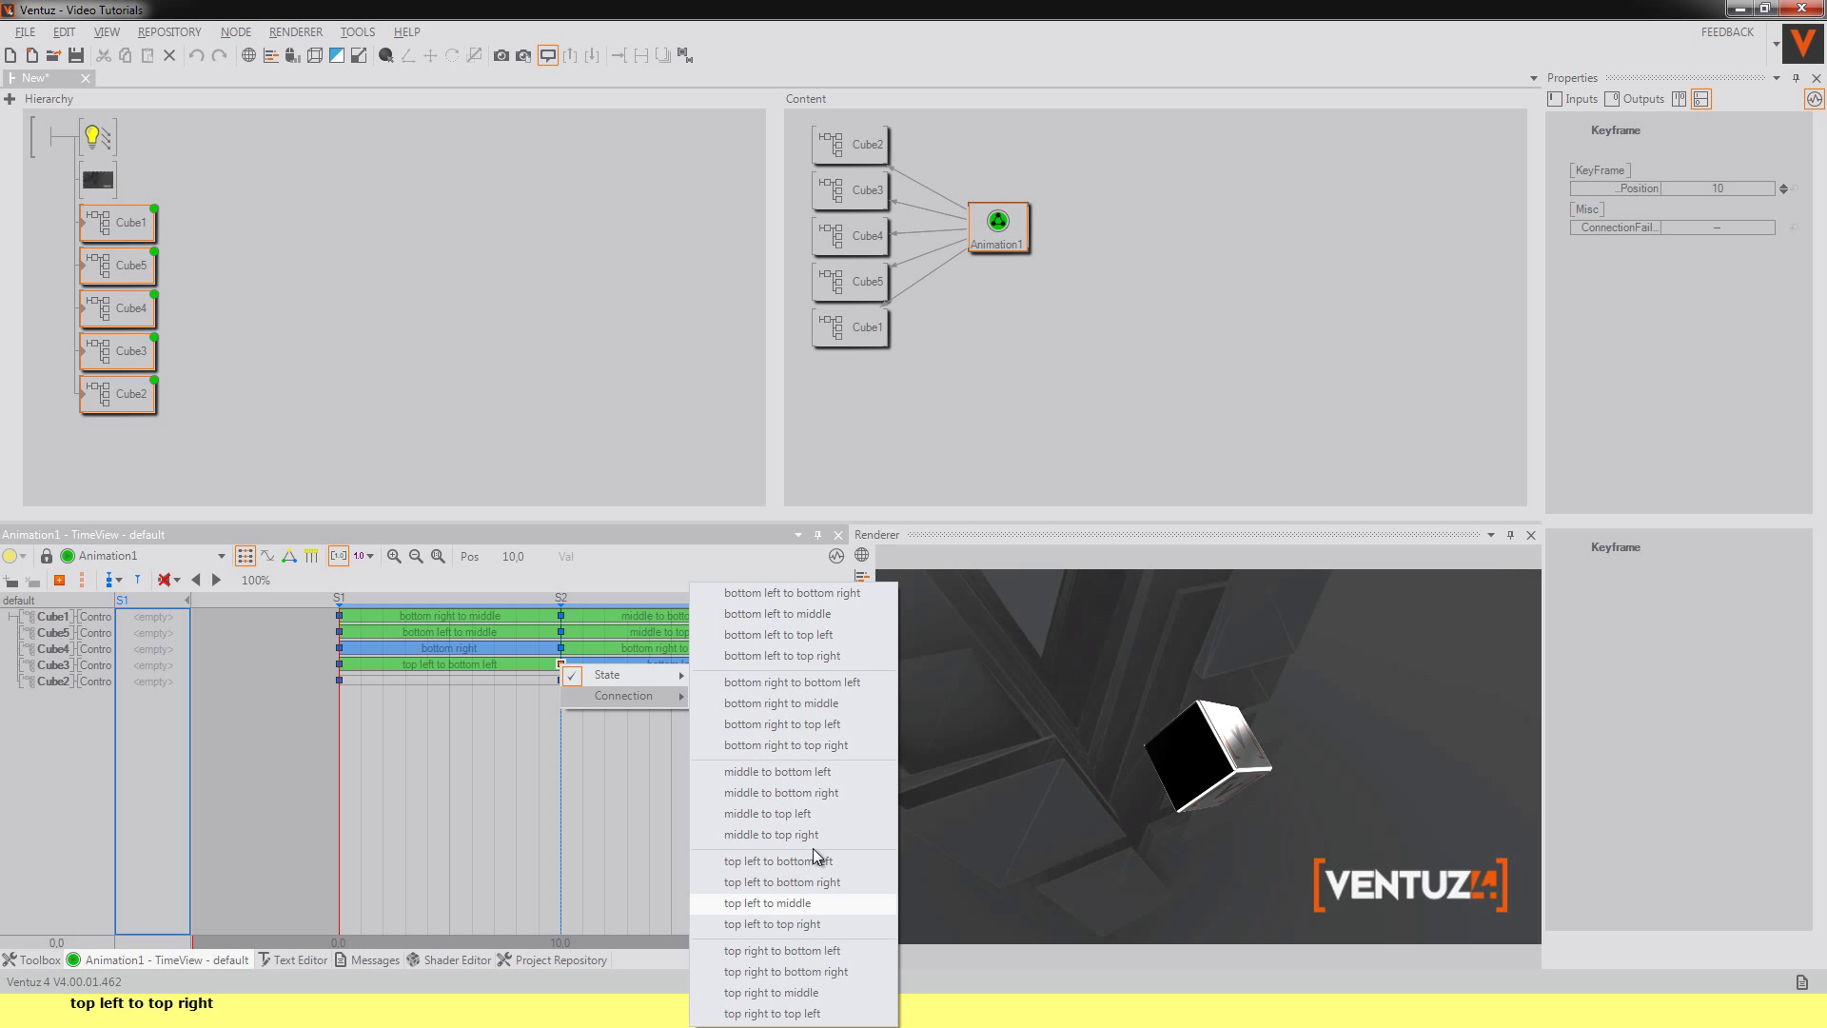
{"action": "left_click", "coordinate": [804, 686]}
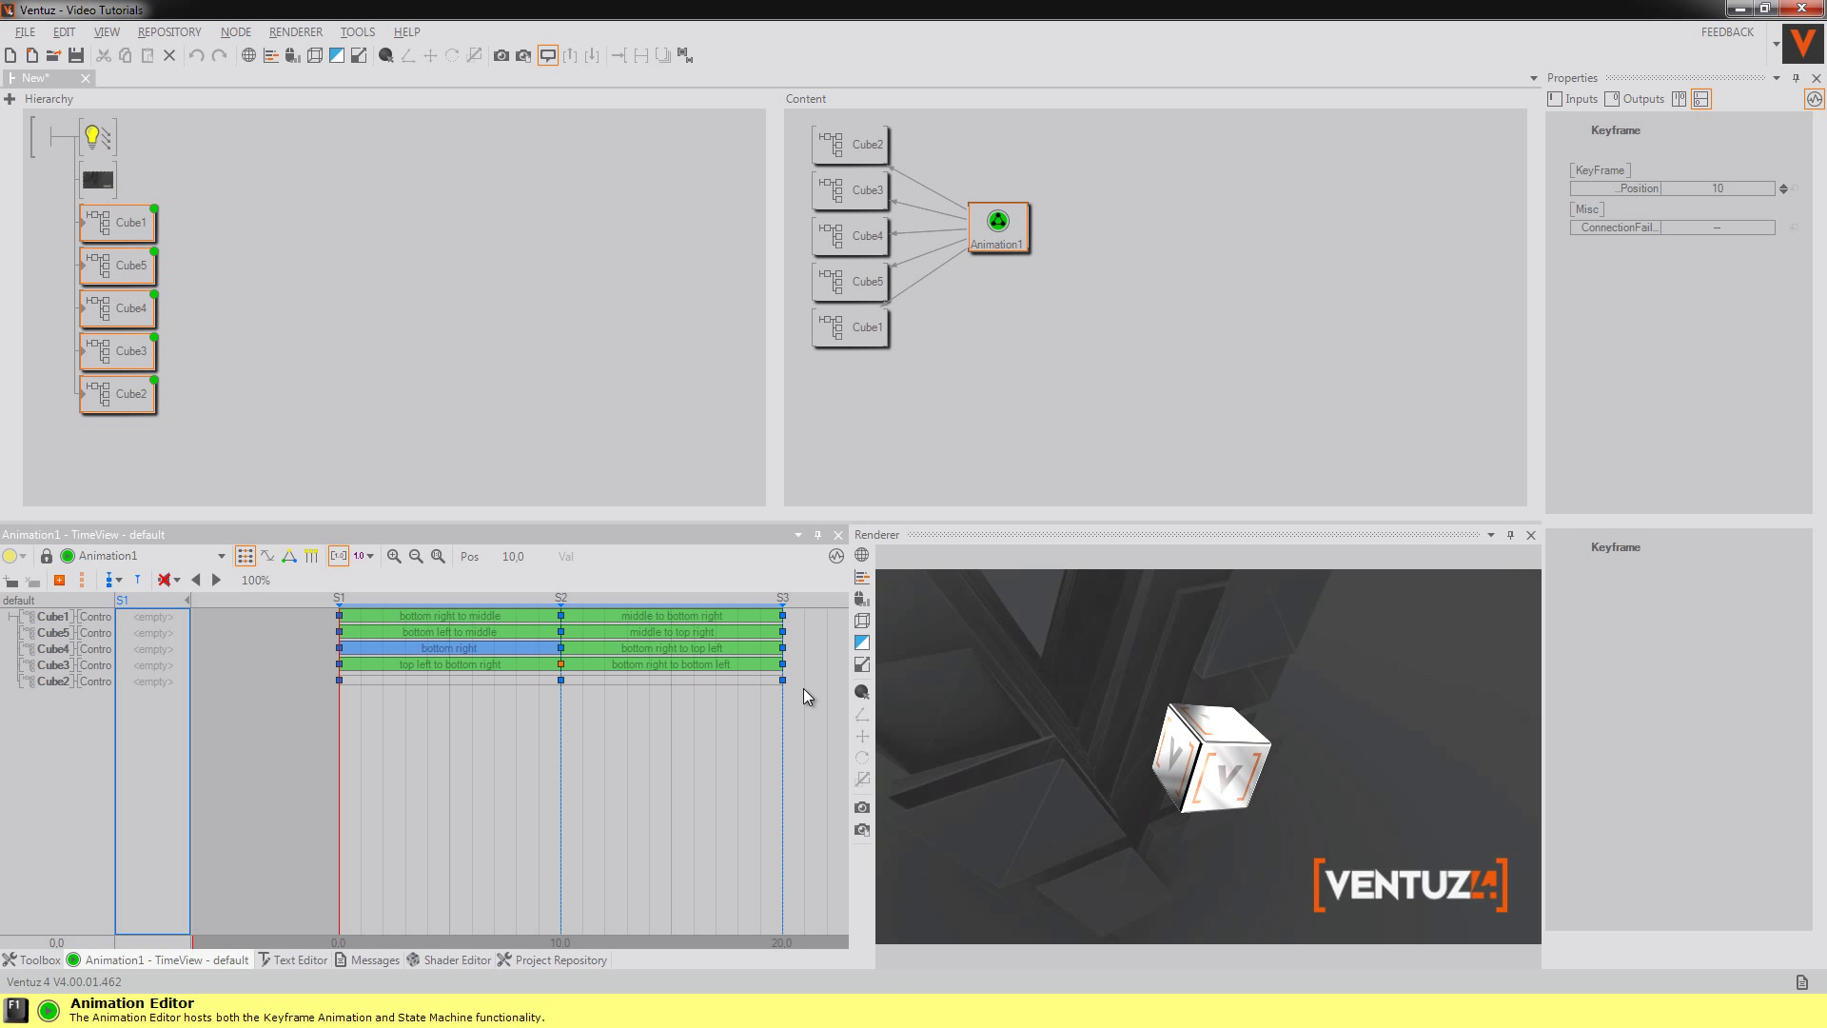
Set Cube2's first connection to bottom left to bottom right, replacing bottom right to top left
{"action": "right_click", "coordinate": [339, 681]}
{"action": "mouse_move", "coordinate": [396, 720]}
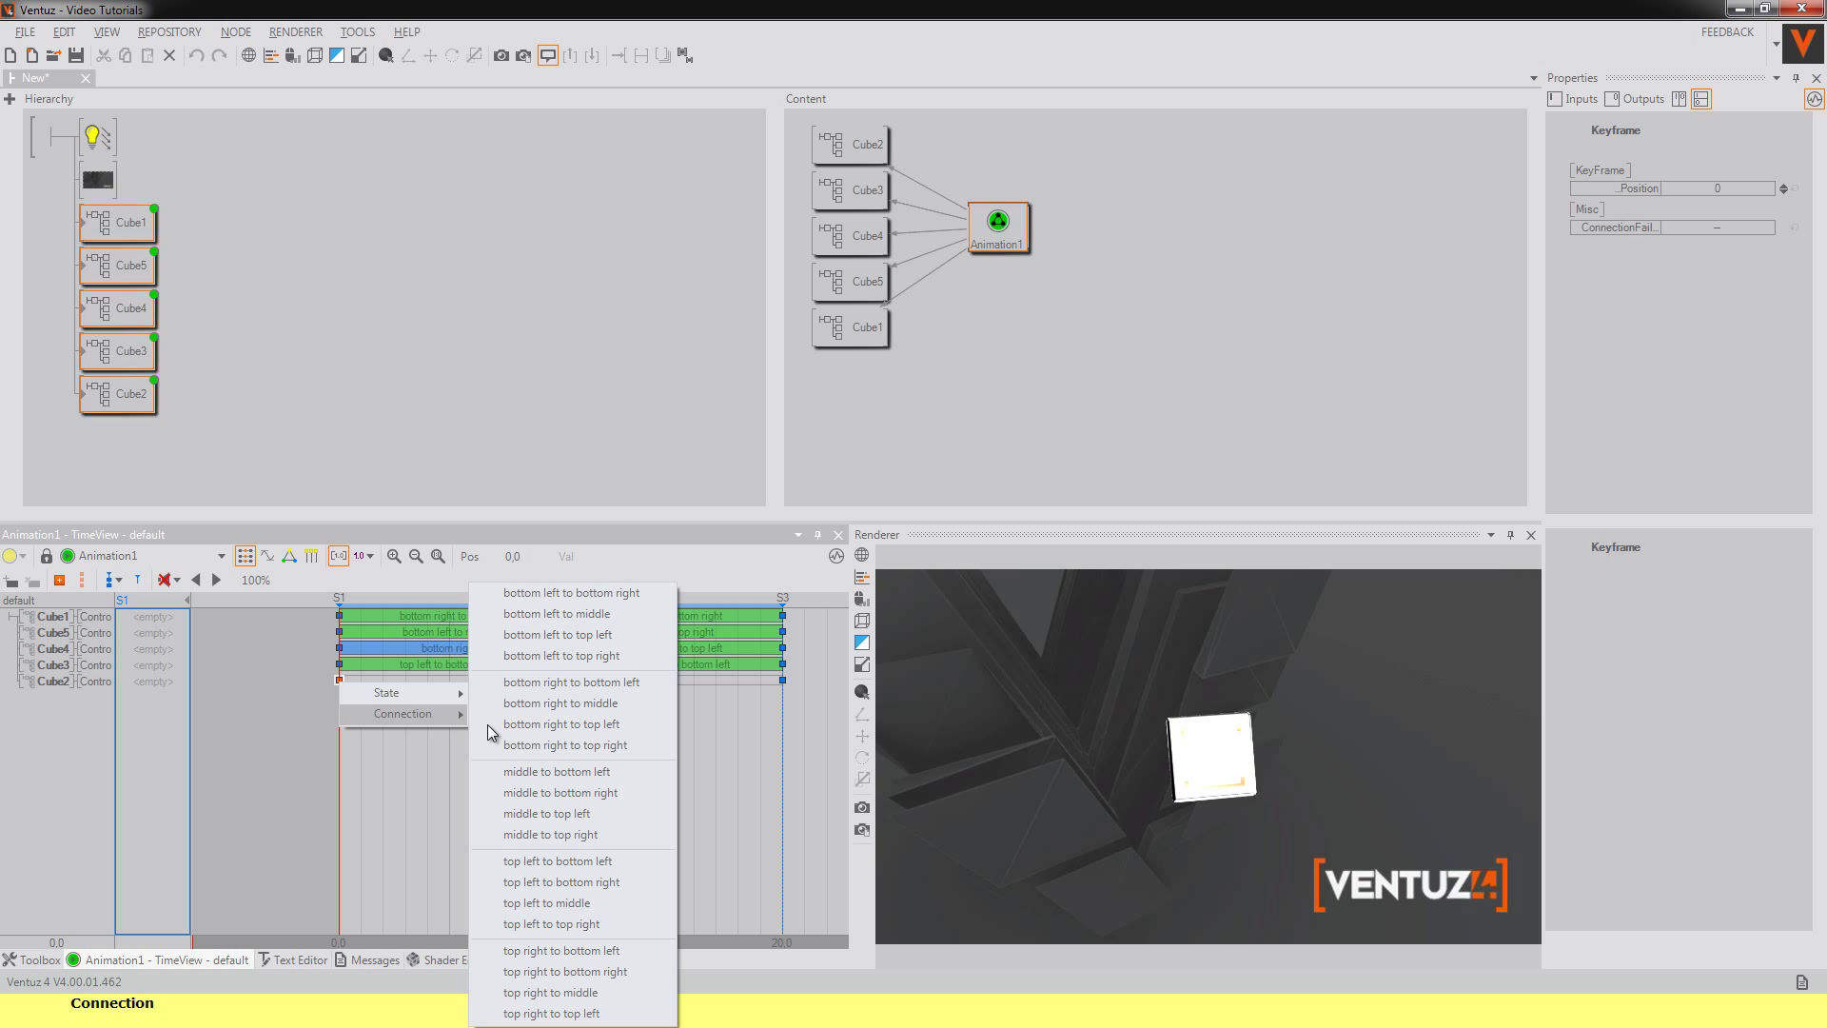
{"action": "left_click", "coordinate": [547, 724]}
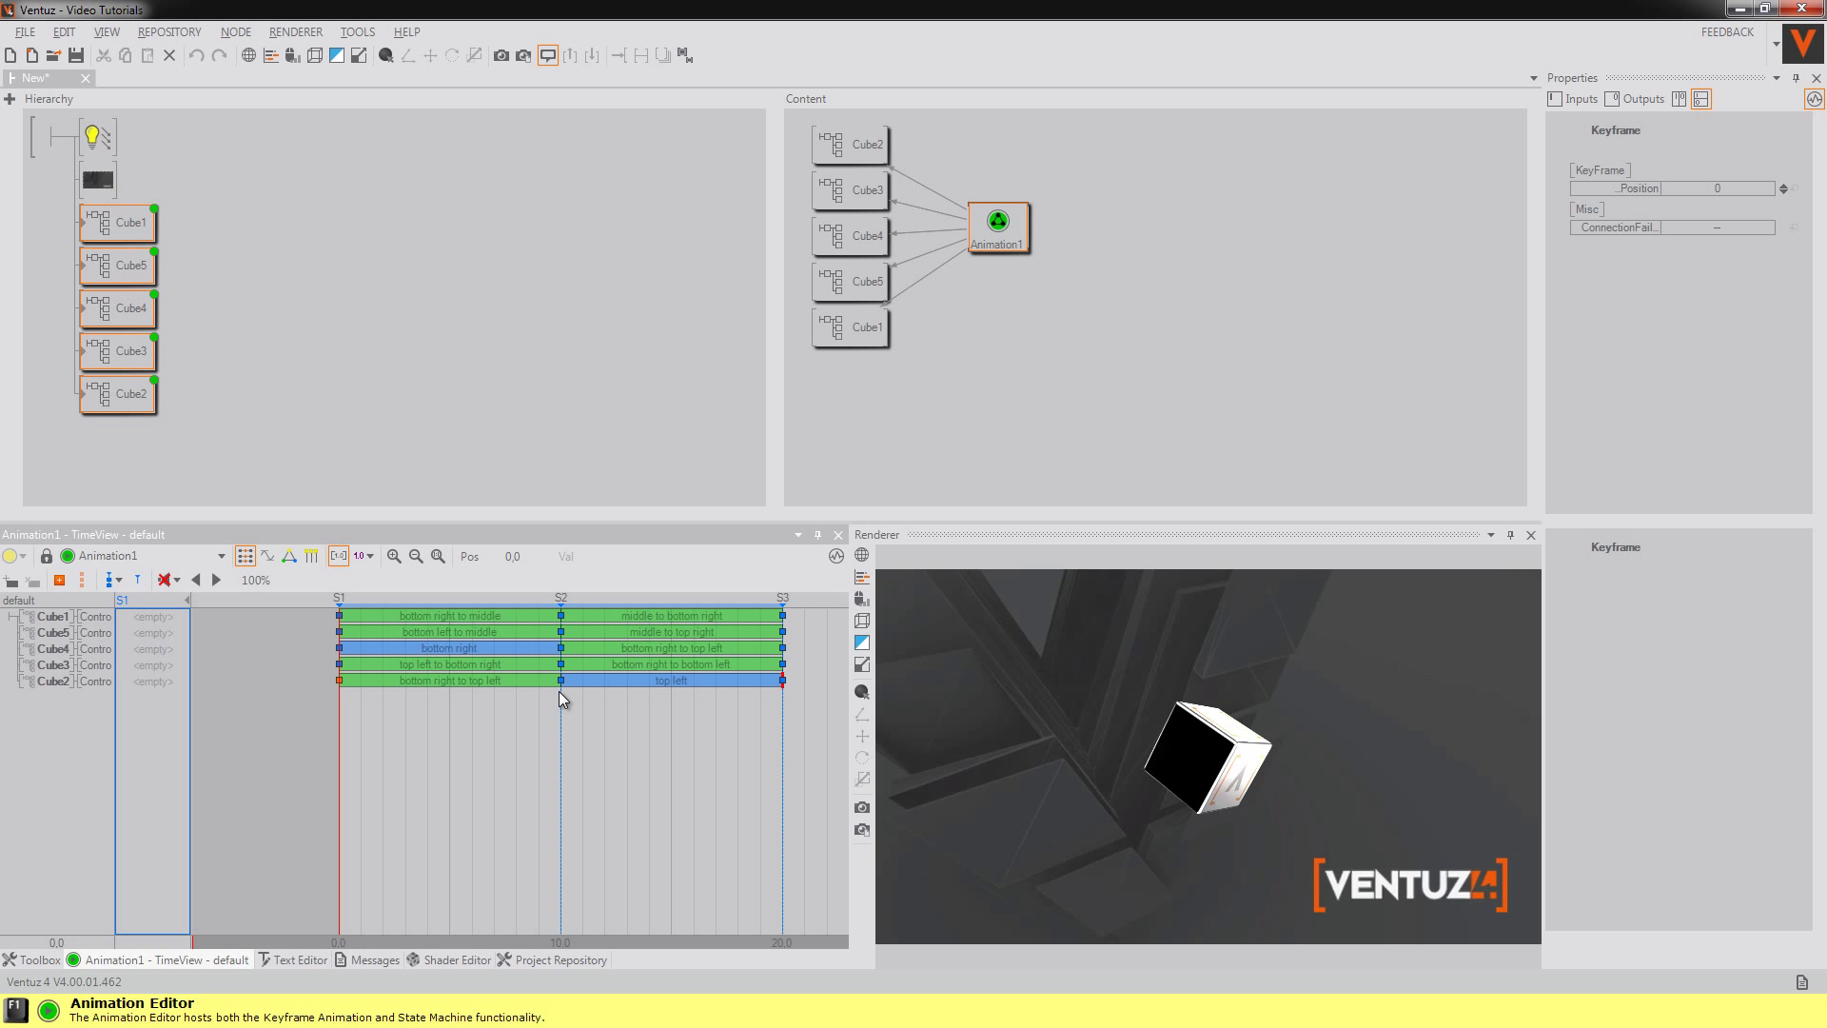
{"action": "right_click", "coordinate": [341, 679]}
{"action": "mouse_move", "coordinate": [400, 712]}
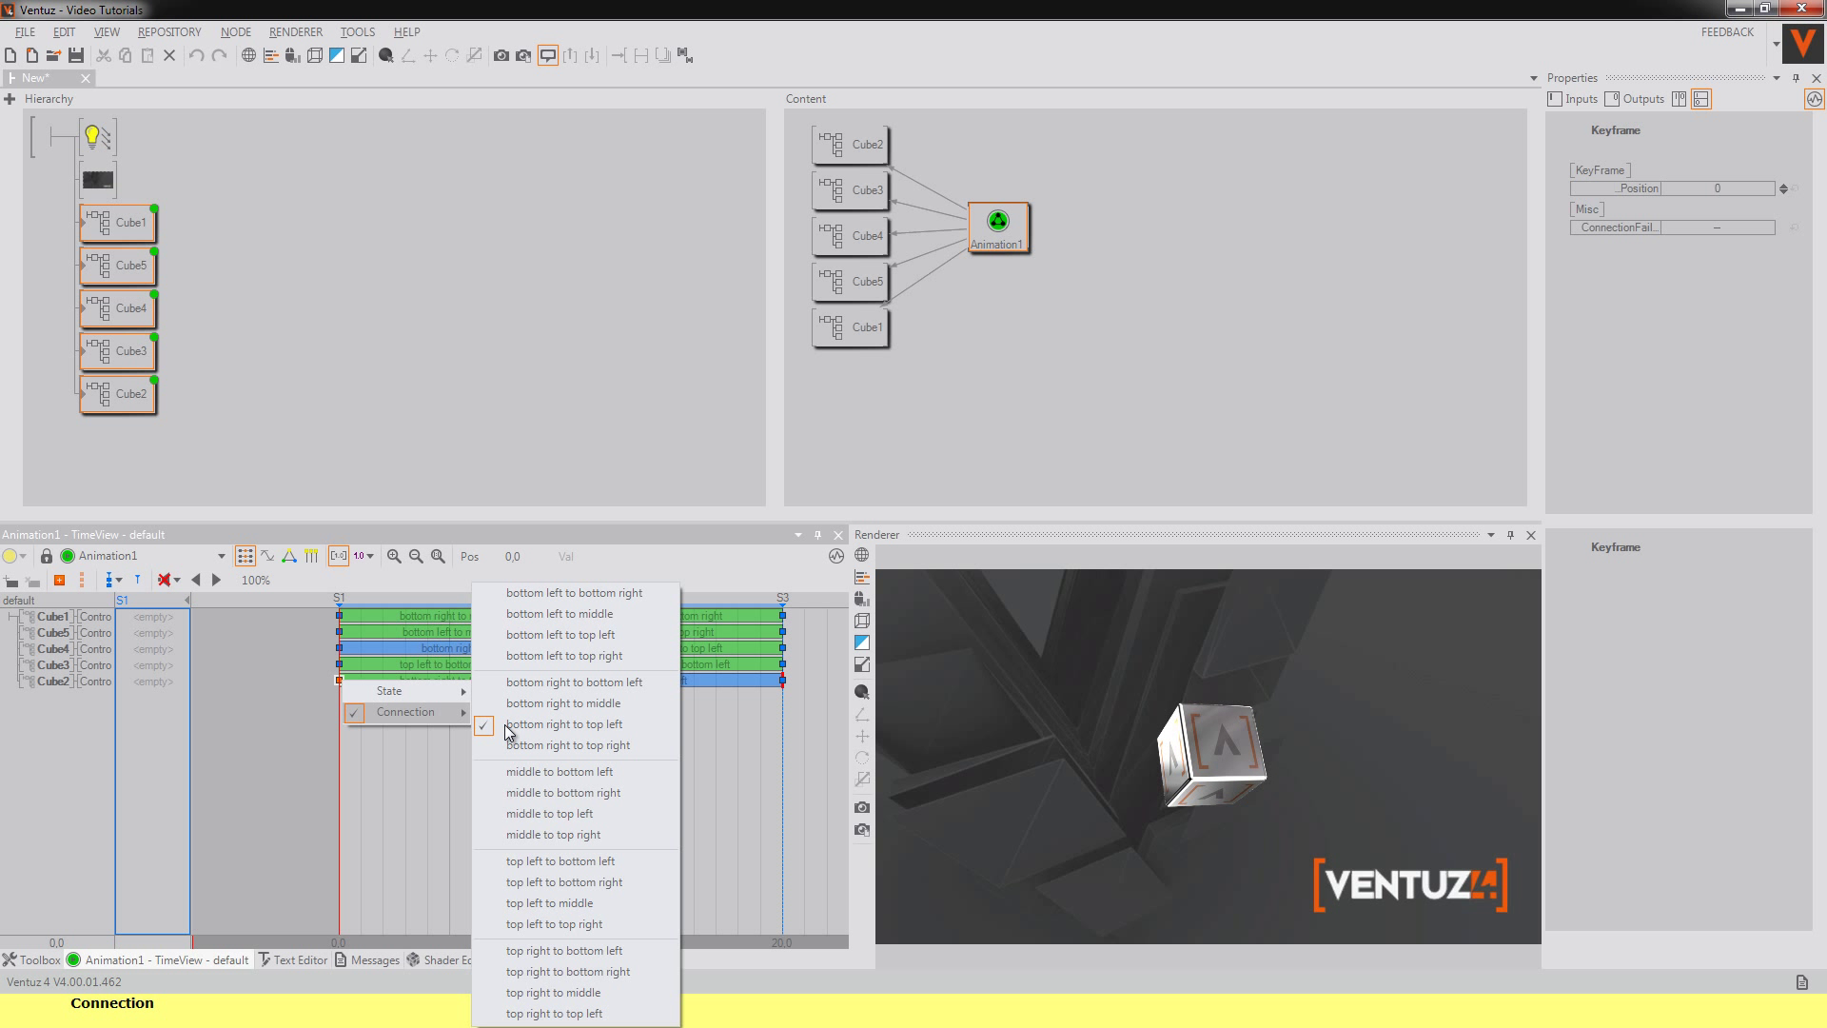
{"action": "left_click", "coordinate": [604, 594]}
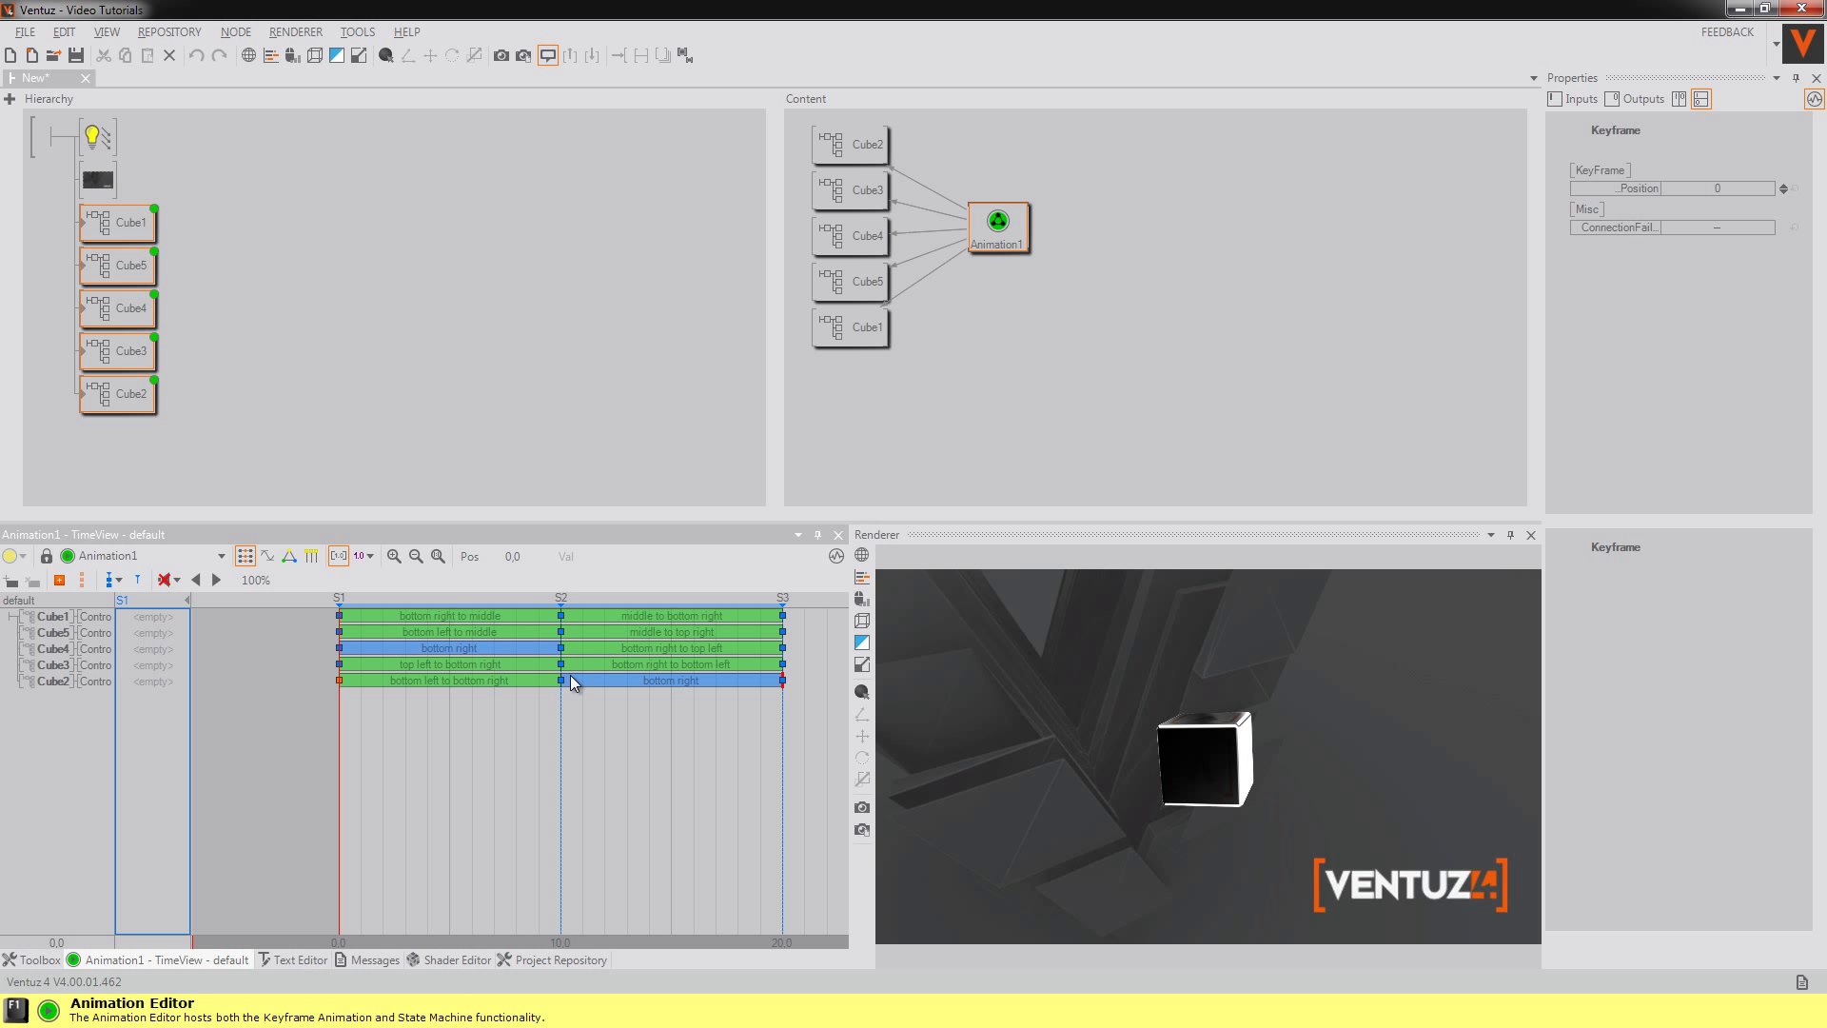
{"action": "right_click", "coordinate": [561, 679]}
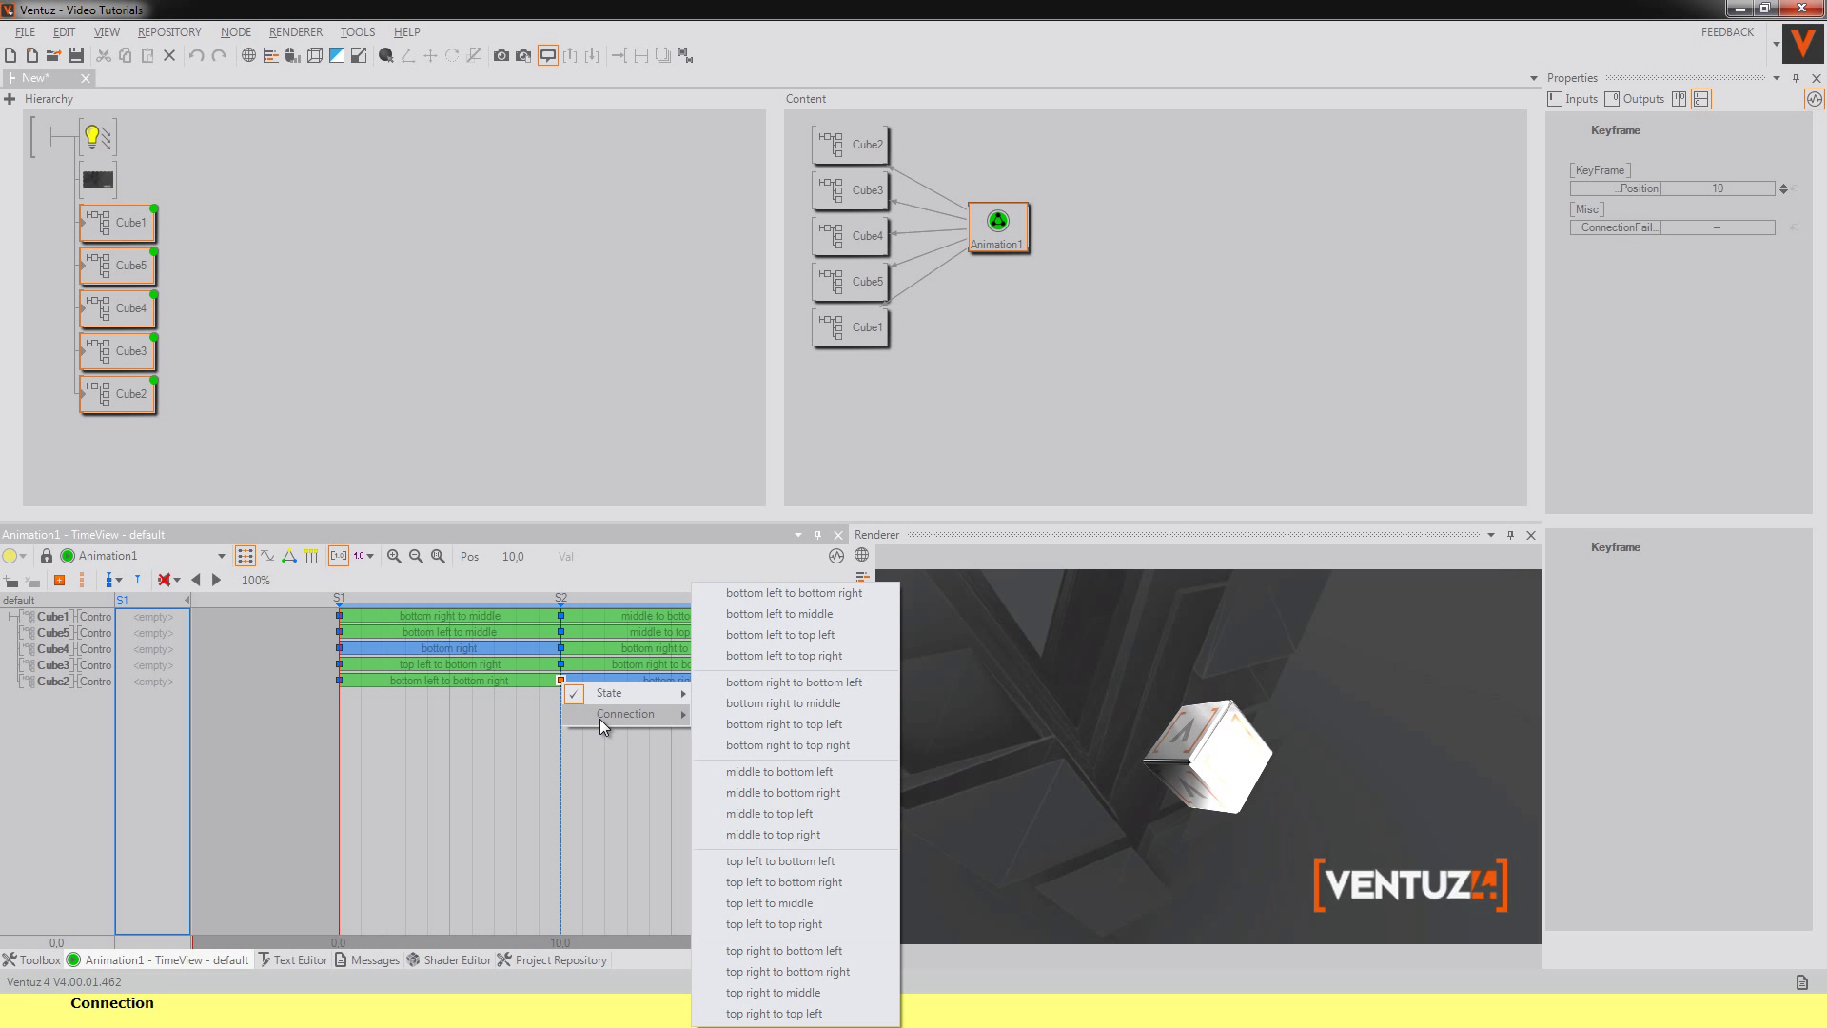
{"action": "left_click", "coordinate": [580, 790]}
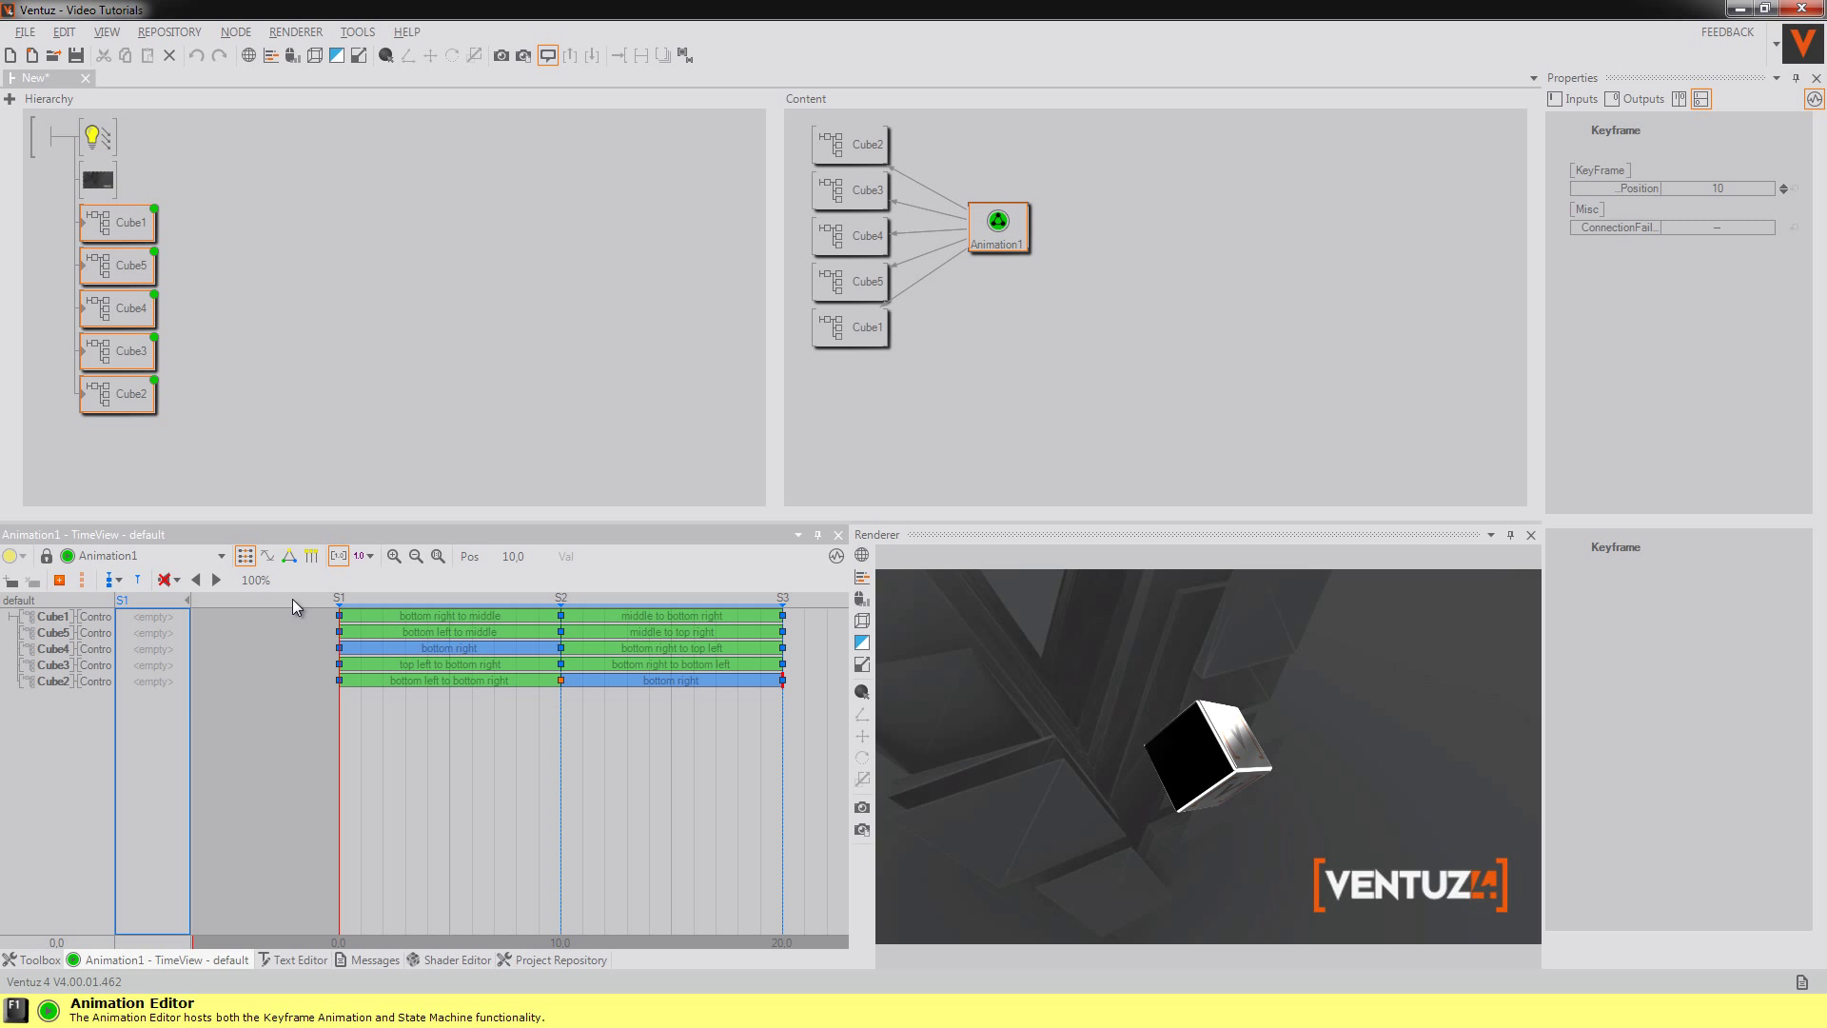
Step Animation1 forward twice and back once to preview the cubes
{"action": "left_click", "coordinate": [1021, 236]}
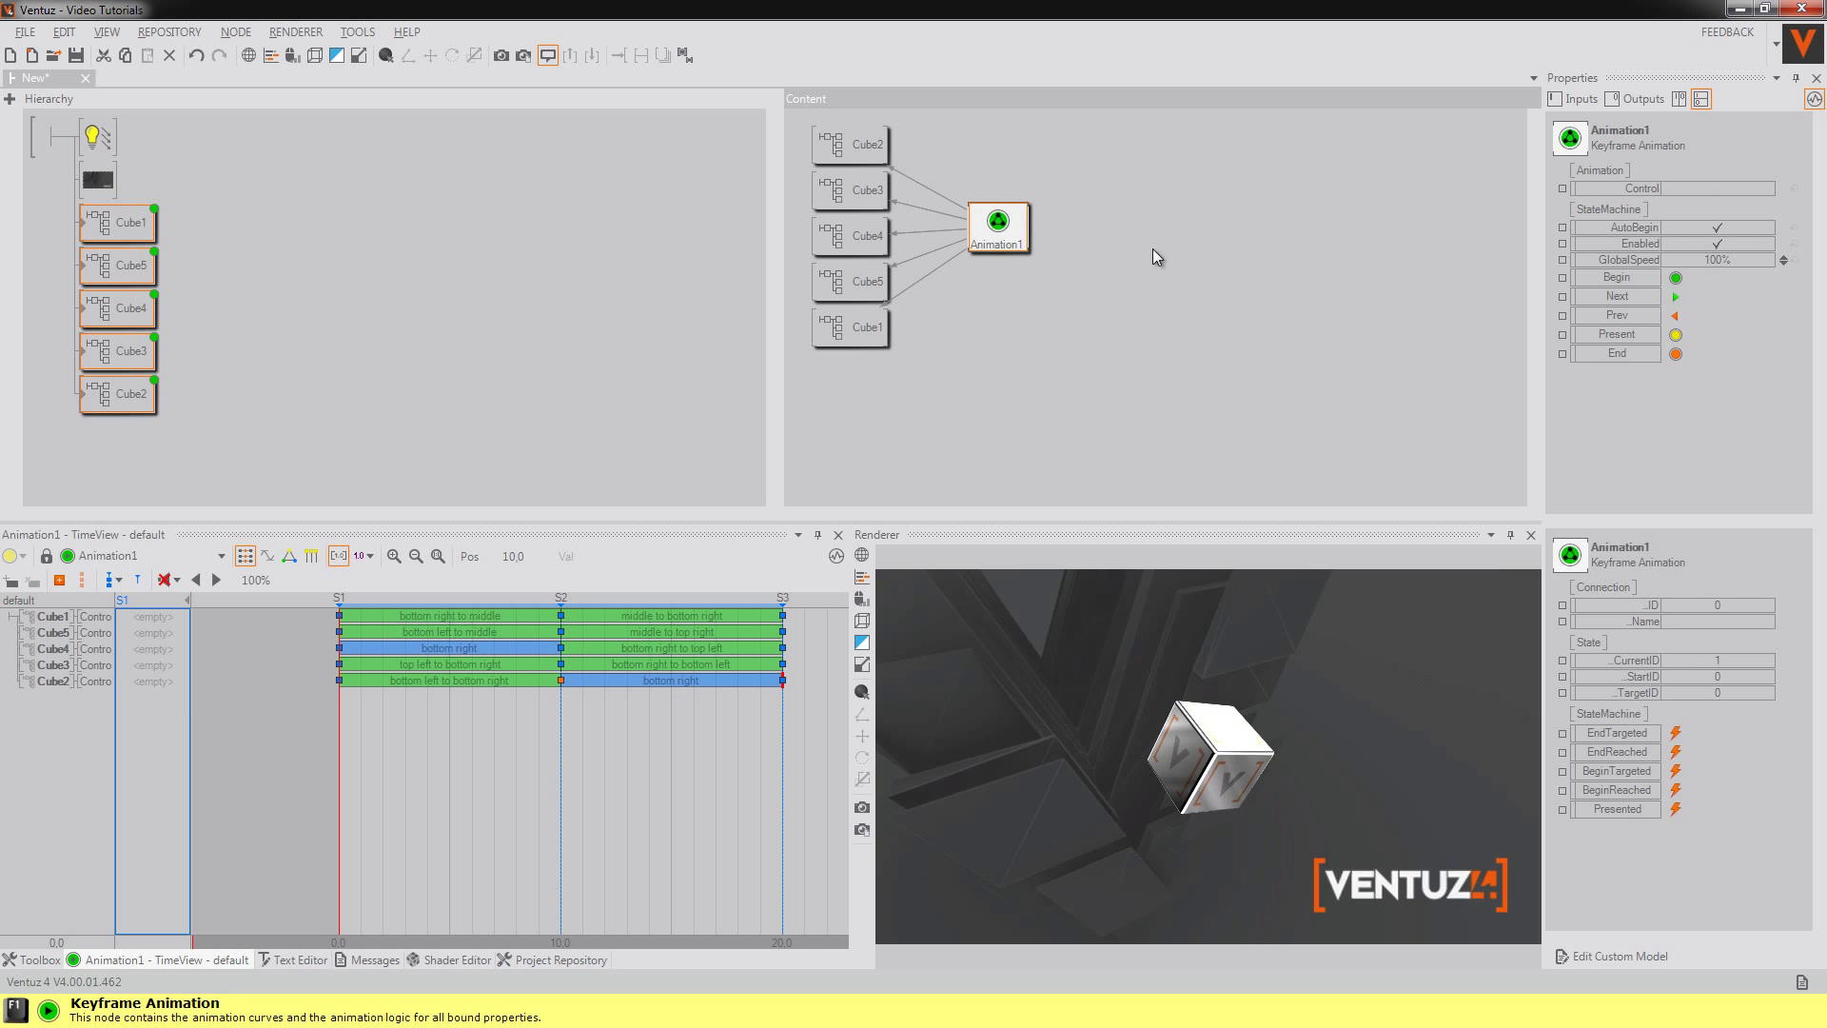
{"action": "left_click", "coordinate": [1676, 297]}
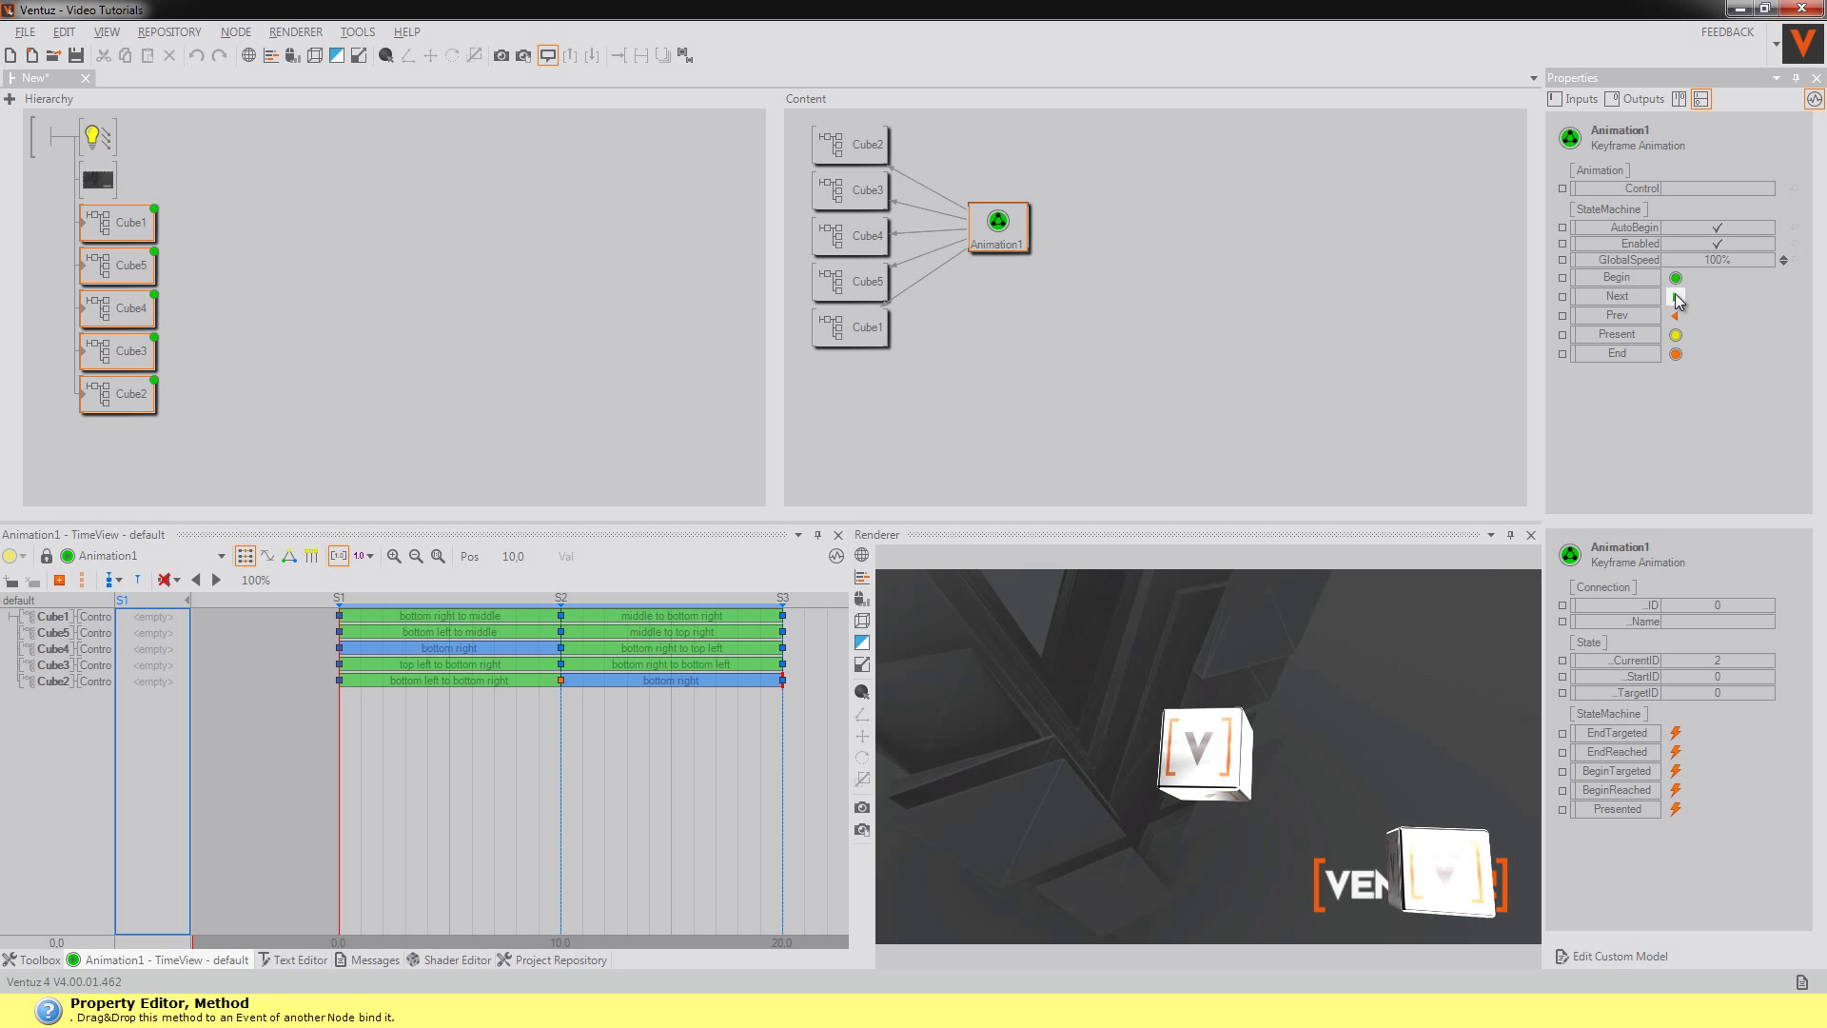
{"action": "left_click", "coordinate": [1676, 297]}
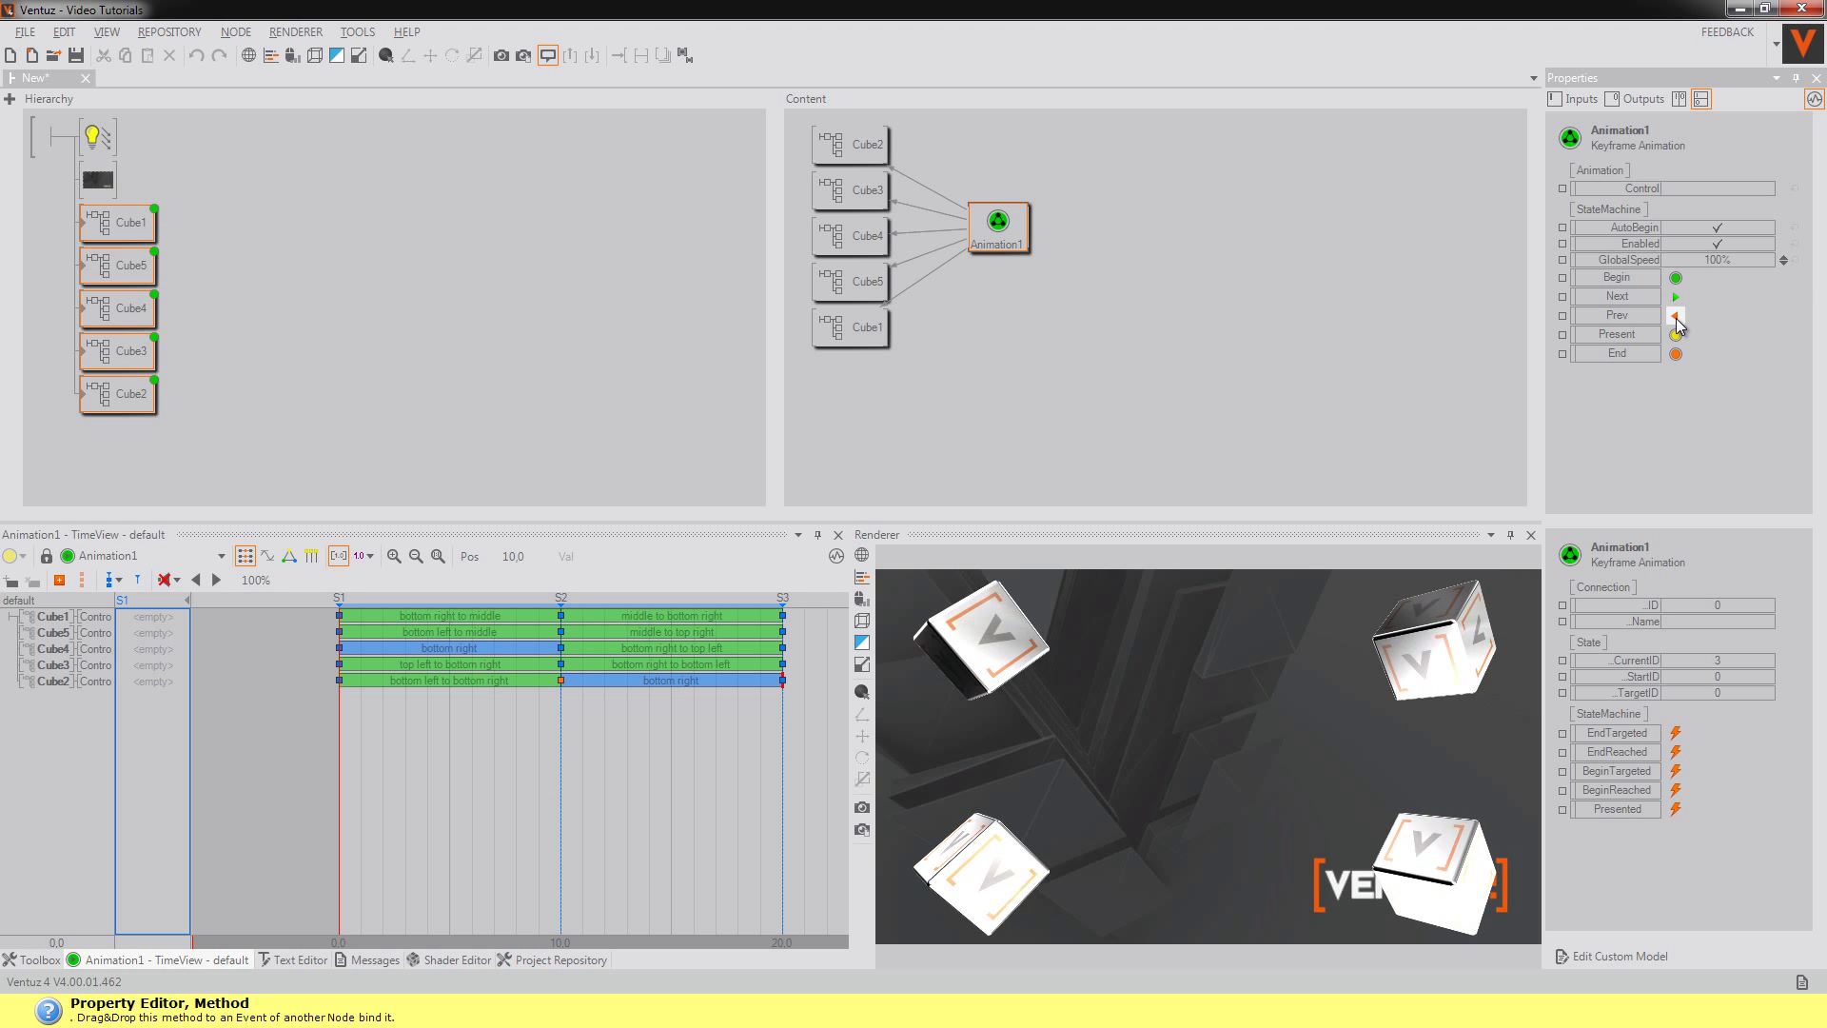
{"action": "left_click", "coordinate": [1676, 316]}
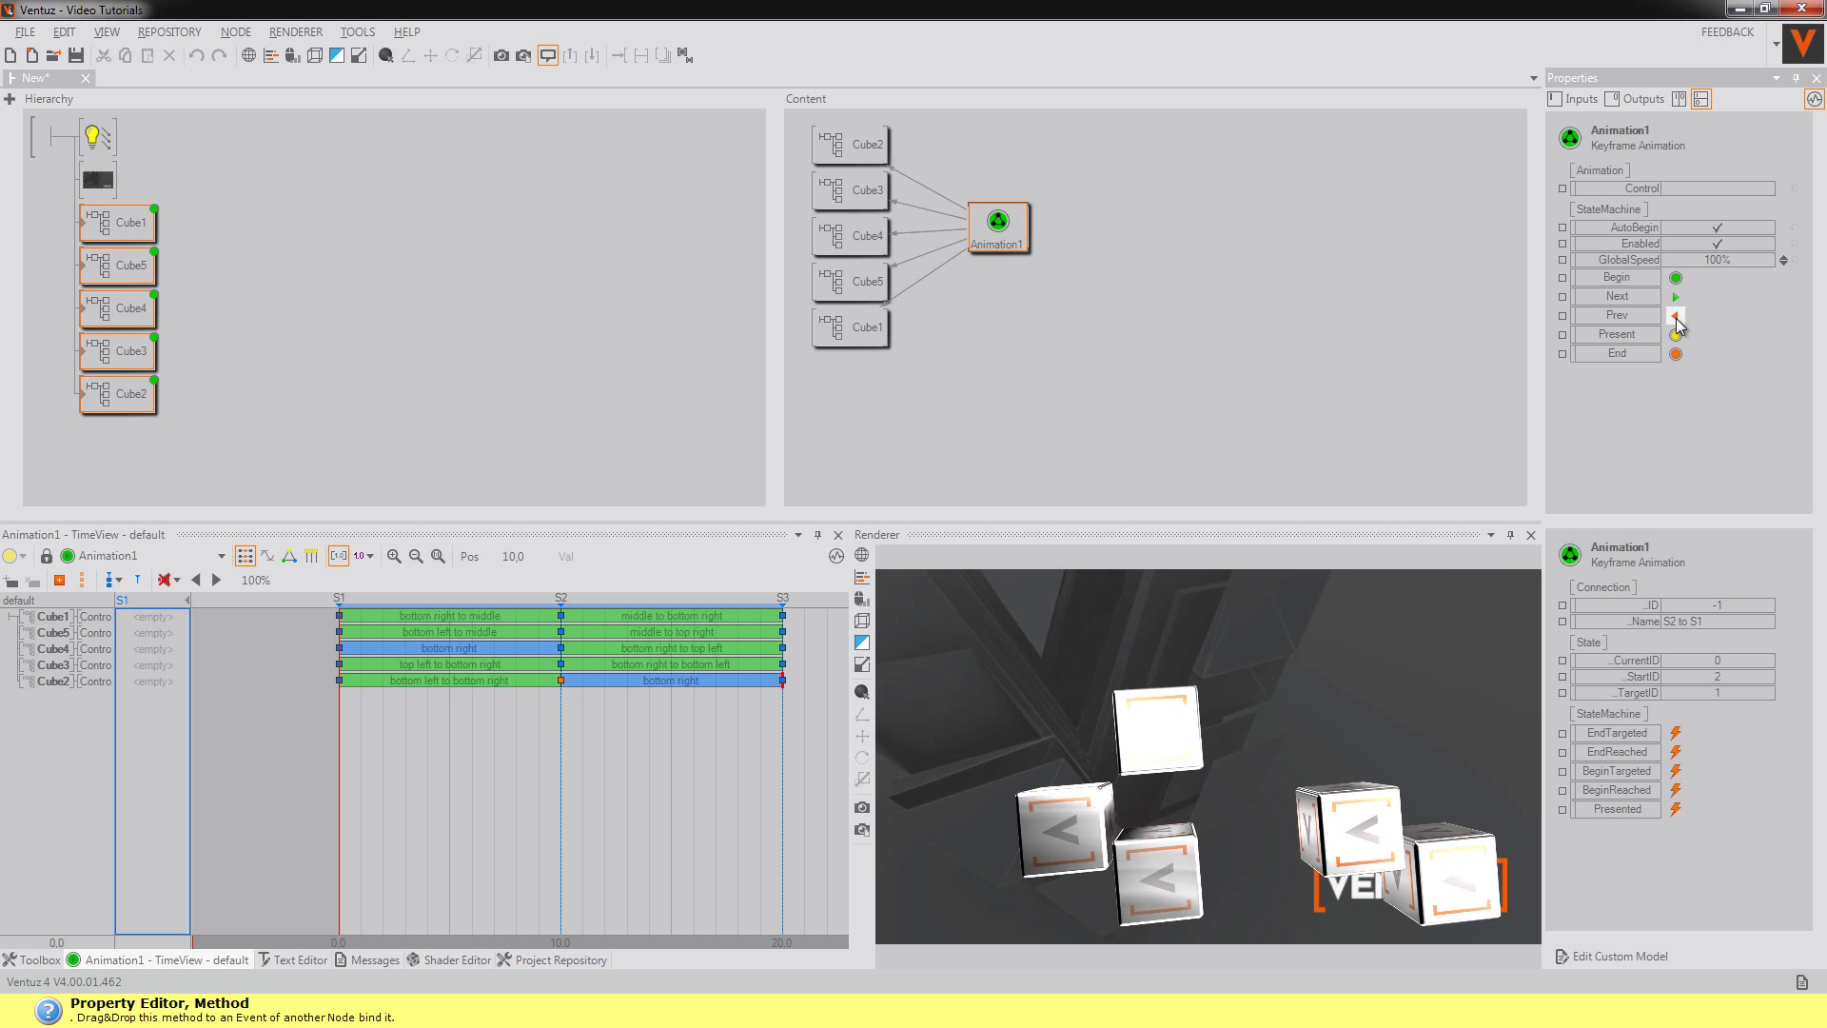
Change Cube4's first transition to middle to bottom left
{"action": "right_click", "coordinate": [340, 648]}
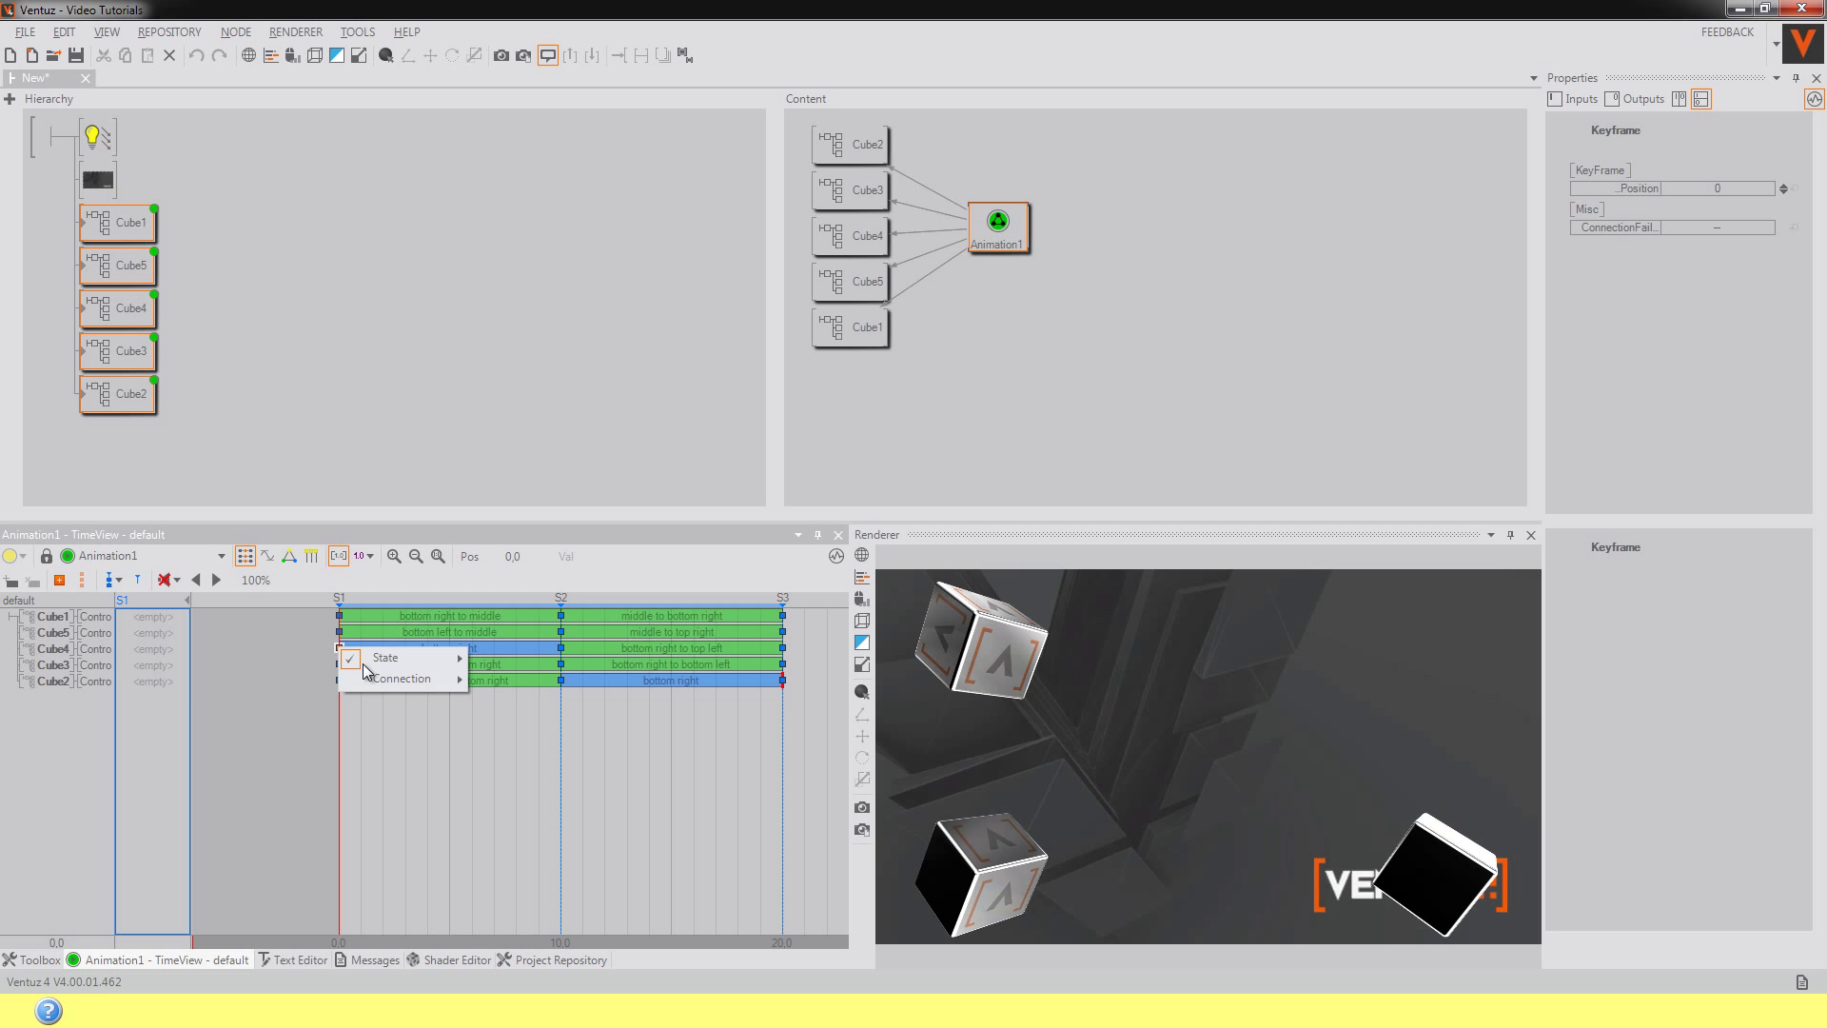
{"action": "left_click", "coordinate": [358, 716]}
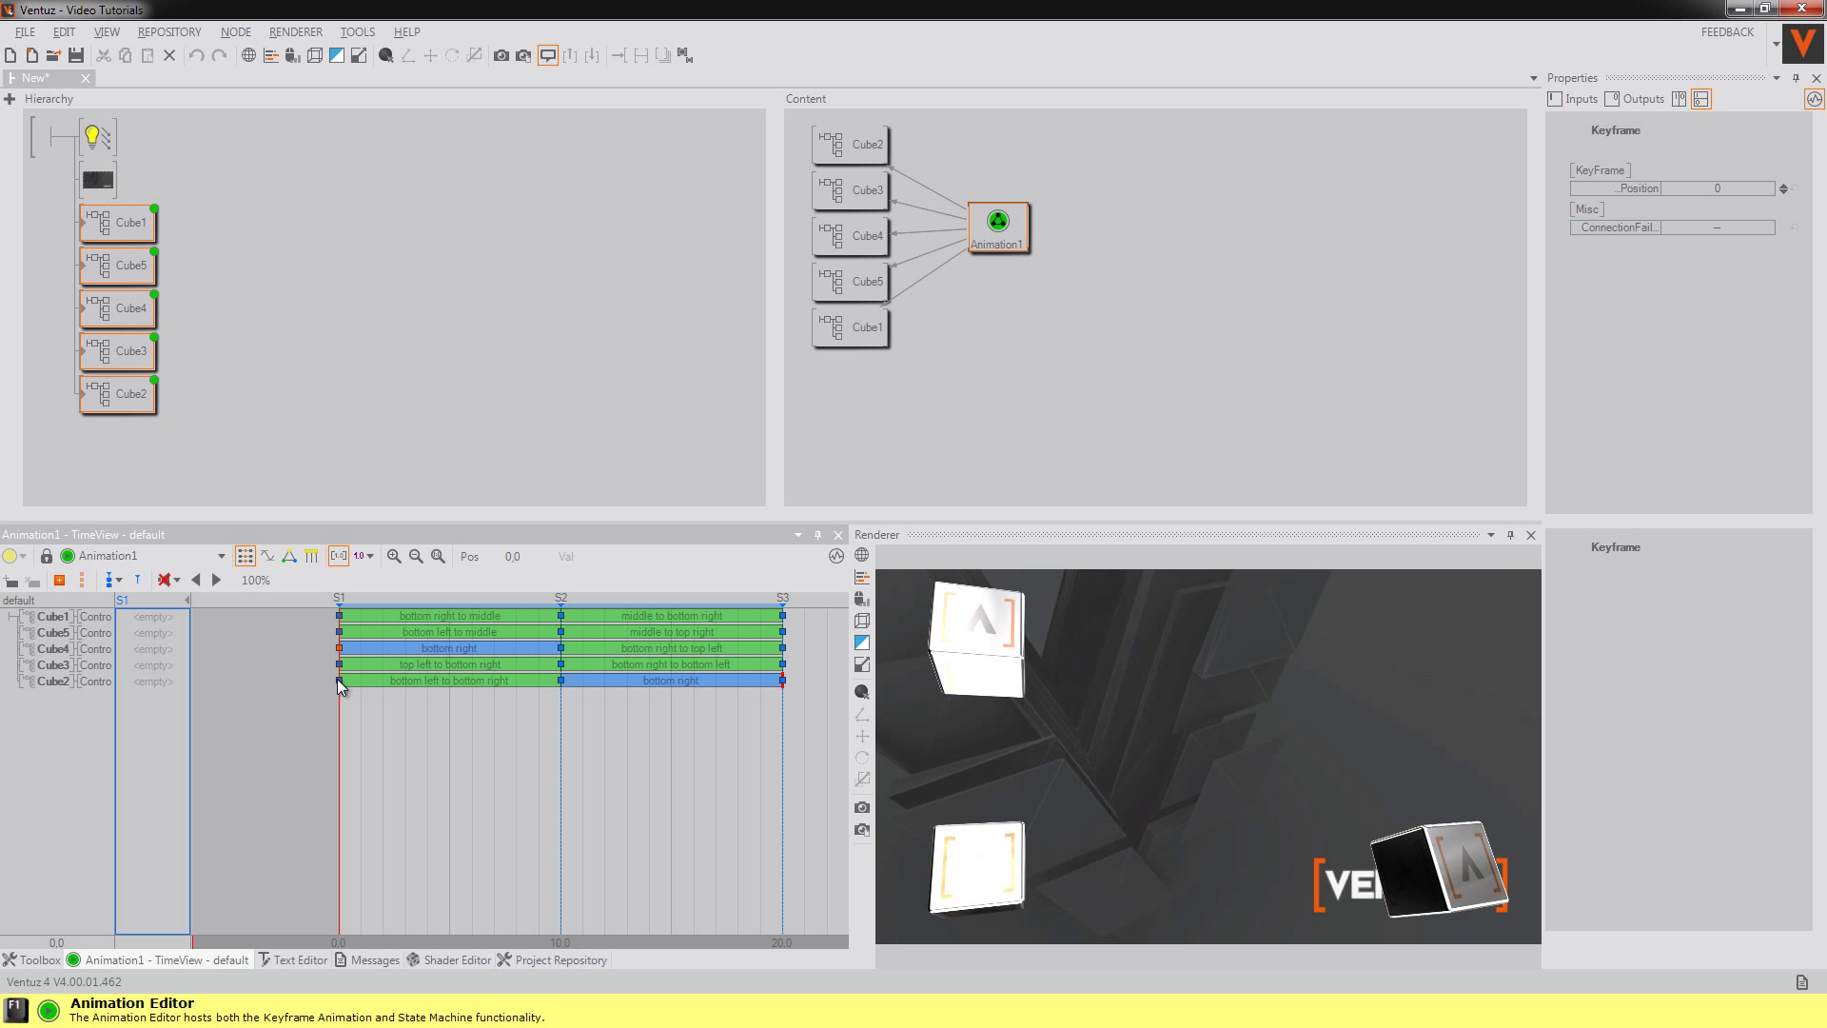
{"action": "right_click", "coordinate": [335, 647]}
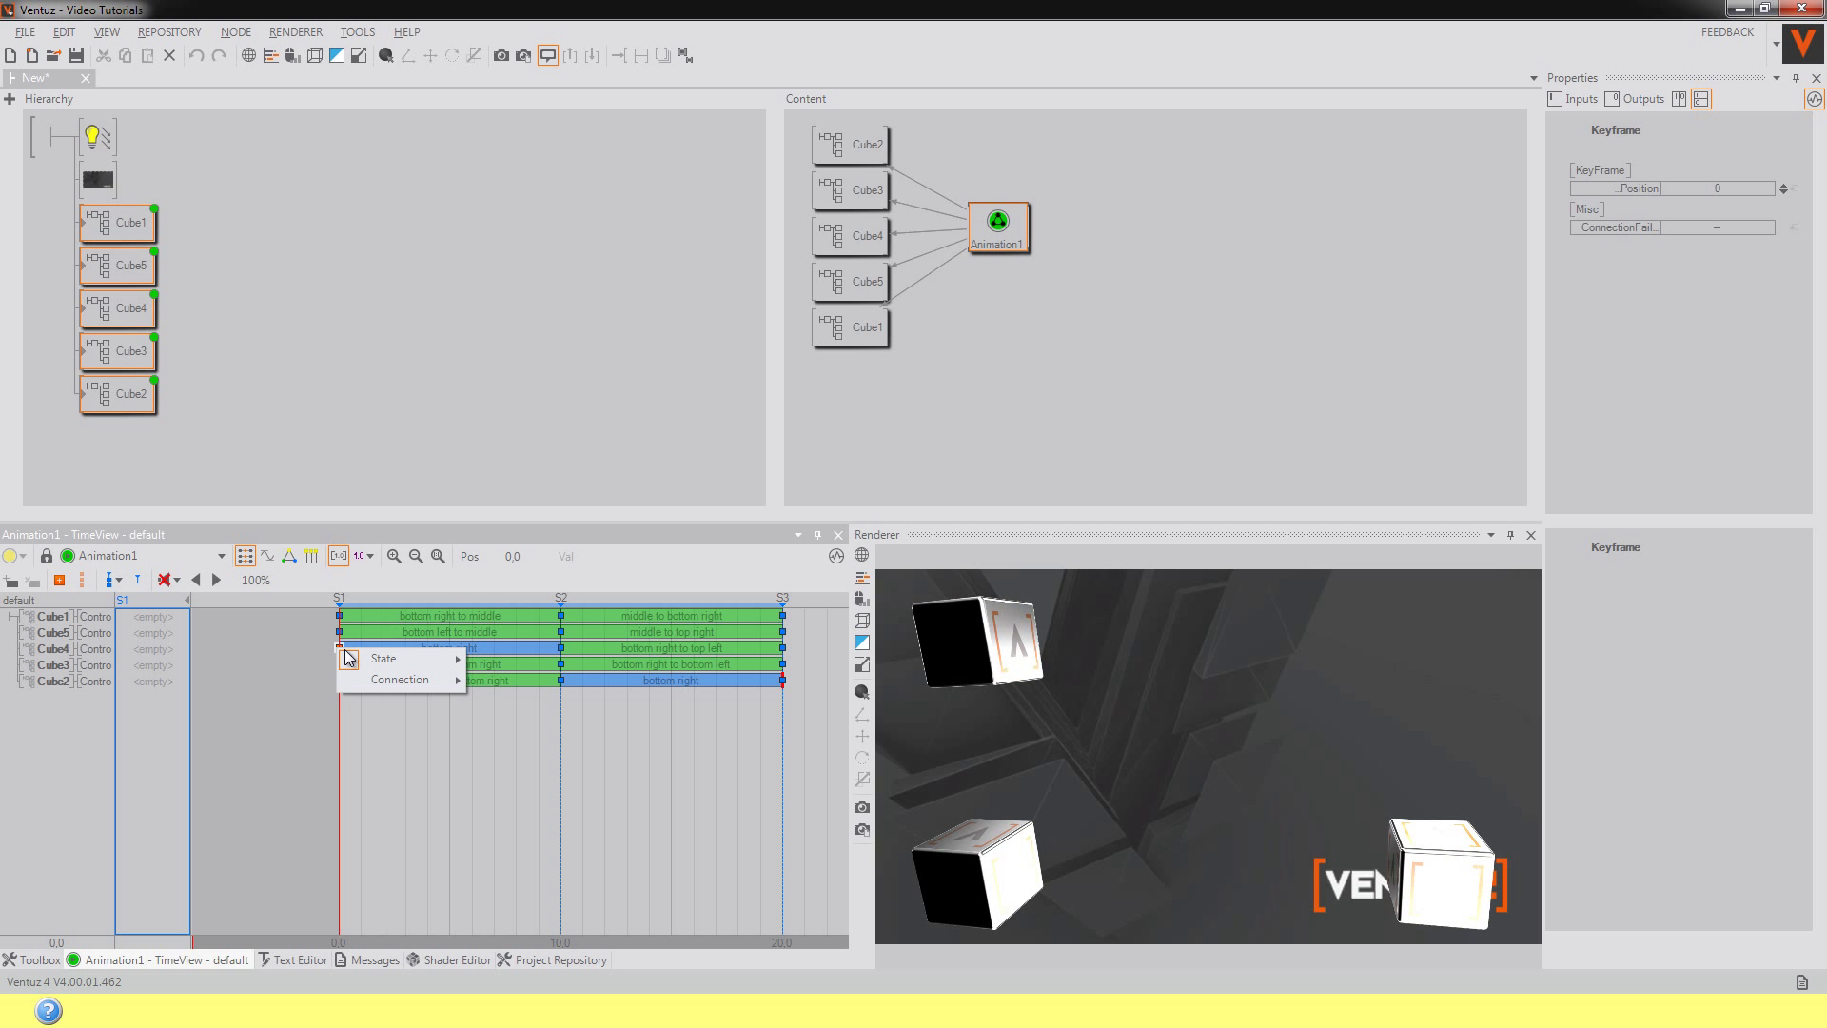
{"action": "mouse_move", "coordinate": [472, 675]}
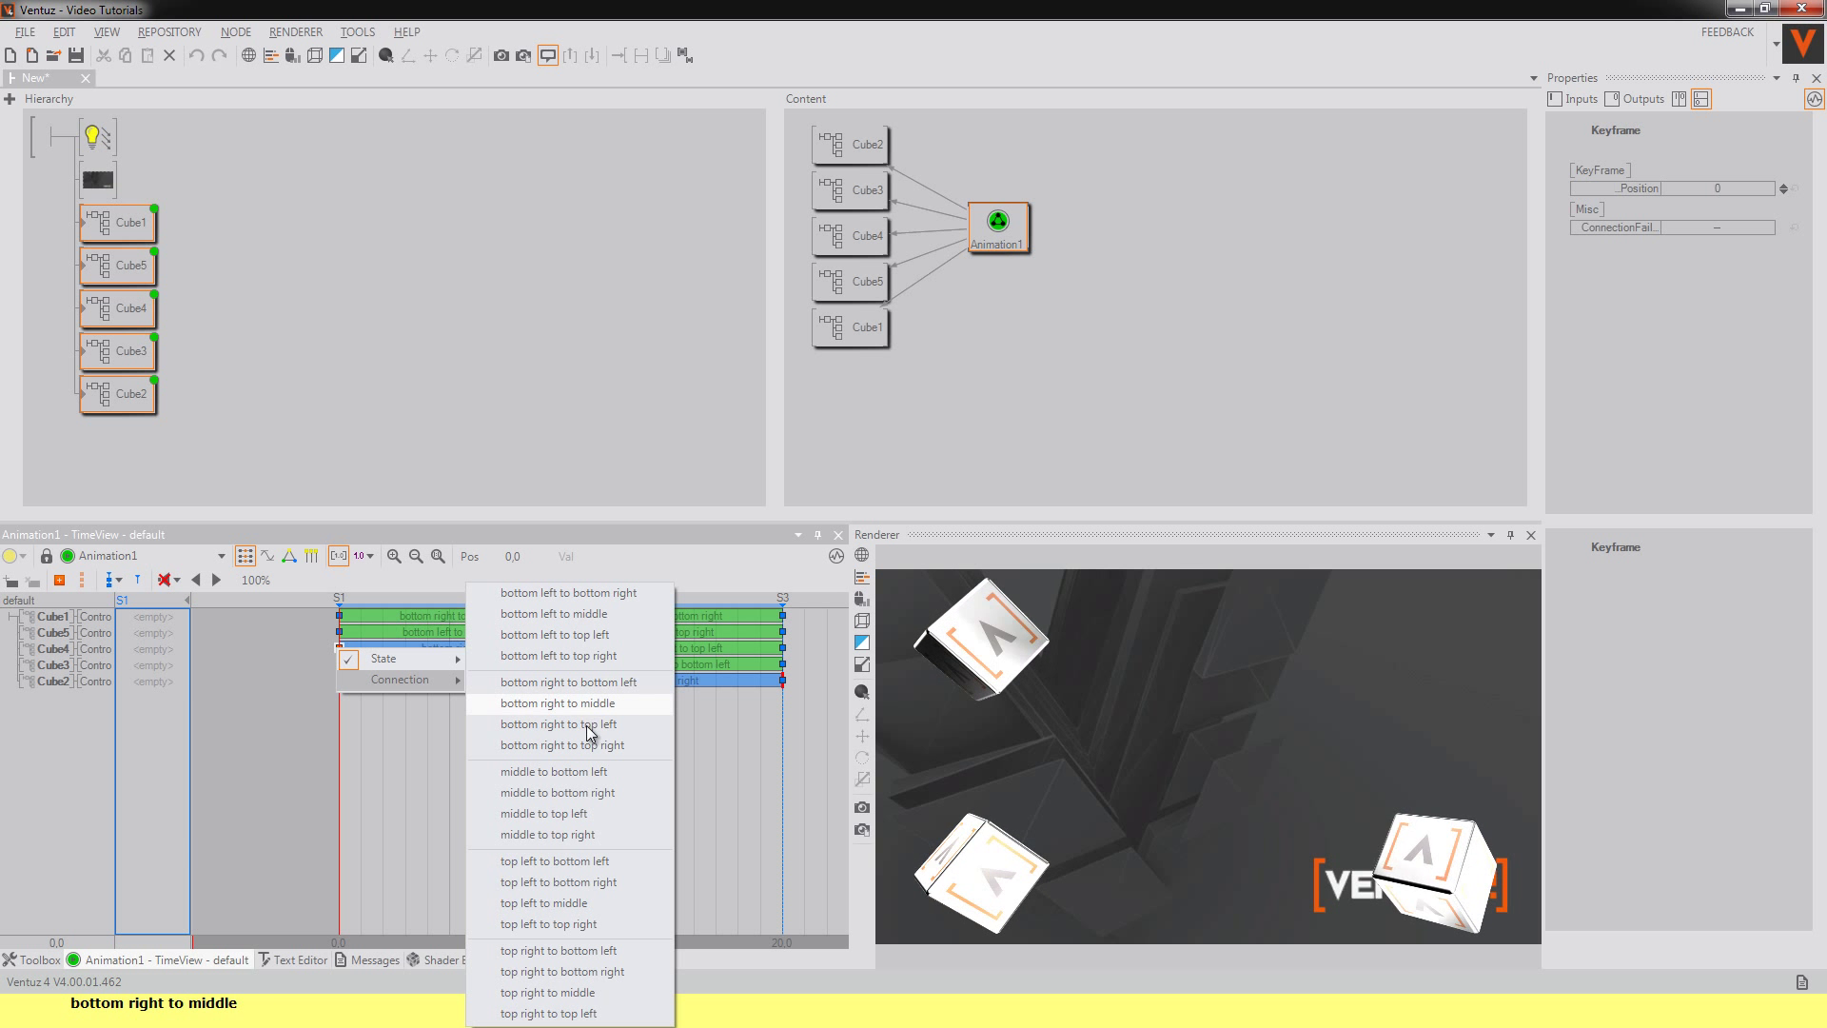
{"action": "left_click", "coordinate": [556, 772]}
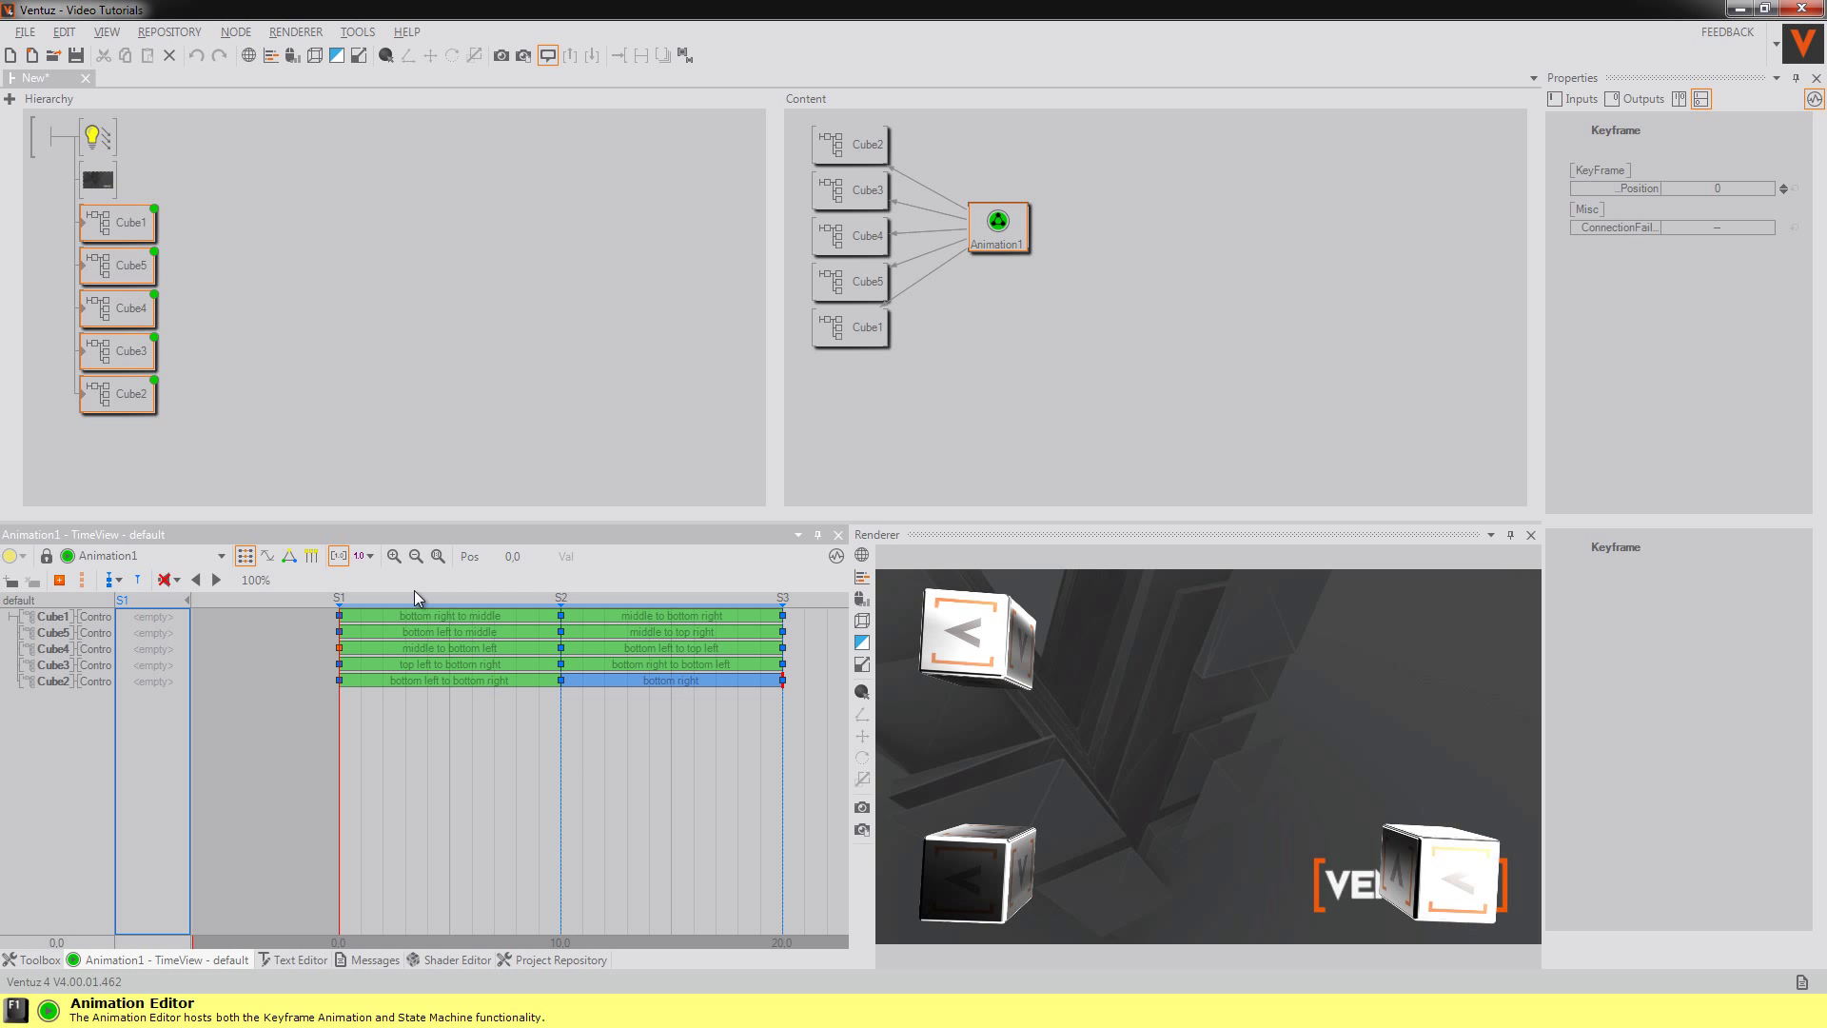
Preview the updated motion by stepping Animation1 next, previous, then next again
{"action": "left_click", "coordinate": [1013, 242]}
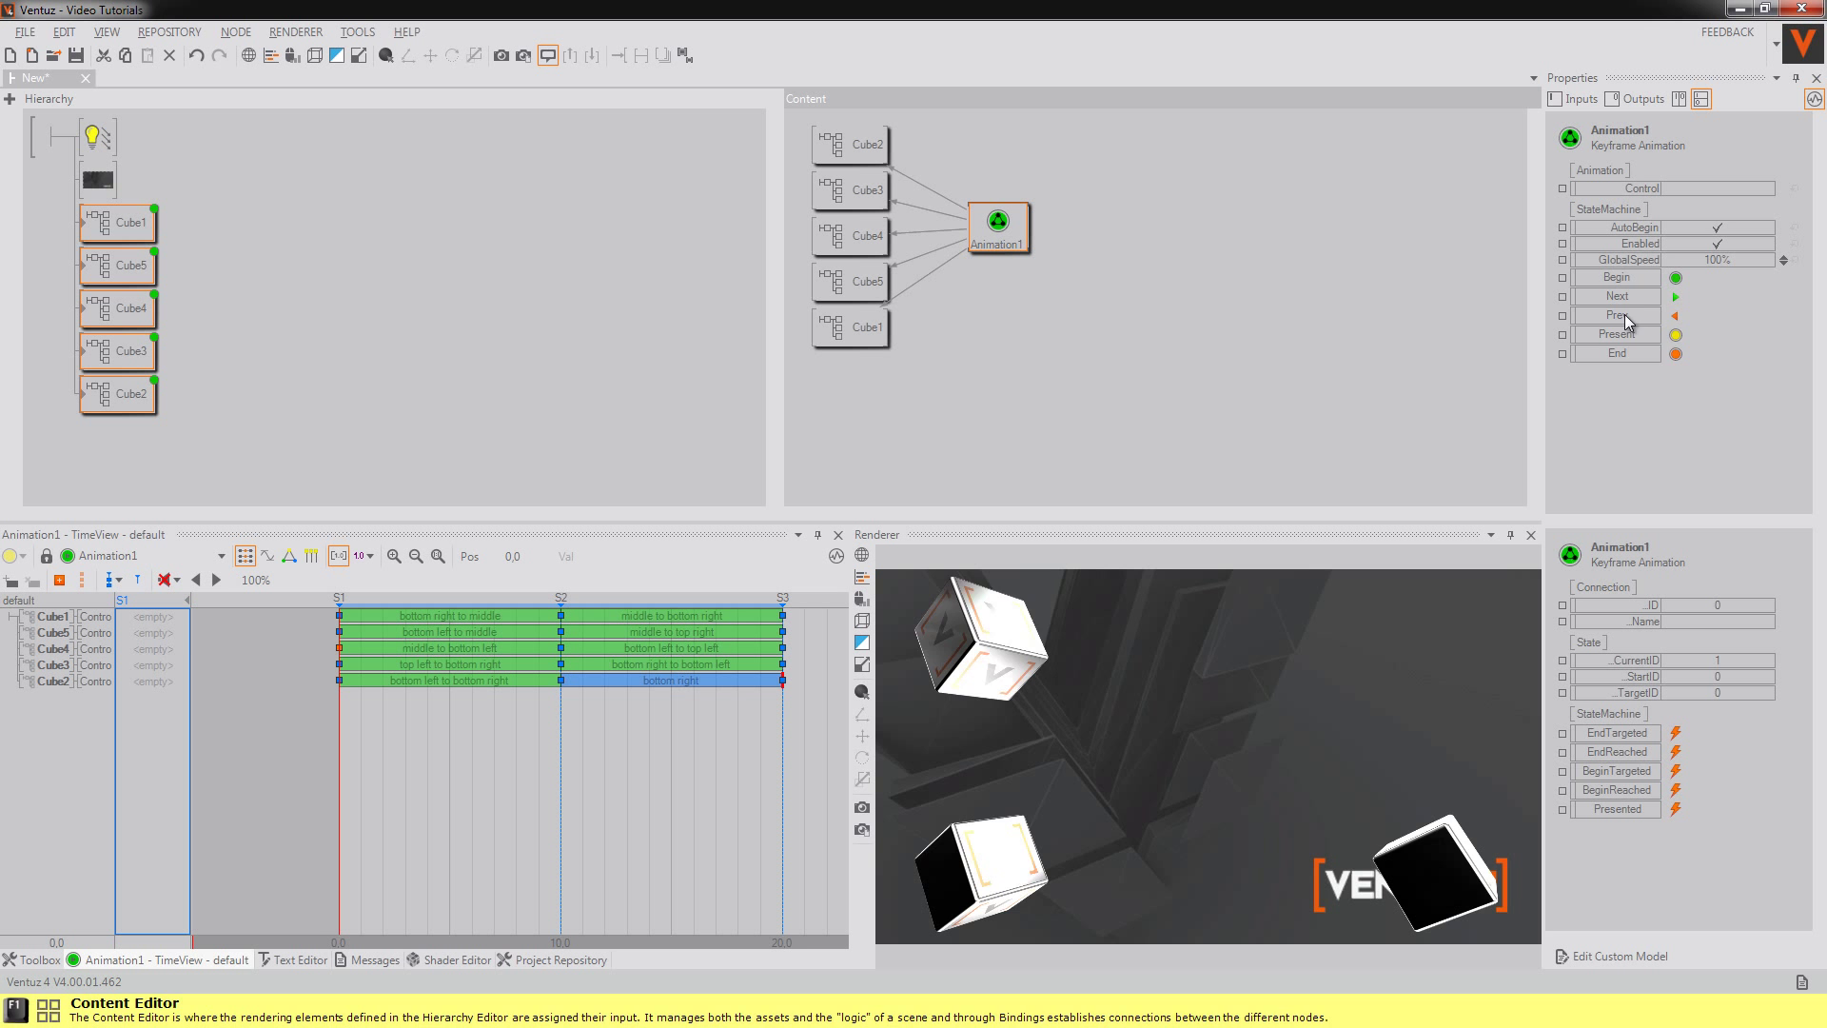
{"action": "left_click", "coordinate": [1676, 299]}
{"action": "left_click", "coordinate": [1677, 318]}
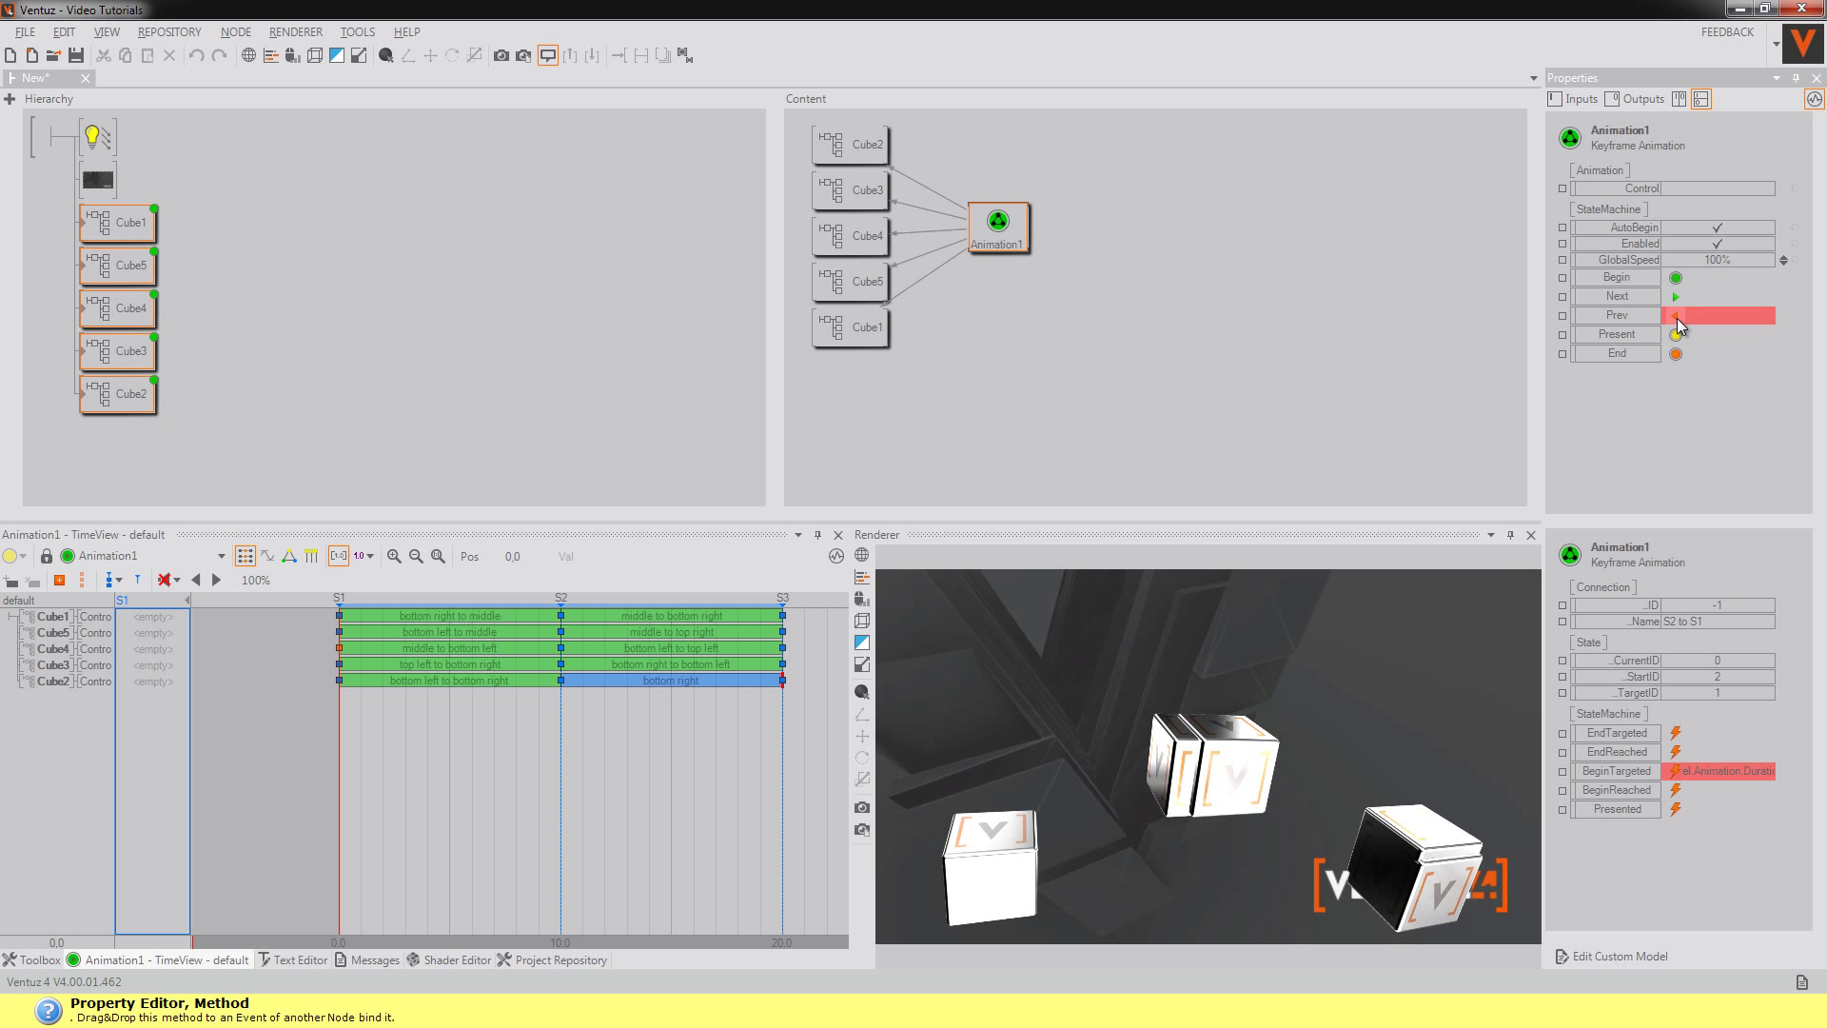
{"action": "left_click", "coordinate": [1676, 296]}
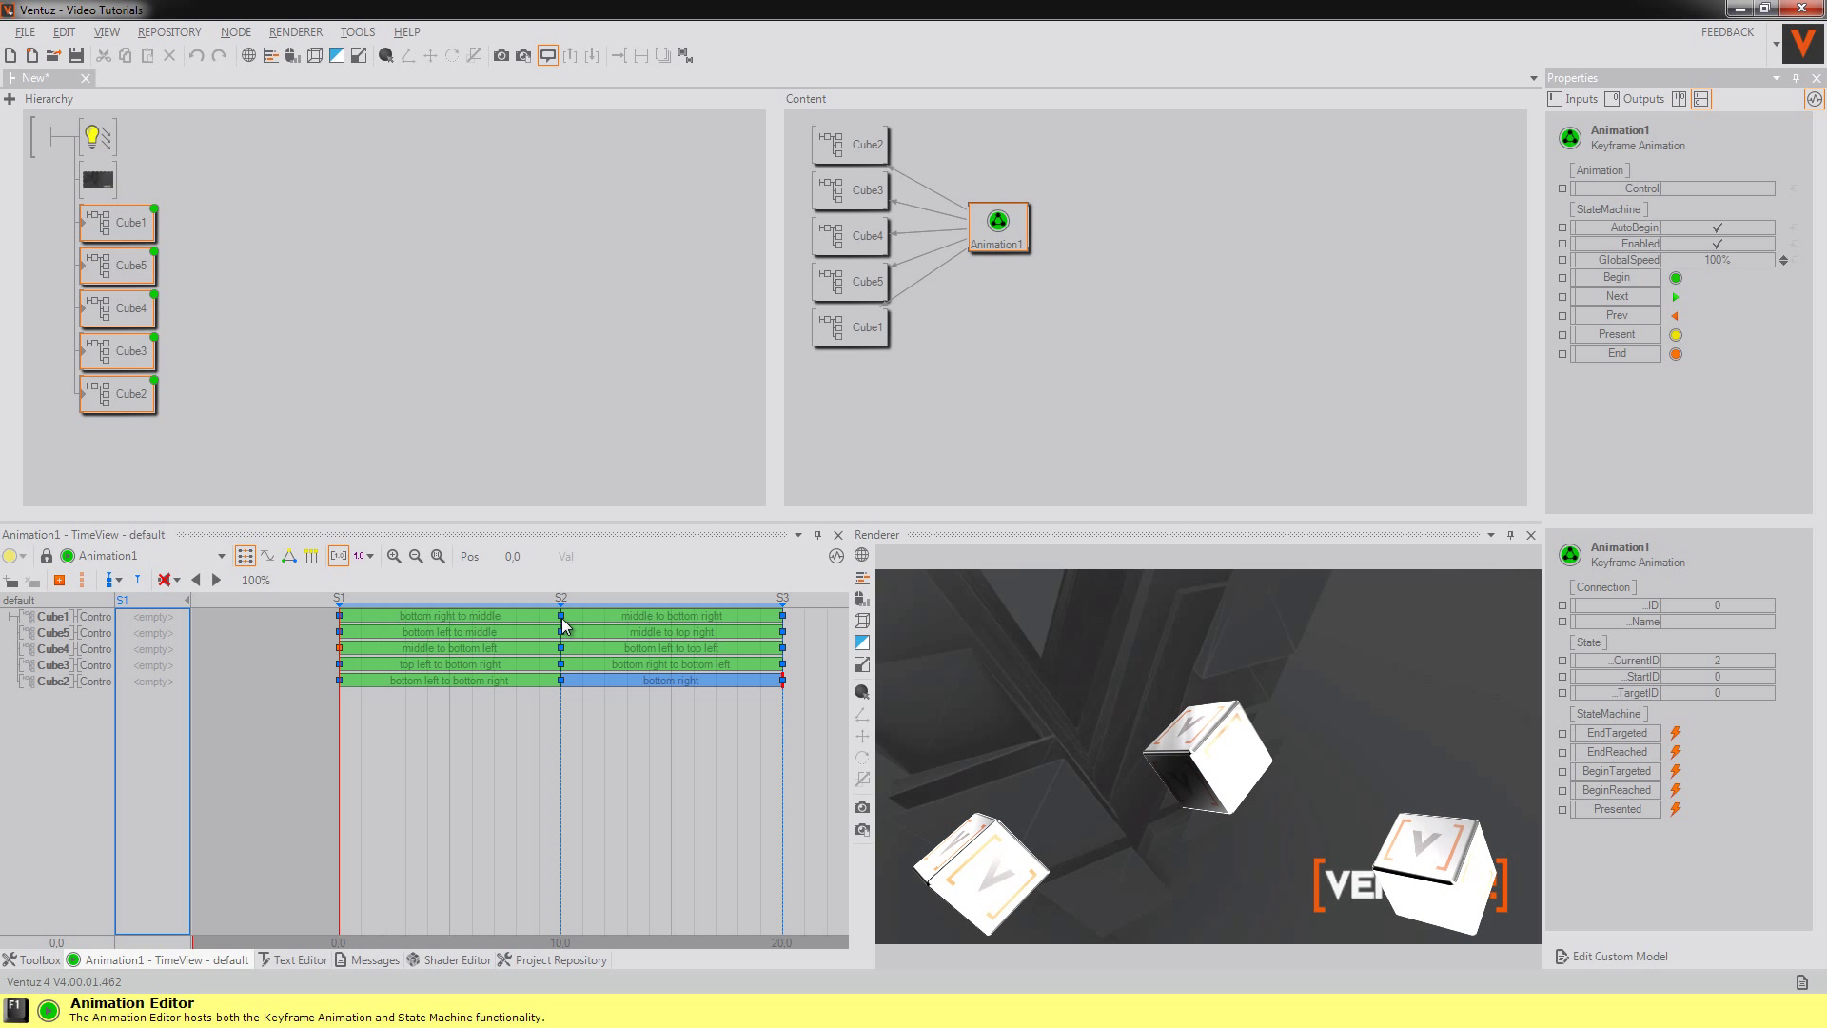
Move Cube1's middle keyframe to about 8.7 and Cube4's keyframes to about 13.8 and 8.3
{"action": "left_click_drag", "start_coordinate": [561, 617], "coordinate": [514, 620]}
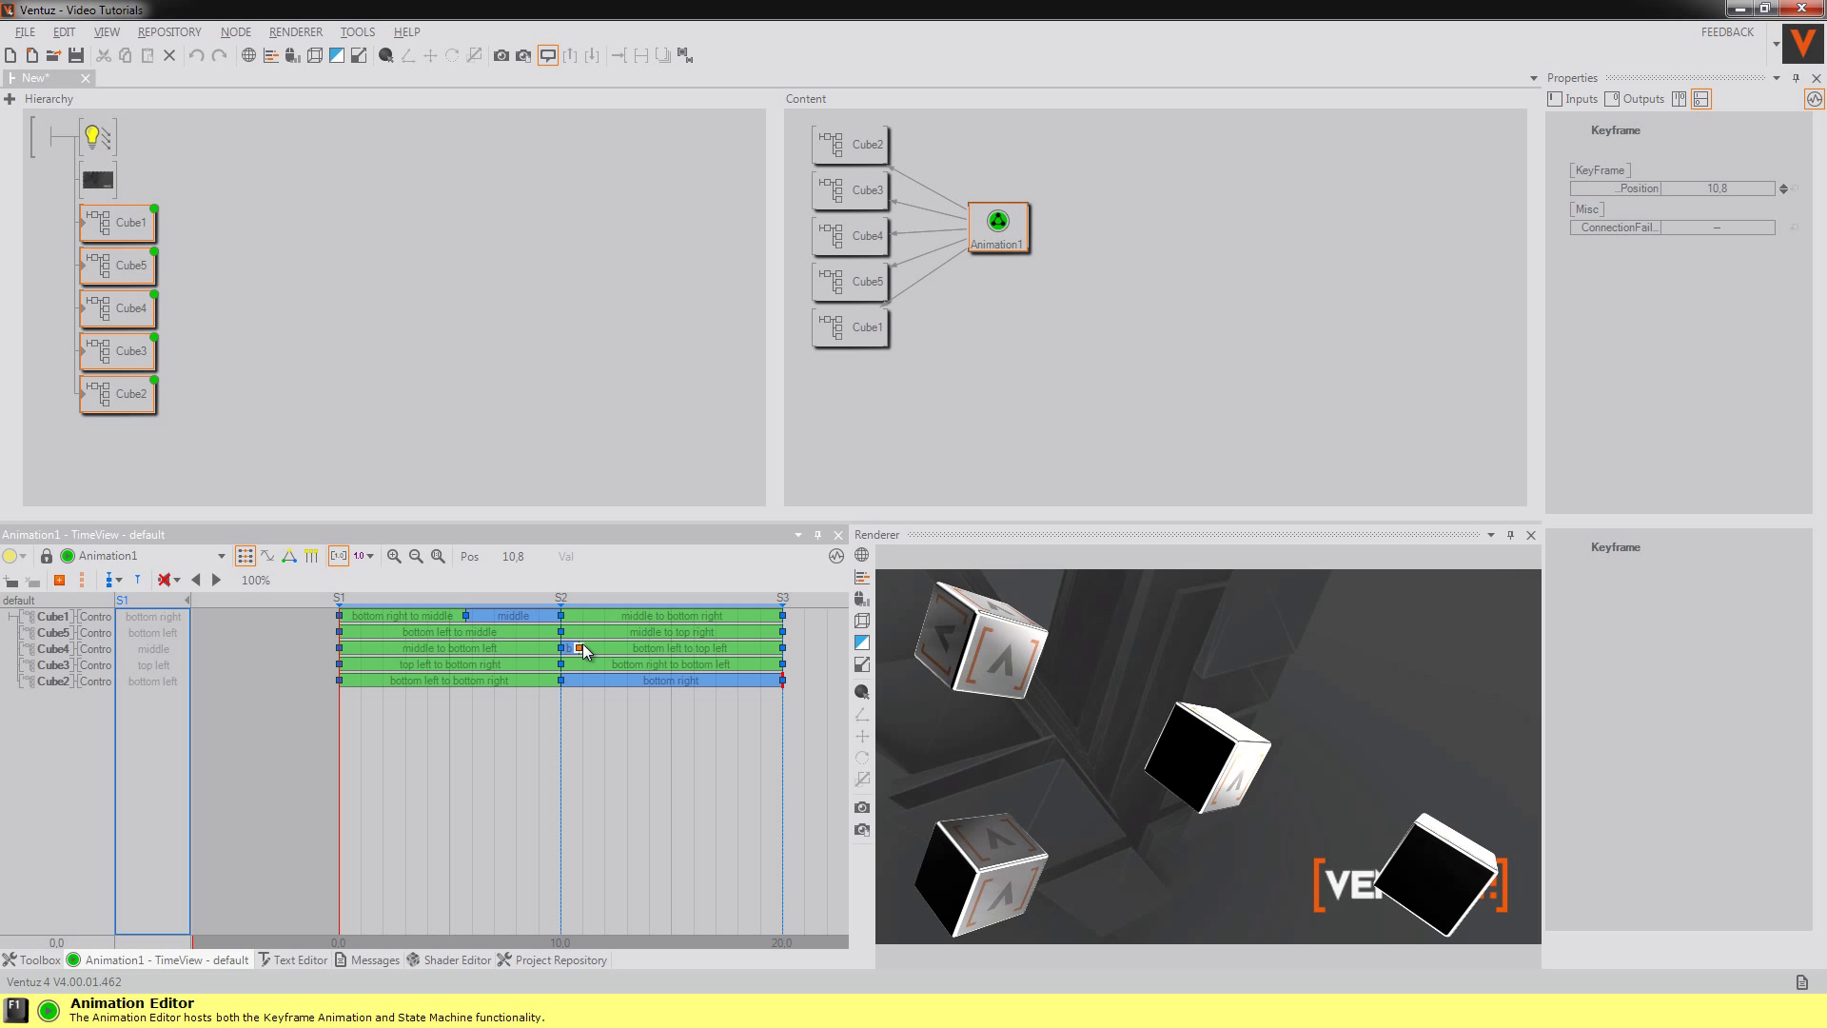
{"action": "left_click_drag", "start_coordinate": [585, 651], "coordinate": [489, 665]}
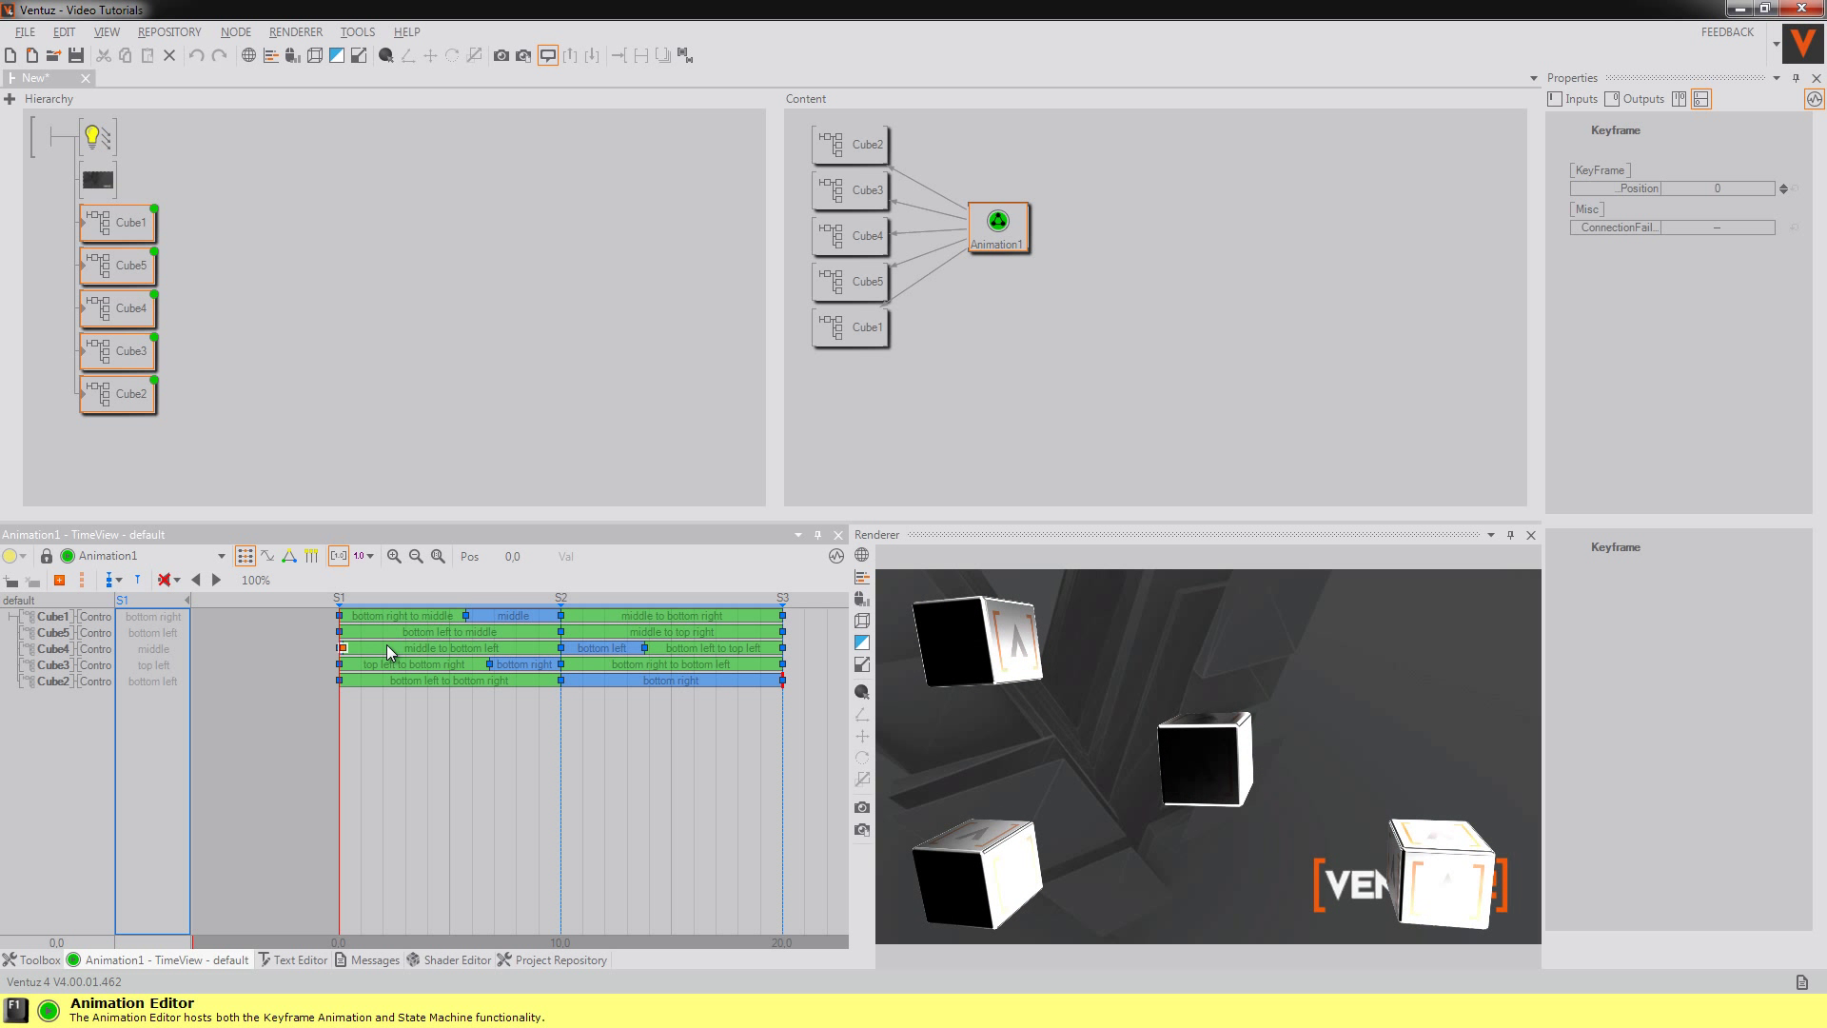
{"action": "left_click_drag", "start_coordinate": [343, 648], "coordinate": [523, 648]}
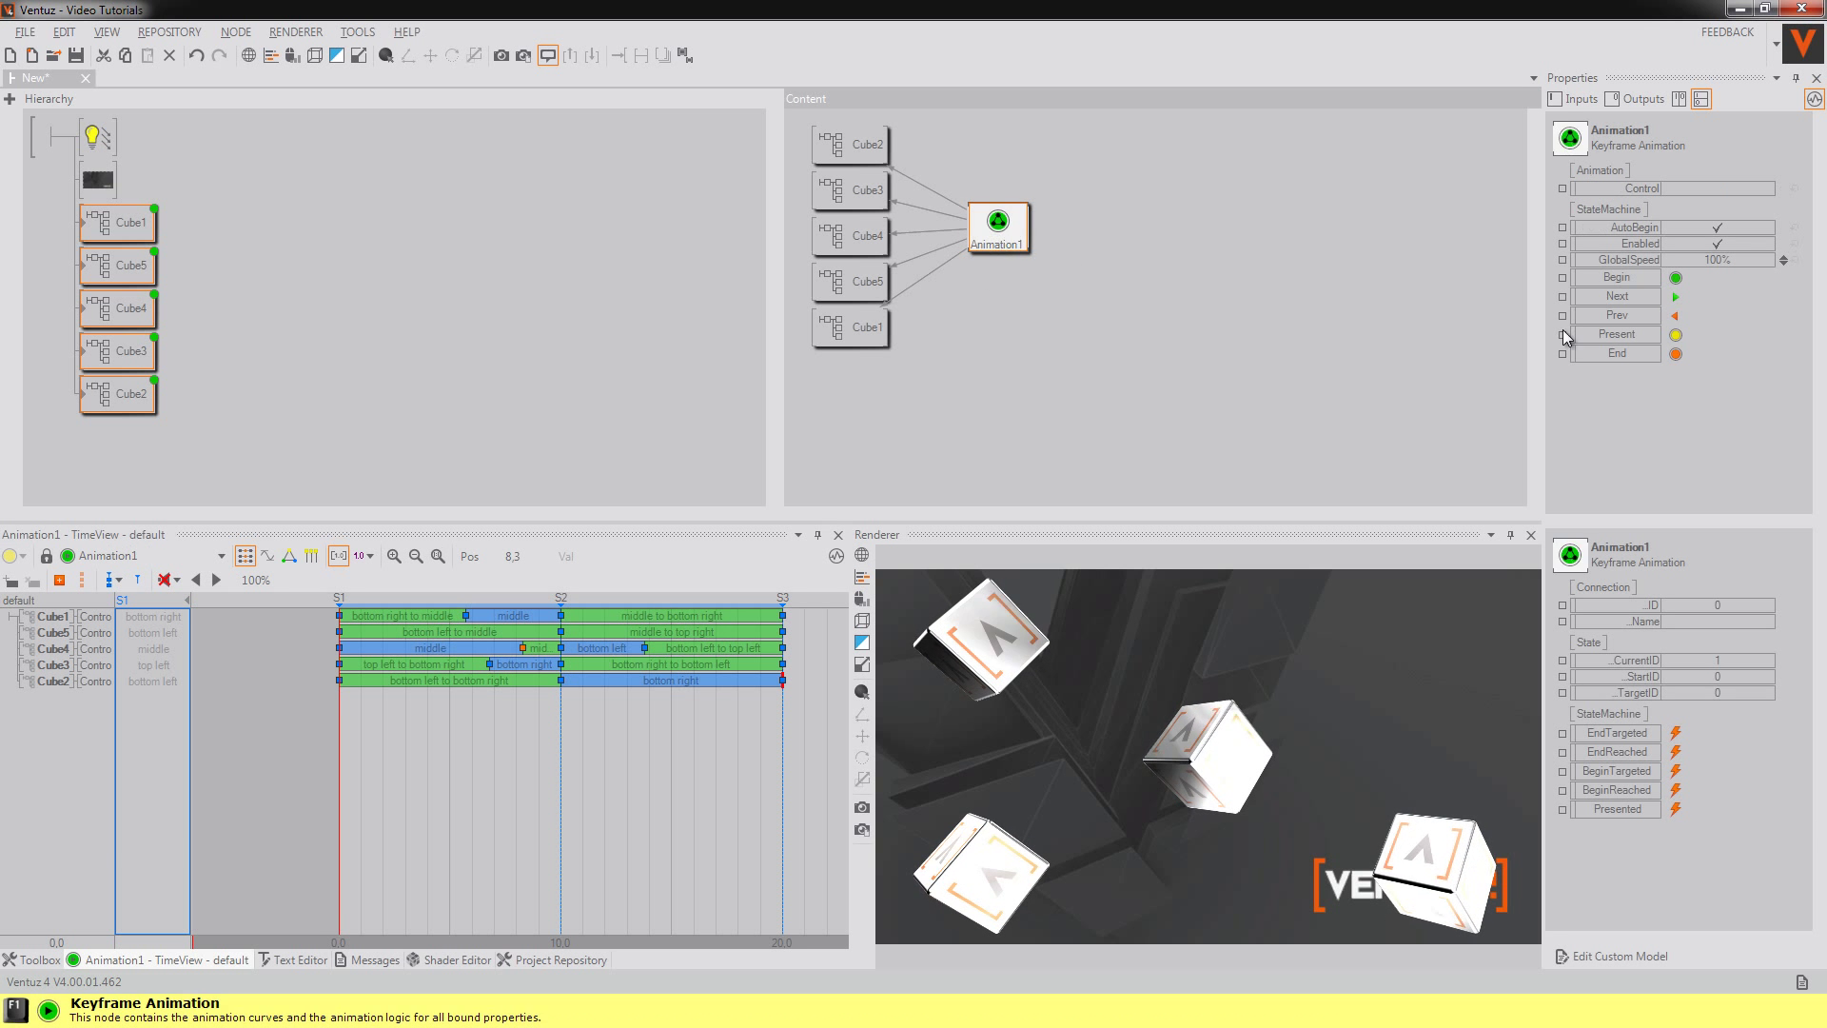
Step Animation1 forward once and back twice to preview the staggered motion
{"action": "left_click", "coordinate": [1677, 297]}
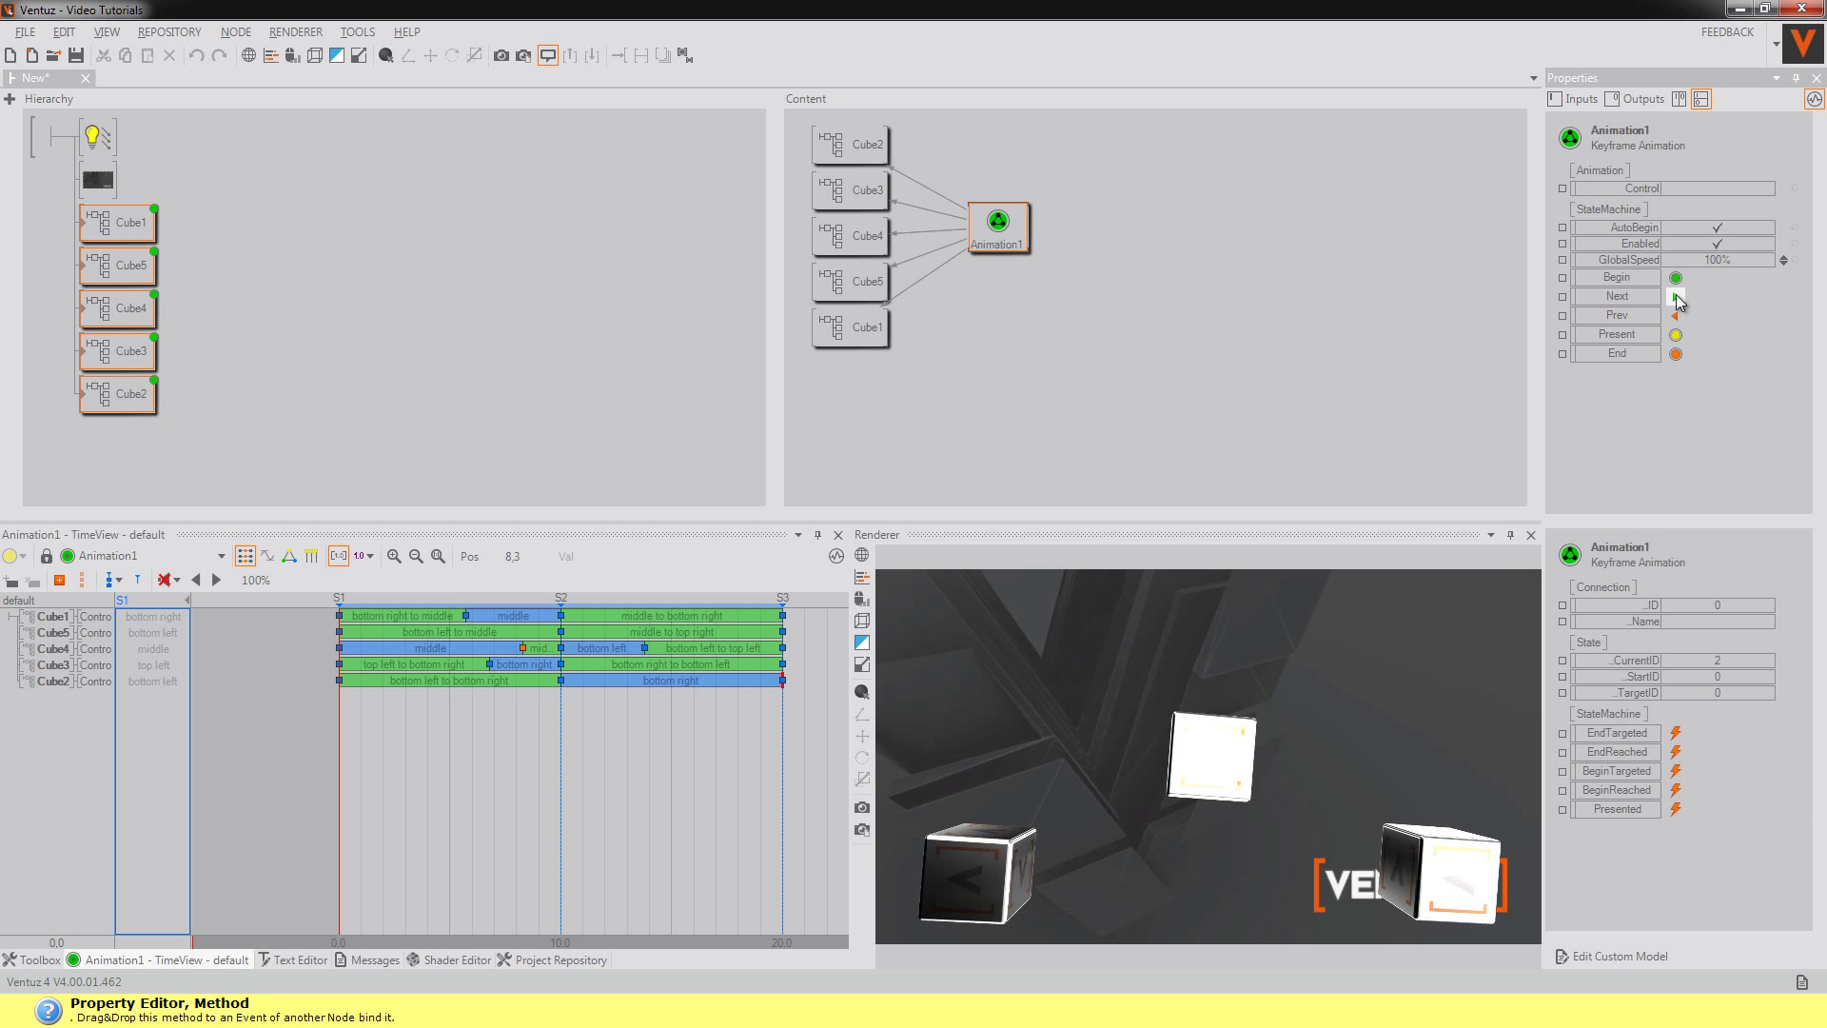
{"action": "left_click", "coordinate": [1677, 315]}
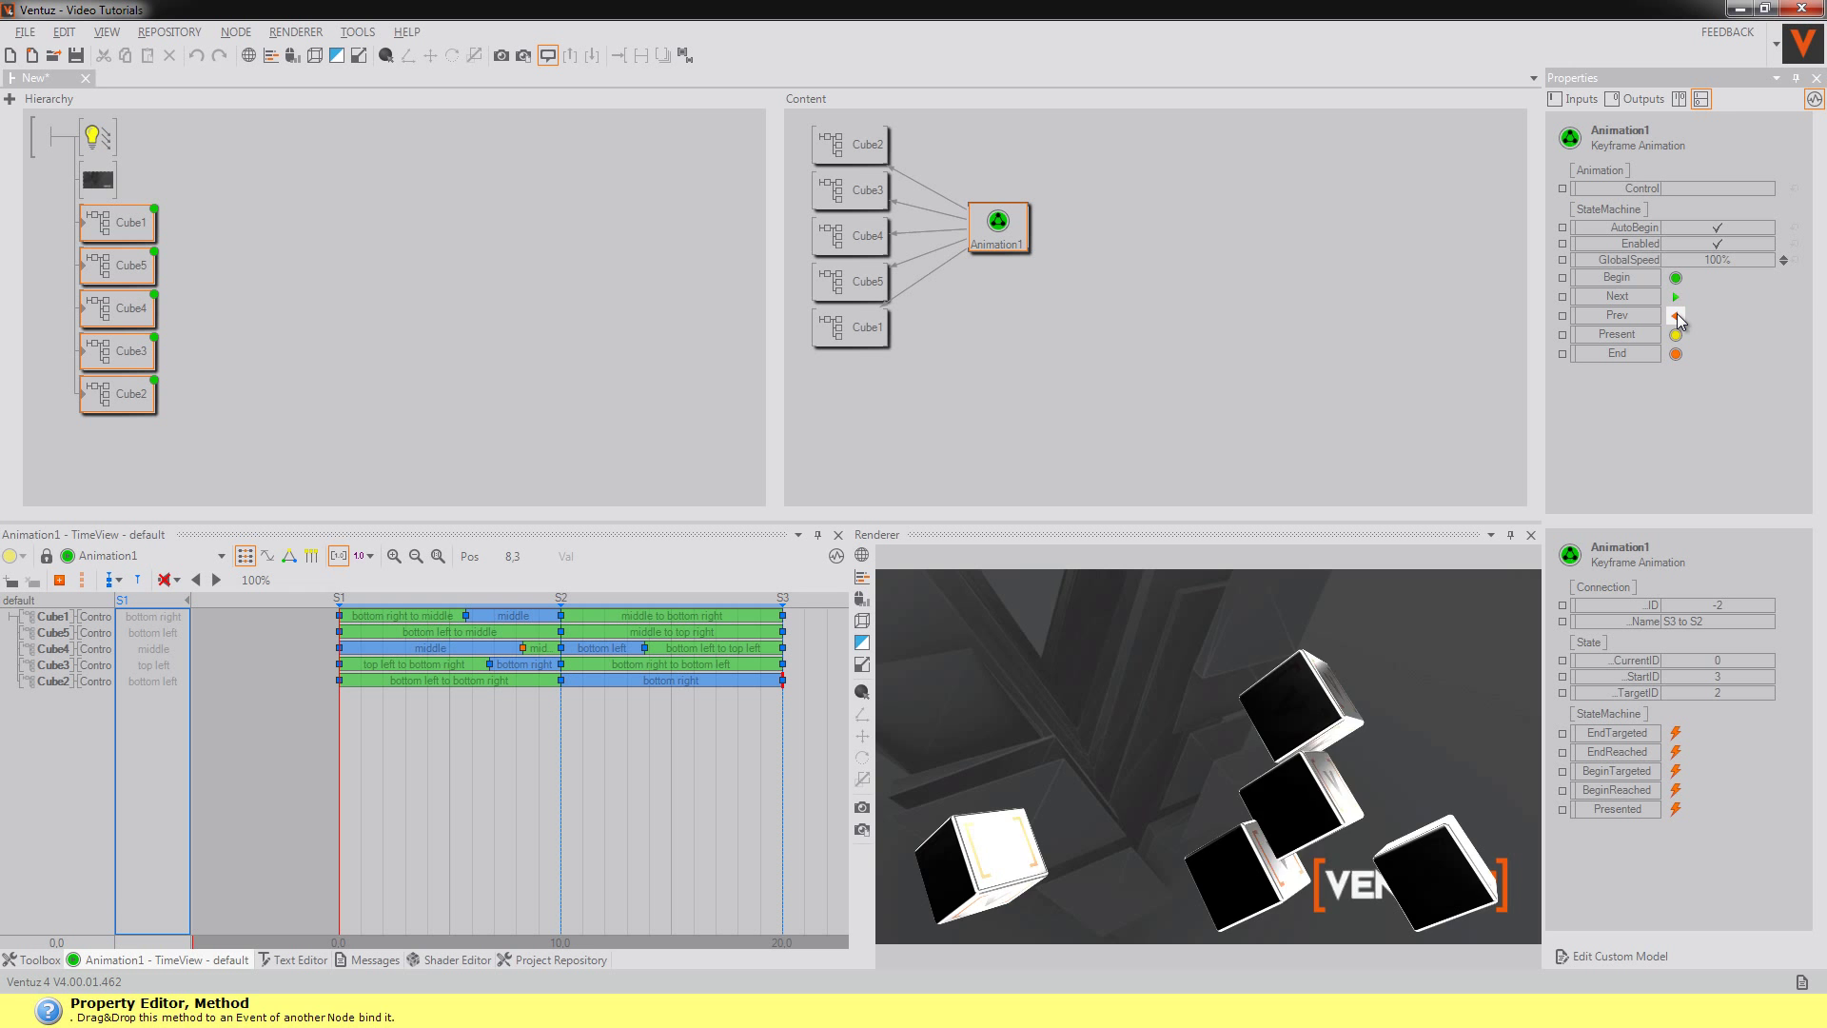
{"action": "left_click", "coordinate": [1677, 314]}
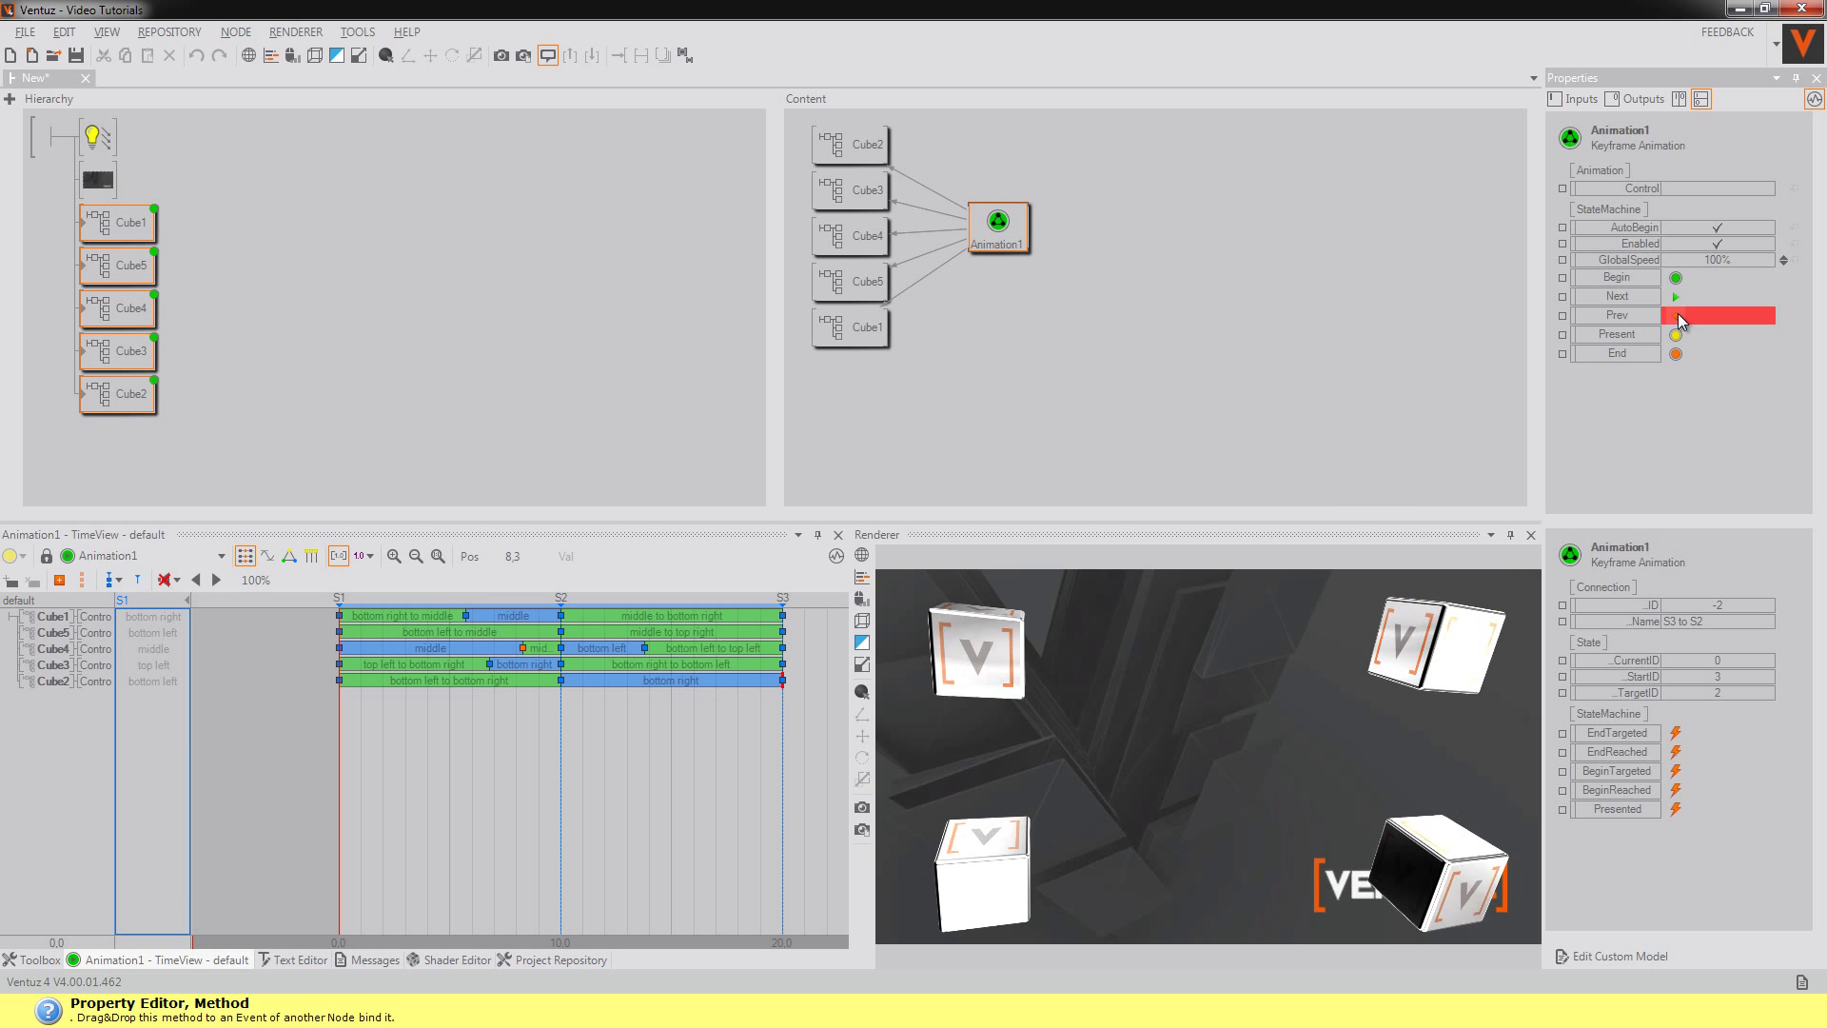